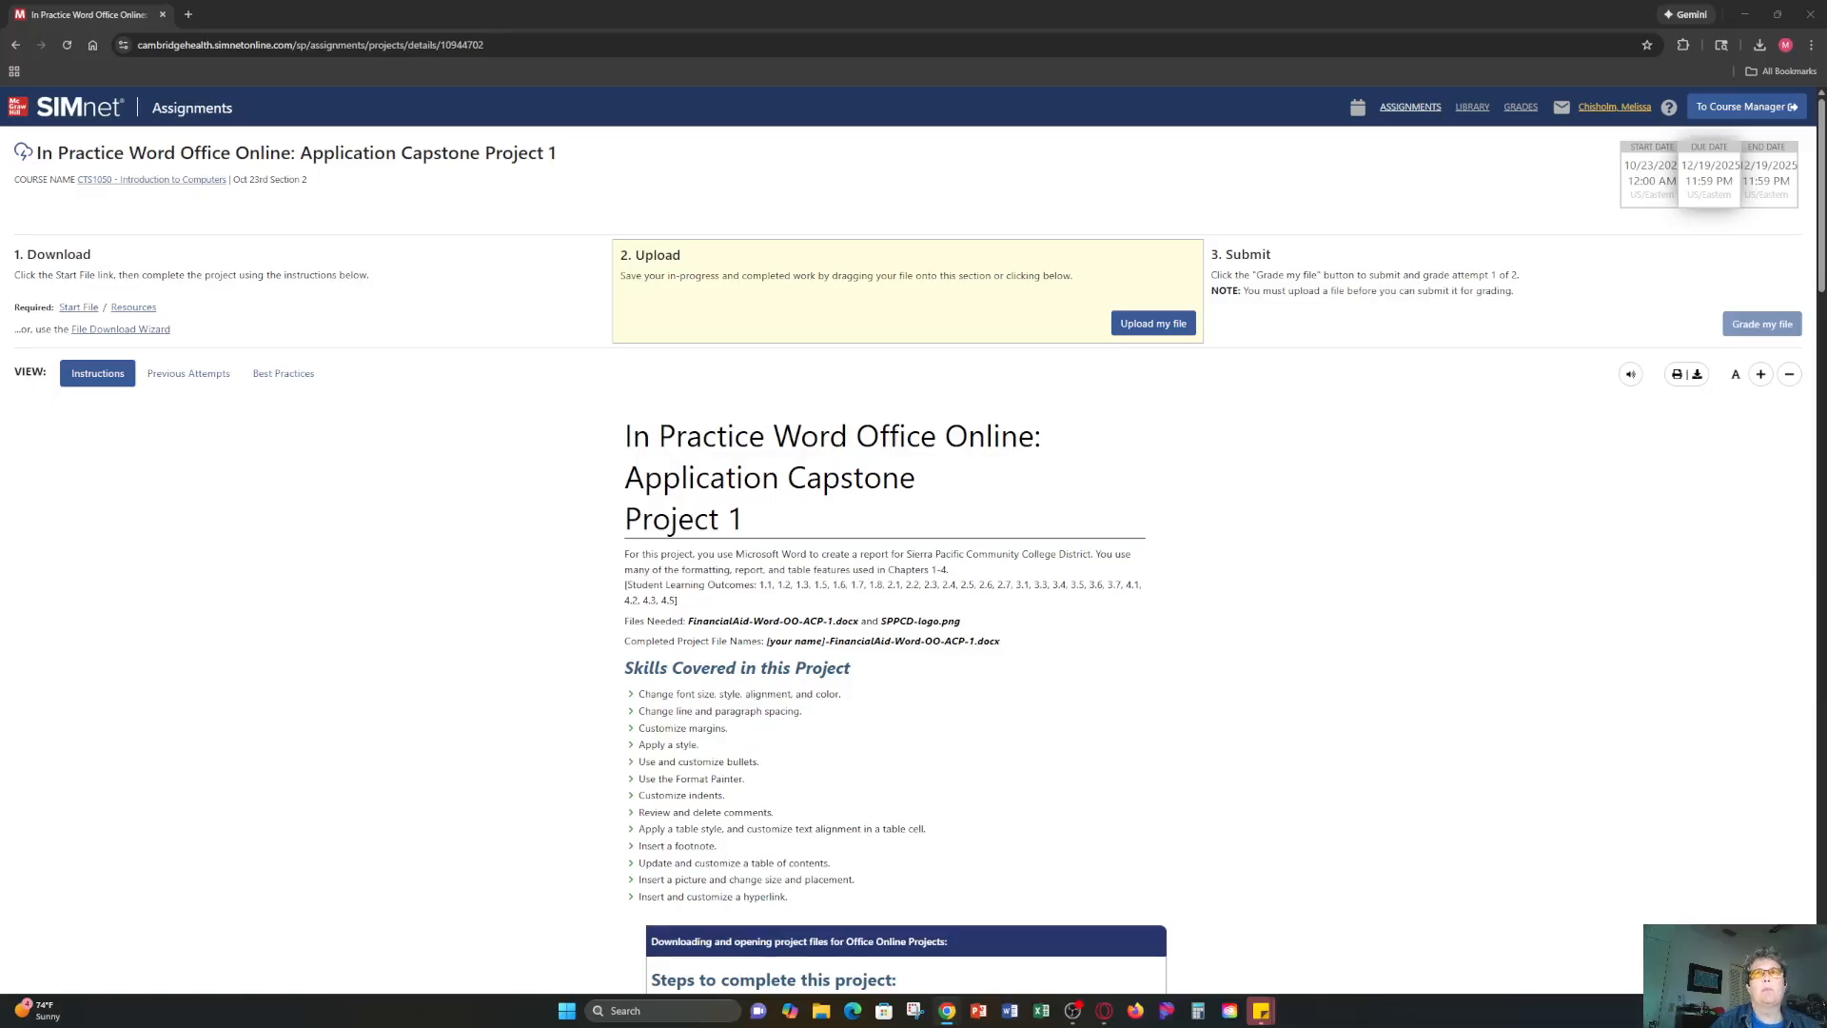
Switch to Word for the web, upload the FinancialAid-Word-OO-ACP-1 (6) document from Downloads, and maximize its window.
{"action": "left_click_drag", "start_coordinate": [1826, 85], "coordinate": [391, 257]}
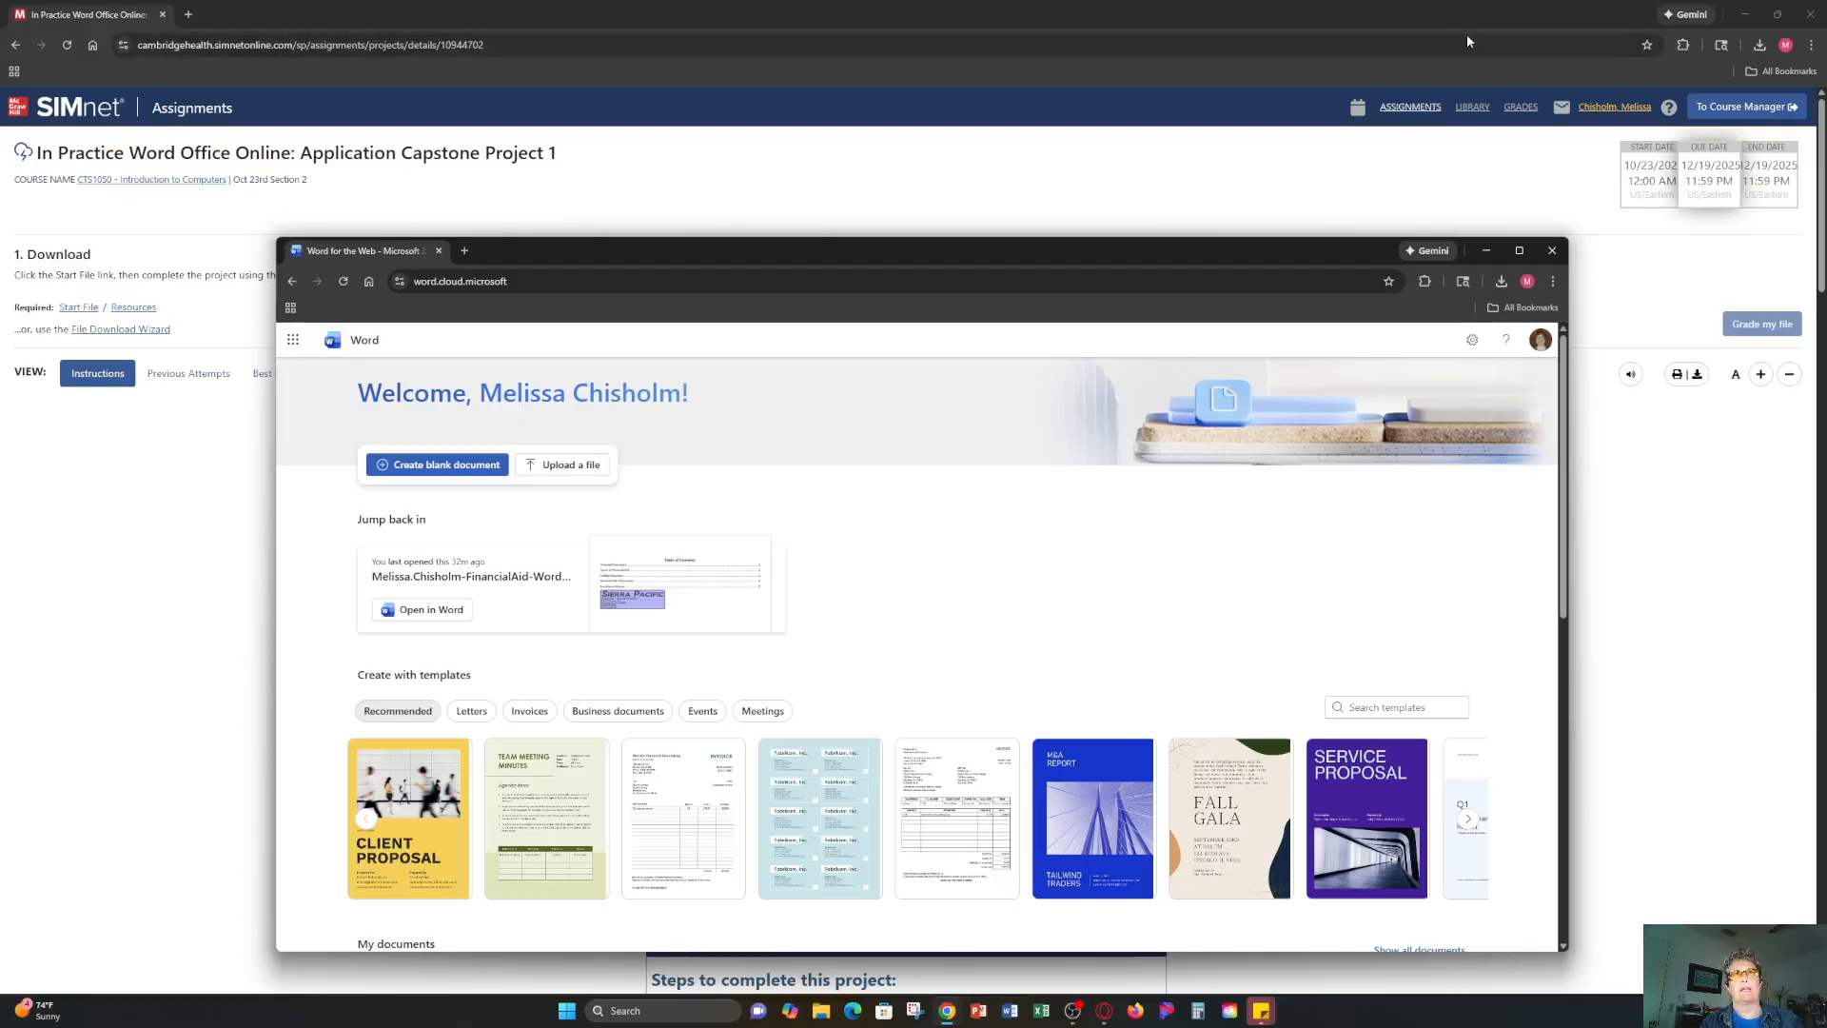
{"action": "left_click_drag", "start_coordinate": [93, 13], "coordinate": [1826, 28]}
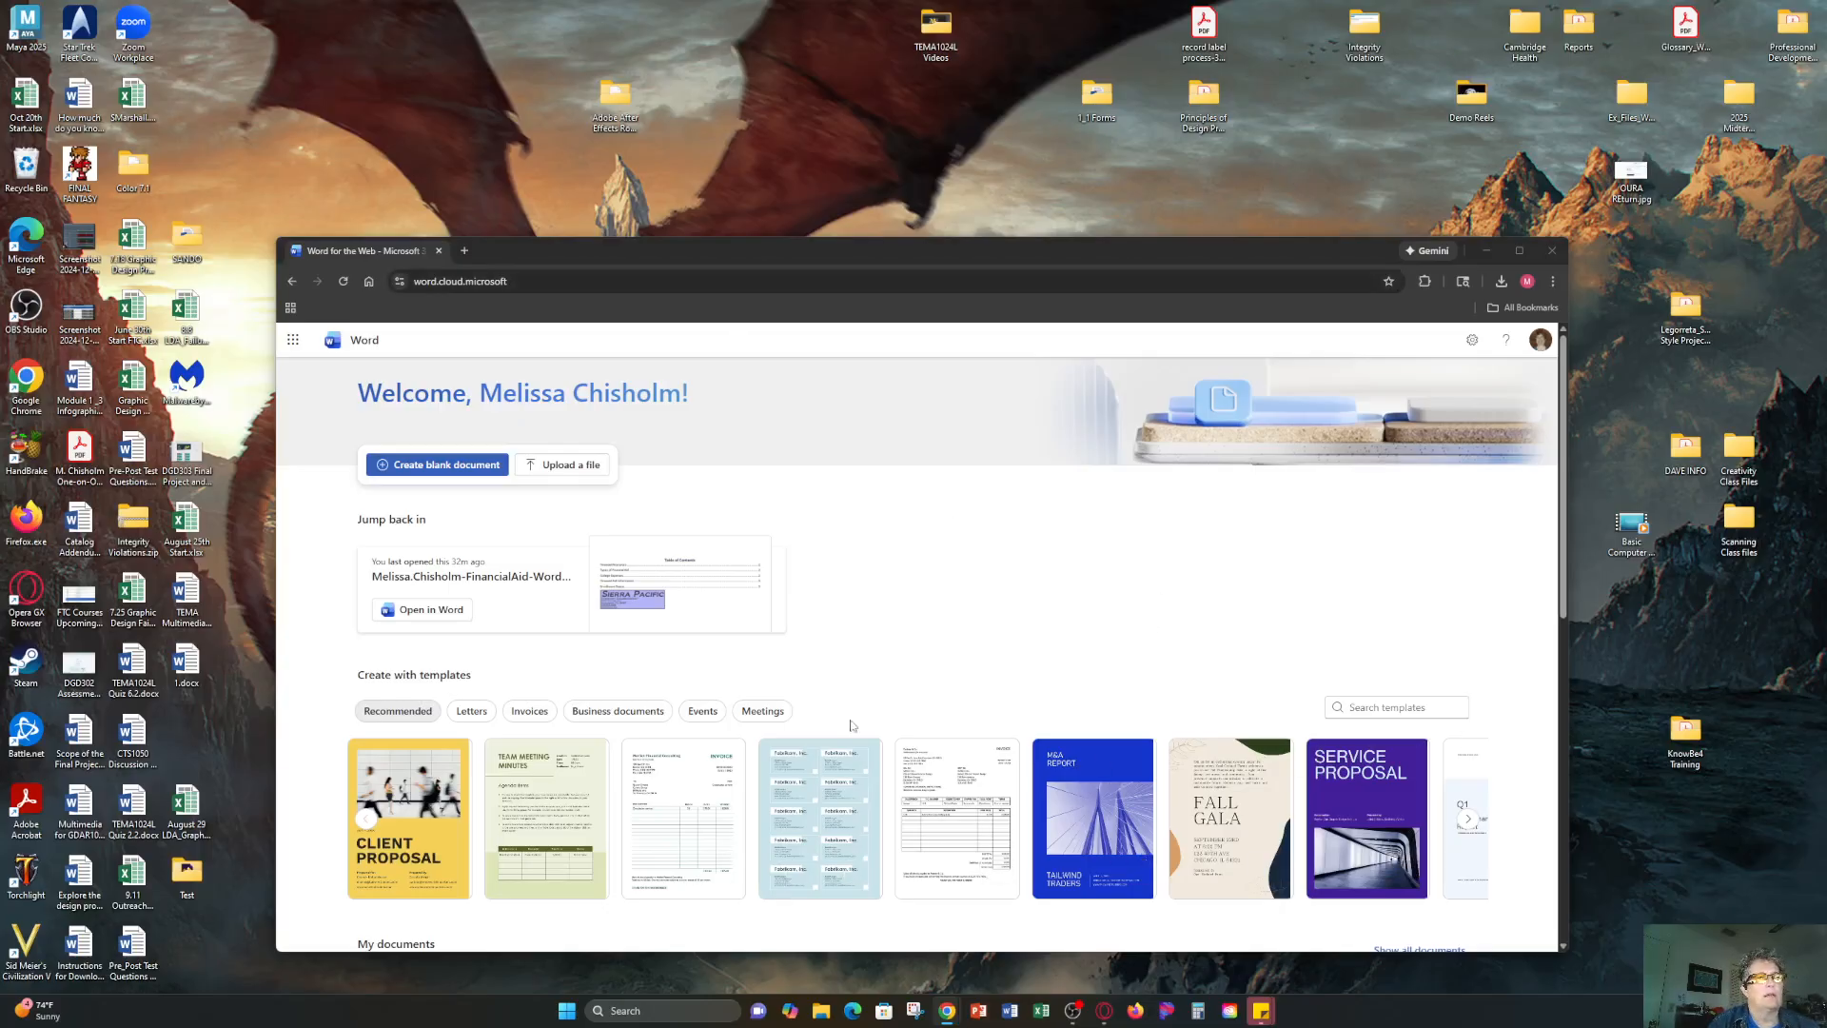
{"action": "left_click", "coordinate": [559, 465]}
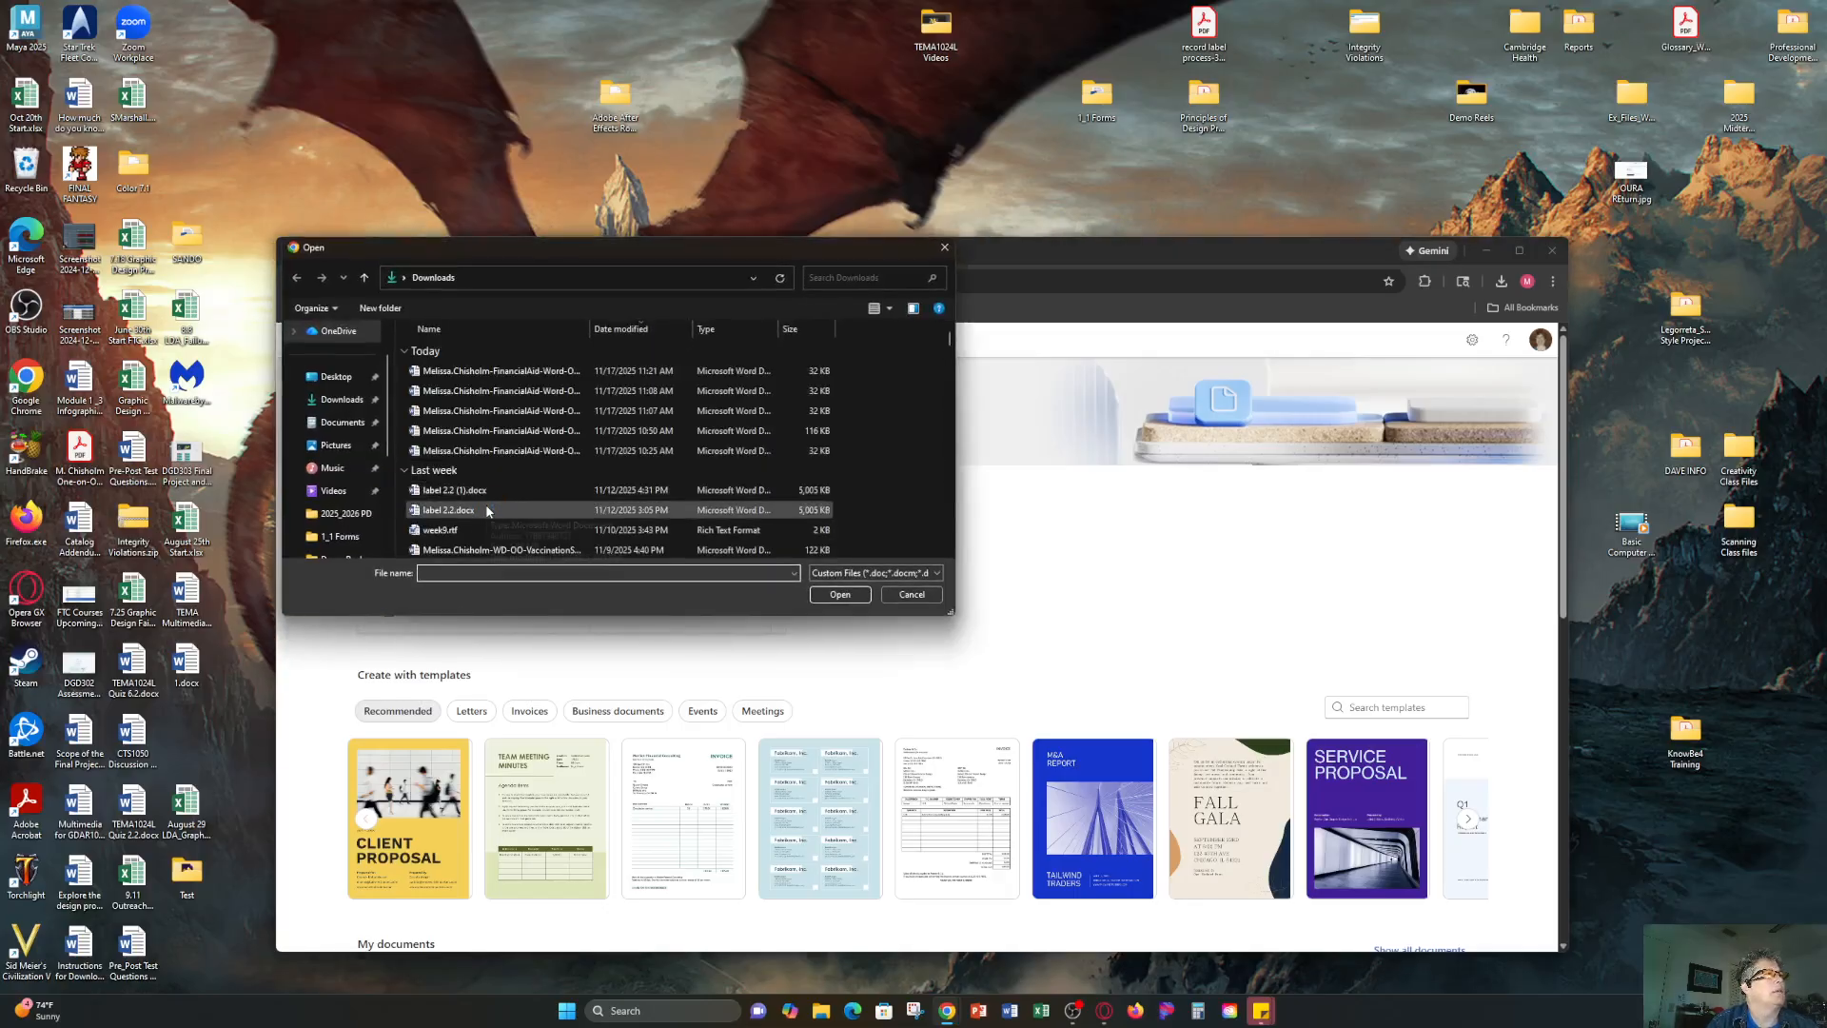
{"action": "left_click", "coordinate": [494, 374]}
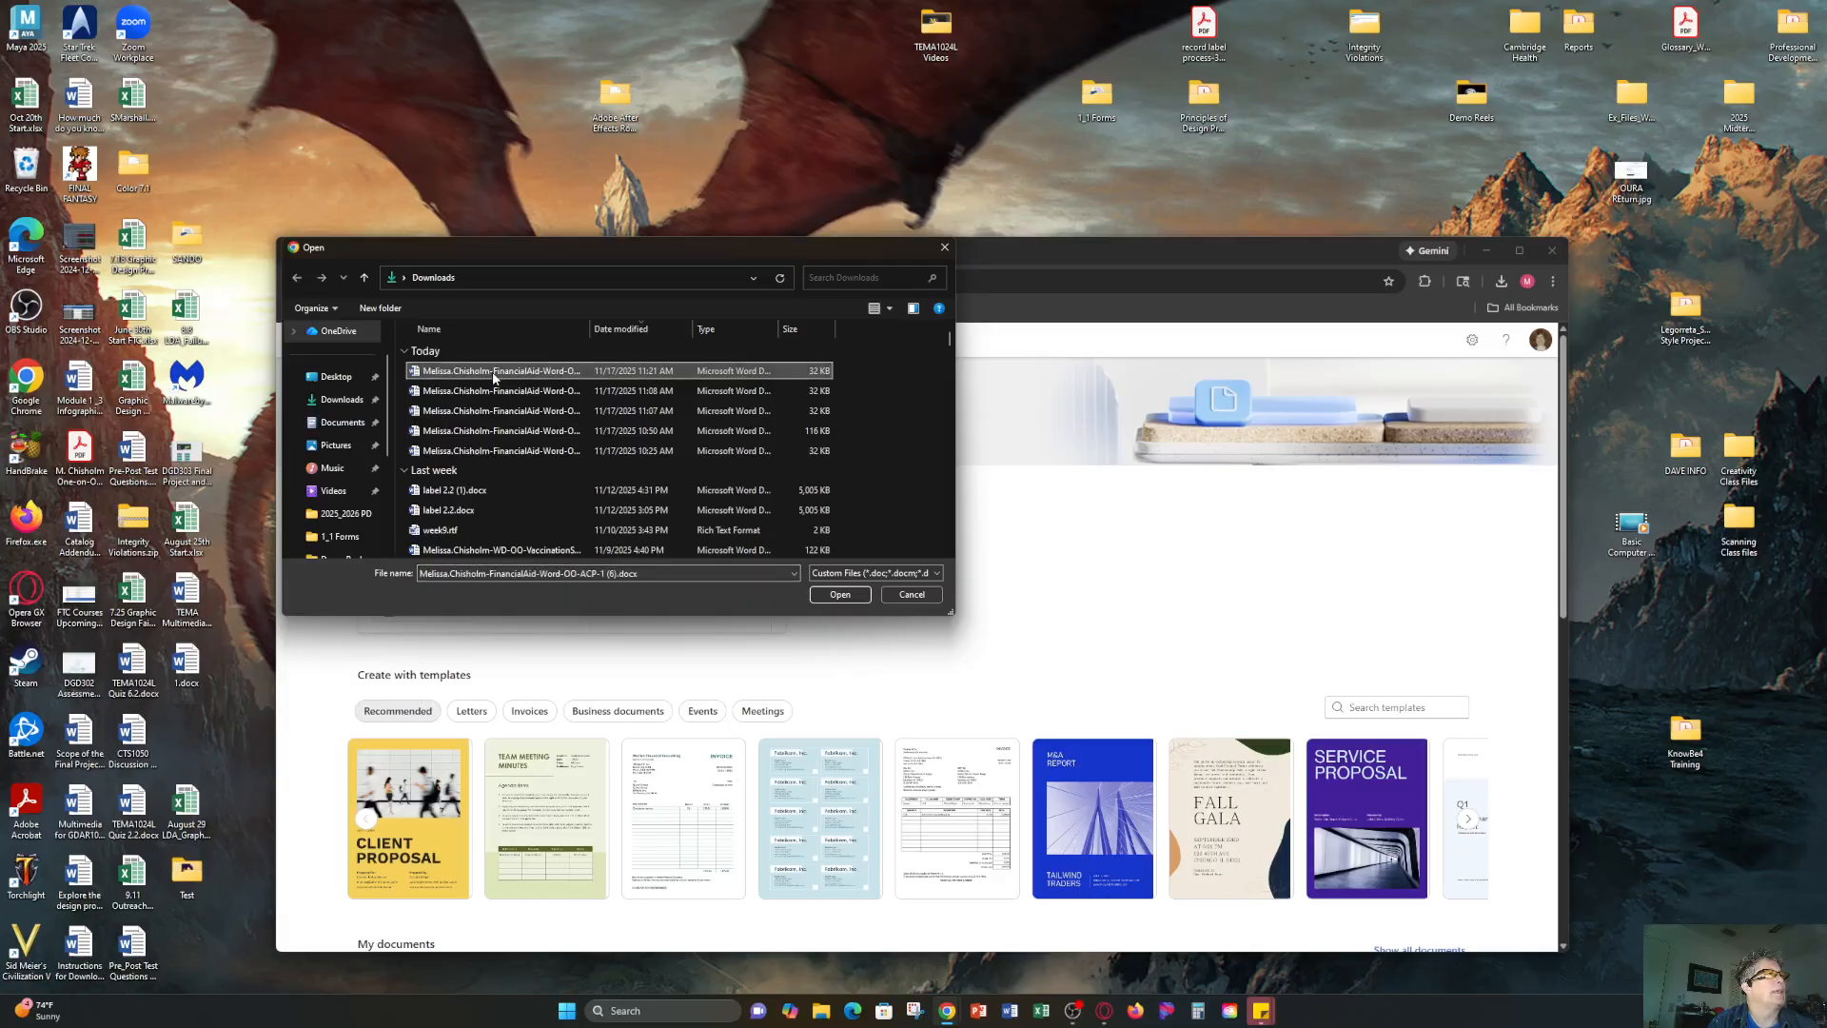
{"action": "double_click", "coordinate": [441, 374]}
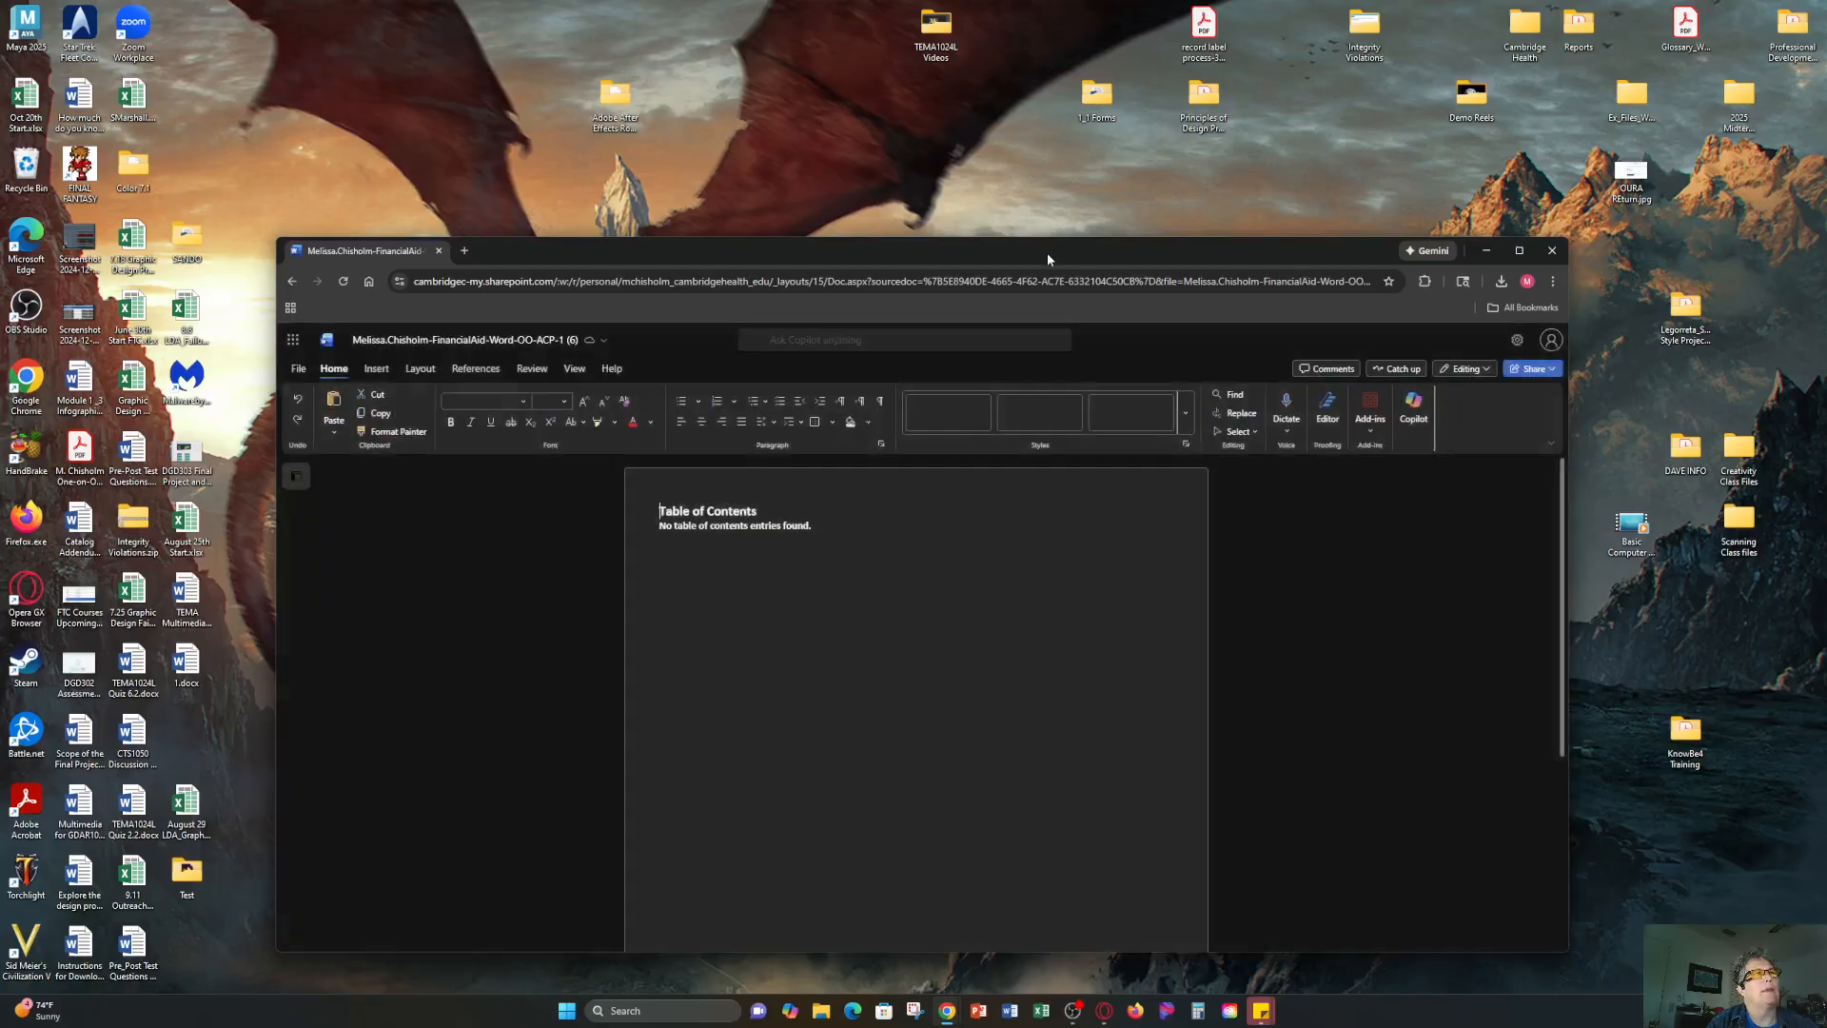
{"action": "left_click_drag", "start_coordinate": [1047, 252], "coordinate": [1070, 151]}
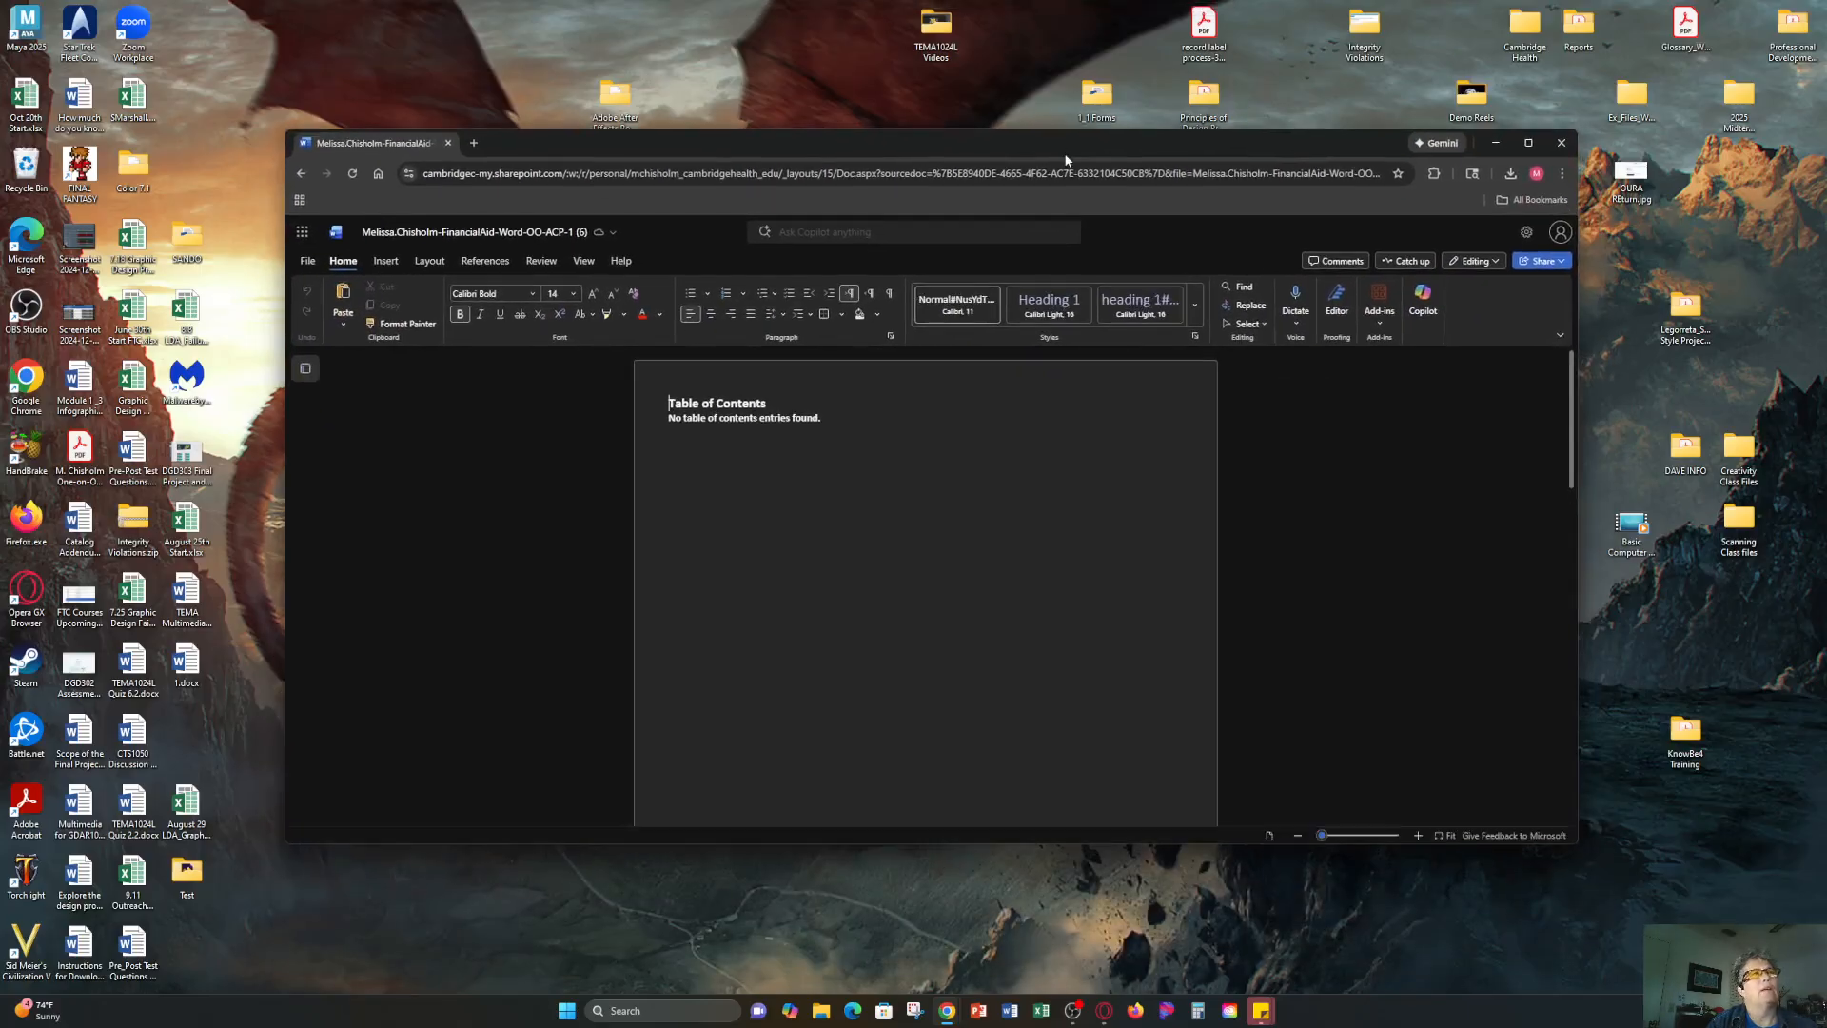
{"action": "double_click", "coordinate": [1067, 155]}
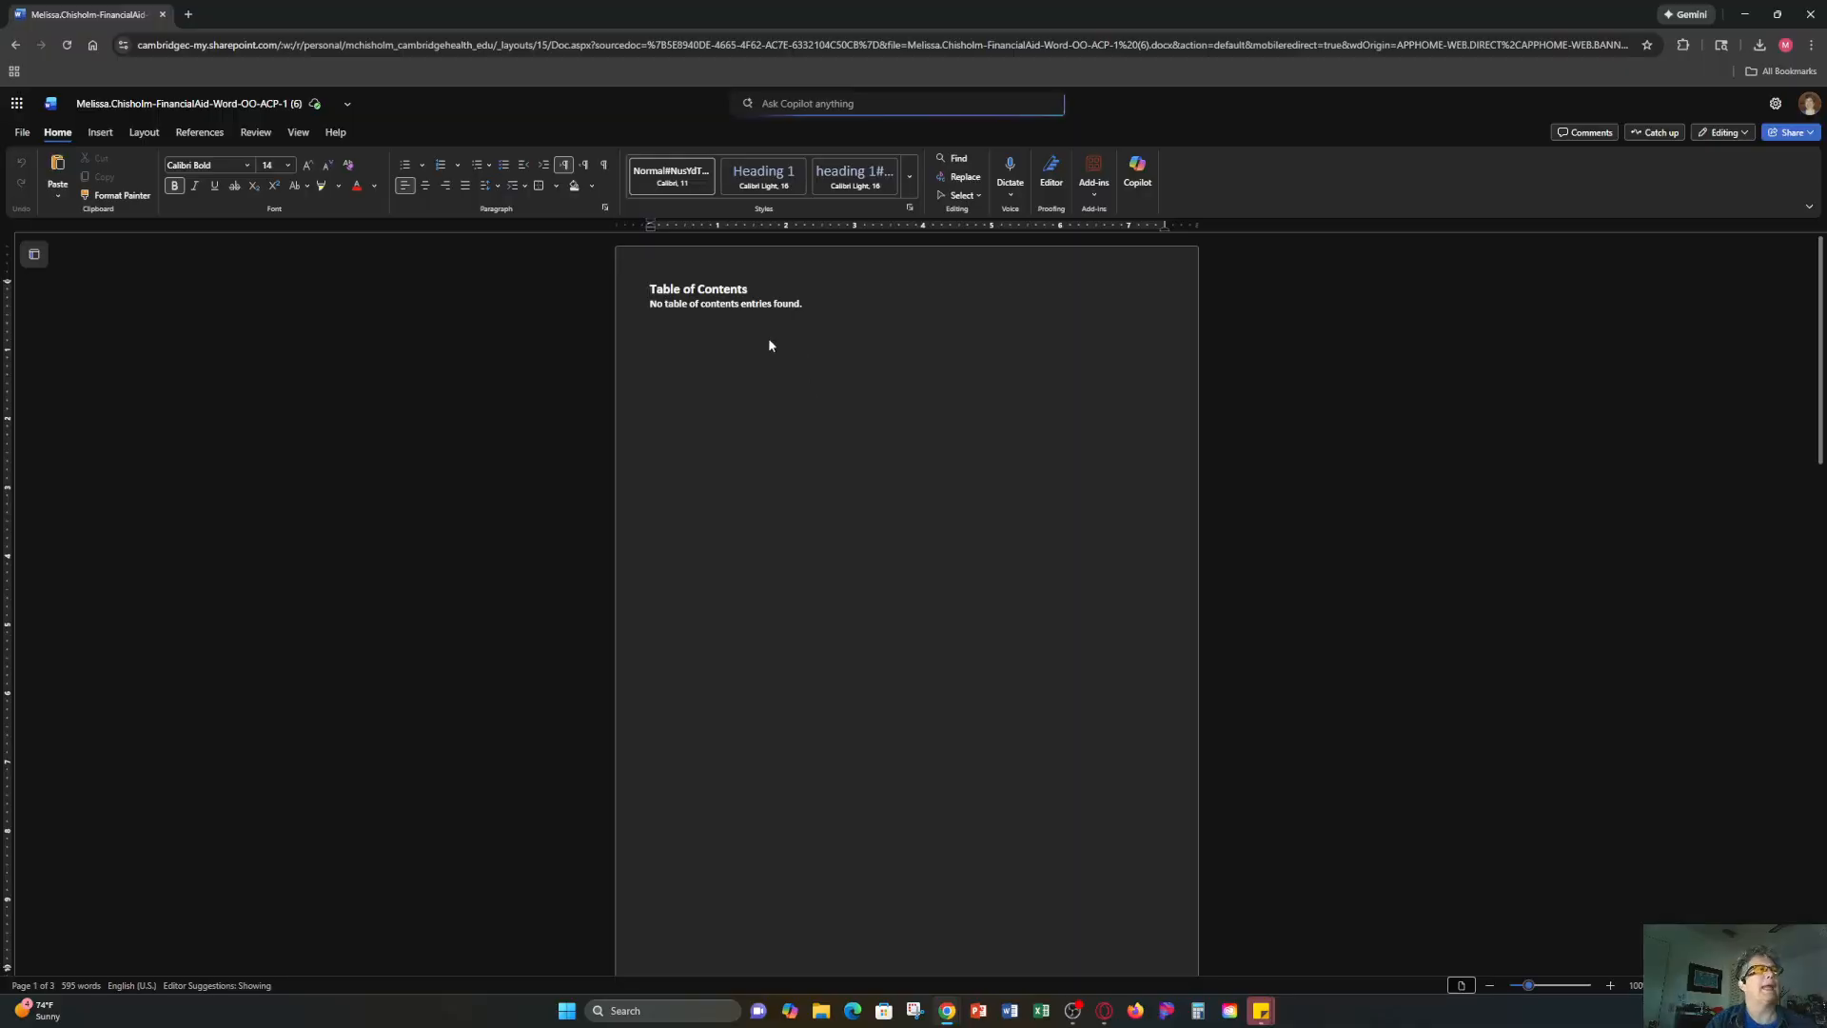
Show the paragraph and other formatting marks in the financial aid document.
{"action": "scroll", "coordinate": [837, 392], "scroll_direction": "down", "scroll_amount": 5}
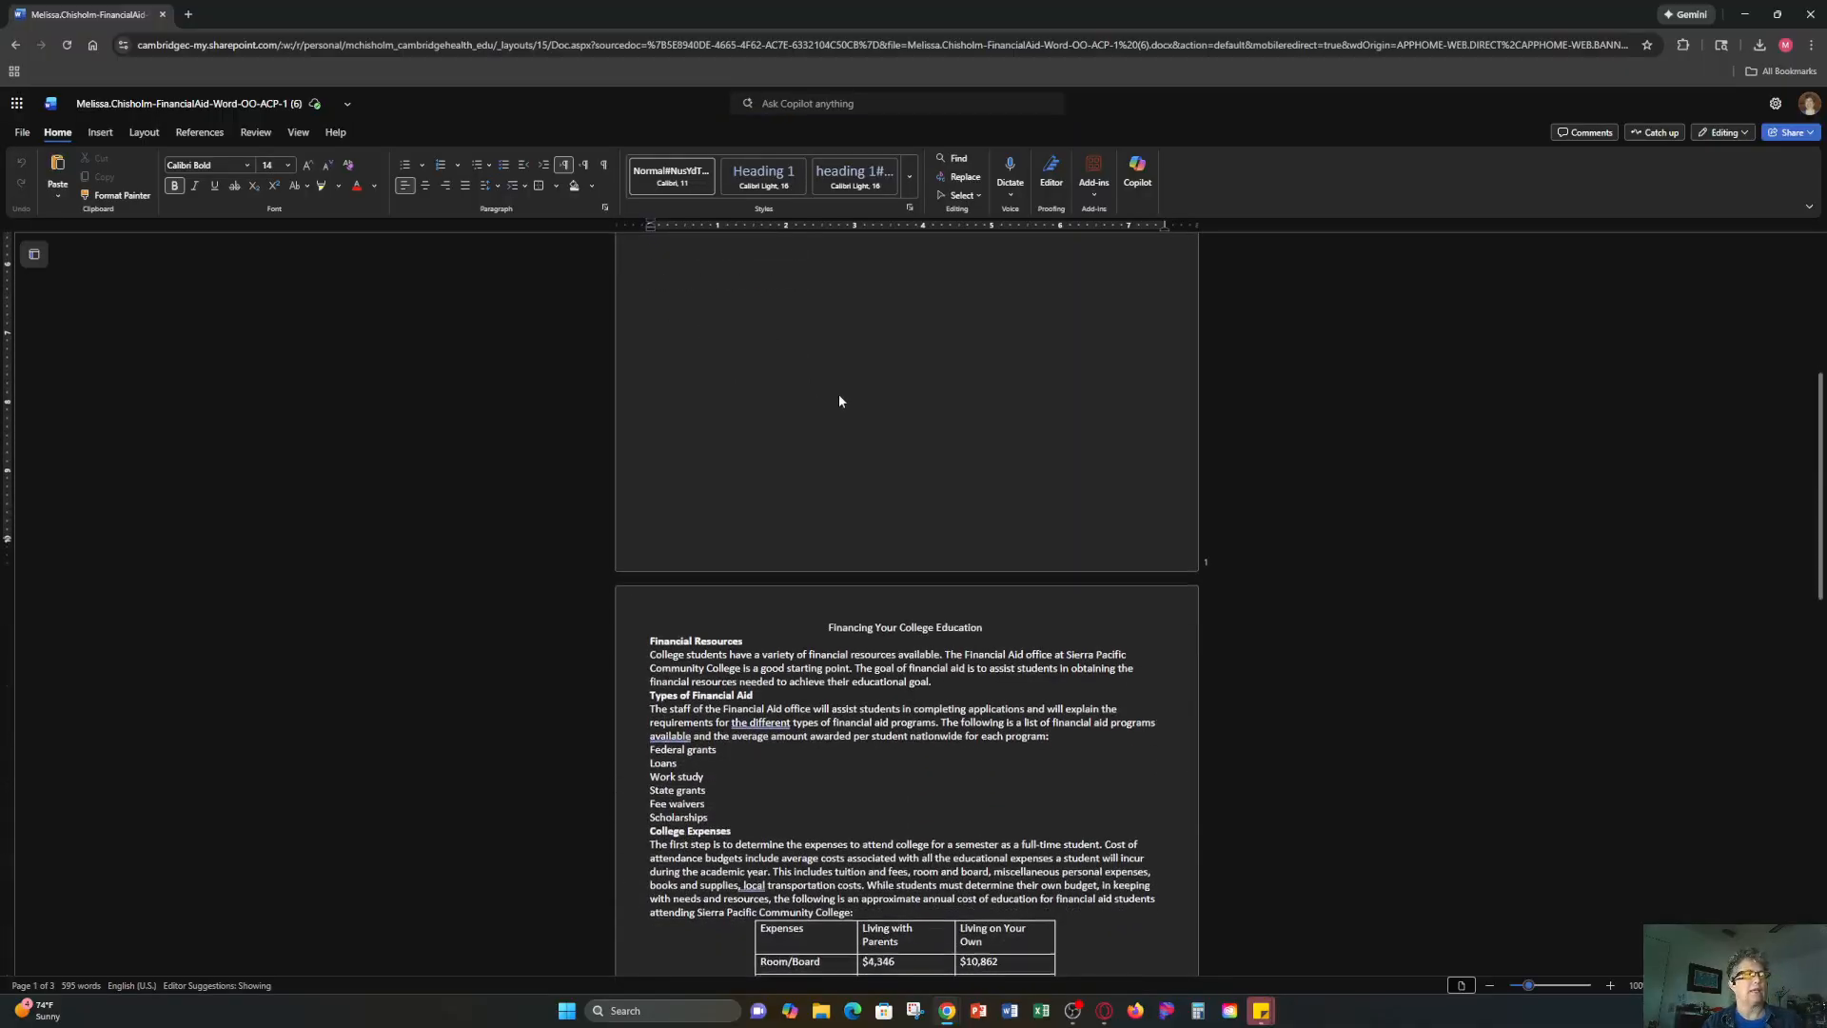
{"action": "scroll", "coordinate": [839, 400], "scroll_direction": "down", "scroll_amount": 4}
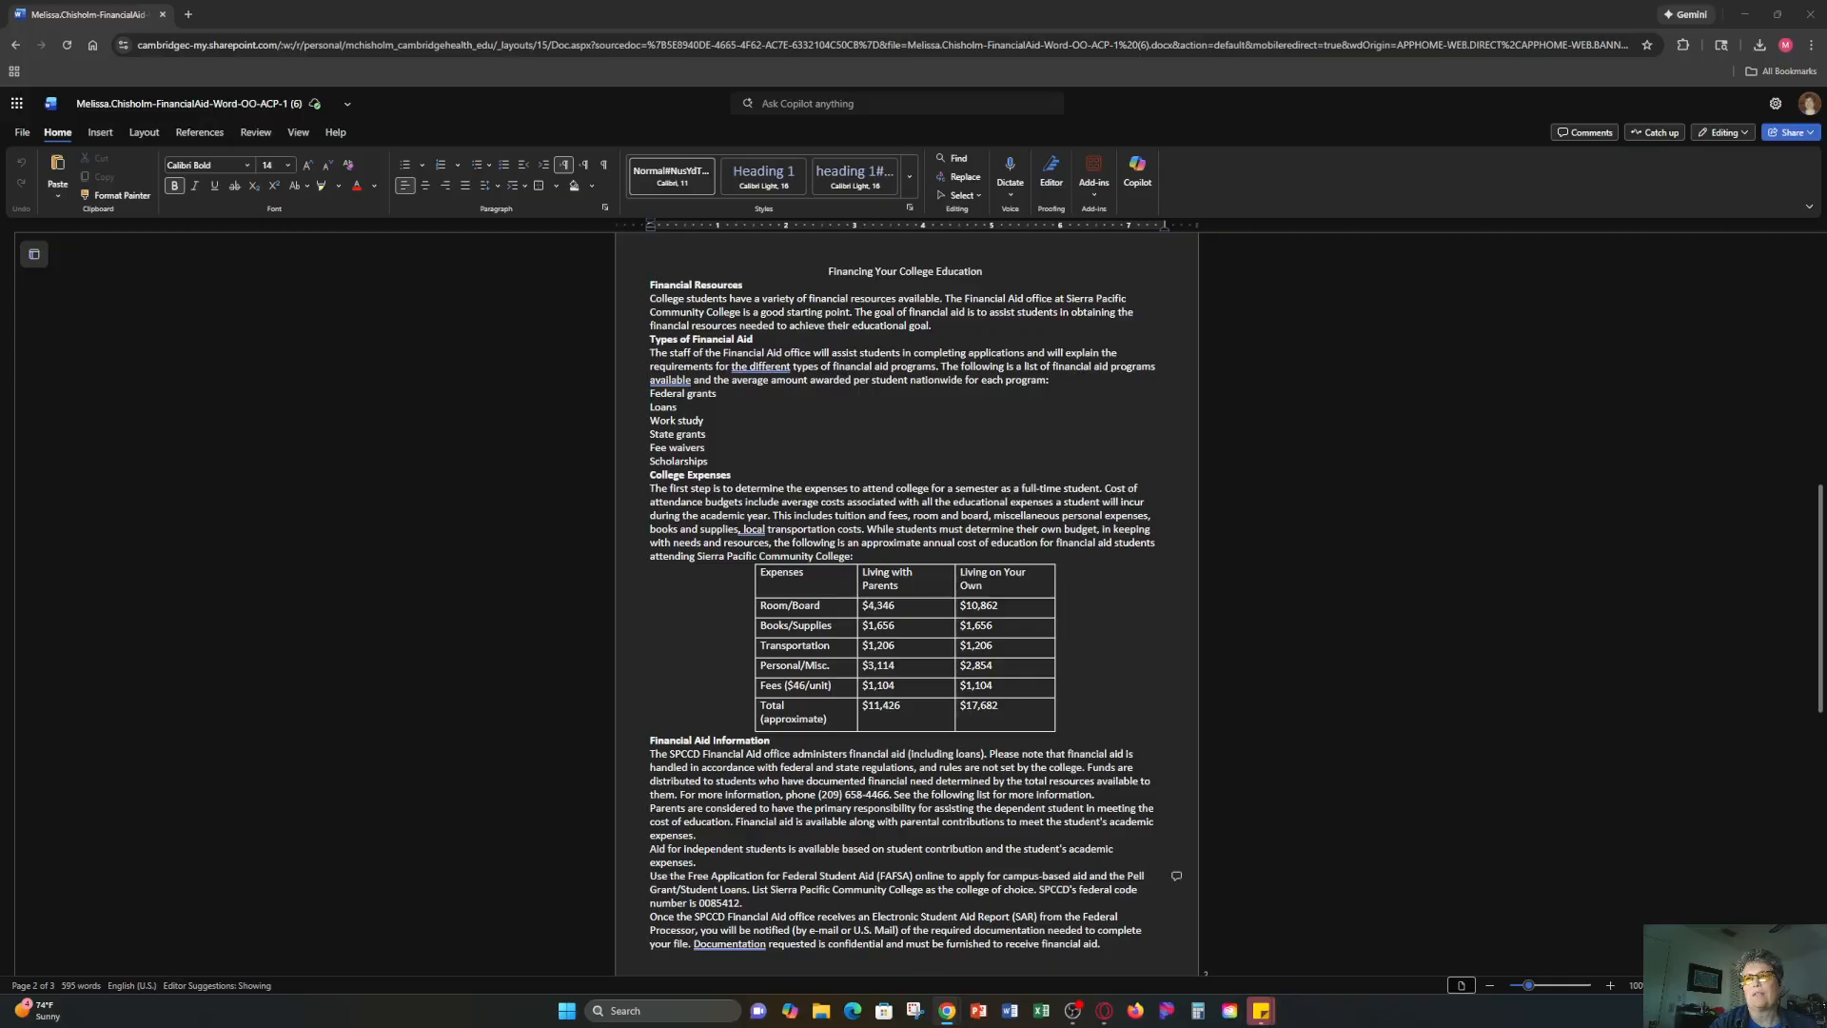
{"action": "scroll", "coordinate": [815, 461], "scroll_direction": "up", "scroll_amount": 10}
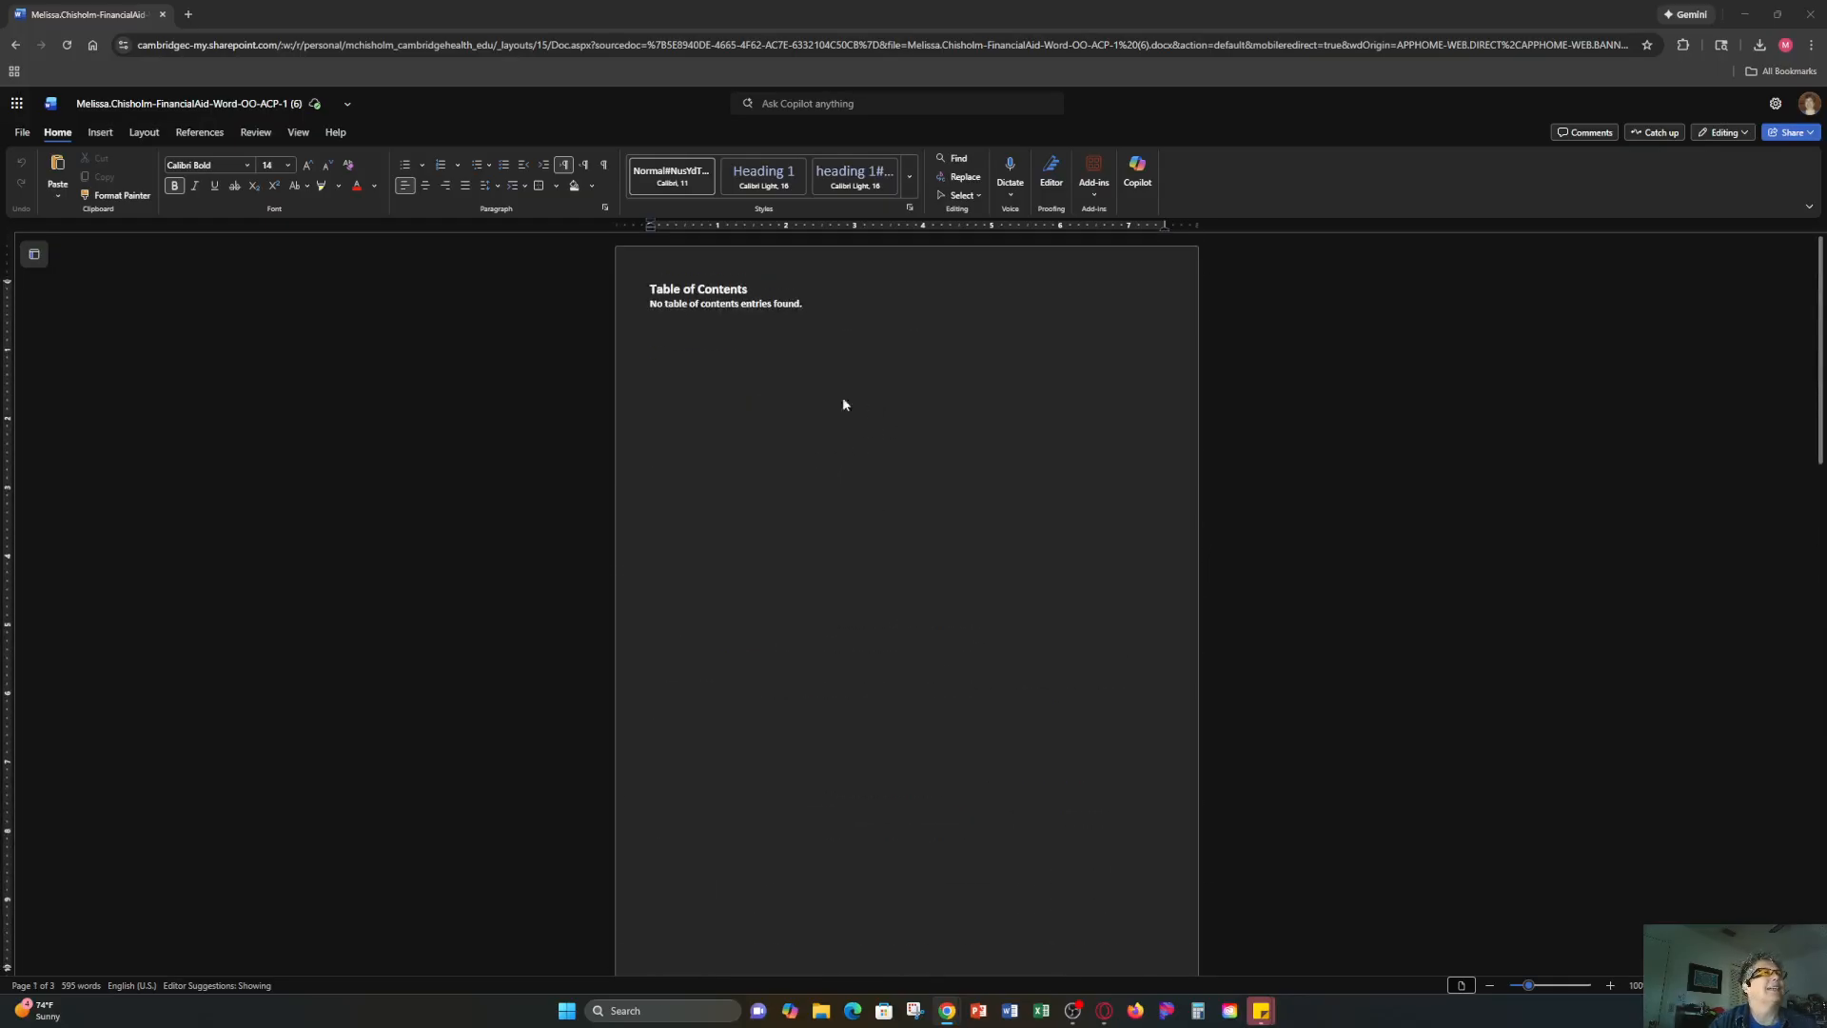
{"action": "left_click", "coordinate": [810, 310]}
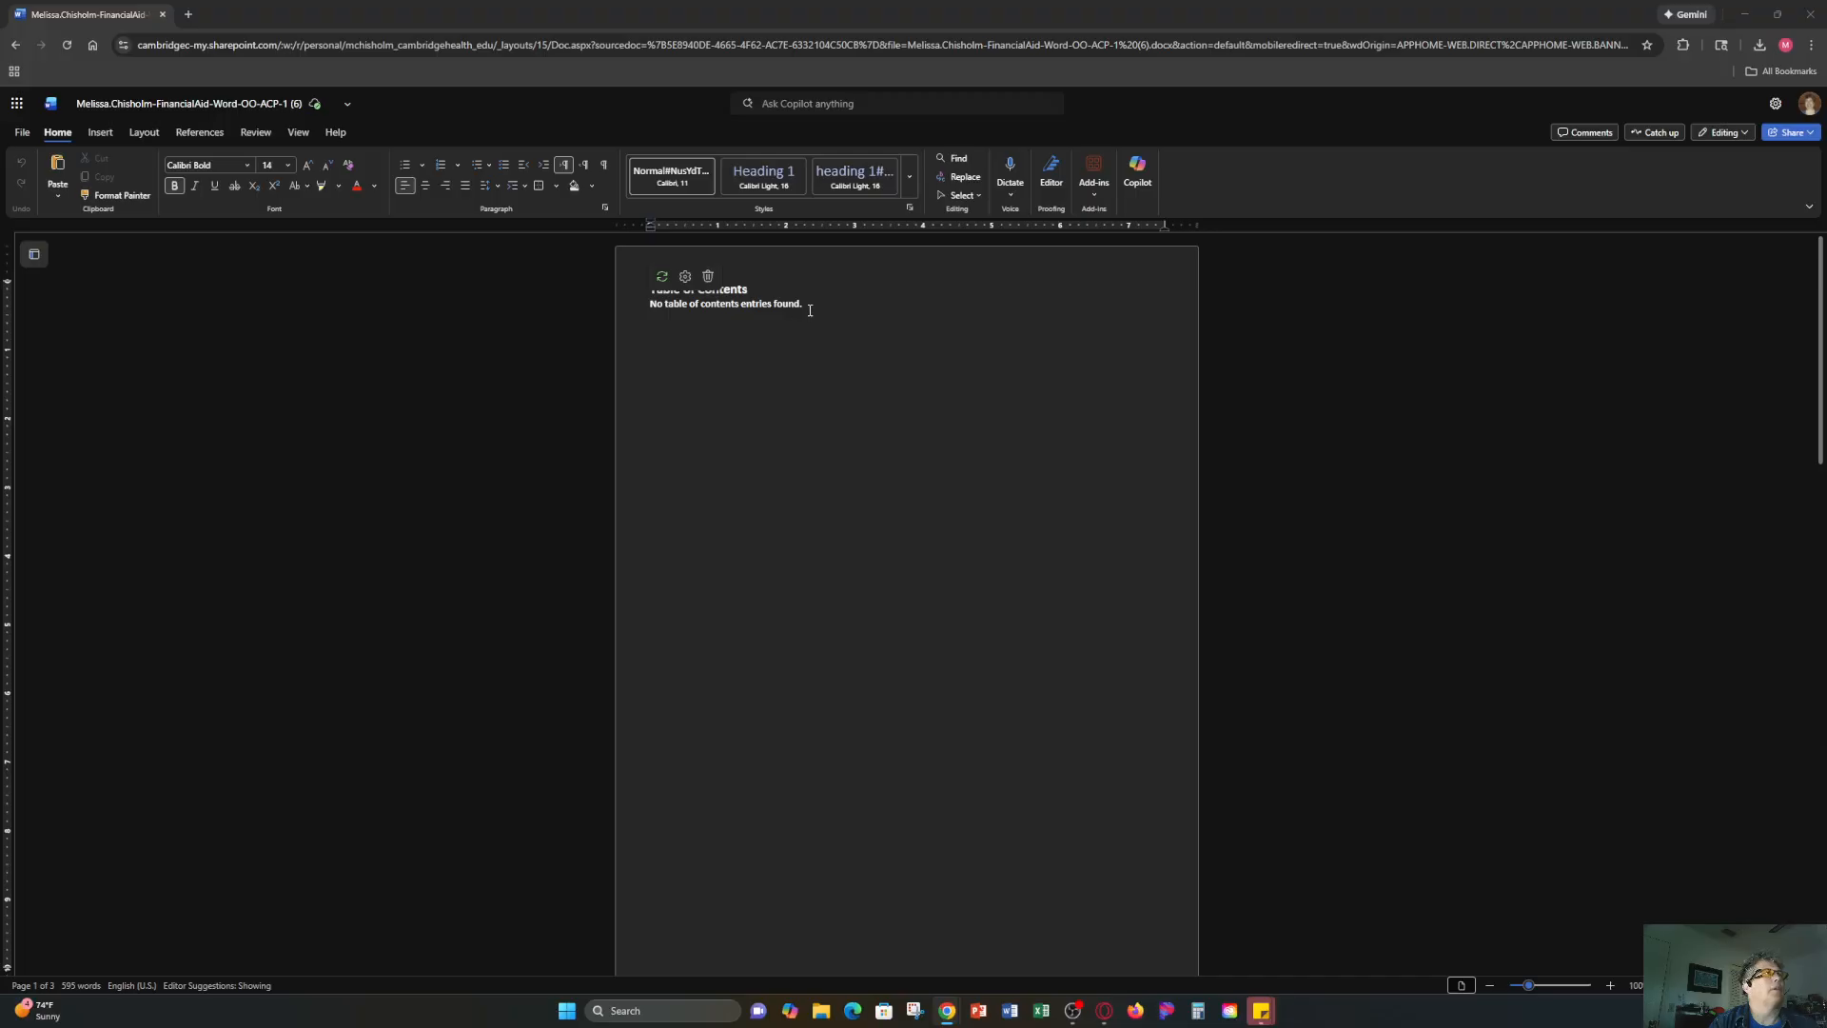
{"action": "left_click", "coordinate": [604, 165]}
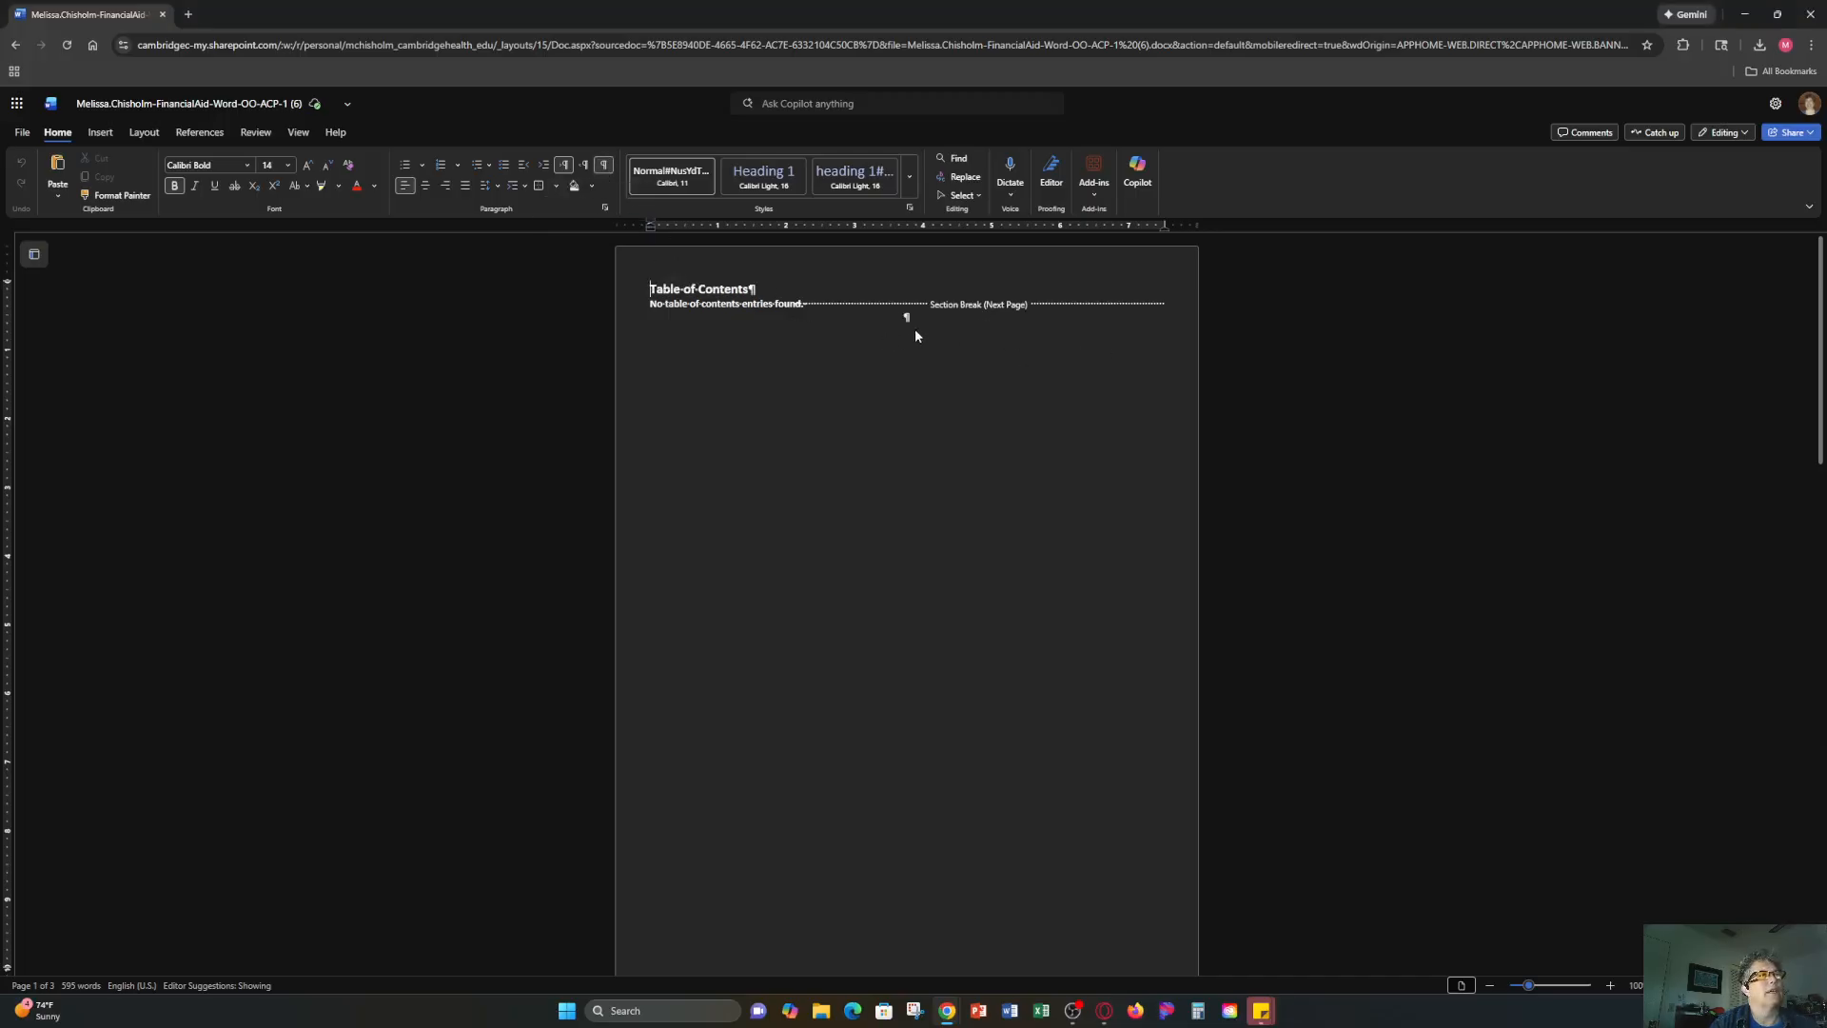
Select all of the document's text and set its font size to 11 pt.
{"action": "scroll", "coordinate": [797, 500], "scroll_direction": "down", "scroll_amount": 5}
{"action": "scroll", "coordinate": [815, 453], "scroll_direction": "up", "scroll_amount": 4}
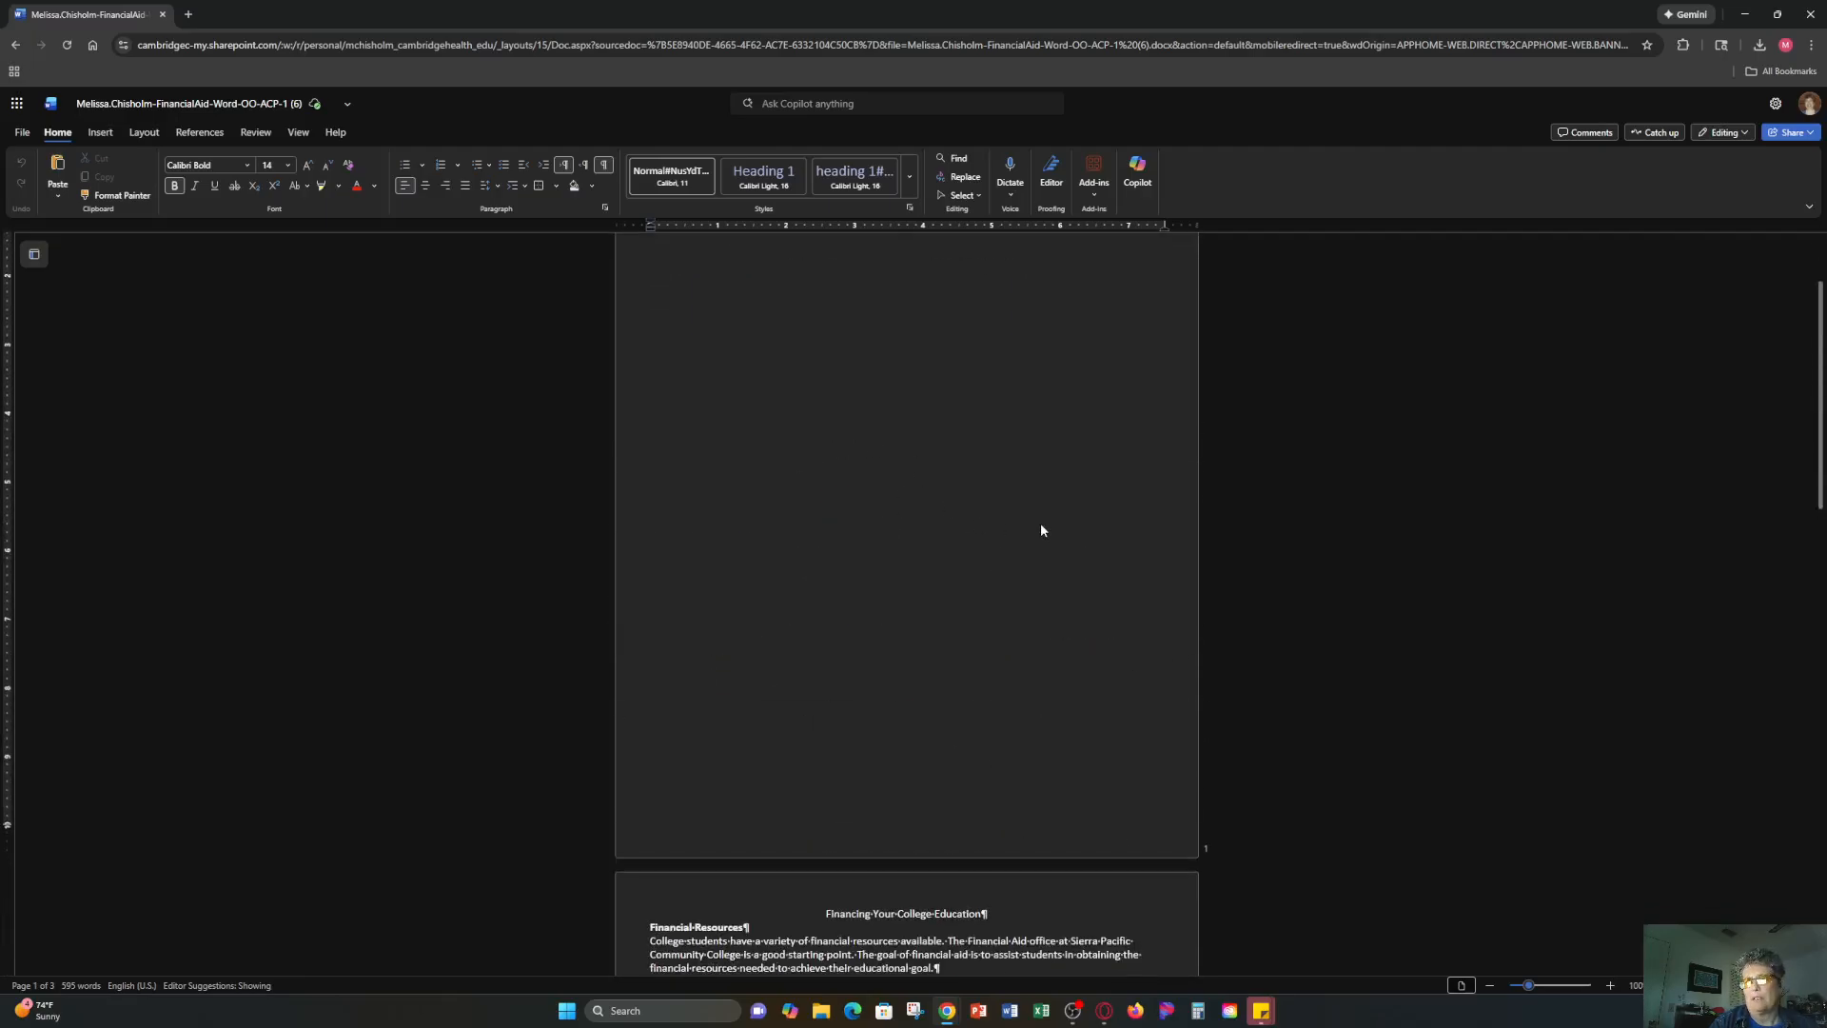
{"action": "scroll", "coordinate": [968, 529], "scroll_direction": "down", "scroll_amount": 4}
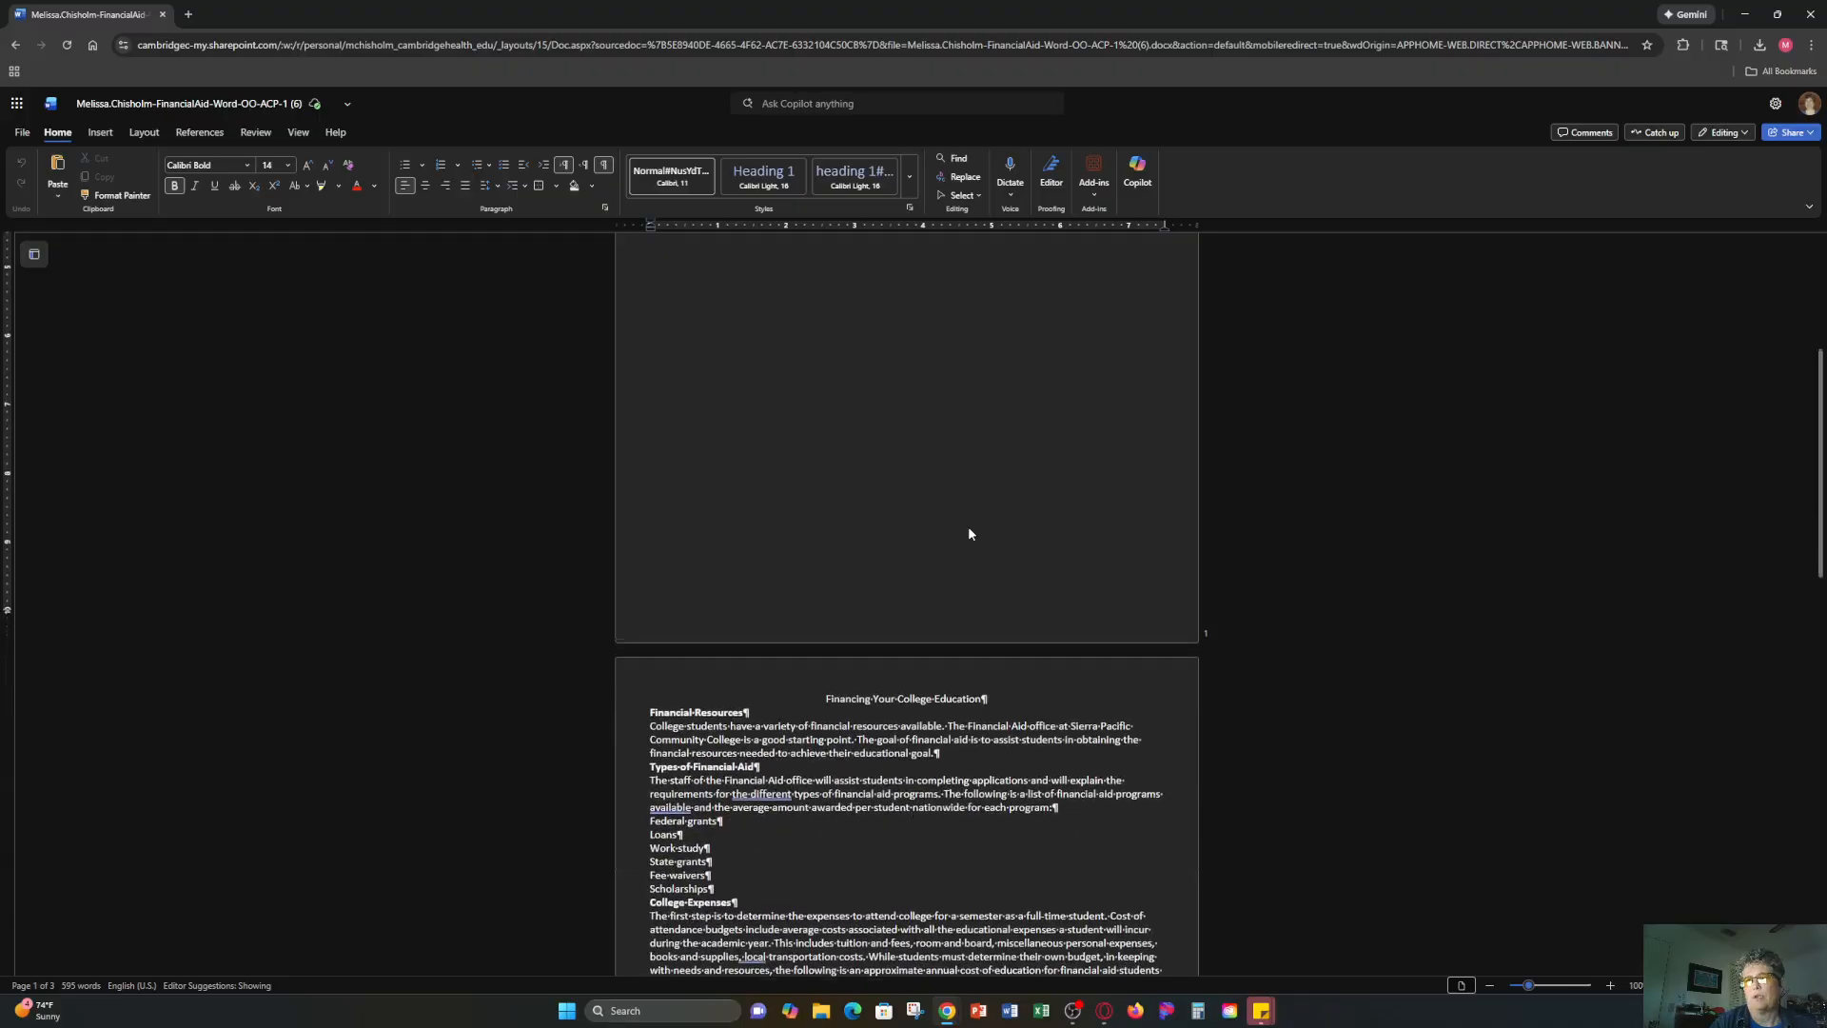
{"action": "left_click", "coordinate": [651, 571]}
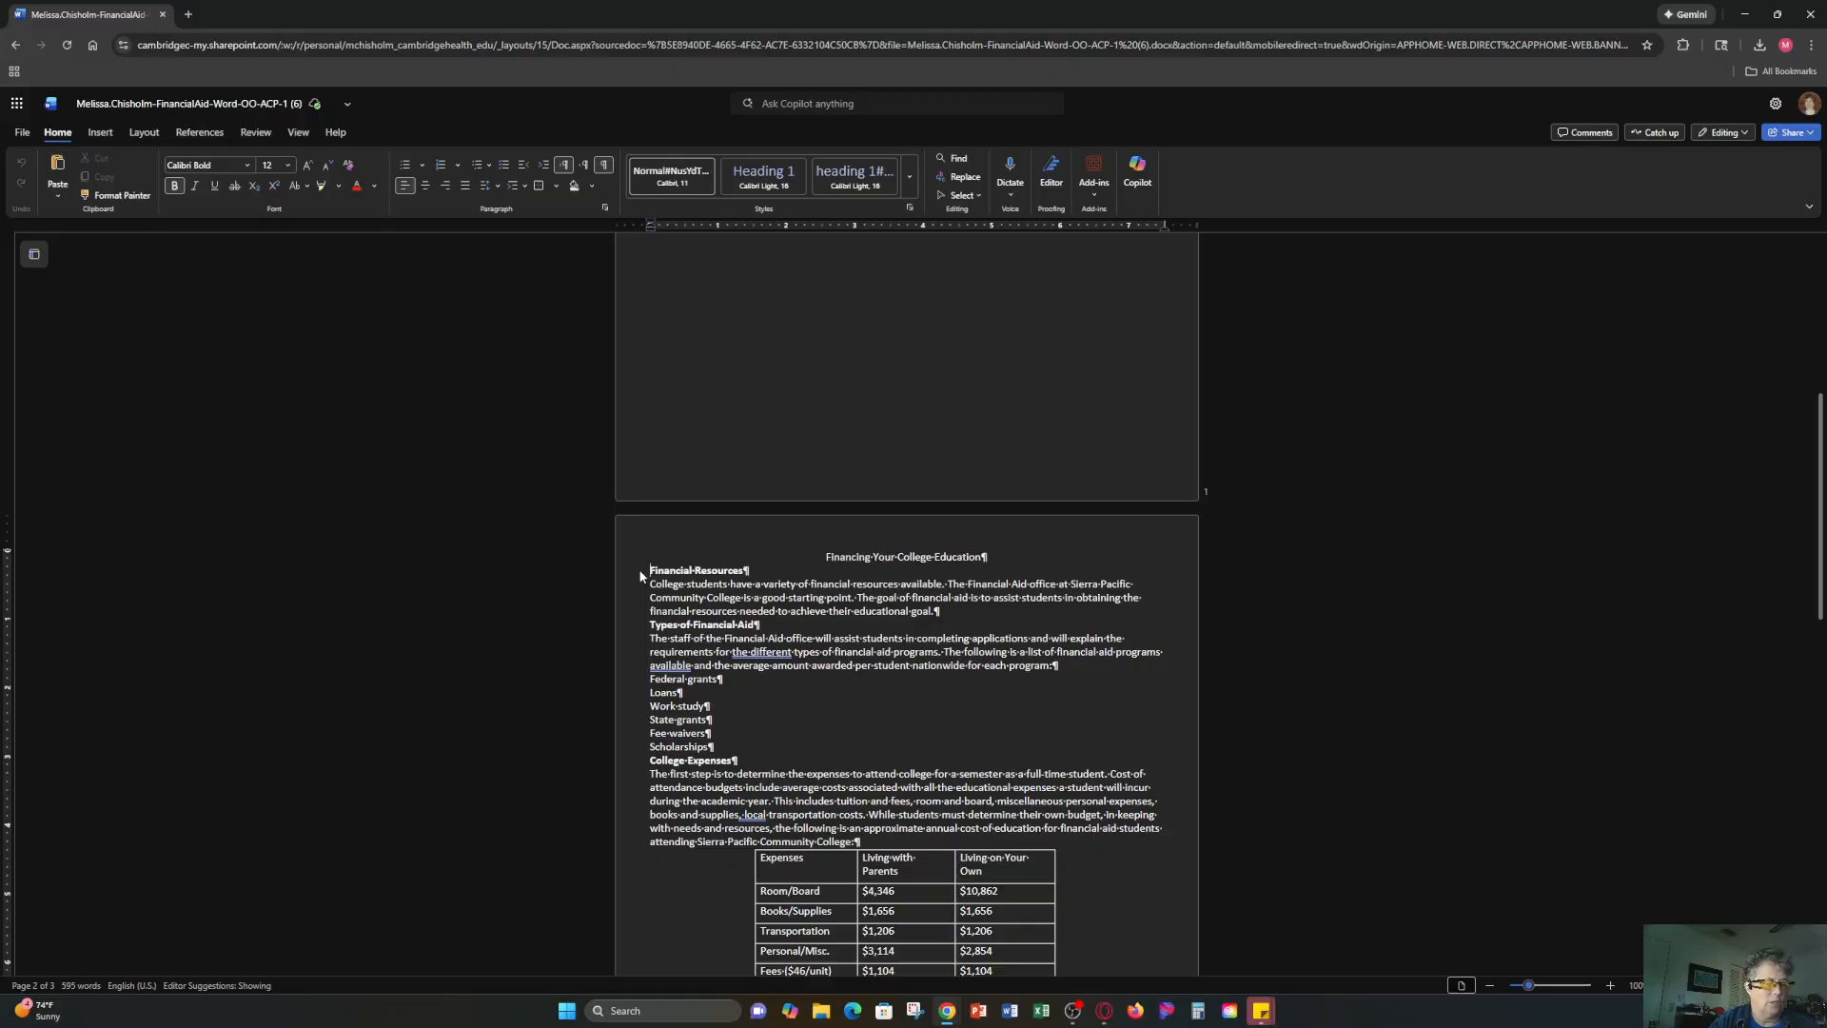
{"action": "key", "text": "ctrl+a"}
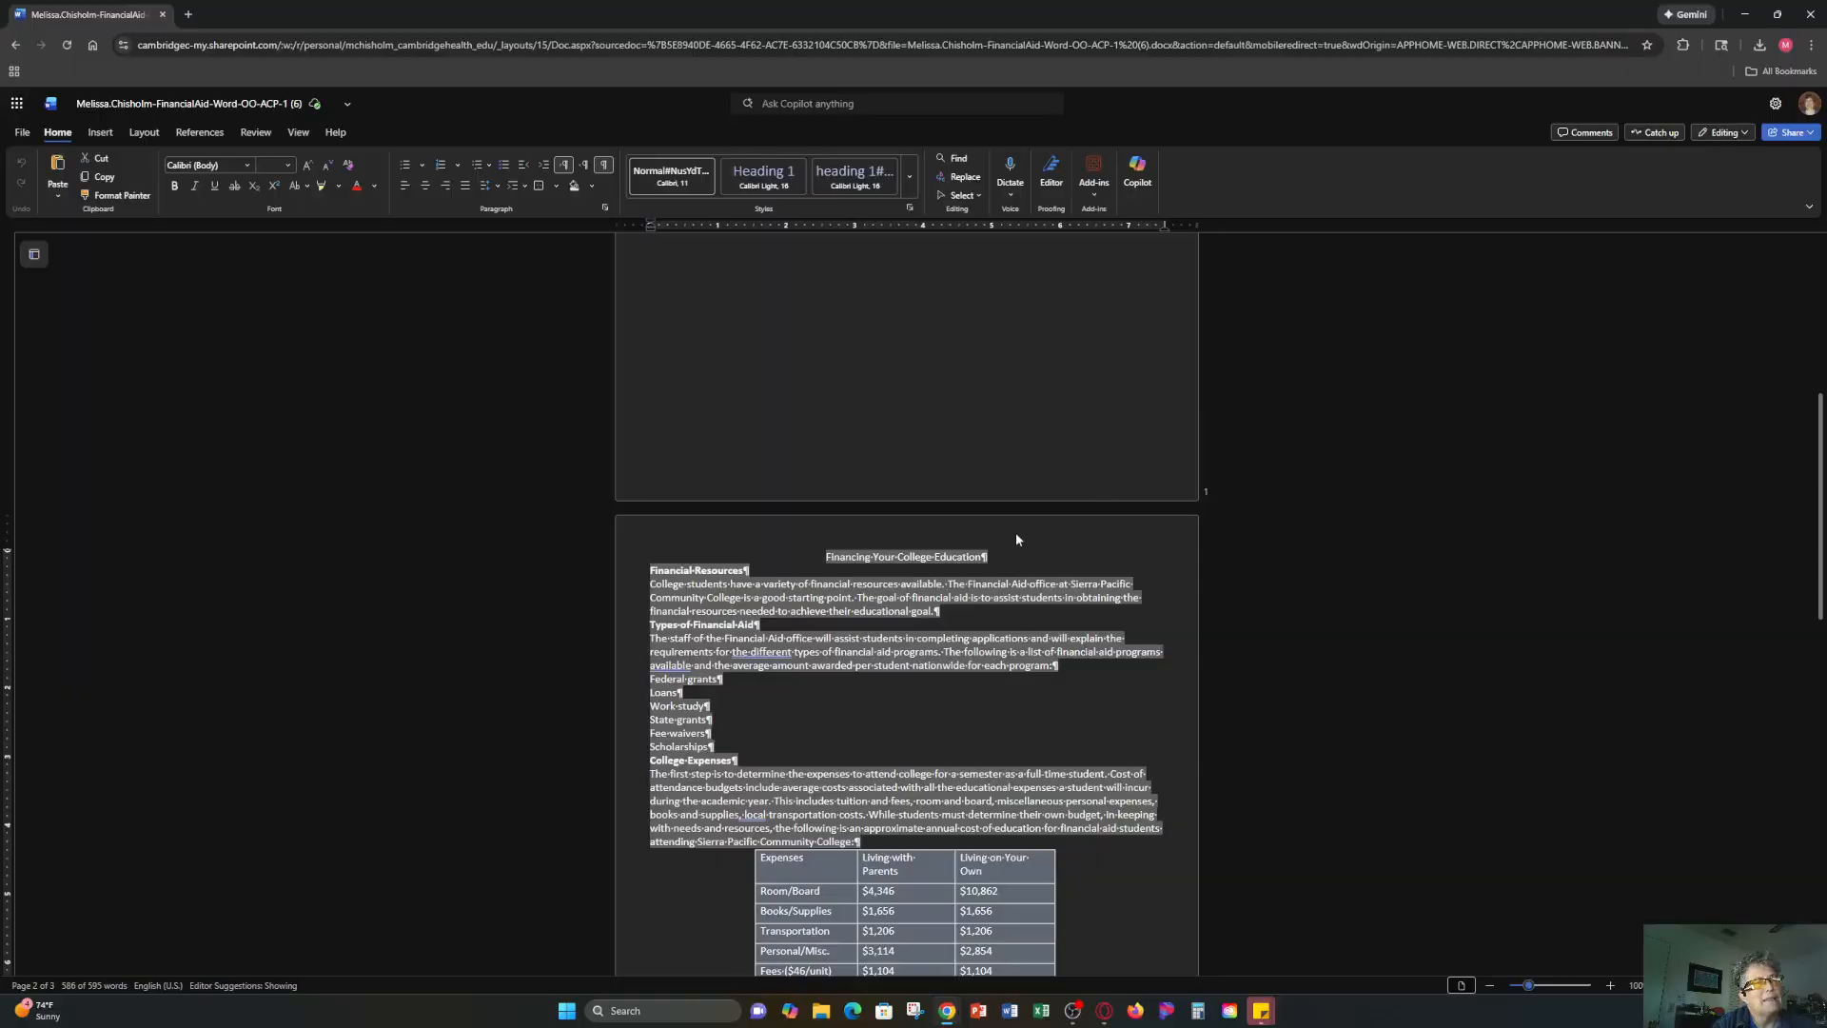
{"action": "scroll", "coordinate": [1049, 640], "scroll_direction": "down", "scroll_amount": 4}
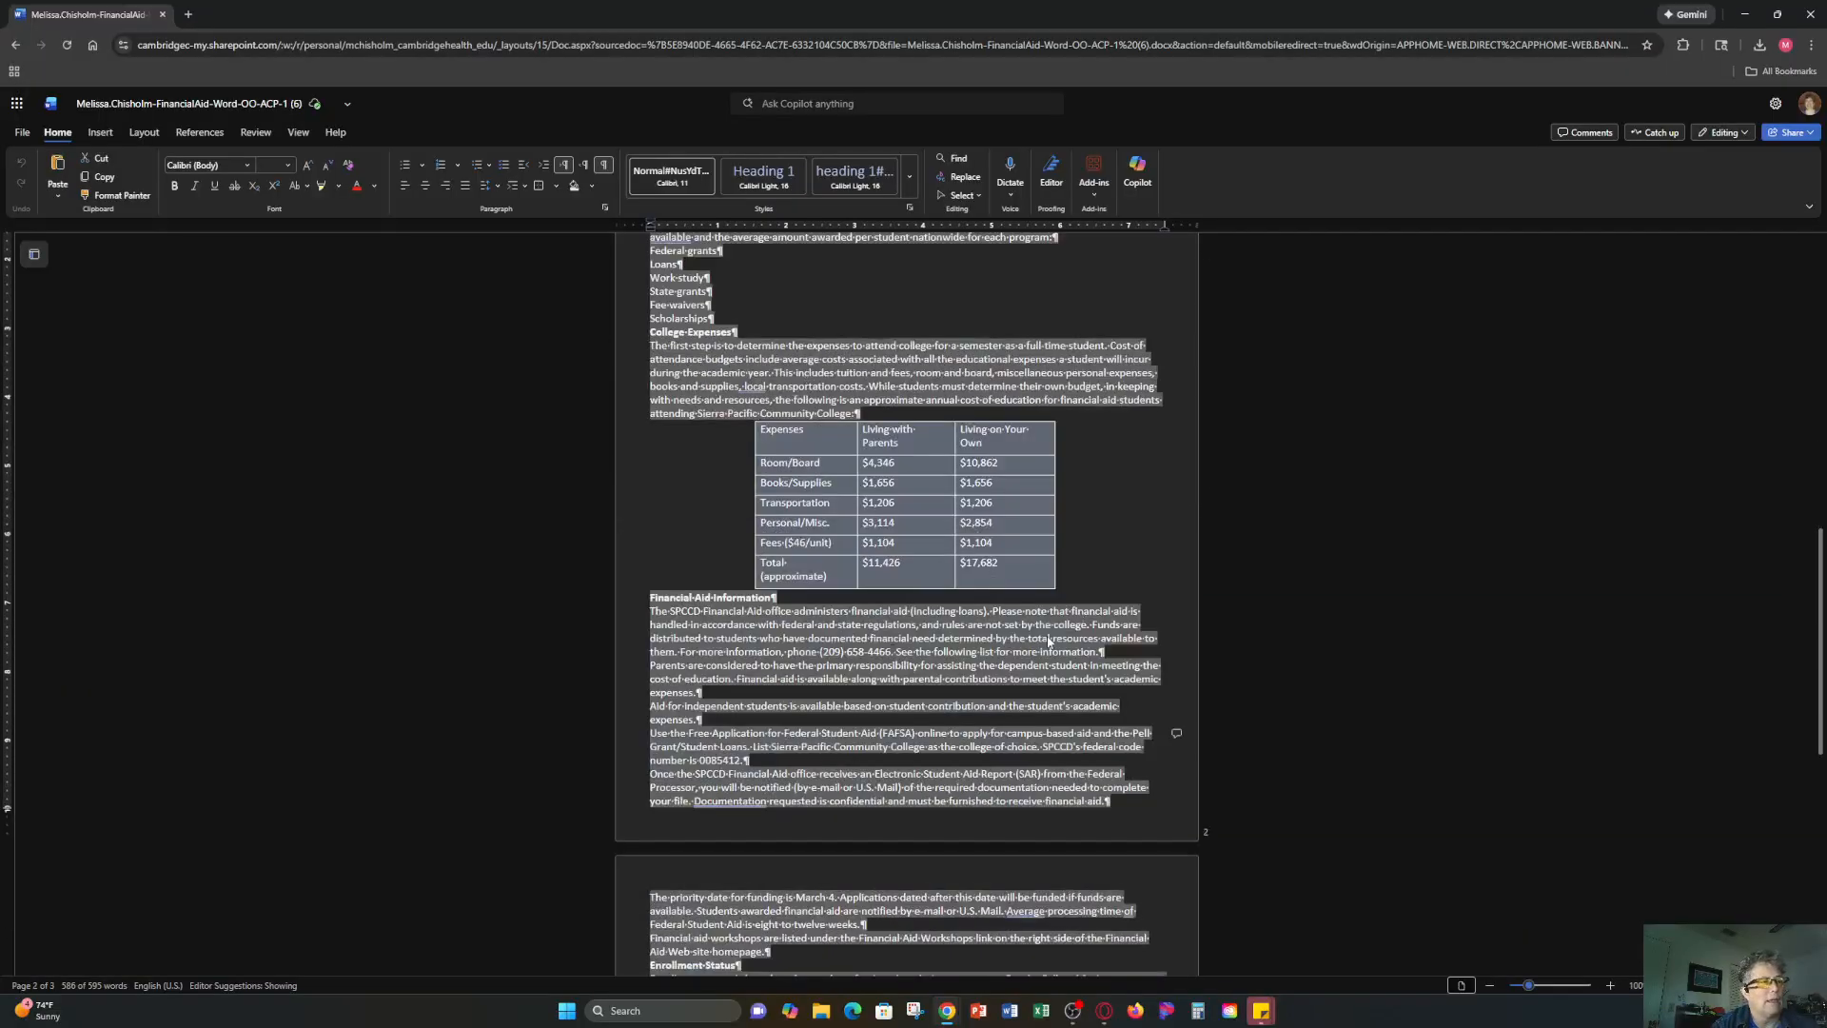
{"action": "scroll", "coordinate": [1049, 640], "scroll_direction": "down", "scroll_amount": 4}
{"action": "scroll", "coordinate": [1018, 788], "scroll_direction": "up", "scroll_amount": 7}
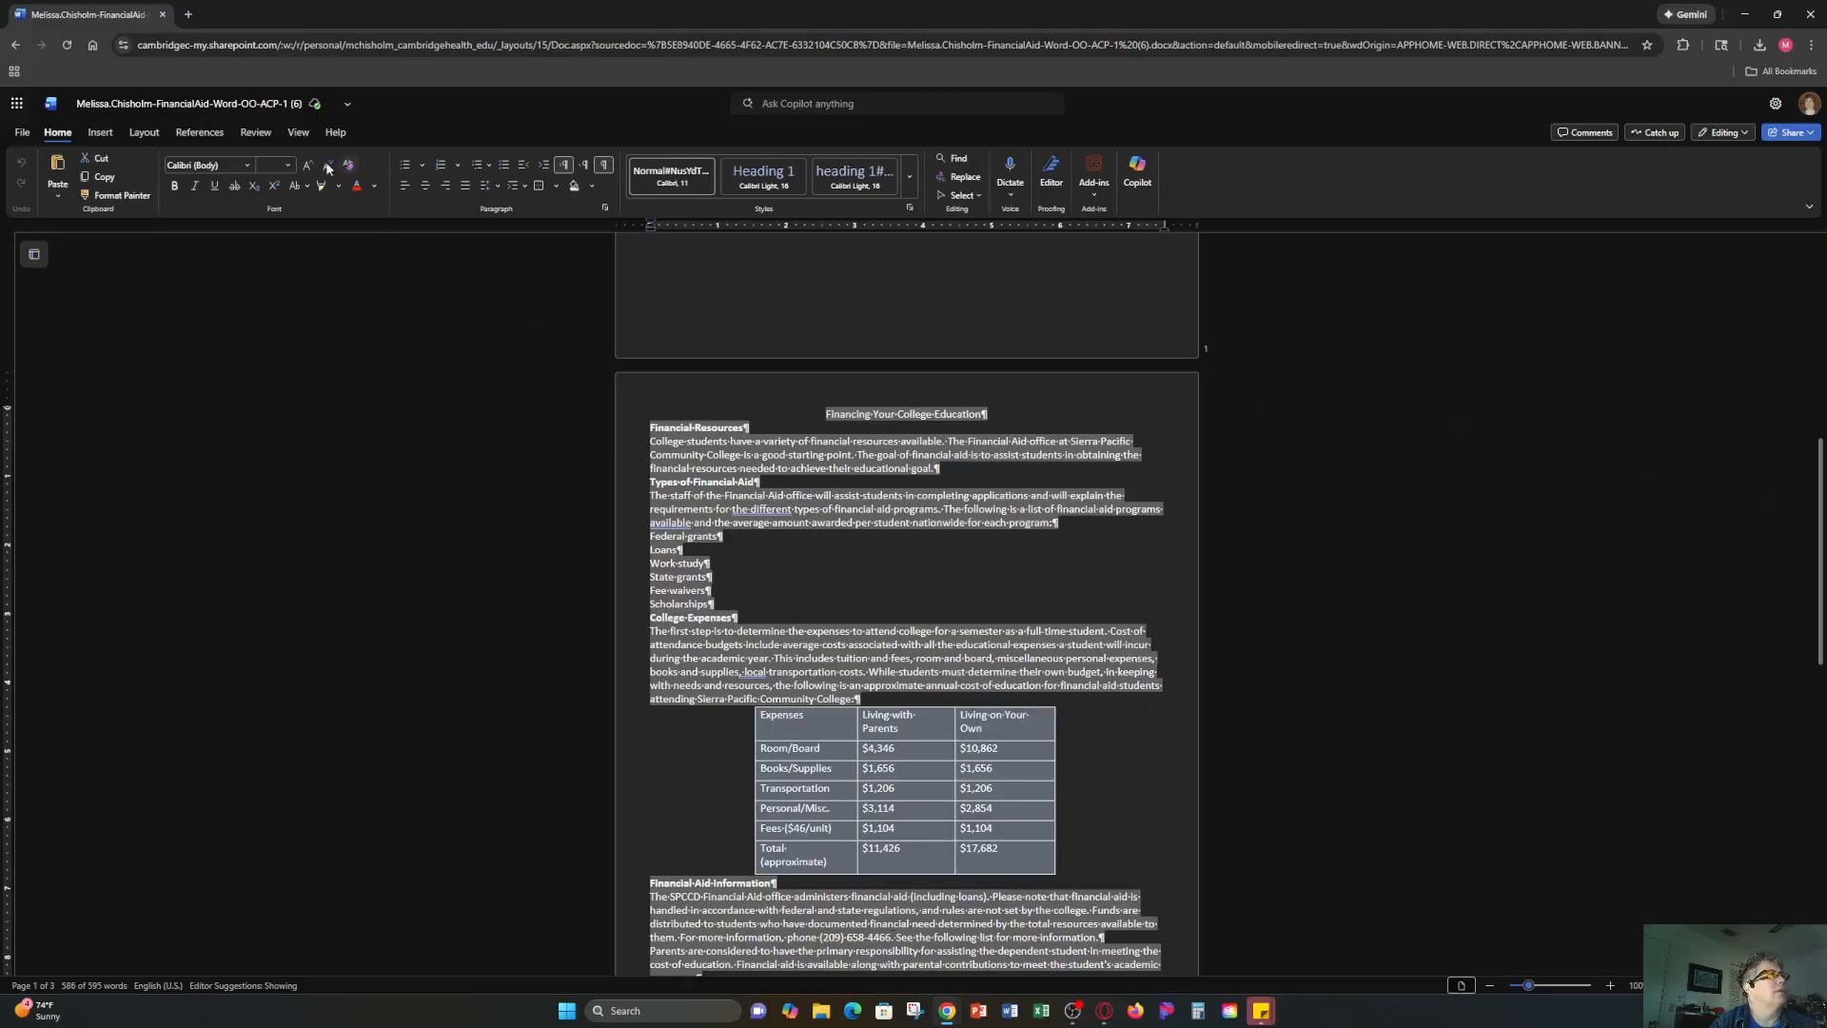
{"action": "left_click", "coordinate": [288, 165]}
{"action": "left_click", "coordinate": [275, 252]}
Set the selected text's line spacing to 1.5 lines and its spacing after paragraphs to 10 pt.
{"action": "scroll", "coordinate": [275, 251], "scroll_direction": "down", "scroll_amount": 3}
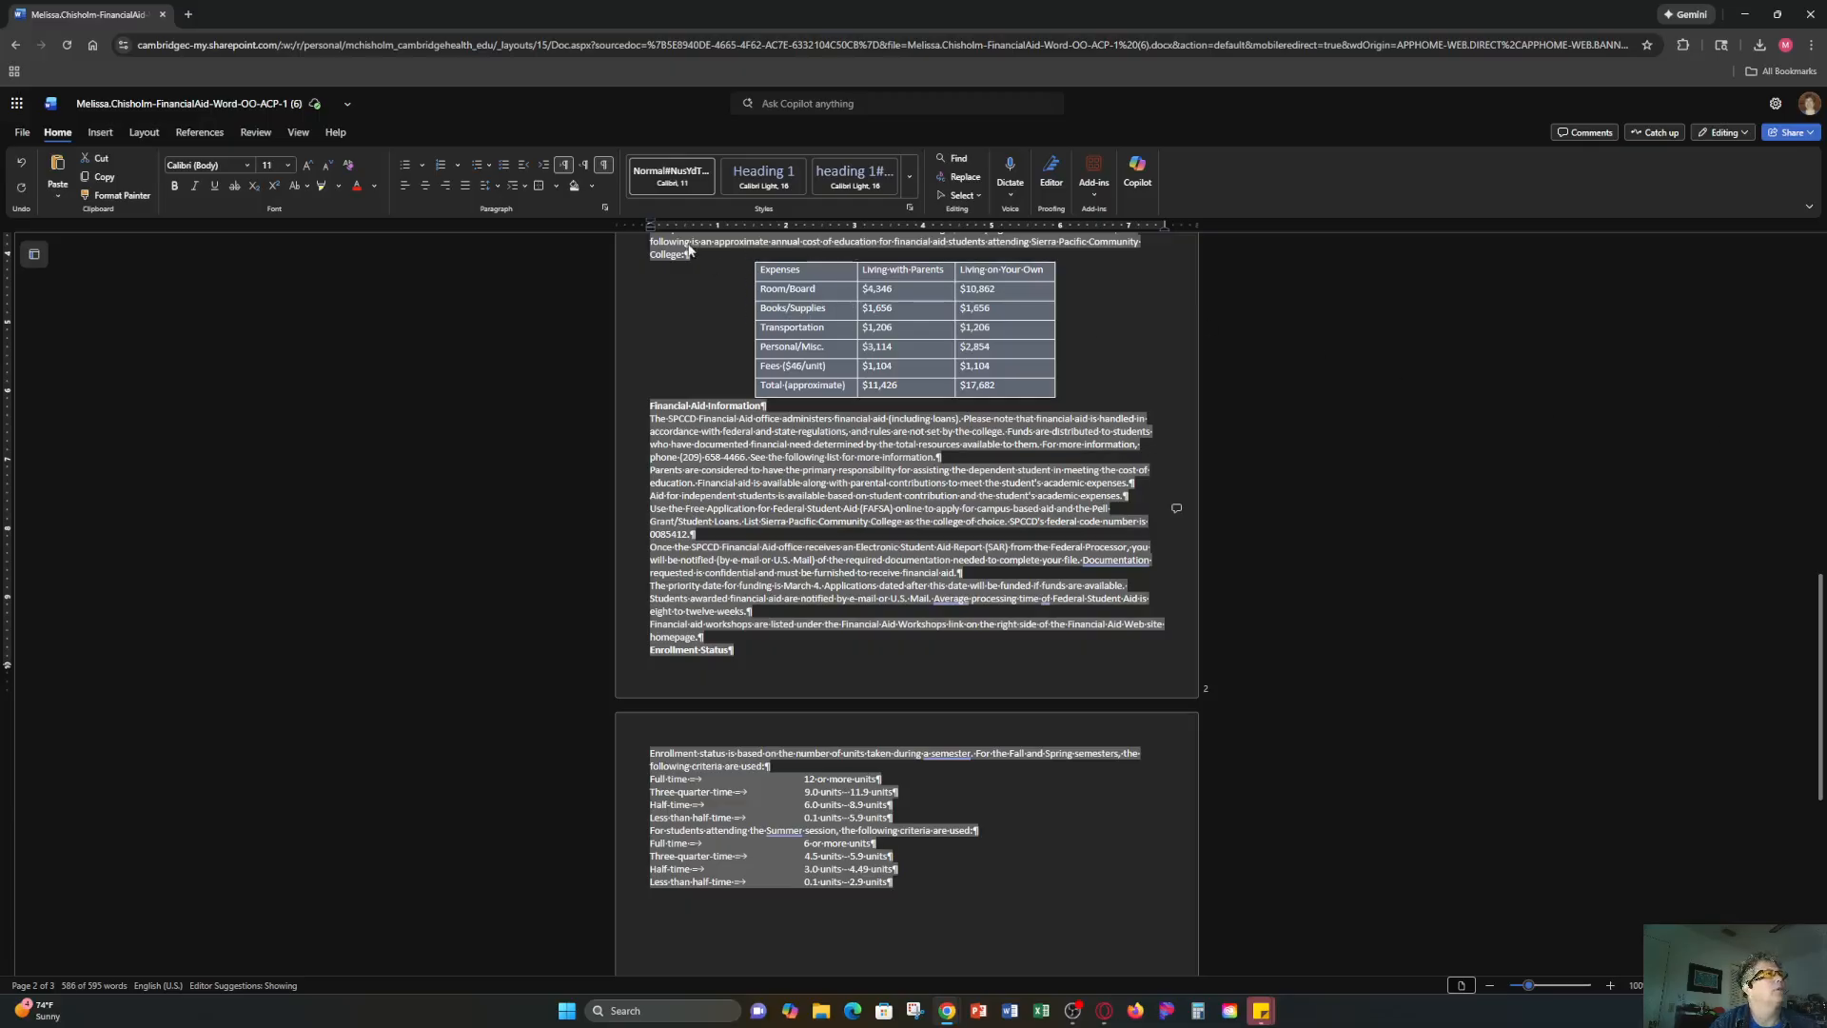
{"action": "left_click", "coordinate": [604, 207]}
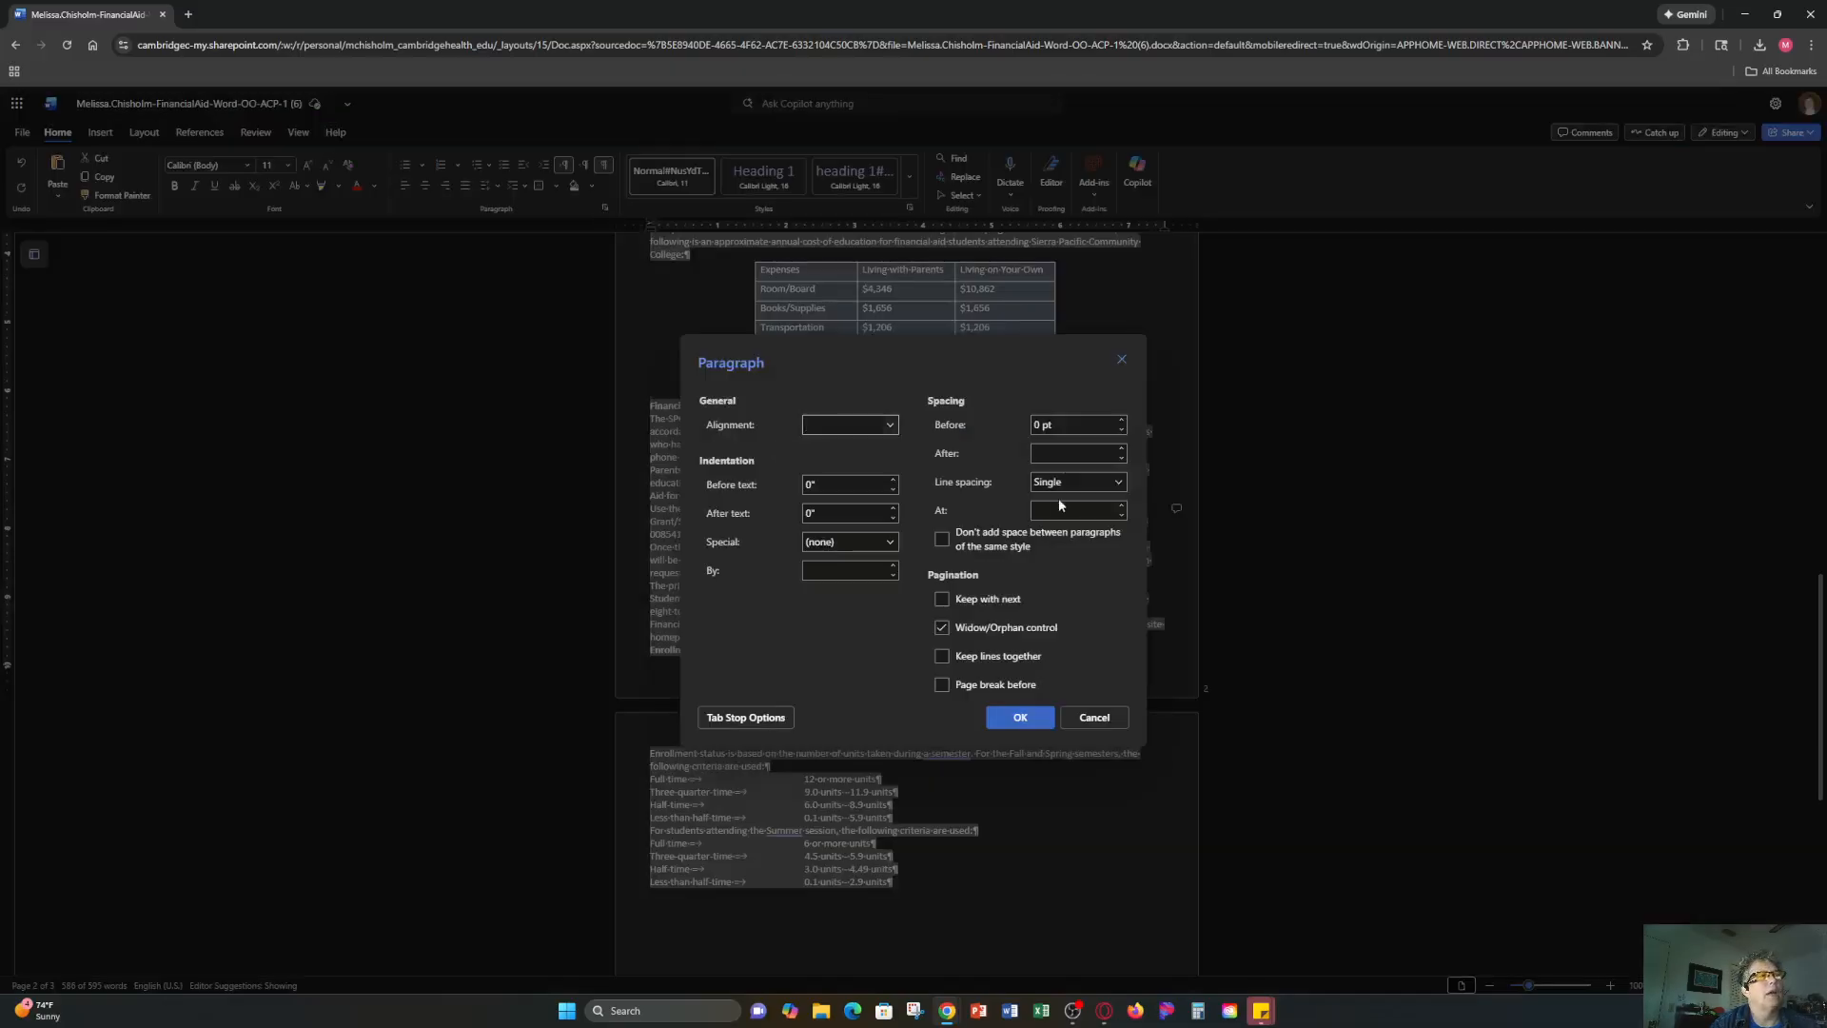
{"action": "left_click", "coordinate": [1120, 482]}
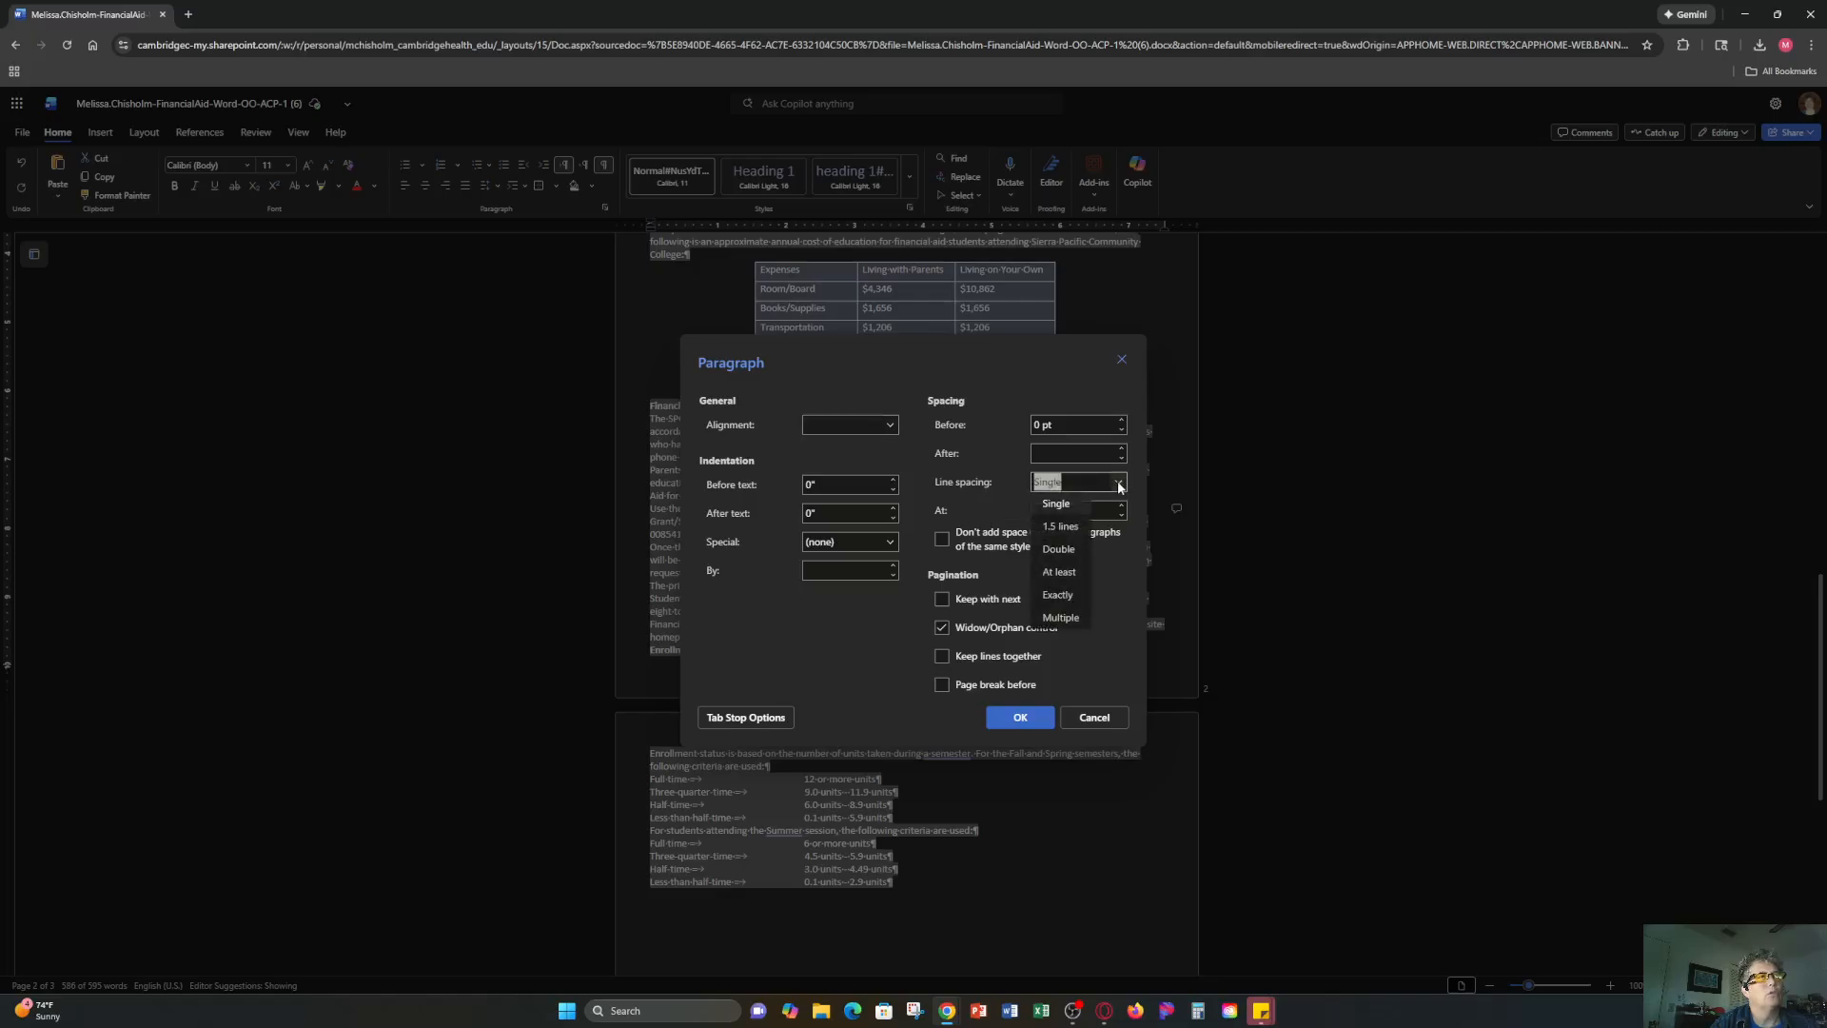
{"action": "left_click", "coordinate": [1063, 528]}
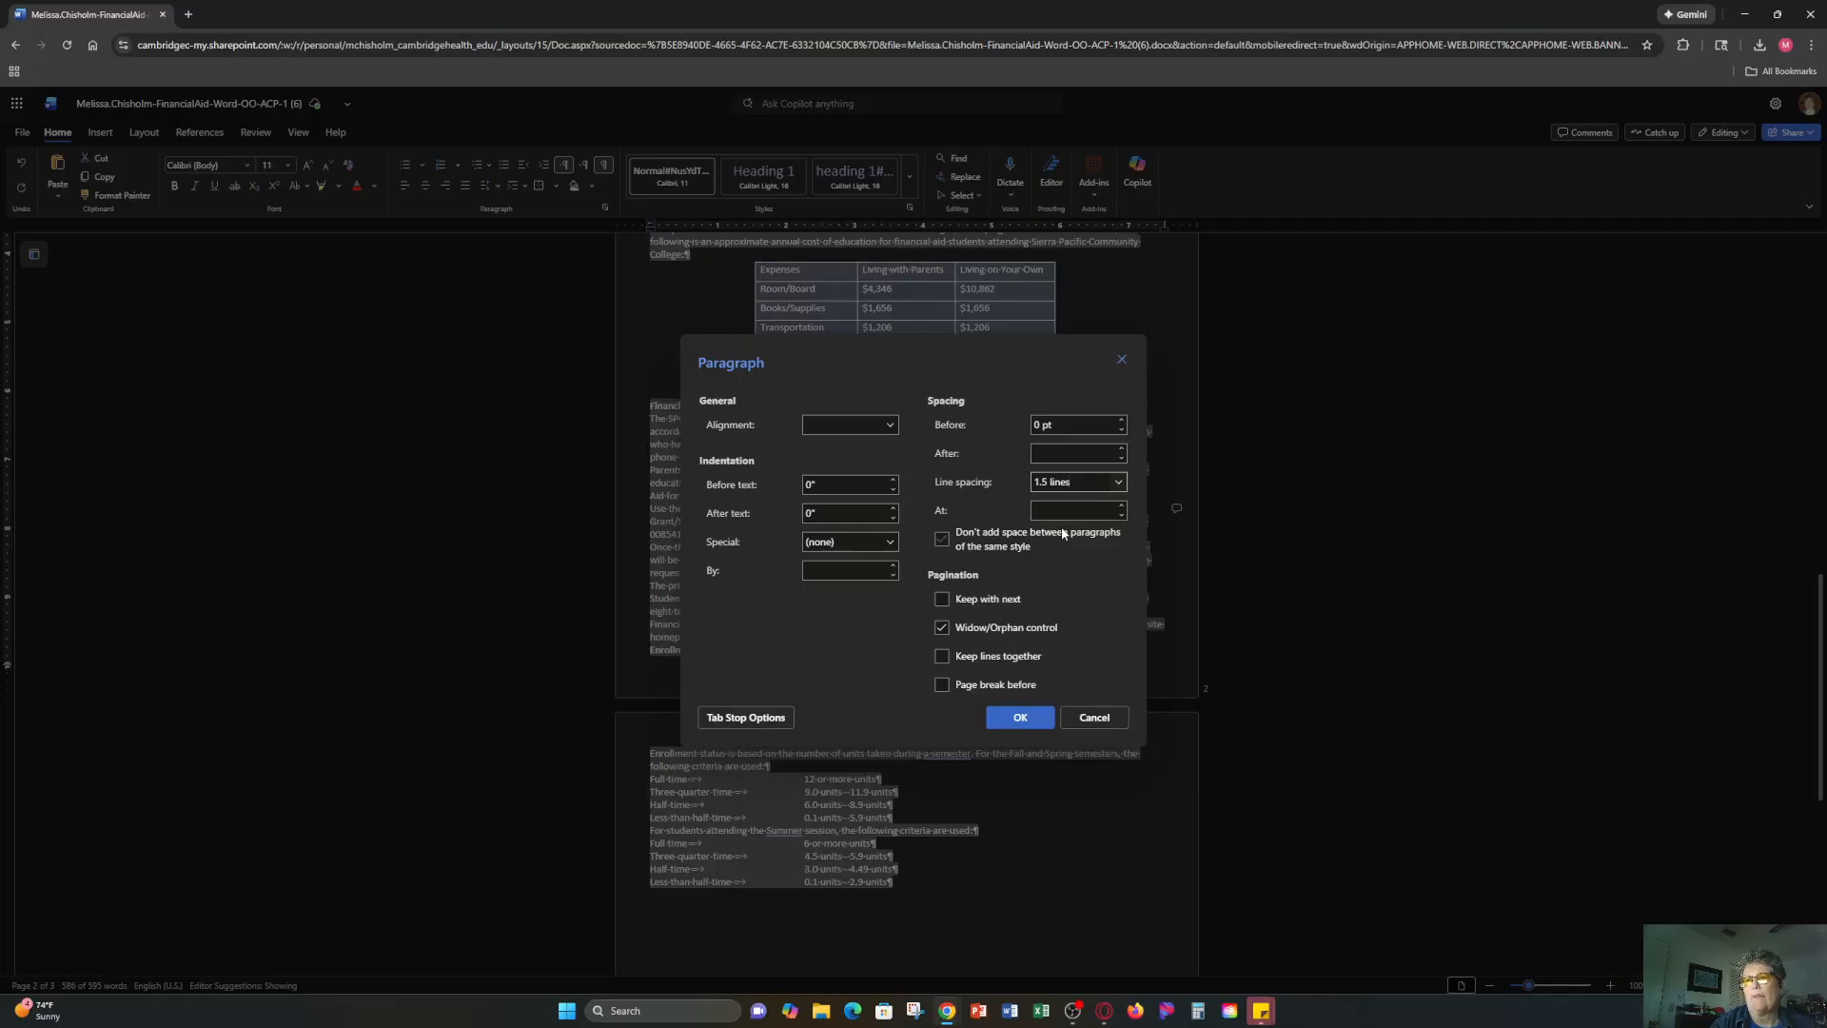
{"action": "left_click", "coordinate": [1045, 456]}
{"action": "type", "text": "1 pt"}
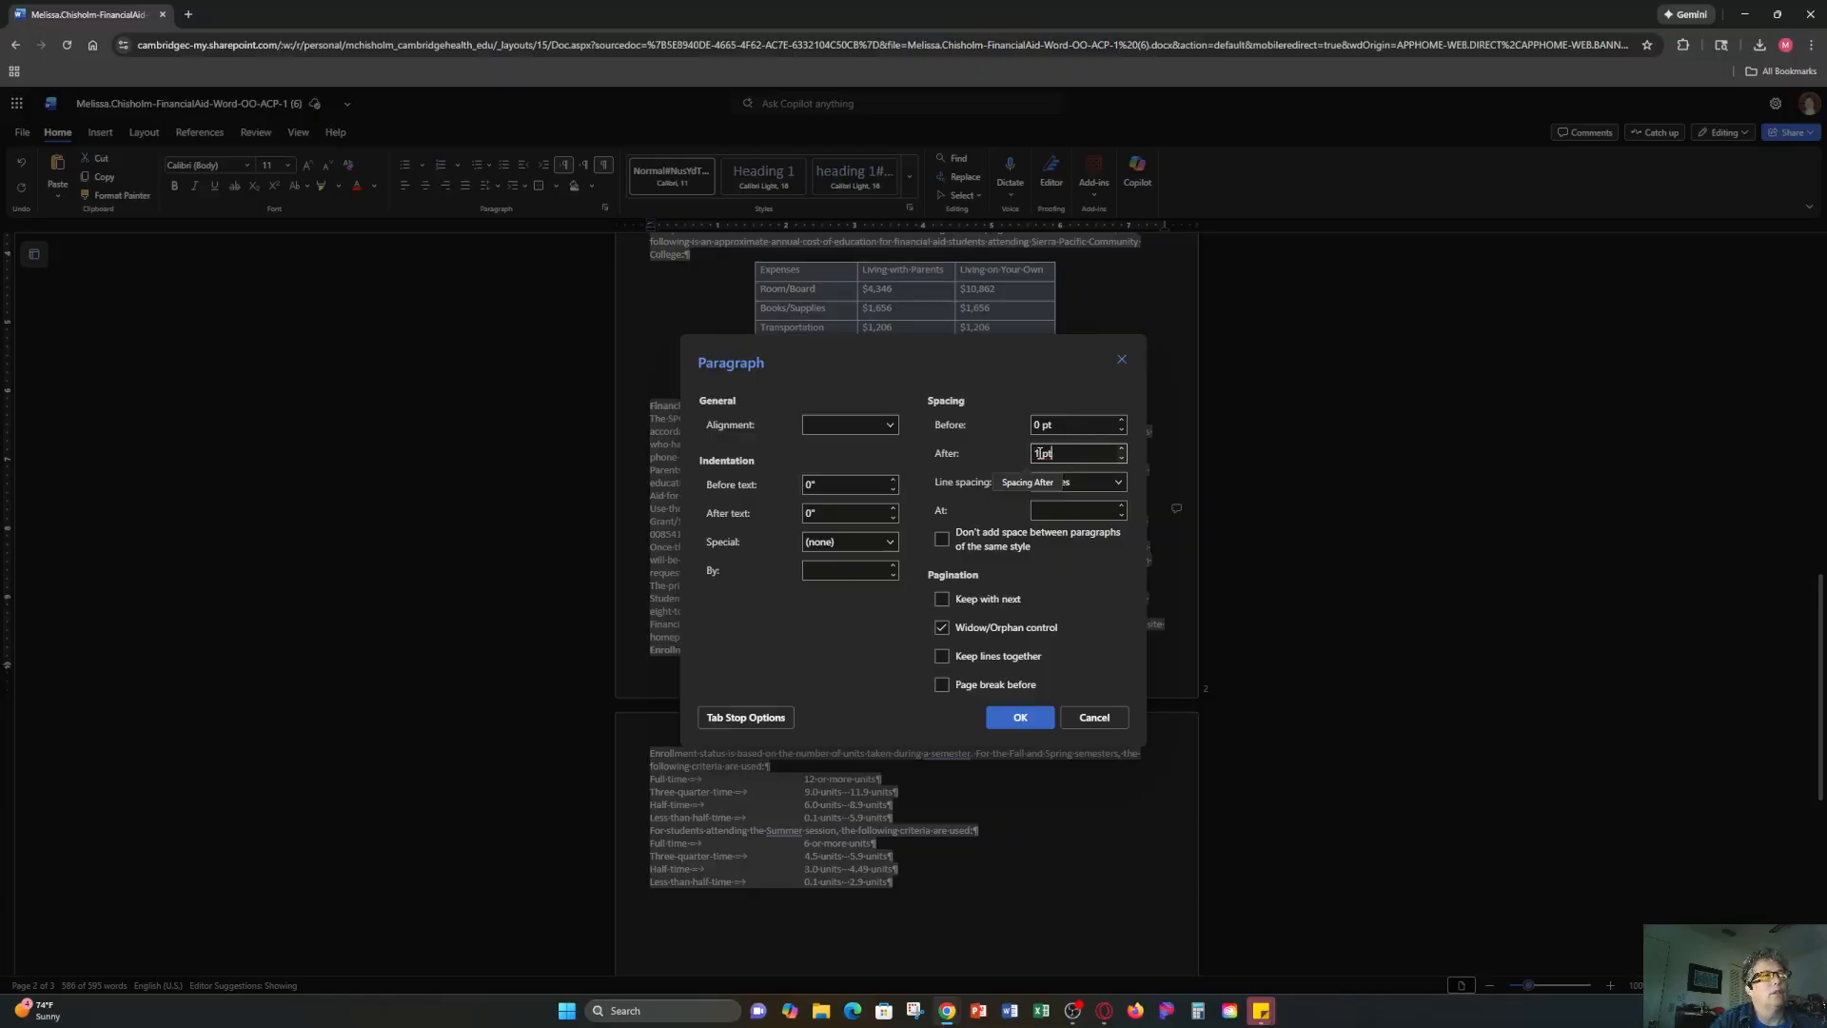
{"action": "type", "text": "0"}
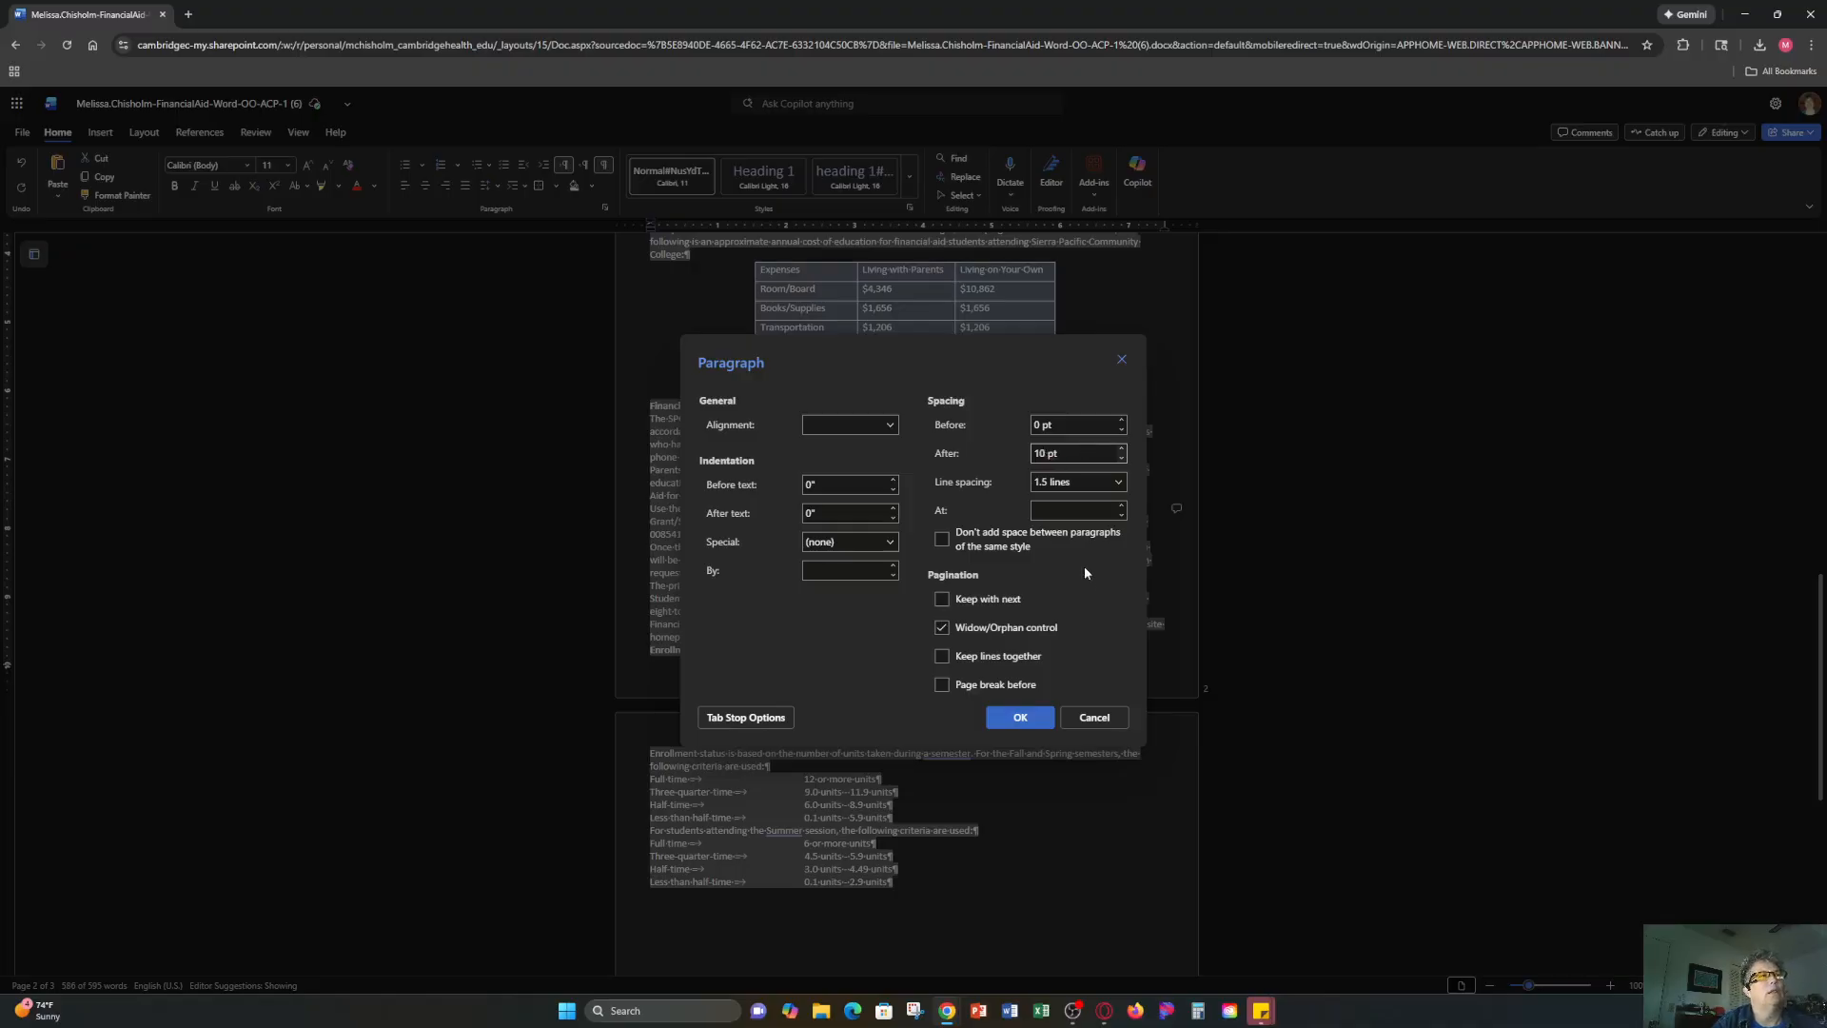
{"action": "left_click", "coordinate": [1018, 717]}
Select the entire document and apply the Normal margins preset, 1" on all sides.
{"action": "scroll", "coordinate": [1004, 505], "scroll_direction": "down", "scroll_amount": 10}
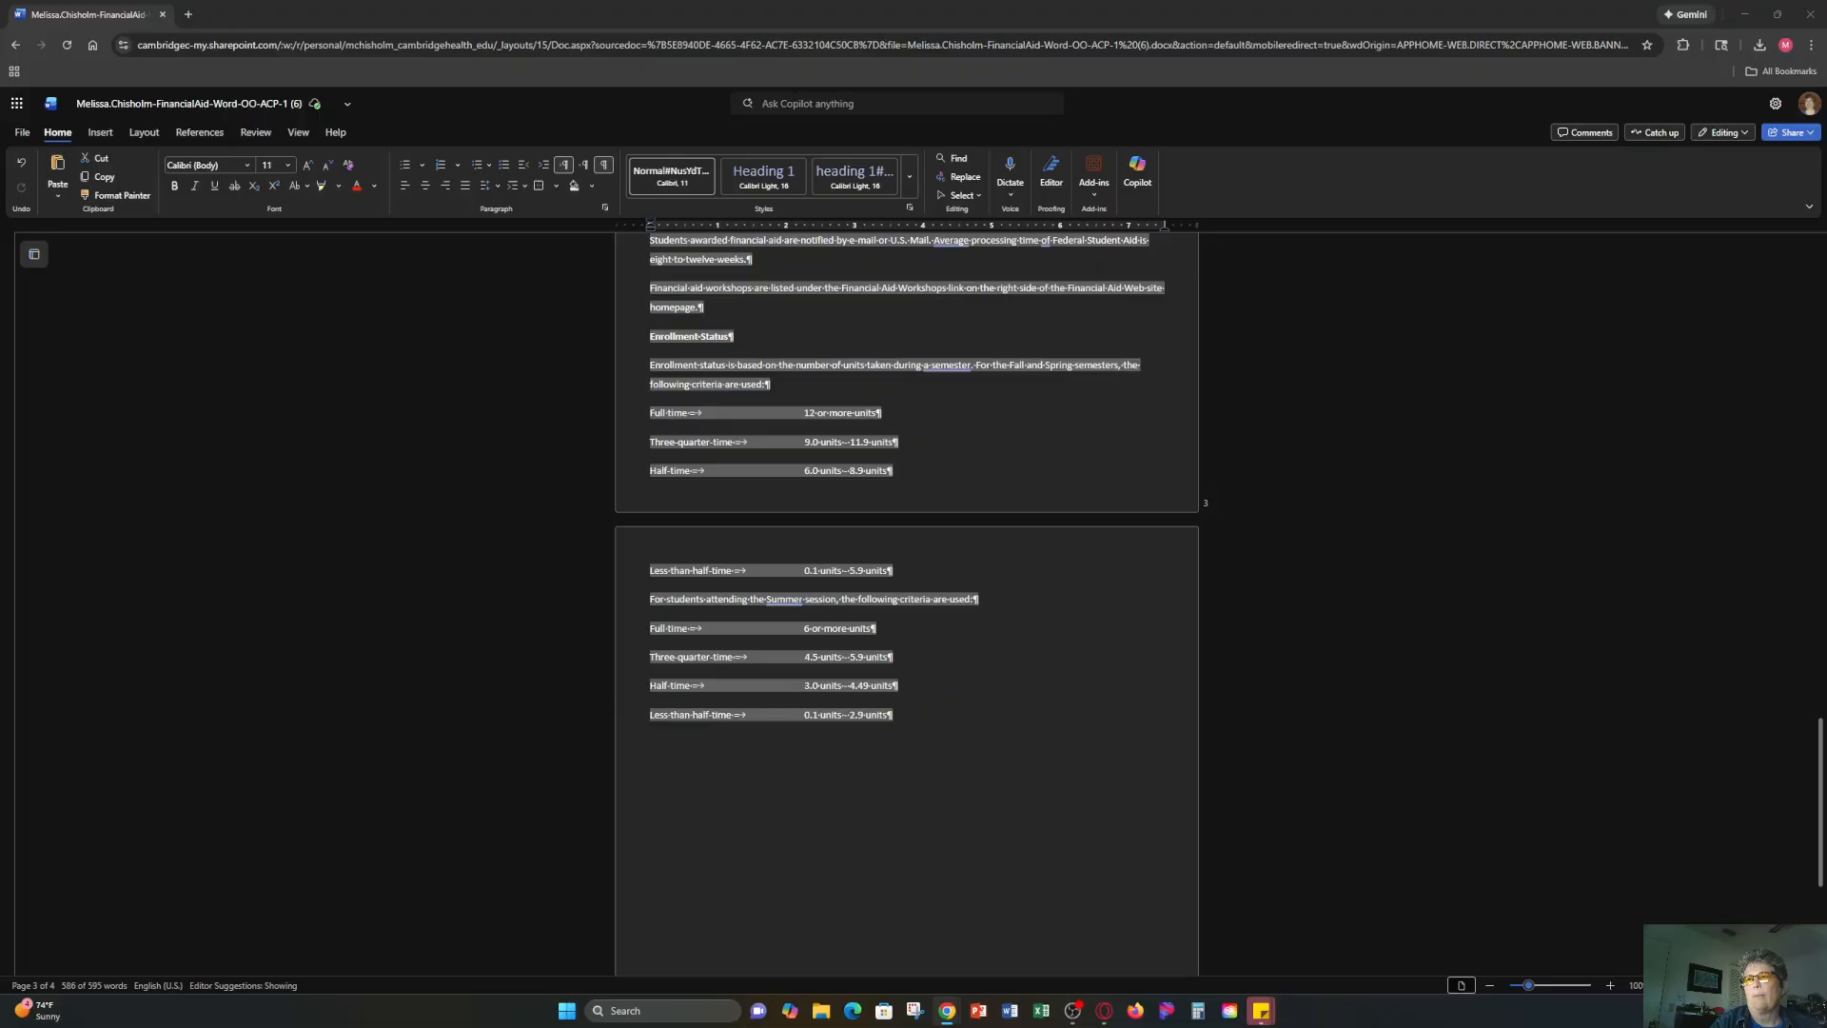
{"action": "scroll", "coordinate": [575, 454], "scroll_direction": "up", "scroll_amount": 20}
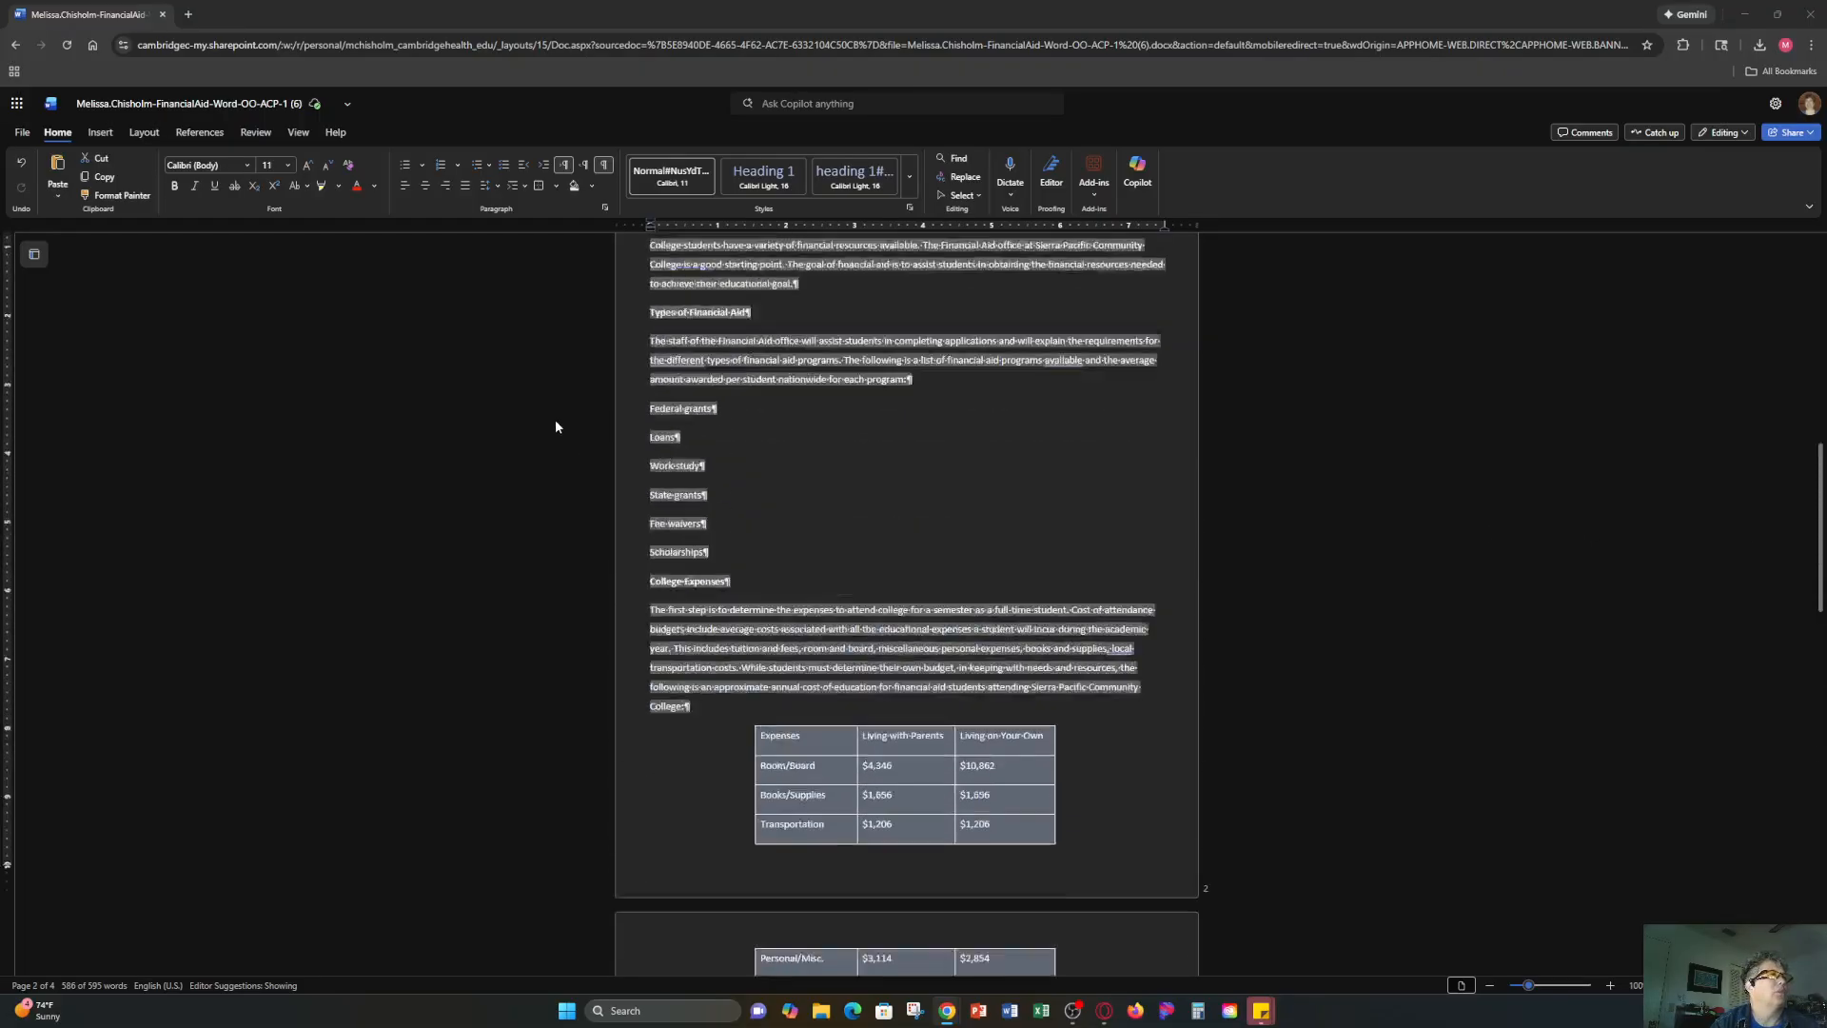
{"action": "scroll", "coordinate": [645, 428], "scroll_direction": "up", "scroll_amount": 2}
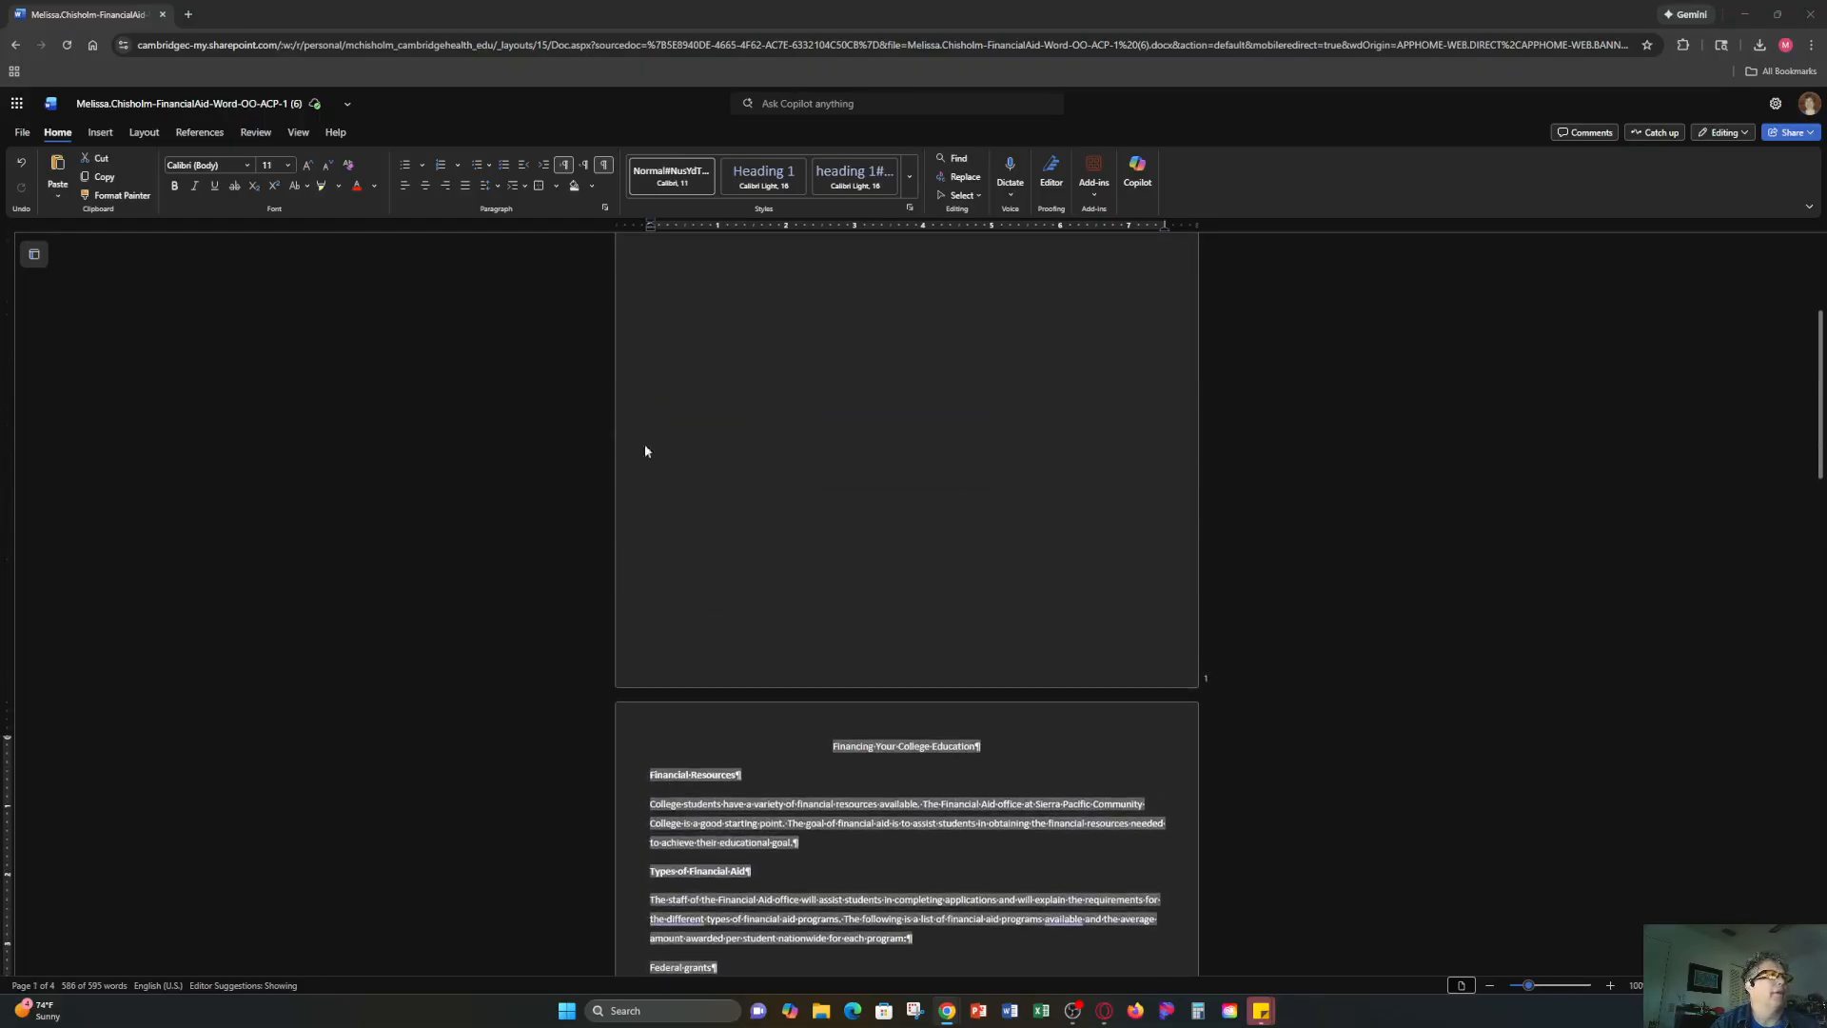
{"action": "left_click", "coordinate": [649, 742]}
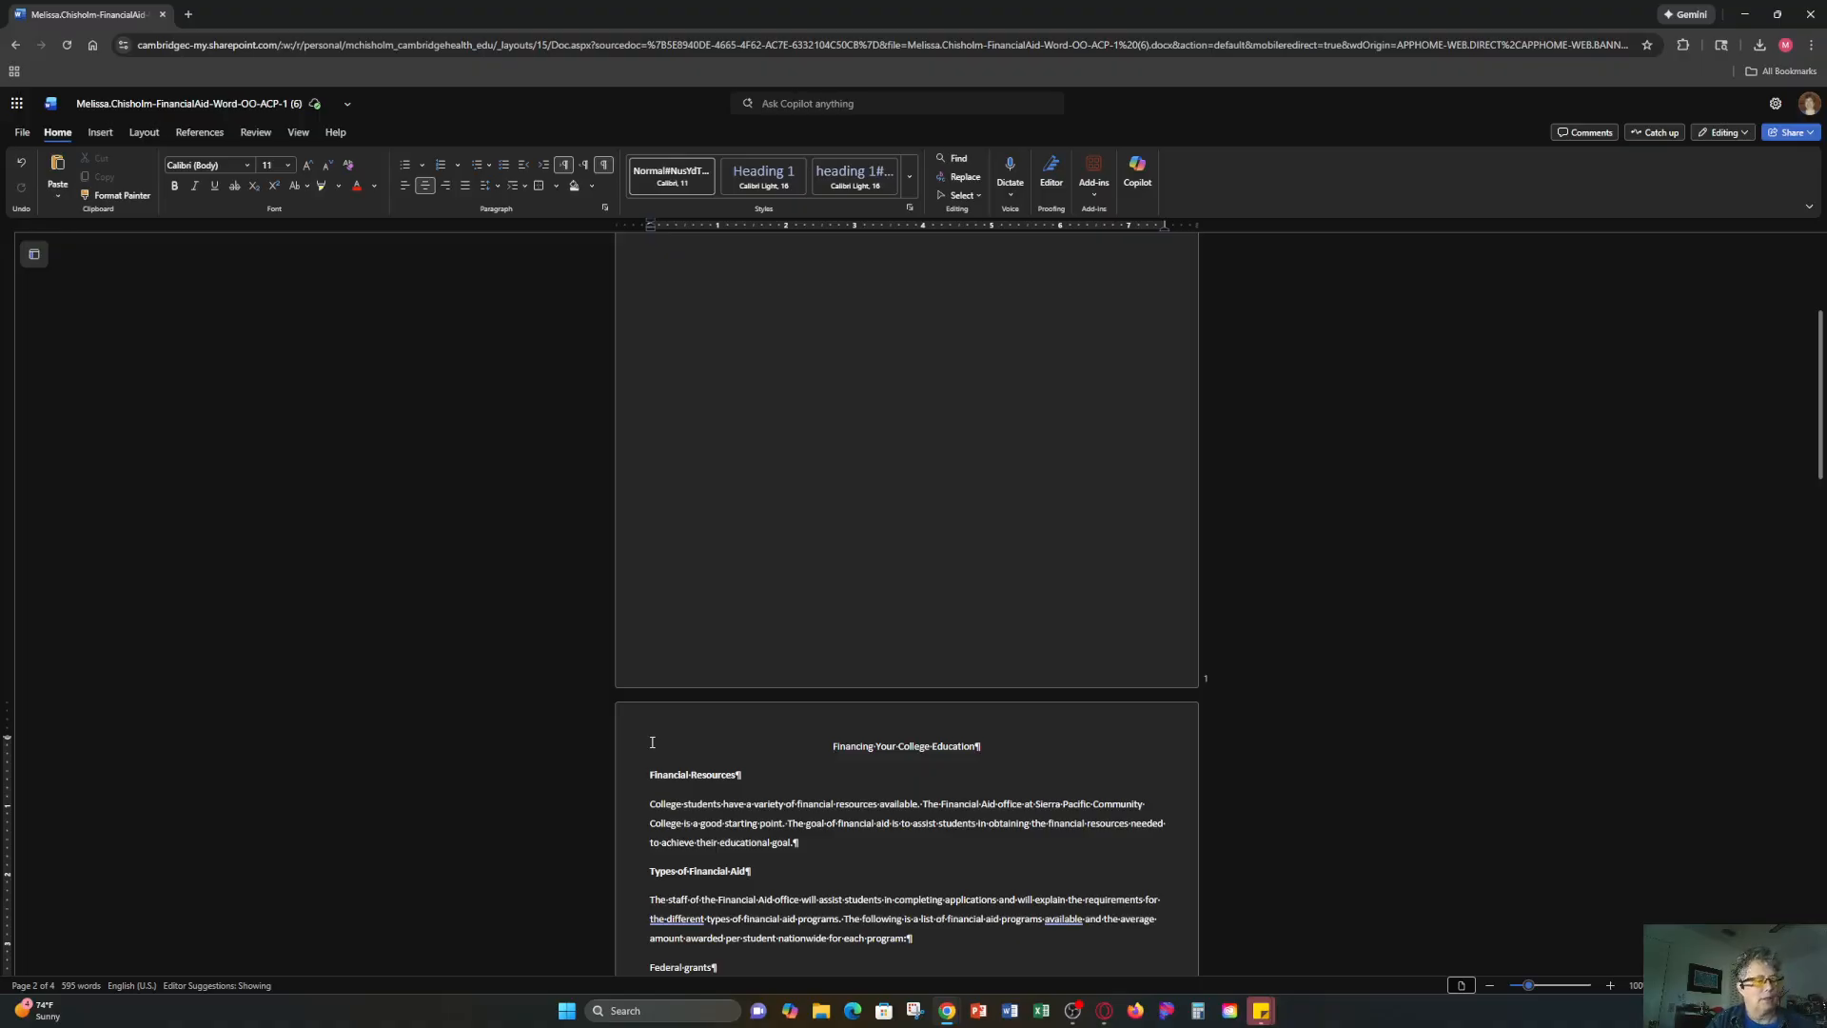
{"action": "key", "text": "ctrl+a"}
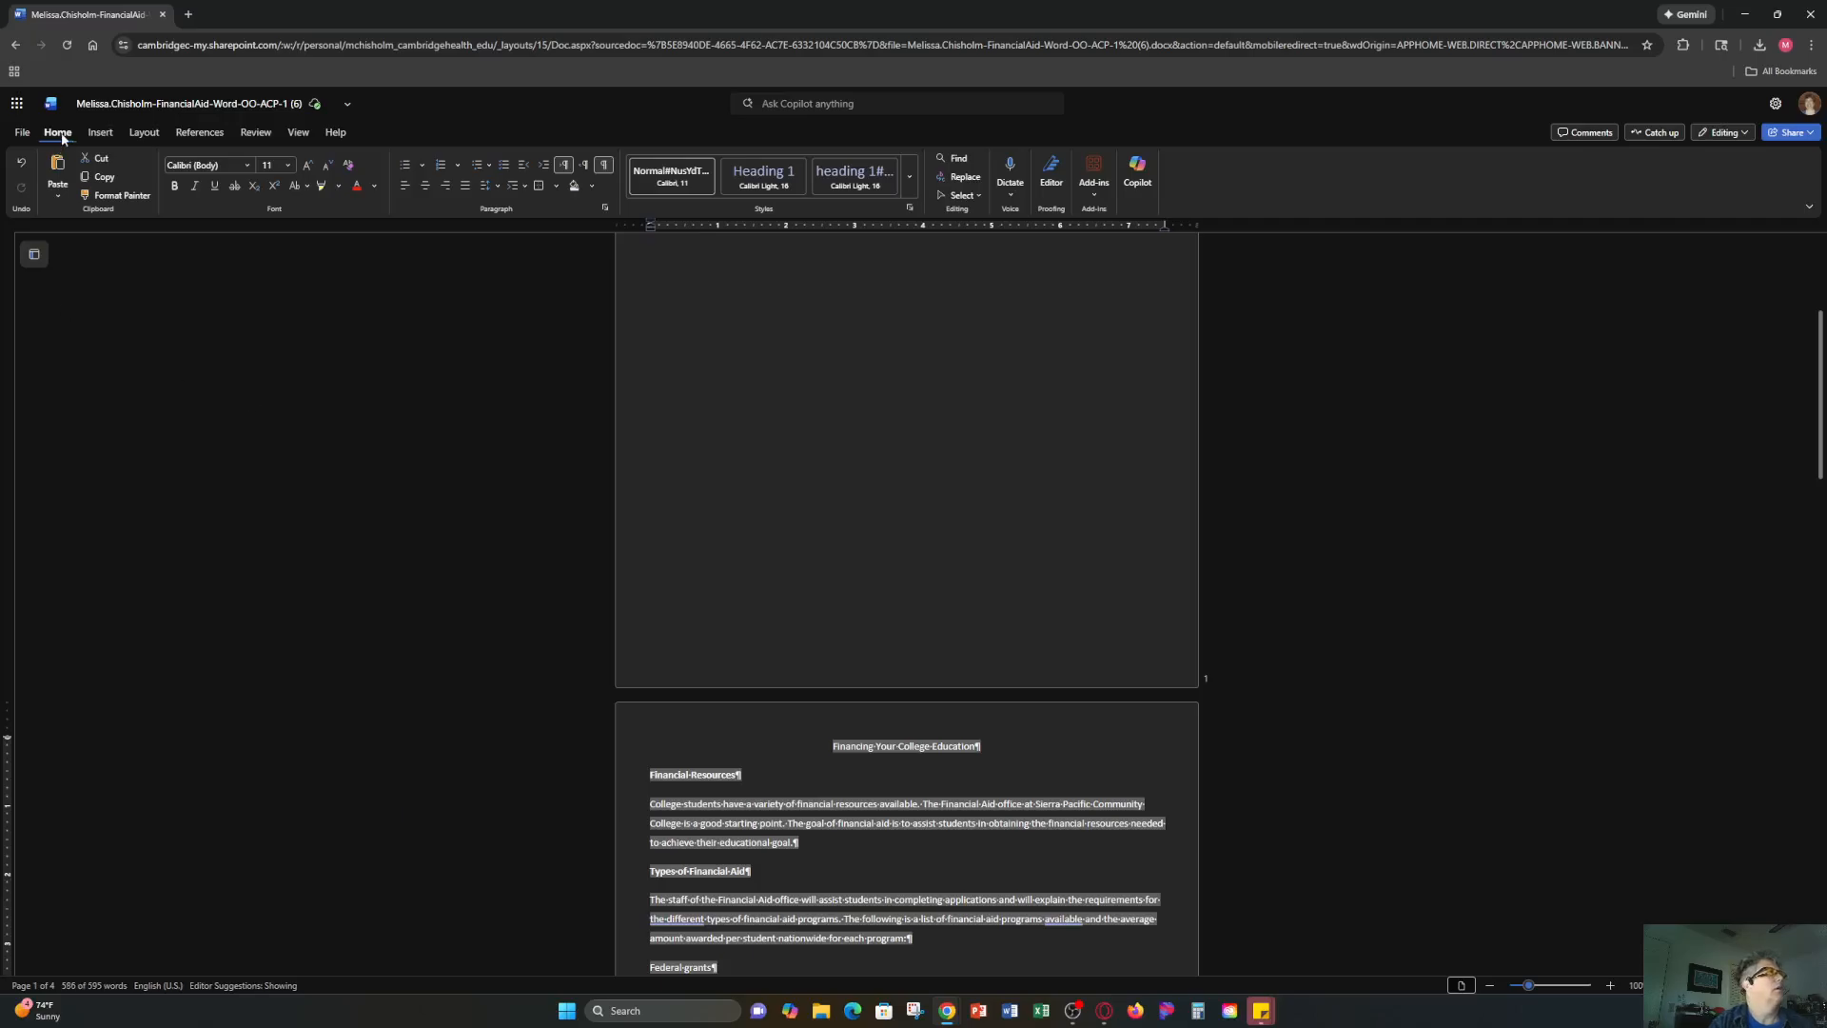
{"action": "left_click", "coordinate": [144, 133]}
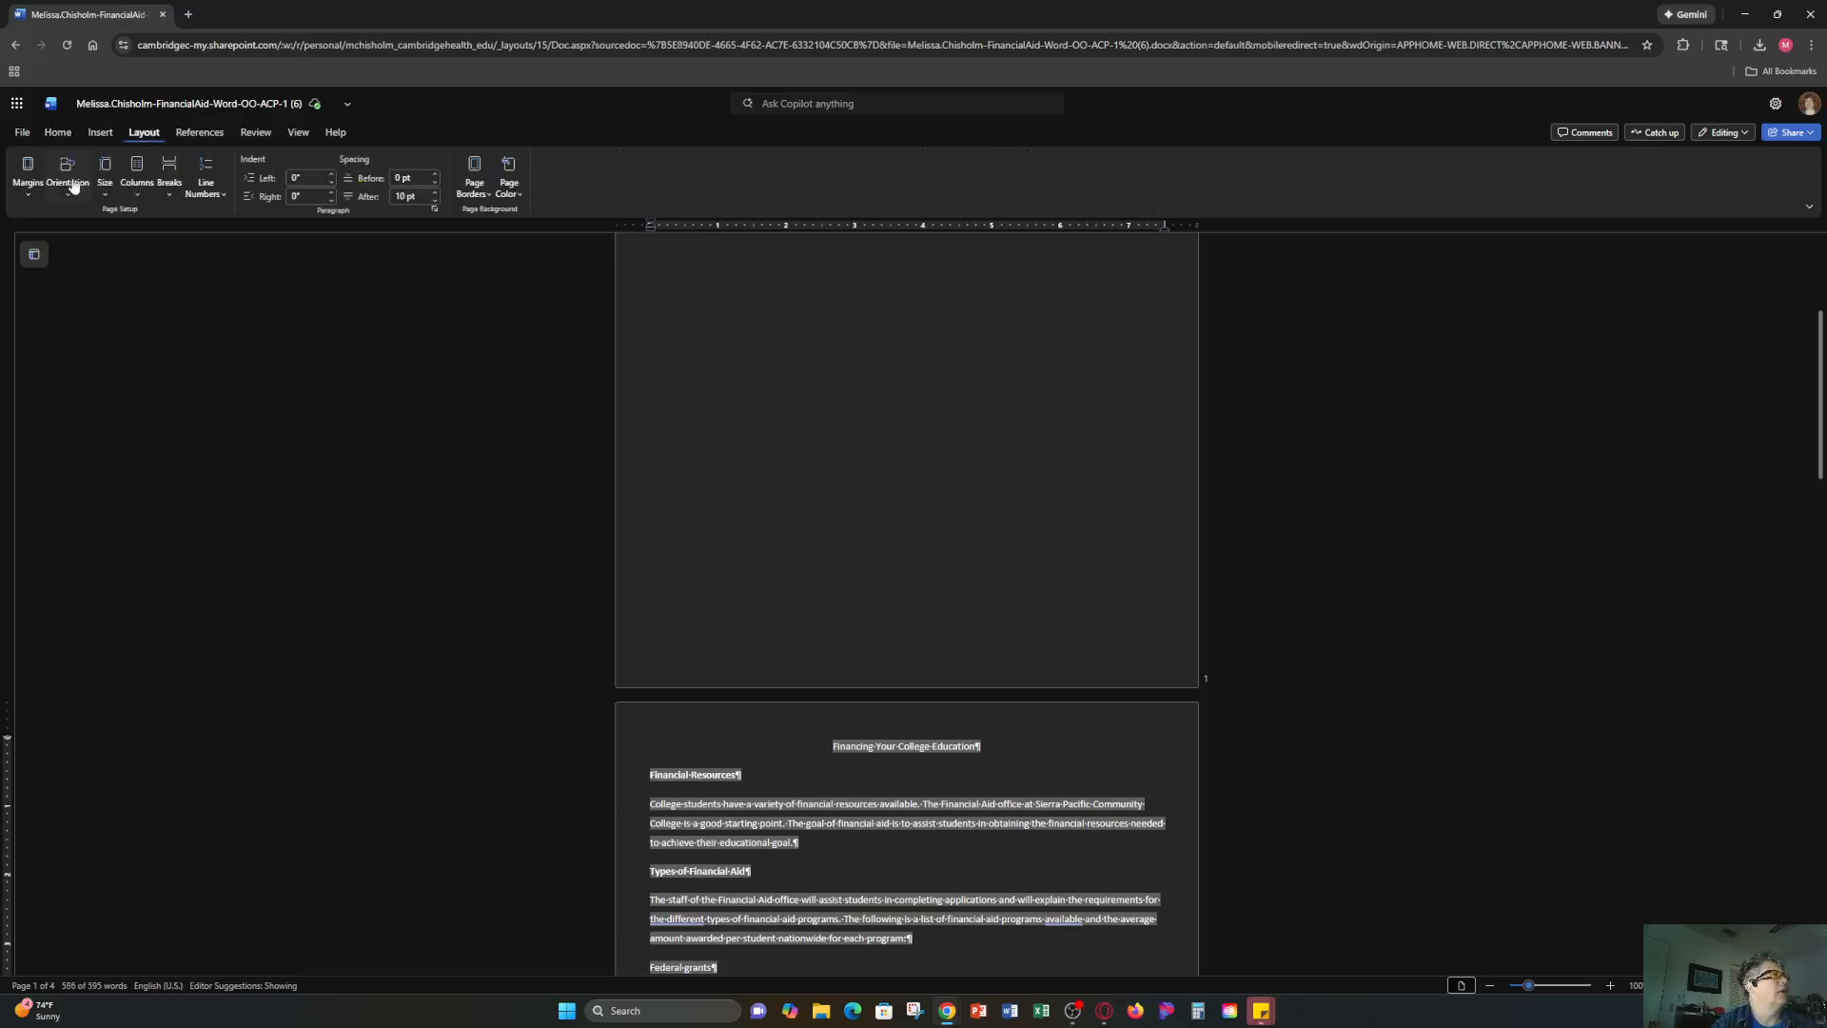
{"action": "left_click", "coordinate": [26, 195]}
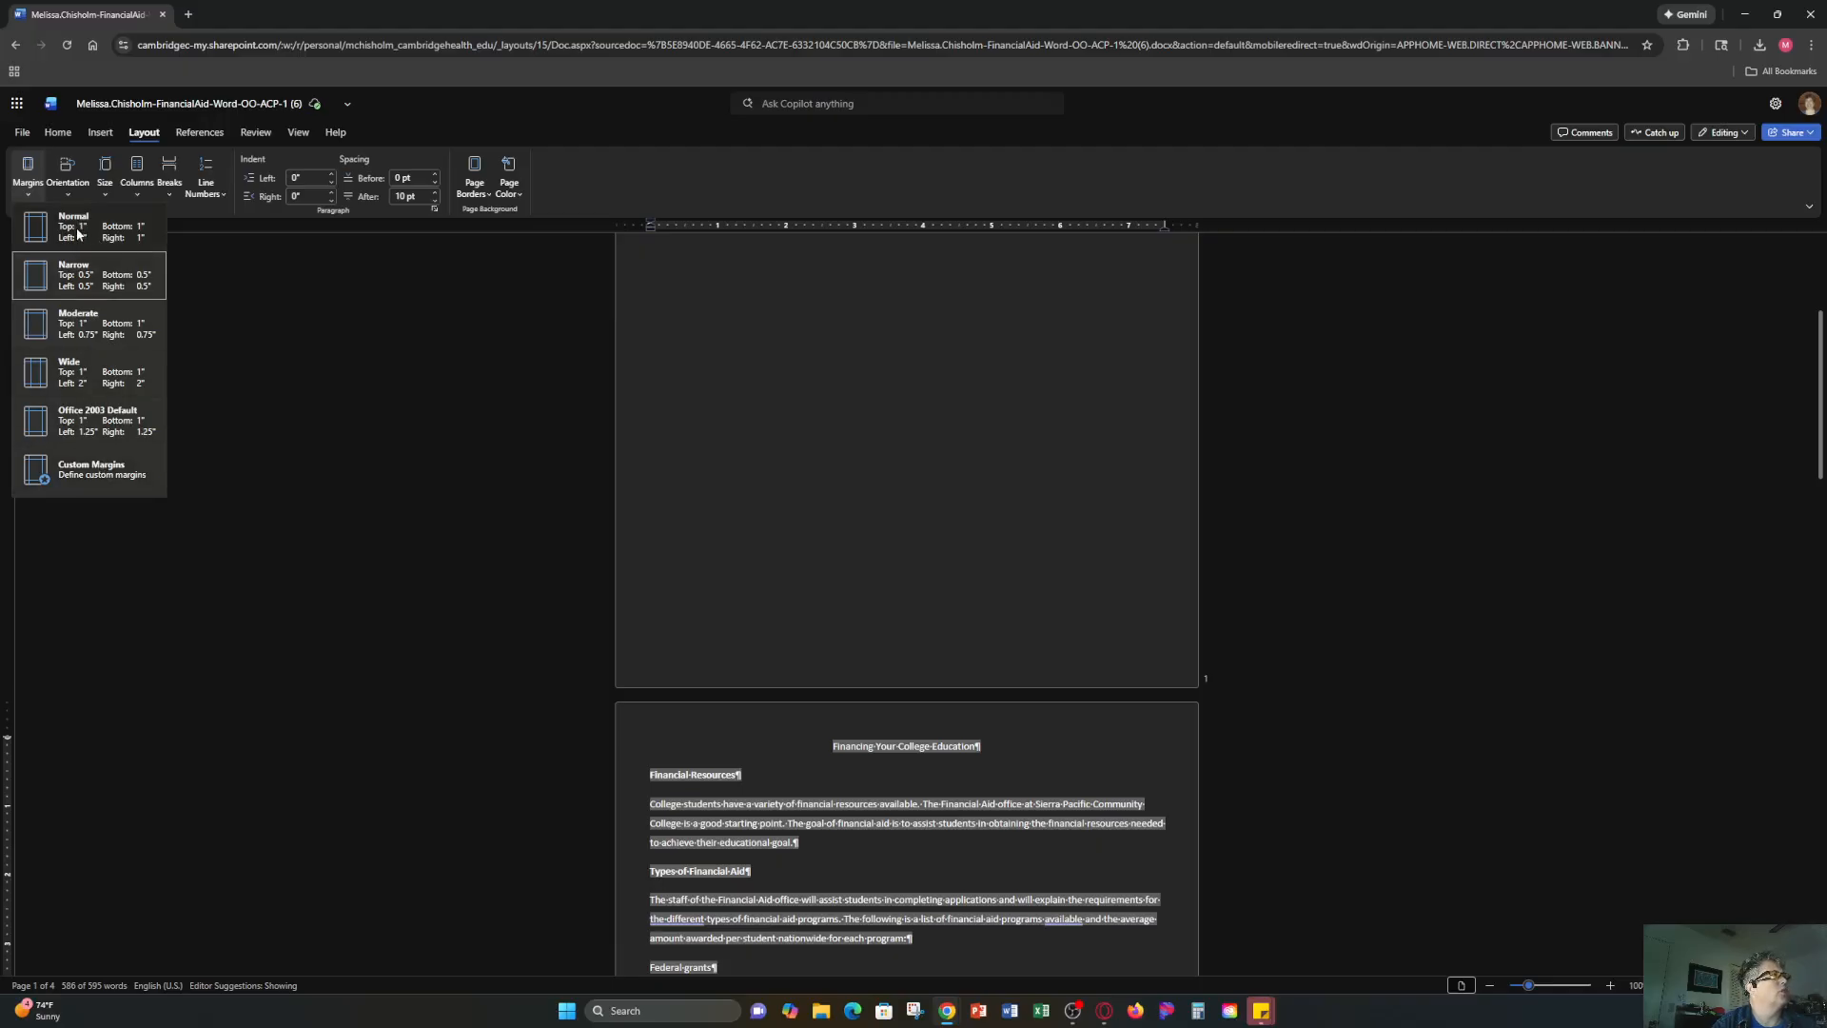
{"action": "left_click", "coordinate": [112, 243]}
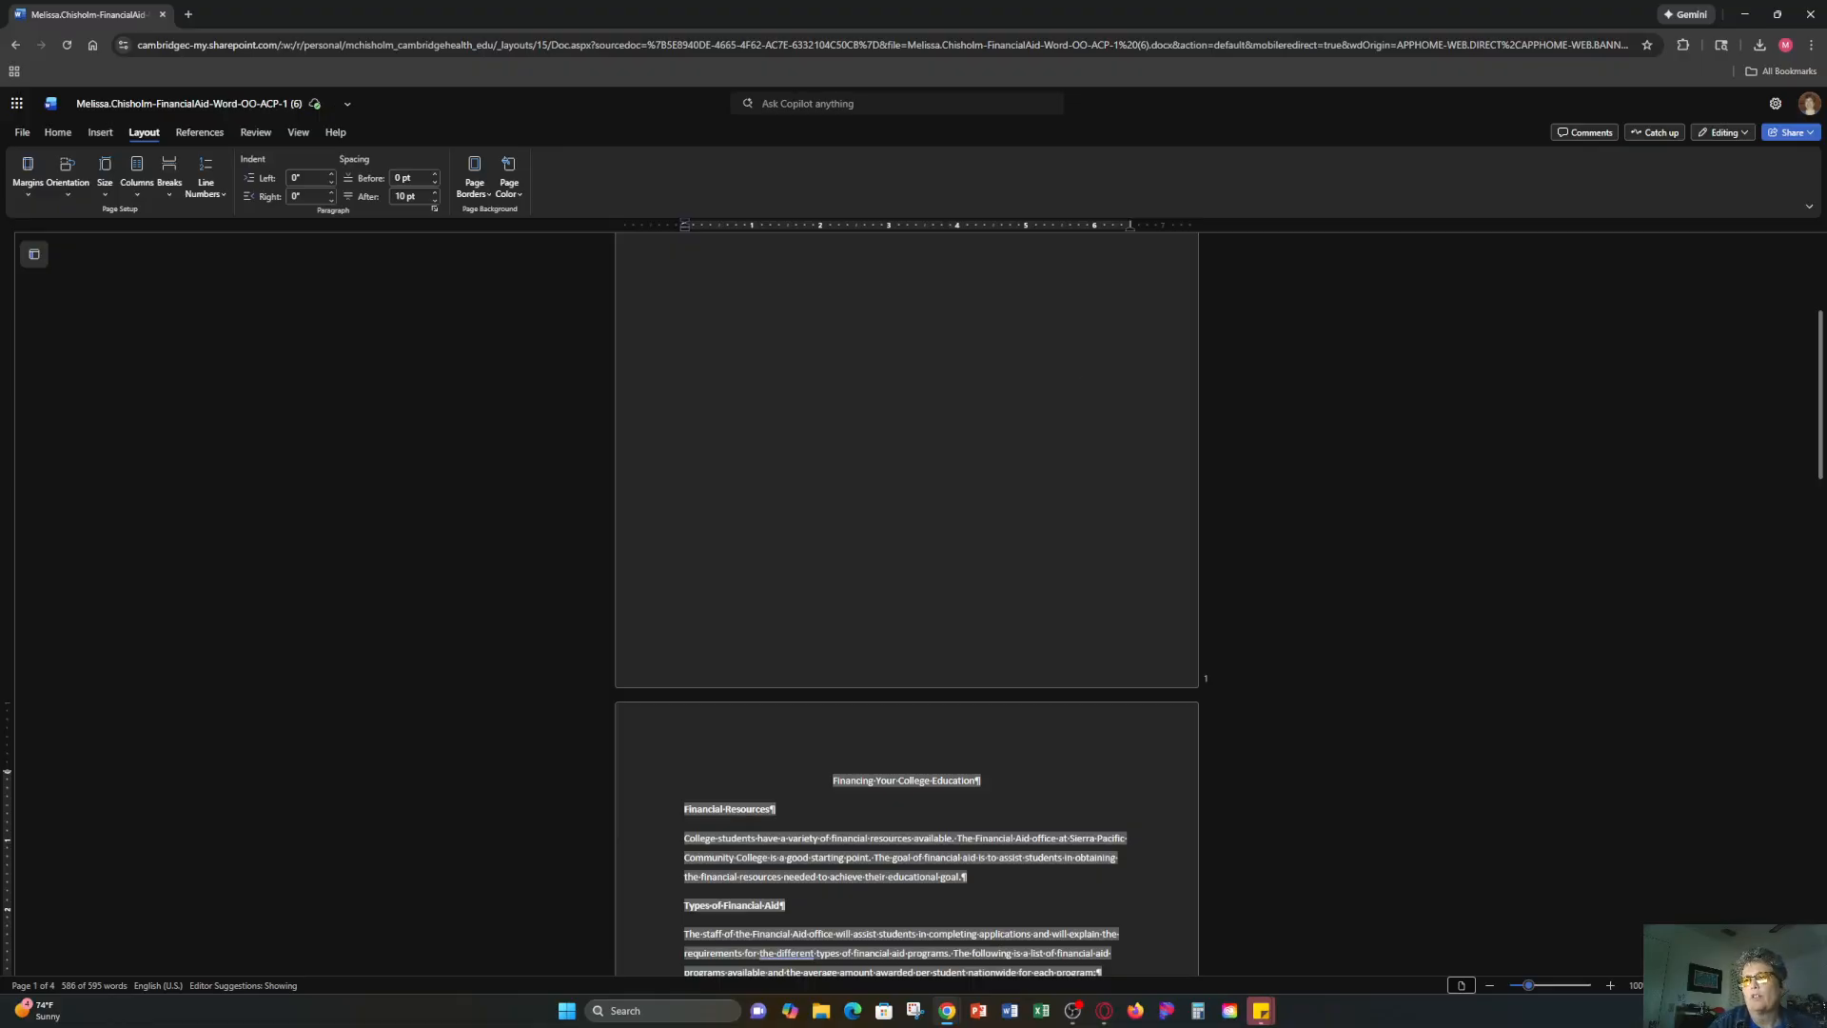
{"action": "left_click", "coordinate": [27, 184]}
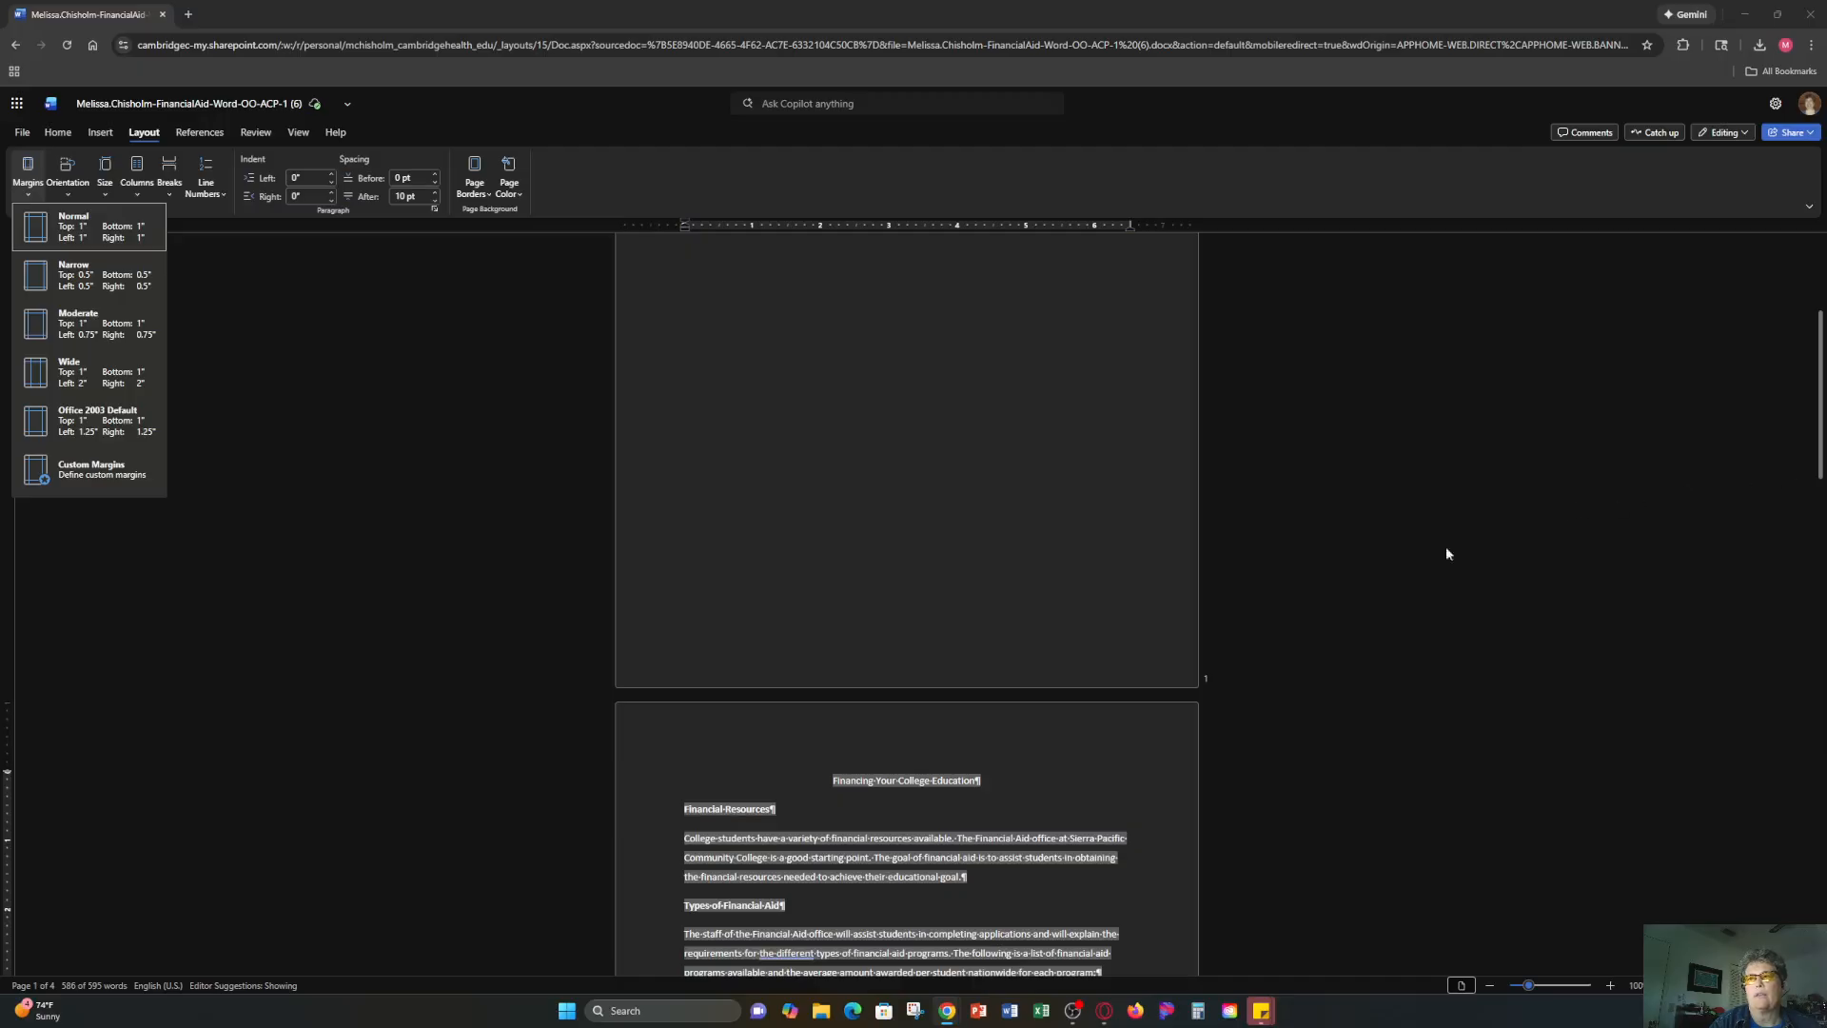
{"action": "left_click", "coordinate": [1154, 739]}
{"action": "scroll", "coordinate": [1040, 607], "scroll_direction": "down", "scroll_amount": 2}
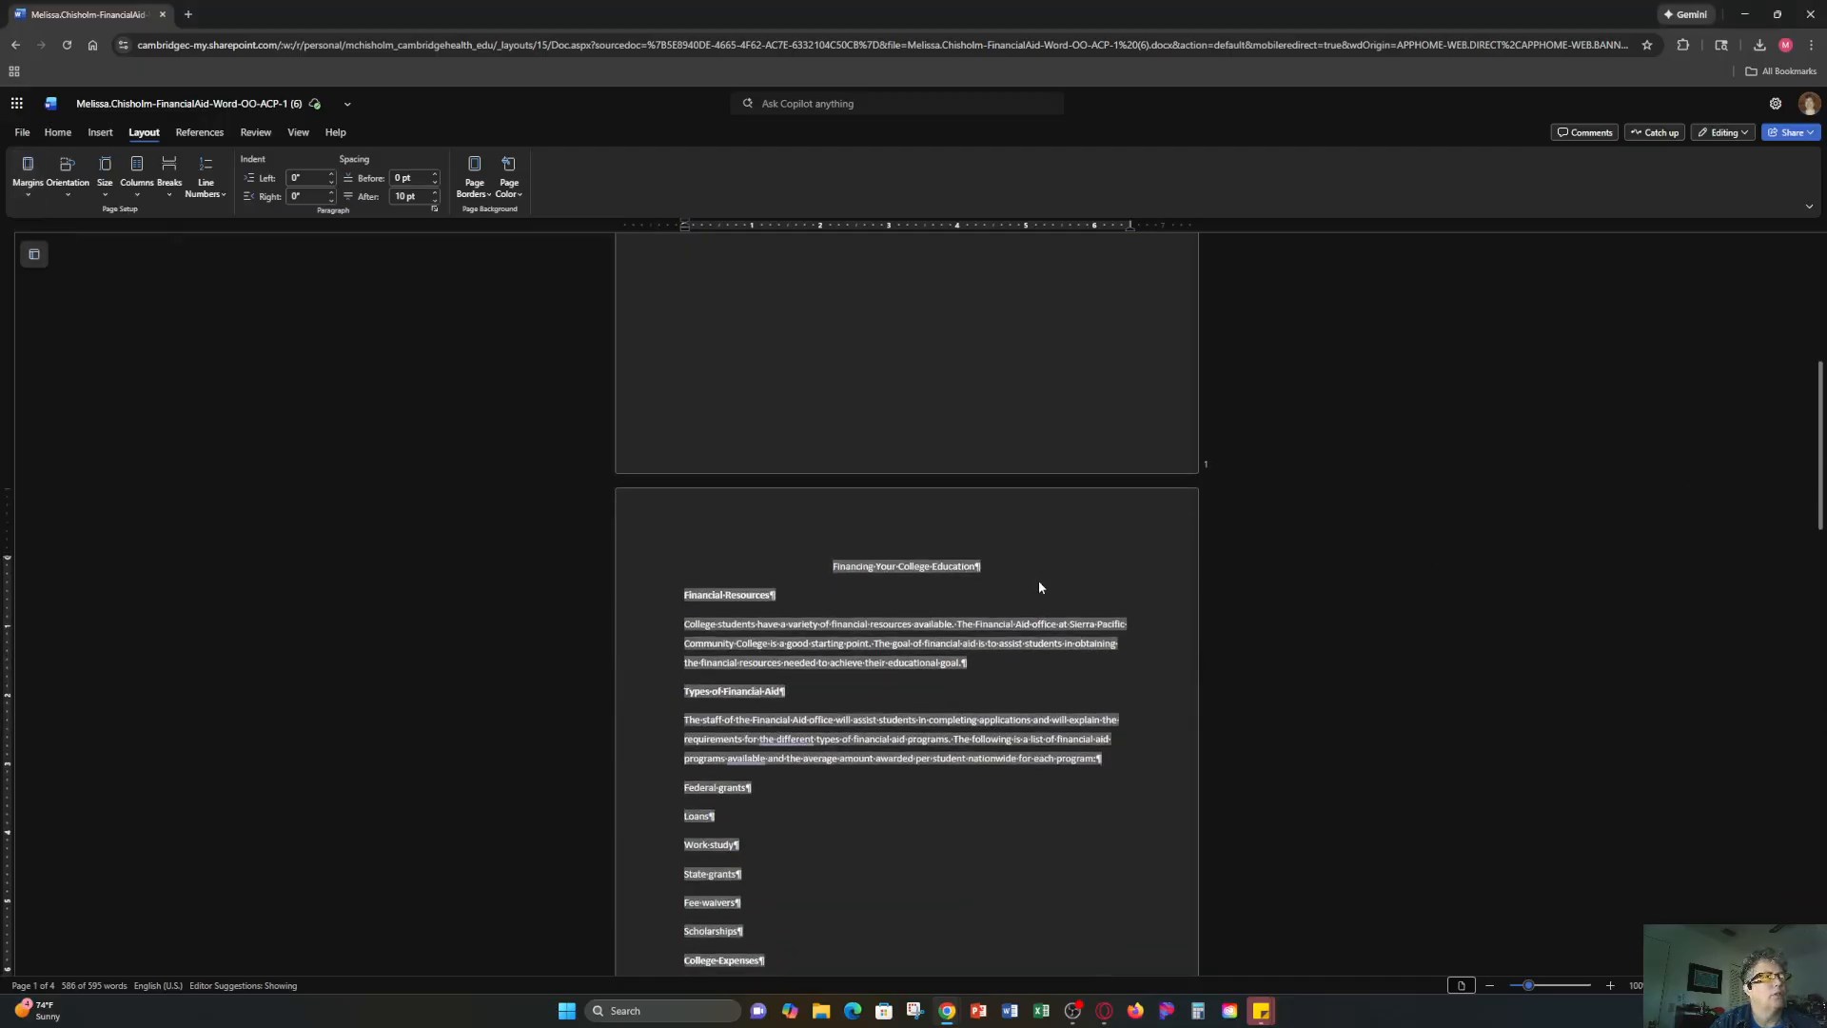
{"action": "left_click", "coordinate": [697, 565]}
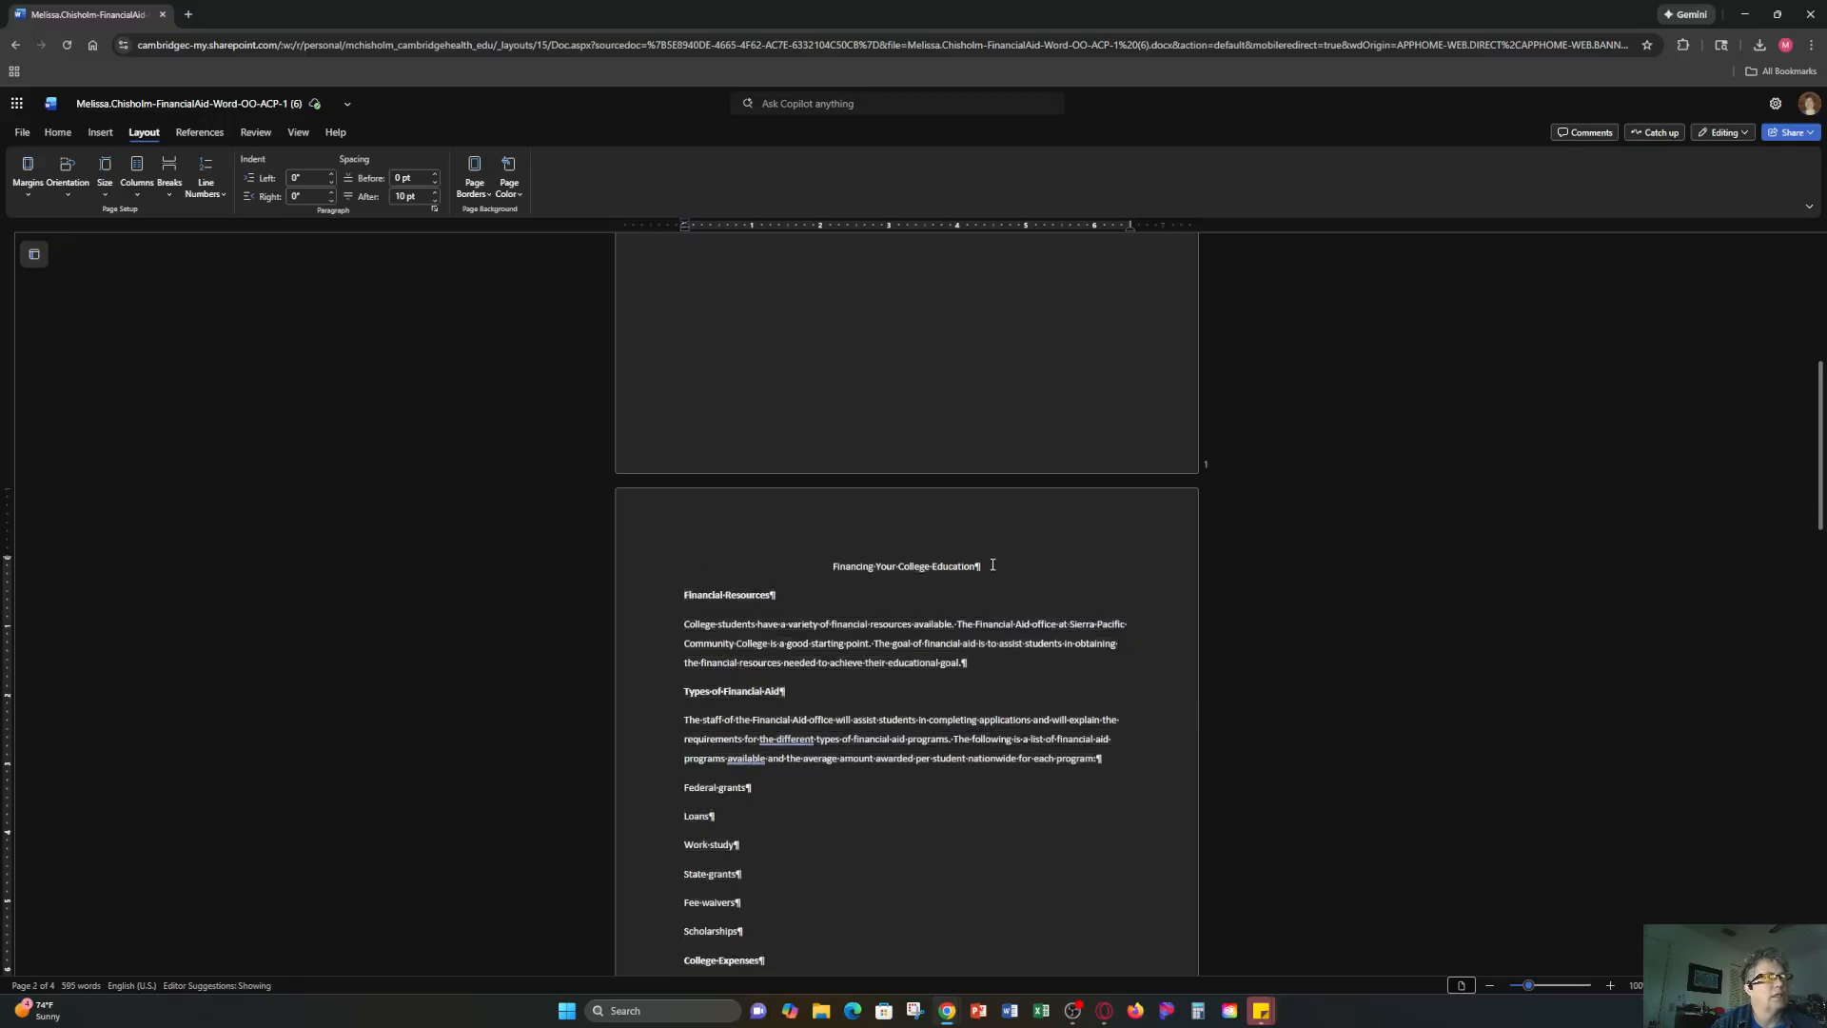
Apply the Title style to the "Financing Your College Education" line and format it as centered and bold.
{"action": "left_click_drag", "start_coordinate": [990, 568], "coordinate": [830, 568]}
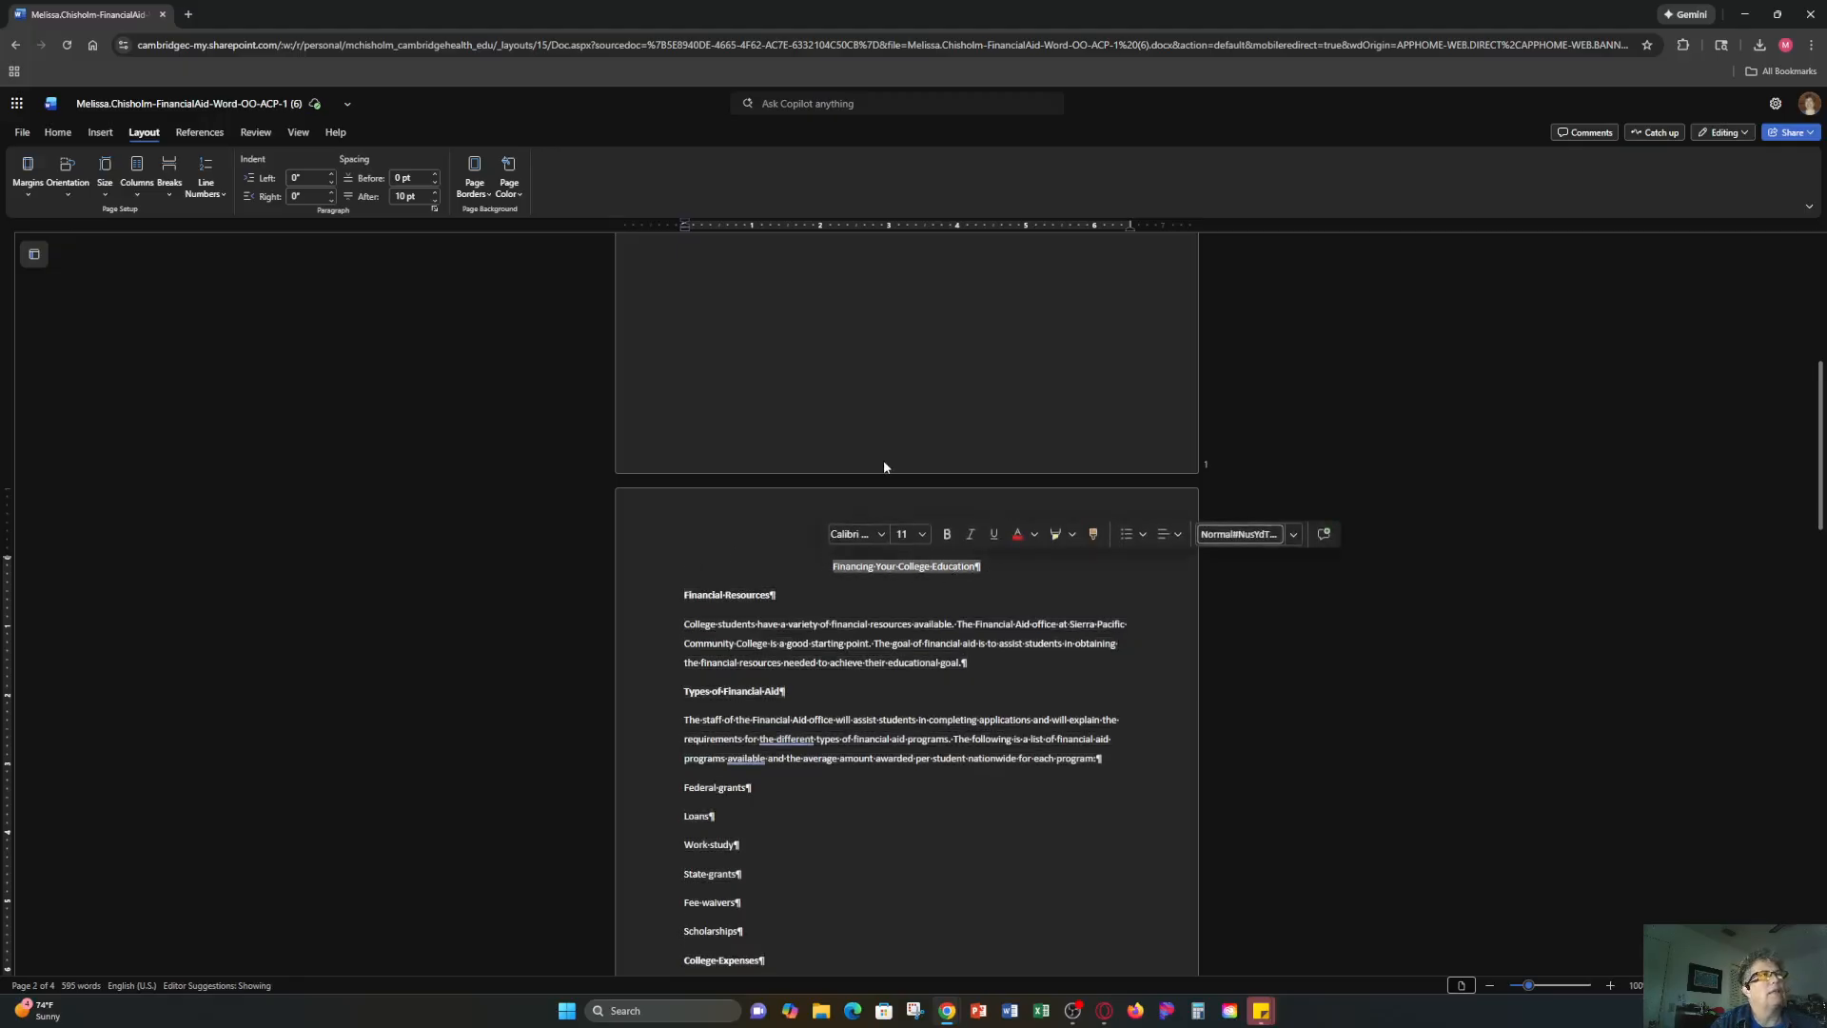
{"action": "left_click", "coordinate": [45, 133]}
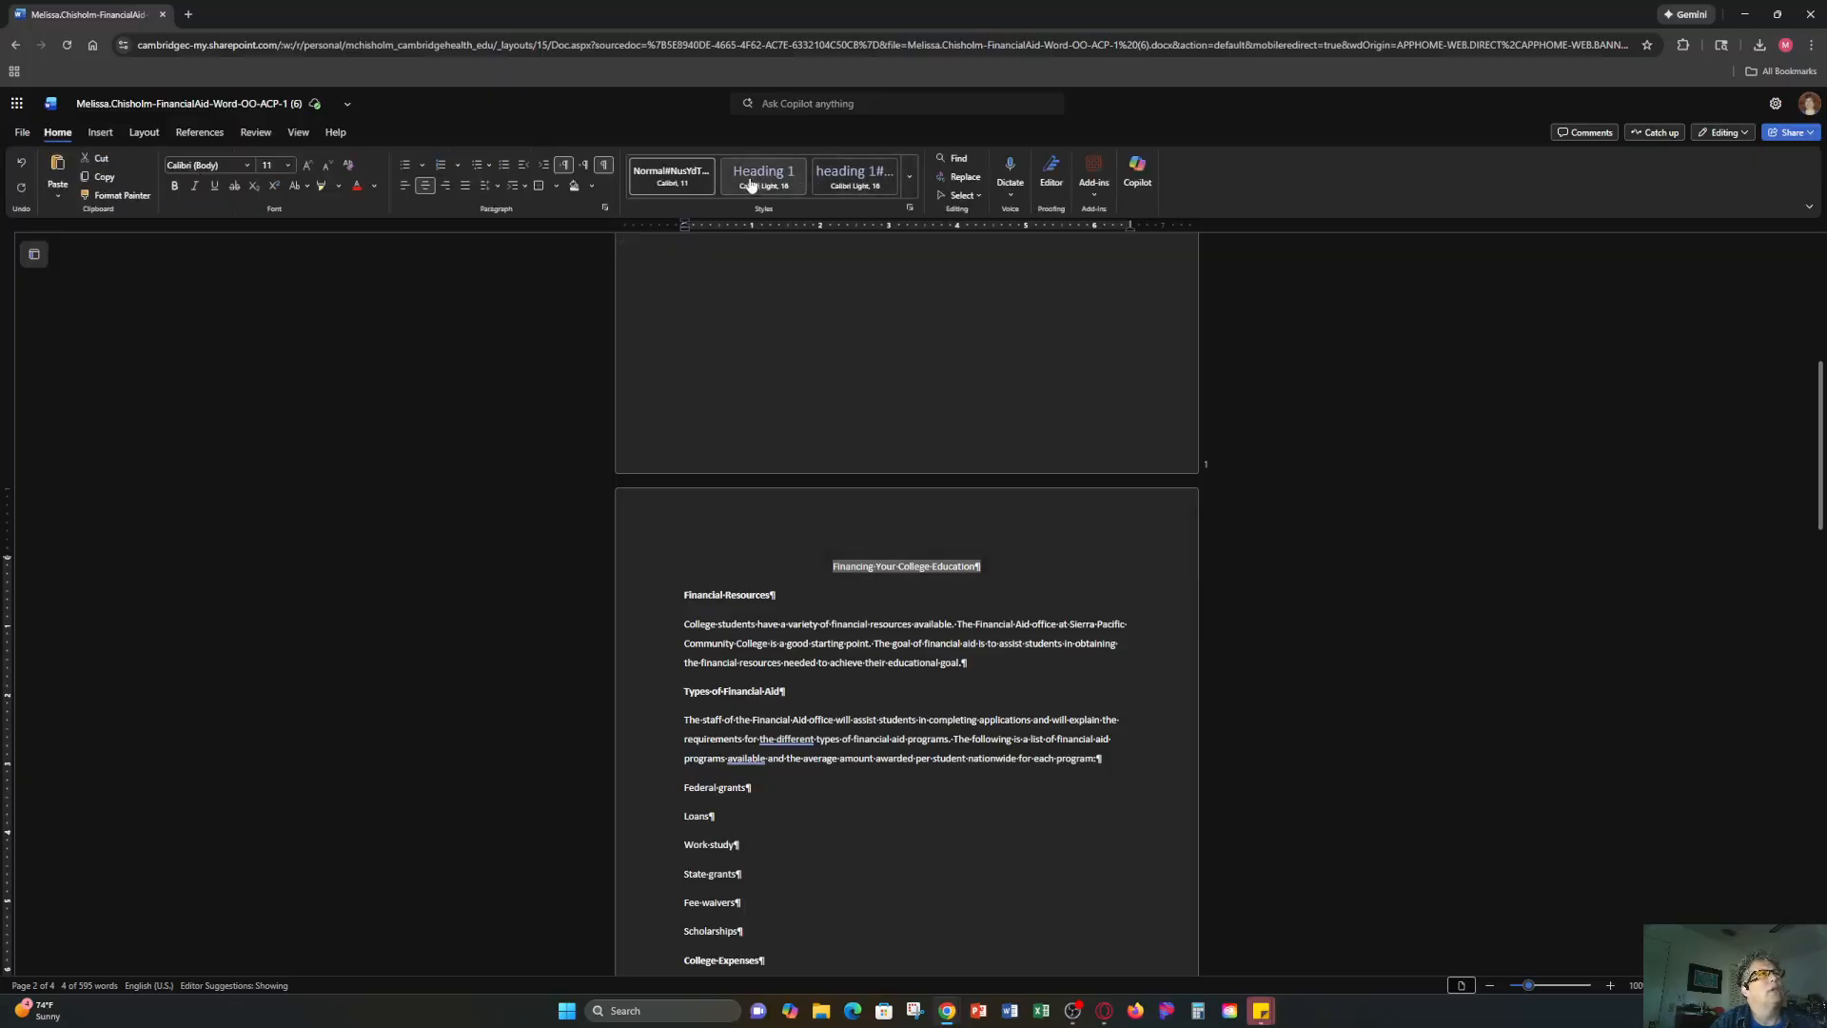
{"action": "left_click", "coordinate": [909, 177]}
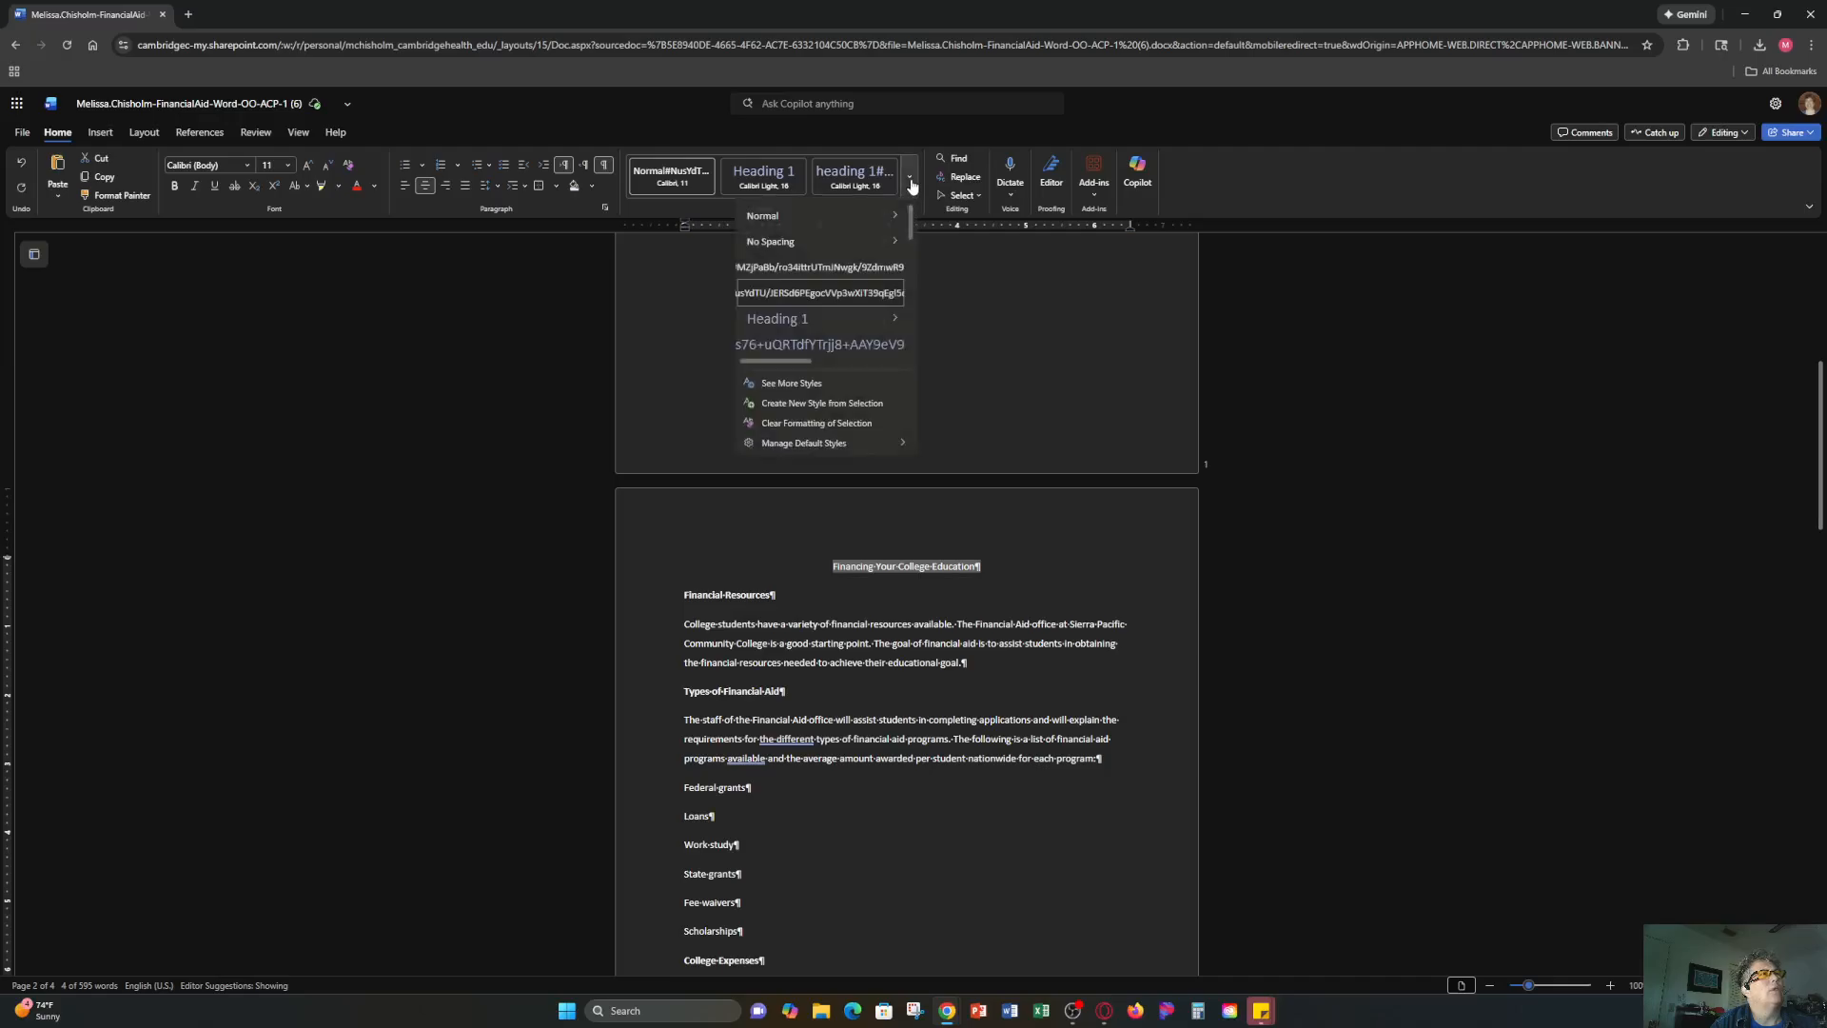
{"action": "scroll", "coordinate": [825, 274], "scroll_direction": "down", "scroll_amount": 3}
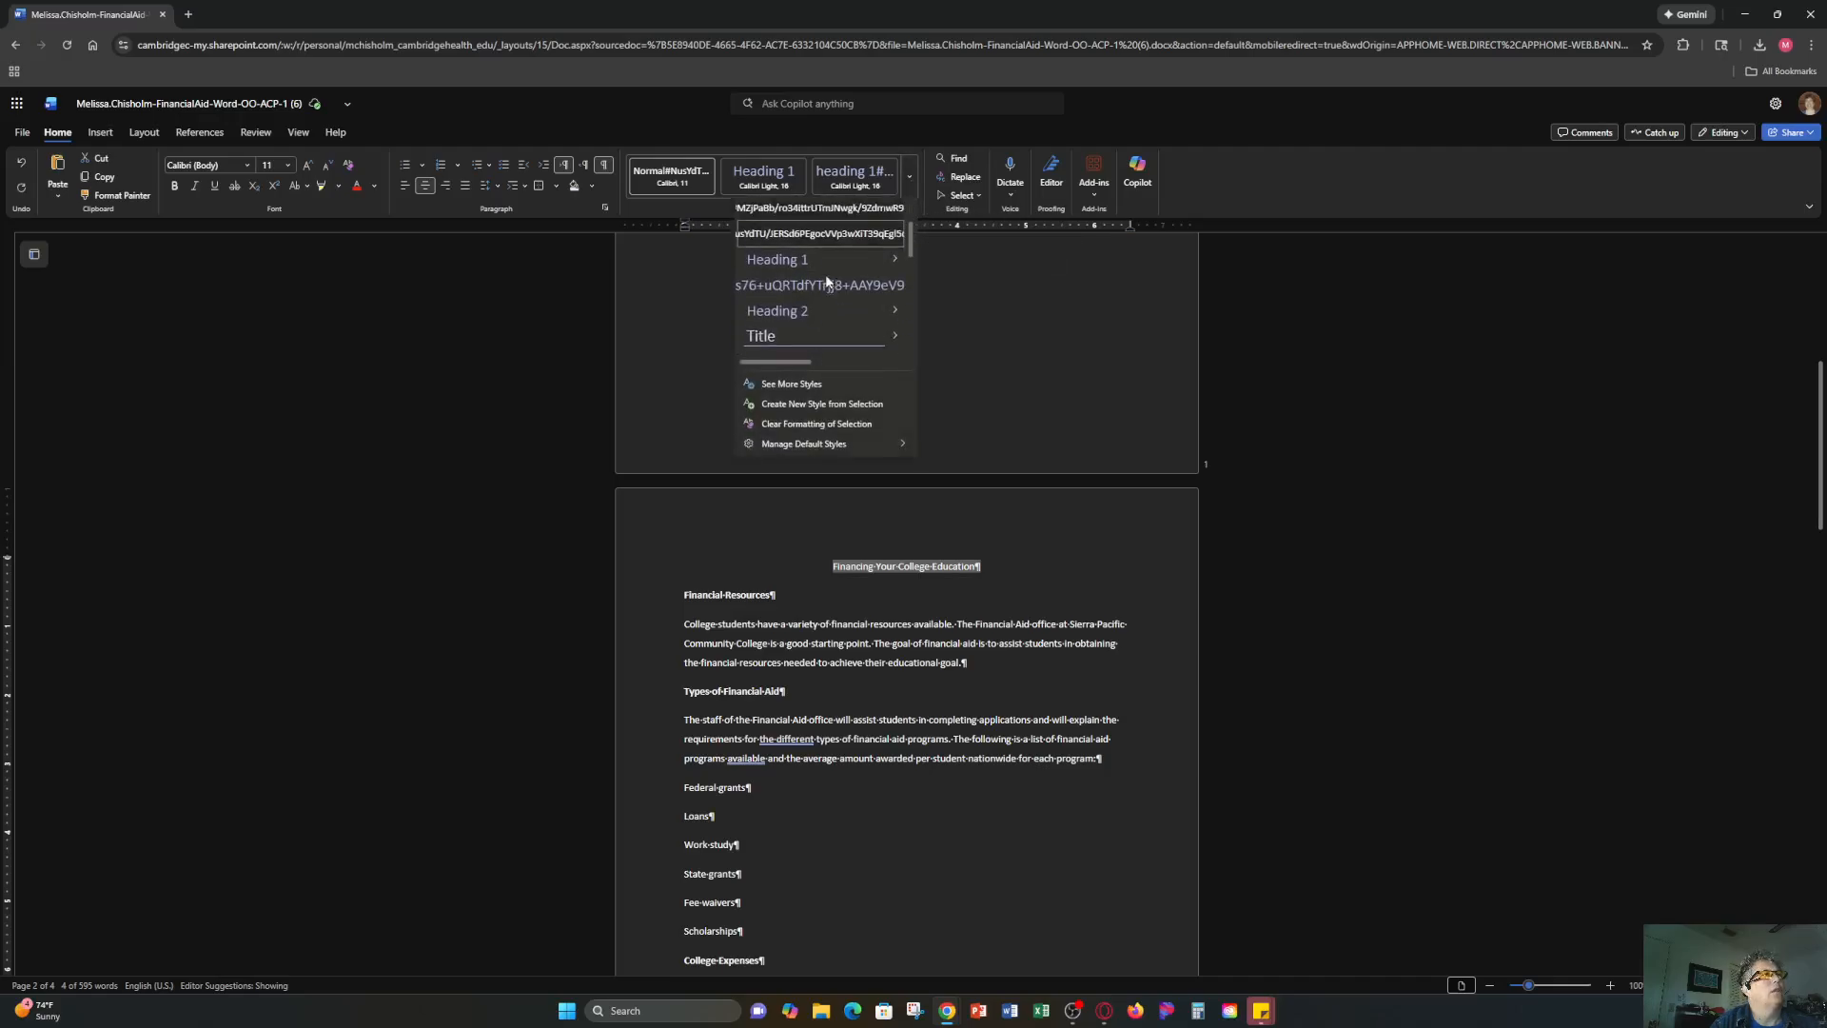
{"action": "left_click", "coordinate": [760, 324]}
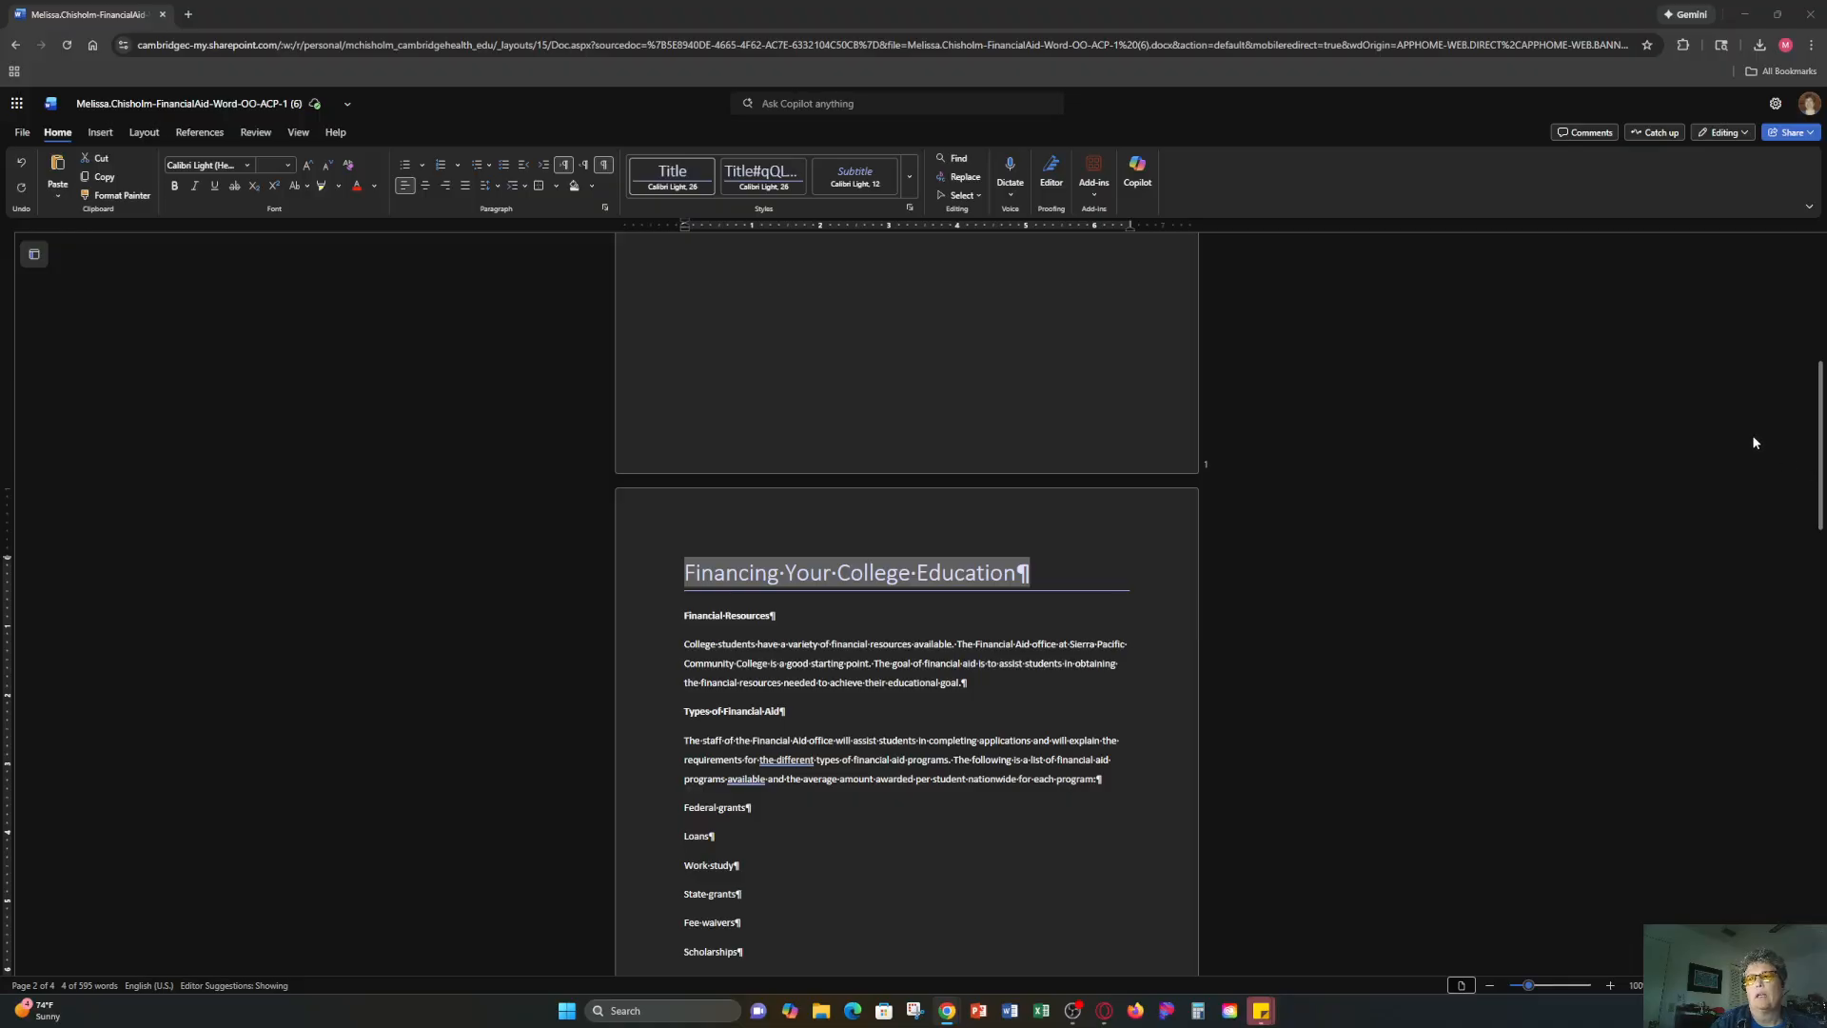
{"action": "left_click", "coordinate": [428, 189]}
{"action": "left_click", "coordinate": [174, 189]}
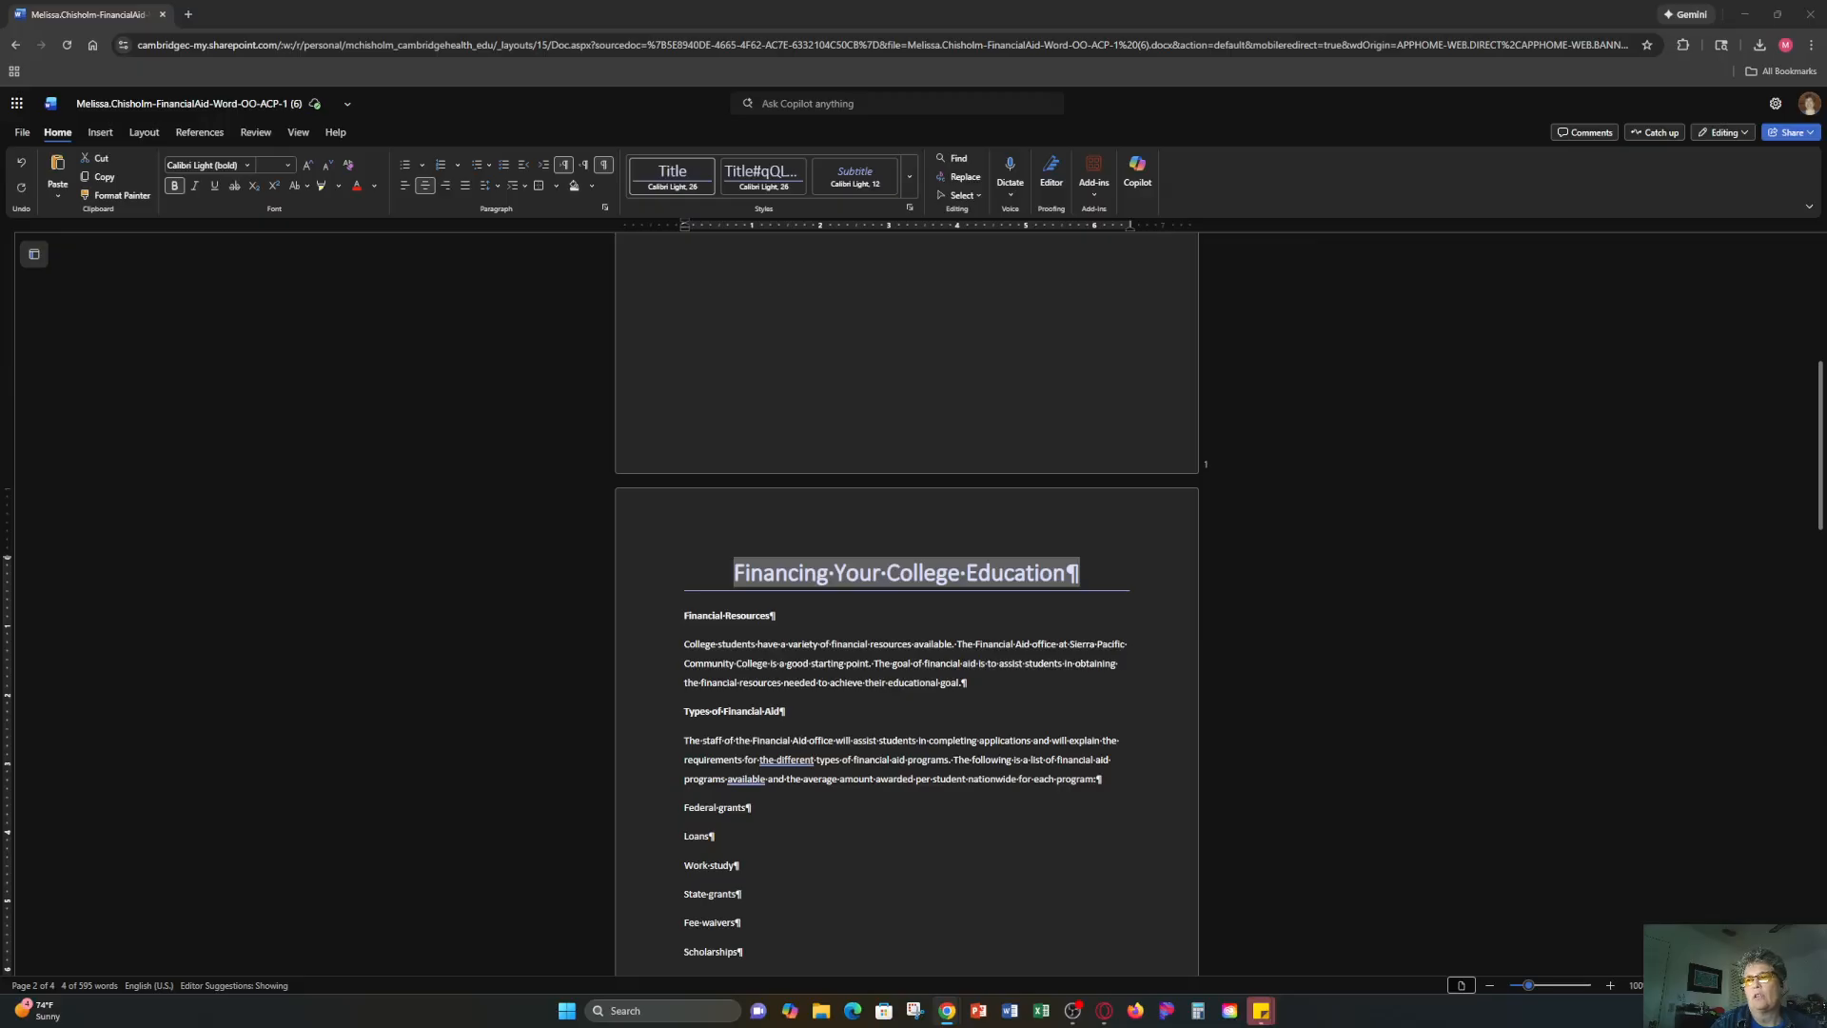
Apply the Heading 1 style to the "Financial Resources", "Types of Financial Aid" and "College Expenses" section headings.
{"action": "left_click", "coordinate": [784, 616]}
{"action": "left_click_drag", "start_coordinate": [784, 616], "coordinate": [680, 625]}
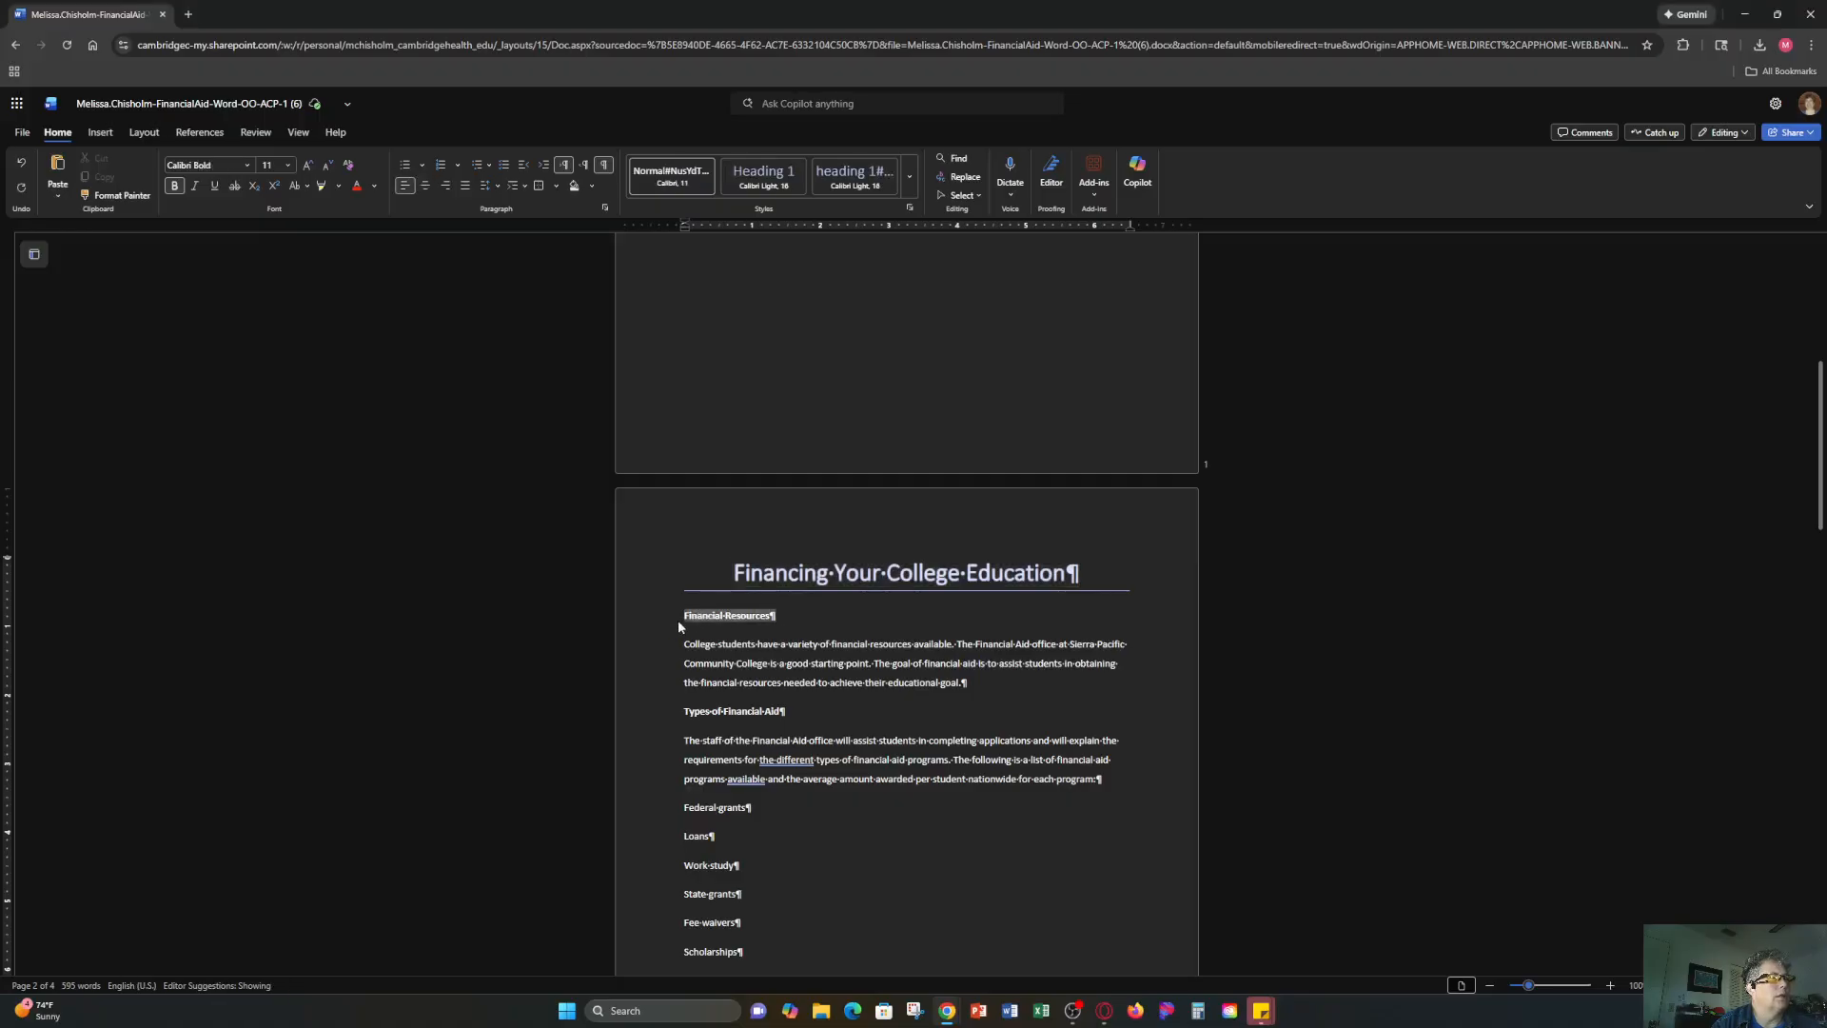
{"action": "left_click", "coordinate": [761, 176]}
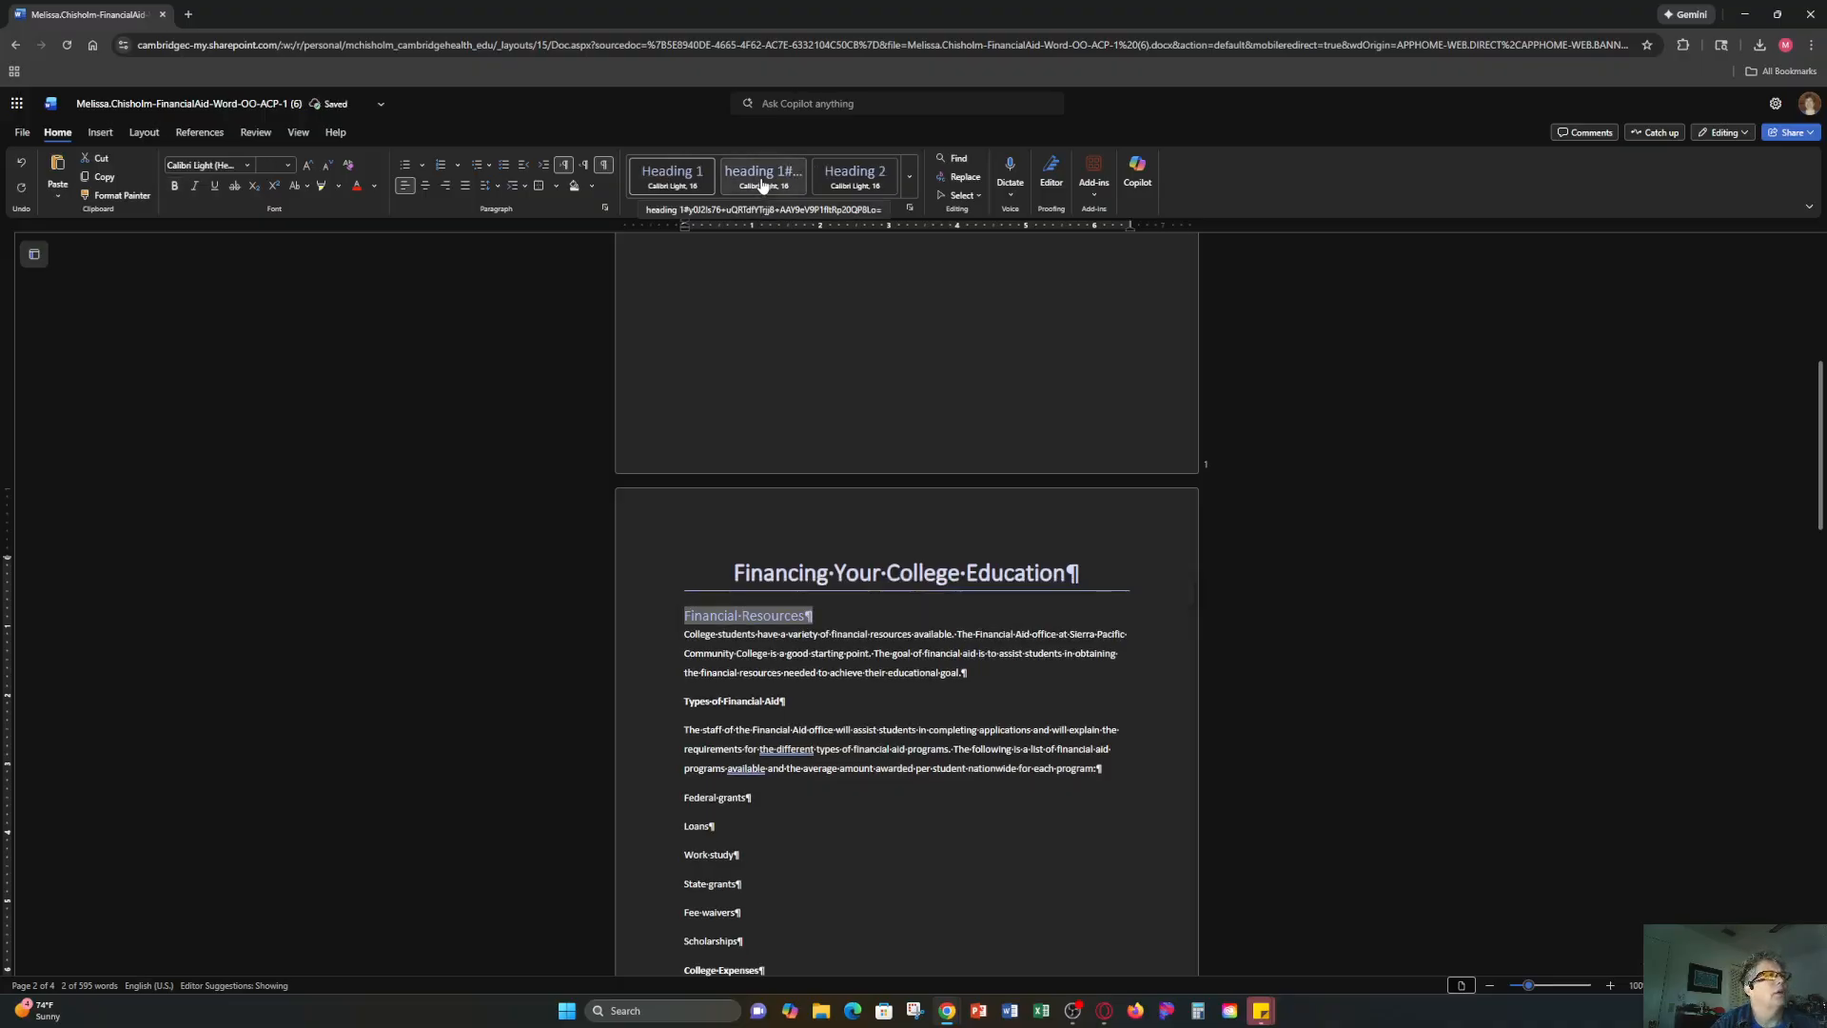
{"action": "scroll", "coordinate": [716, 304], "scroll_direction": "down", "scroll_amount": 3}
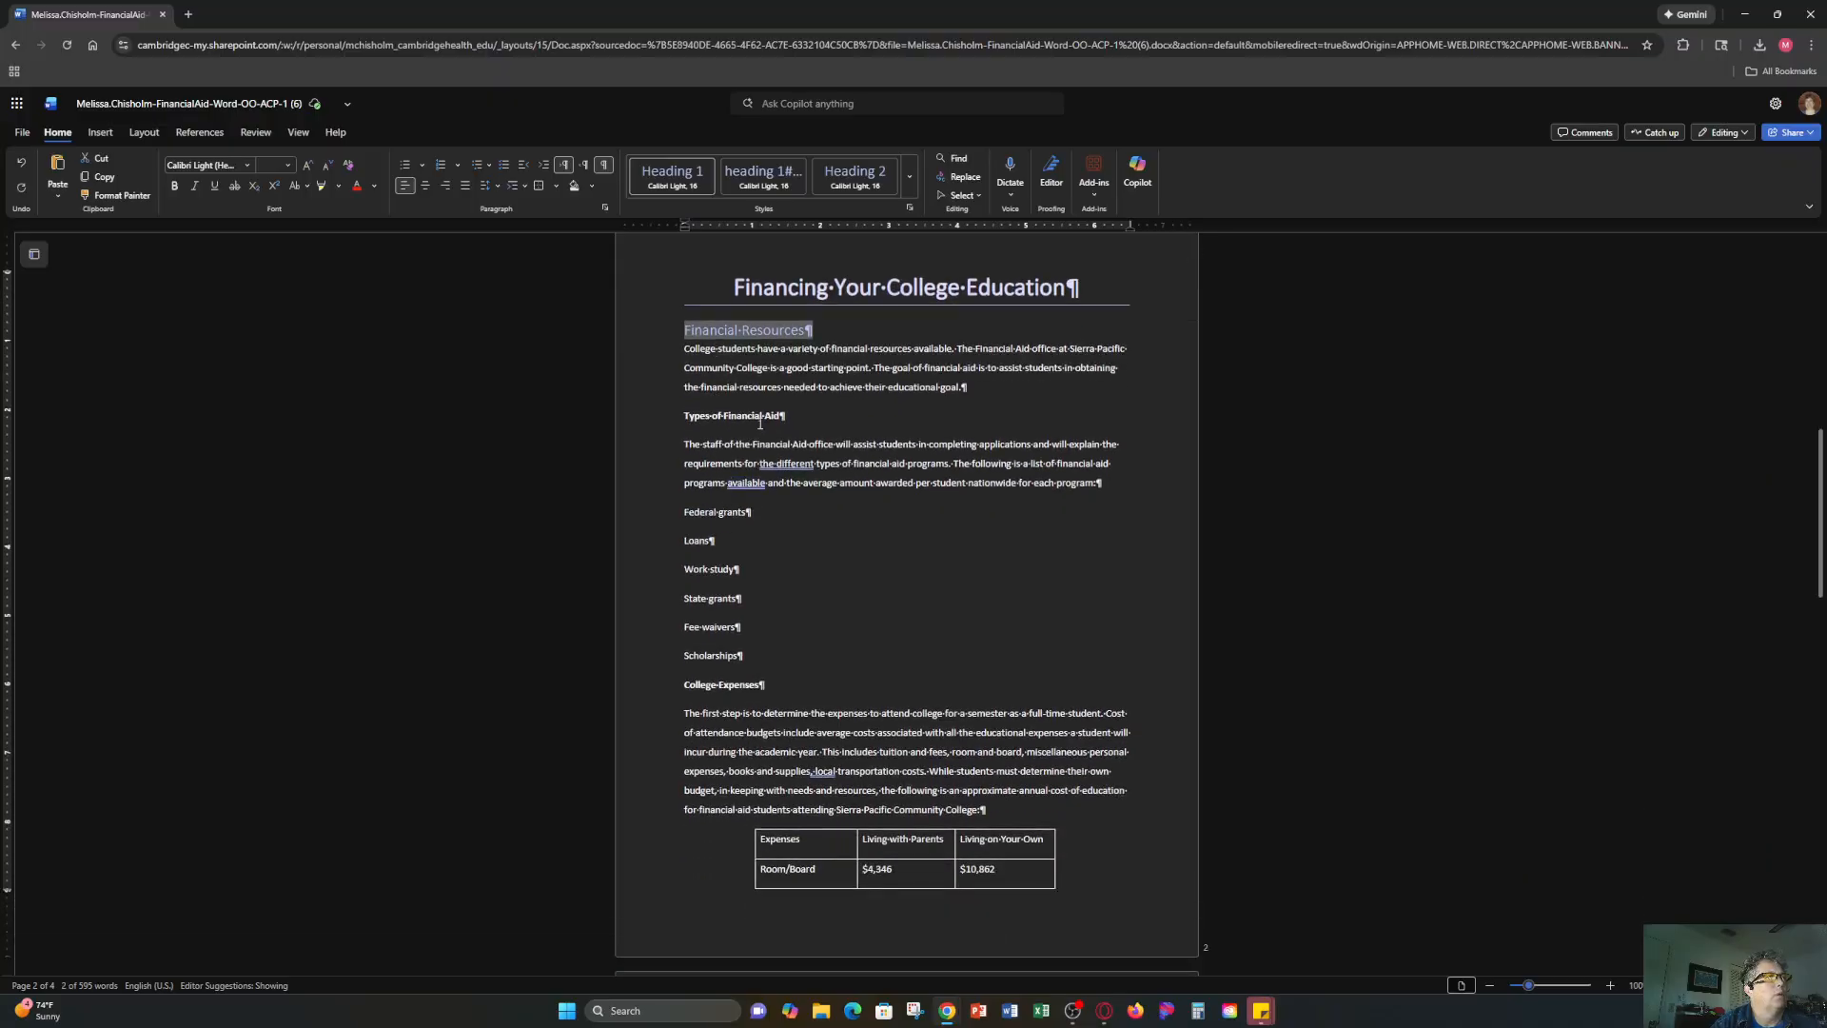
{"action": "triple_click", "coordinate": [807, 417]}
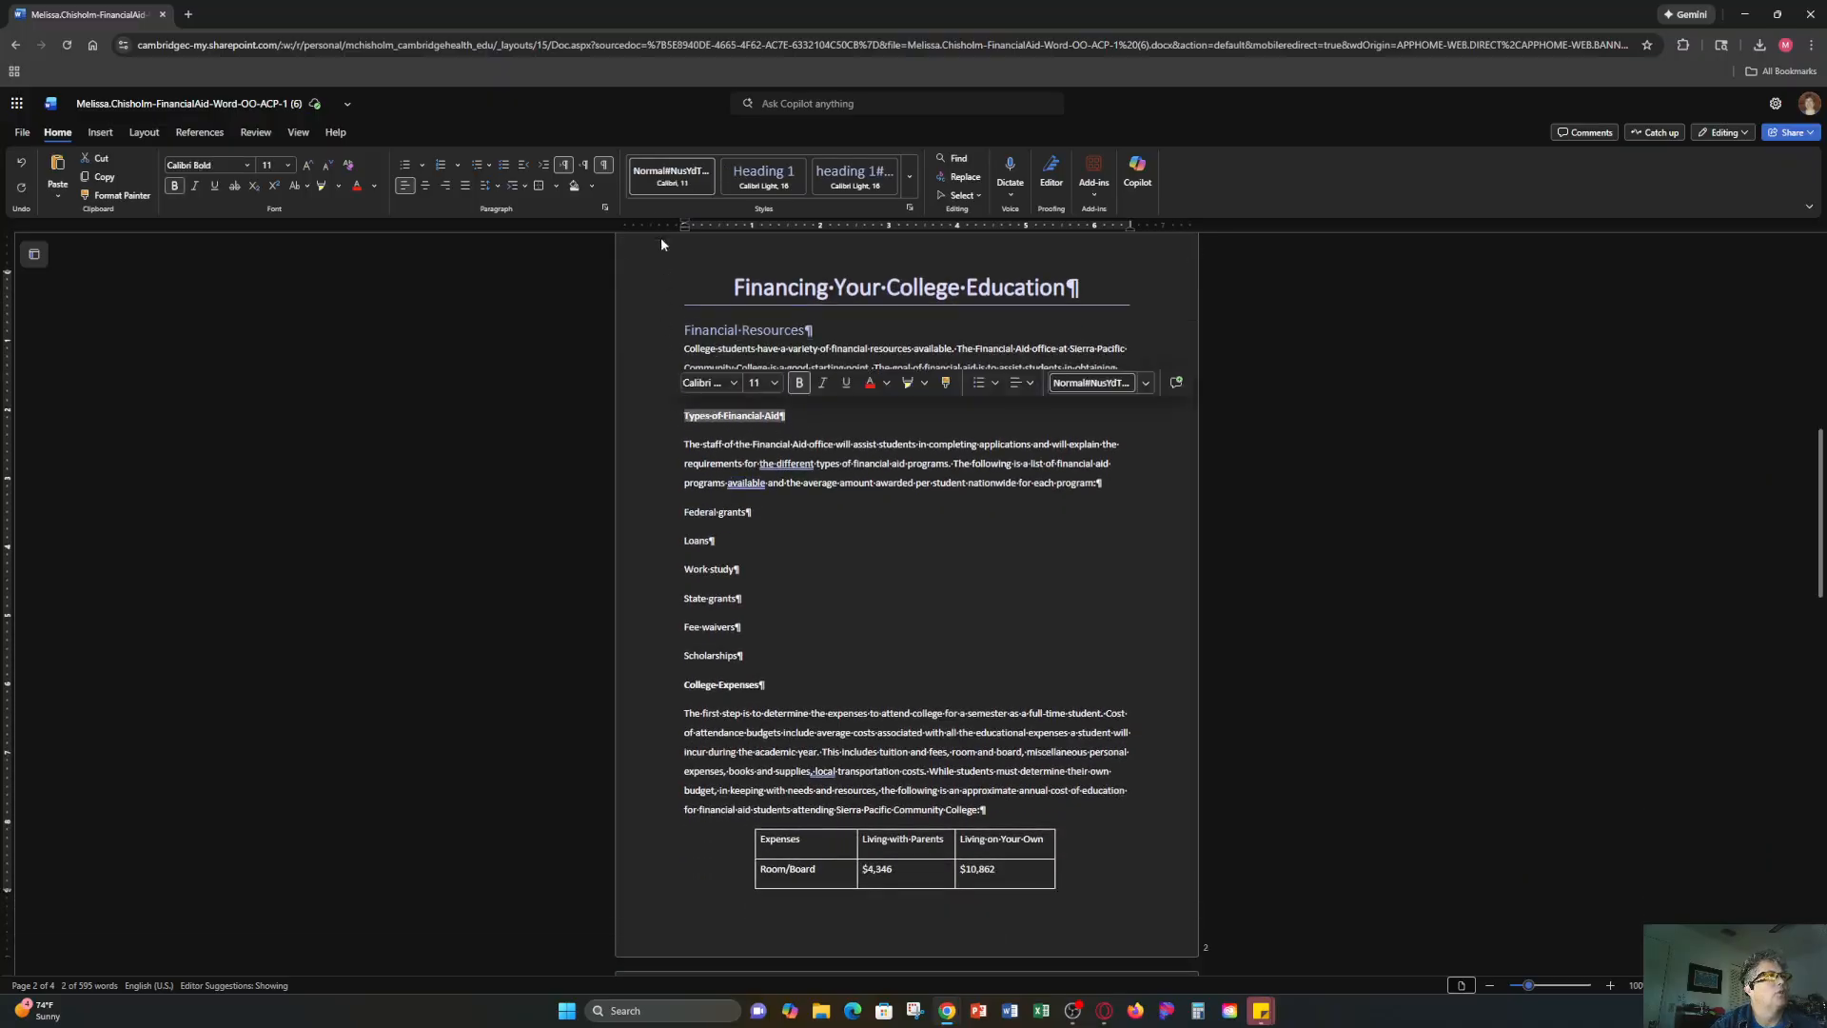
{"action": "left_click", "coordinate": [760, 176]}
{"action": "scroll", "coordinate": [761, 398], "scroll_direction": "down", "scroll_amount": 2}
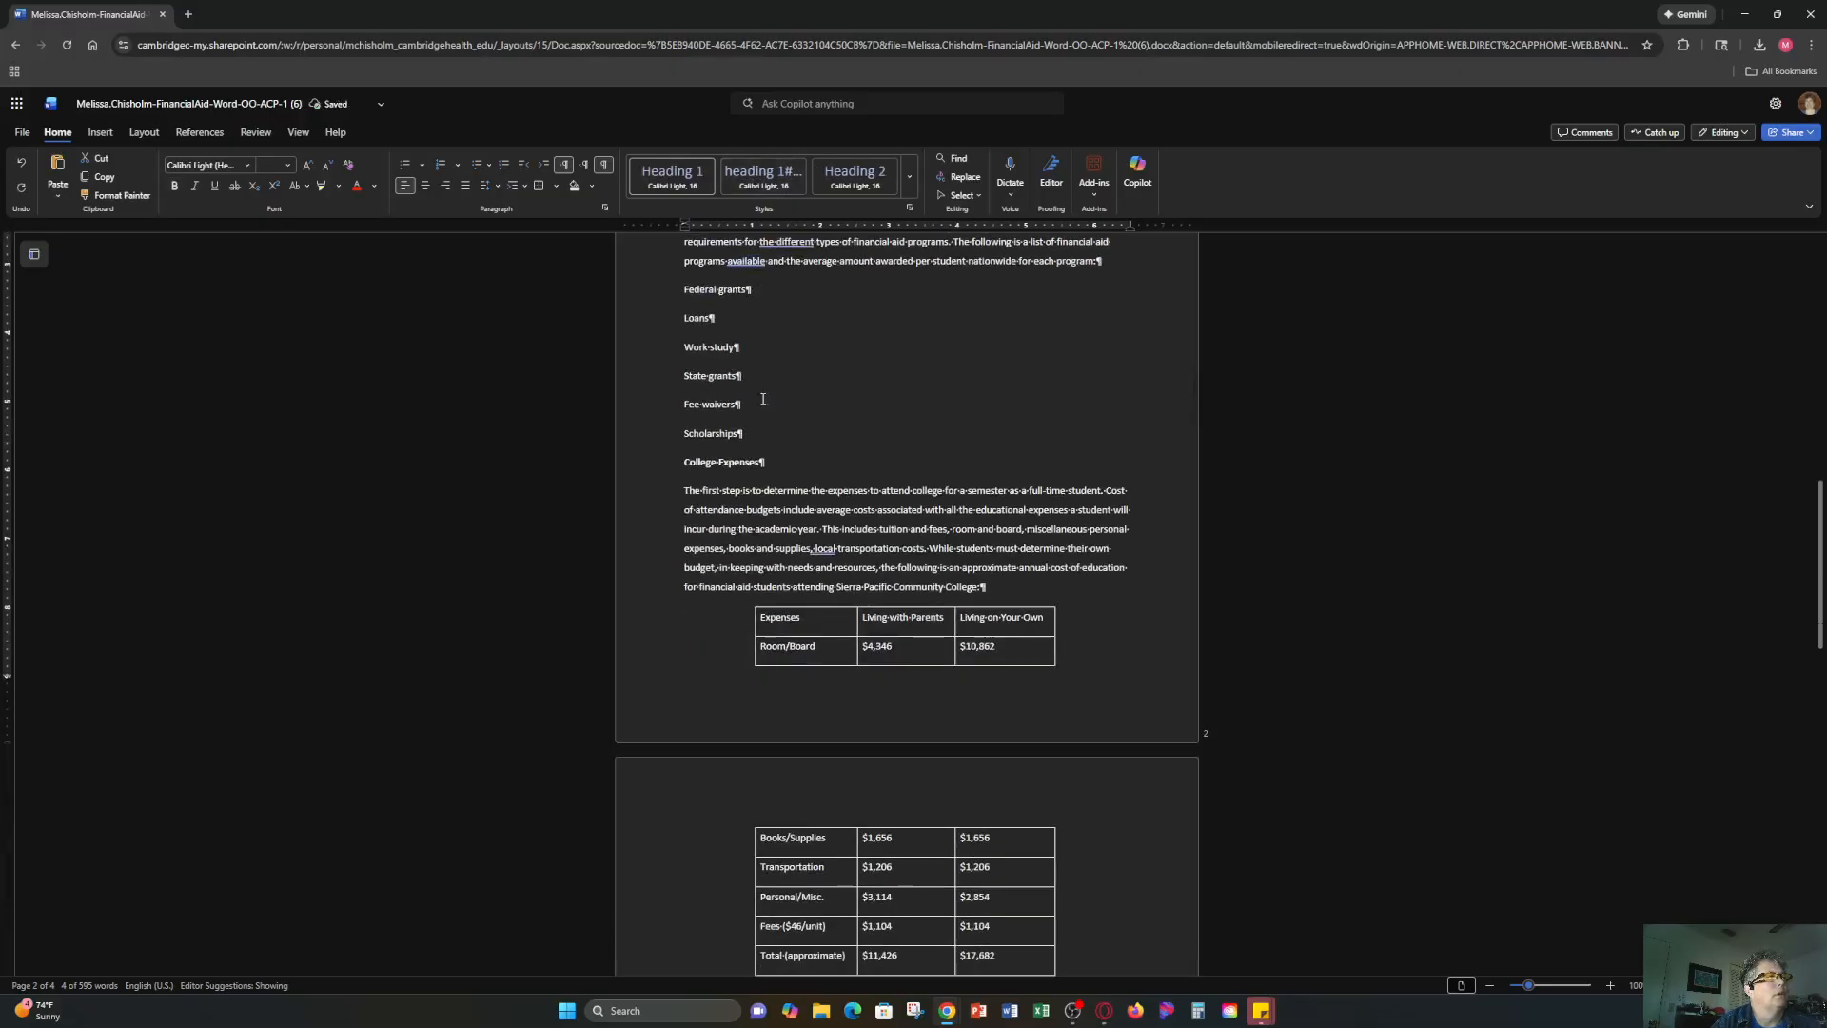
{"action": "left_click_drag", "start_coordinate": [769, 464], "coordinate": [686, 468]}
{"action": "left_click", "coordinate": [761, 176]}
Apply the Heading 1 style to the "Financial Aid Information" and "Enrollment Status" section headings.
{"action": "scroll", "coordinate": [792, 365], "scroll_direction": "down", "scroll_amount": 2}
{"action": "scroll", "coordinate": [791, 364], "scroll_direction": "down", "scroll_amount": 1}
{"action": "left_click_drag", "start_coordinate": [815, 661], "coordinate": [677, 662]}
{"action": "left_click", "coordinate": [761, 173]}
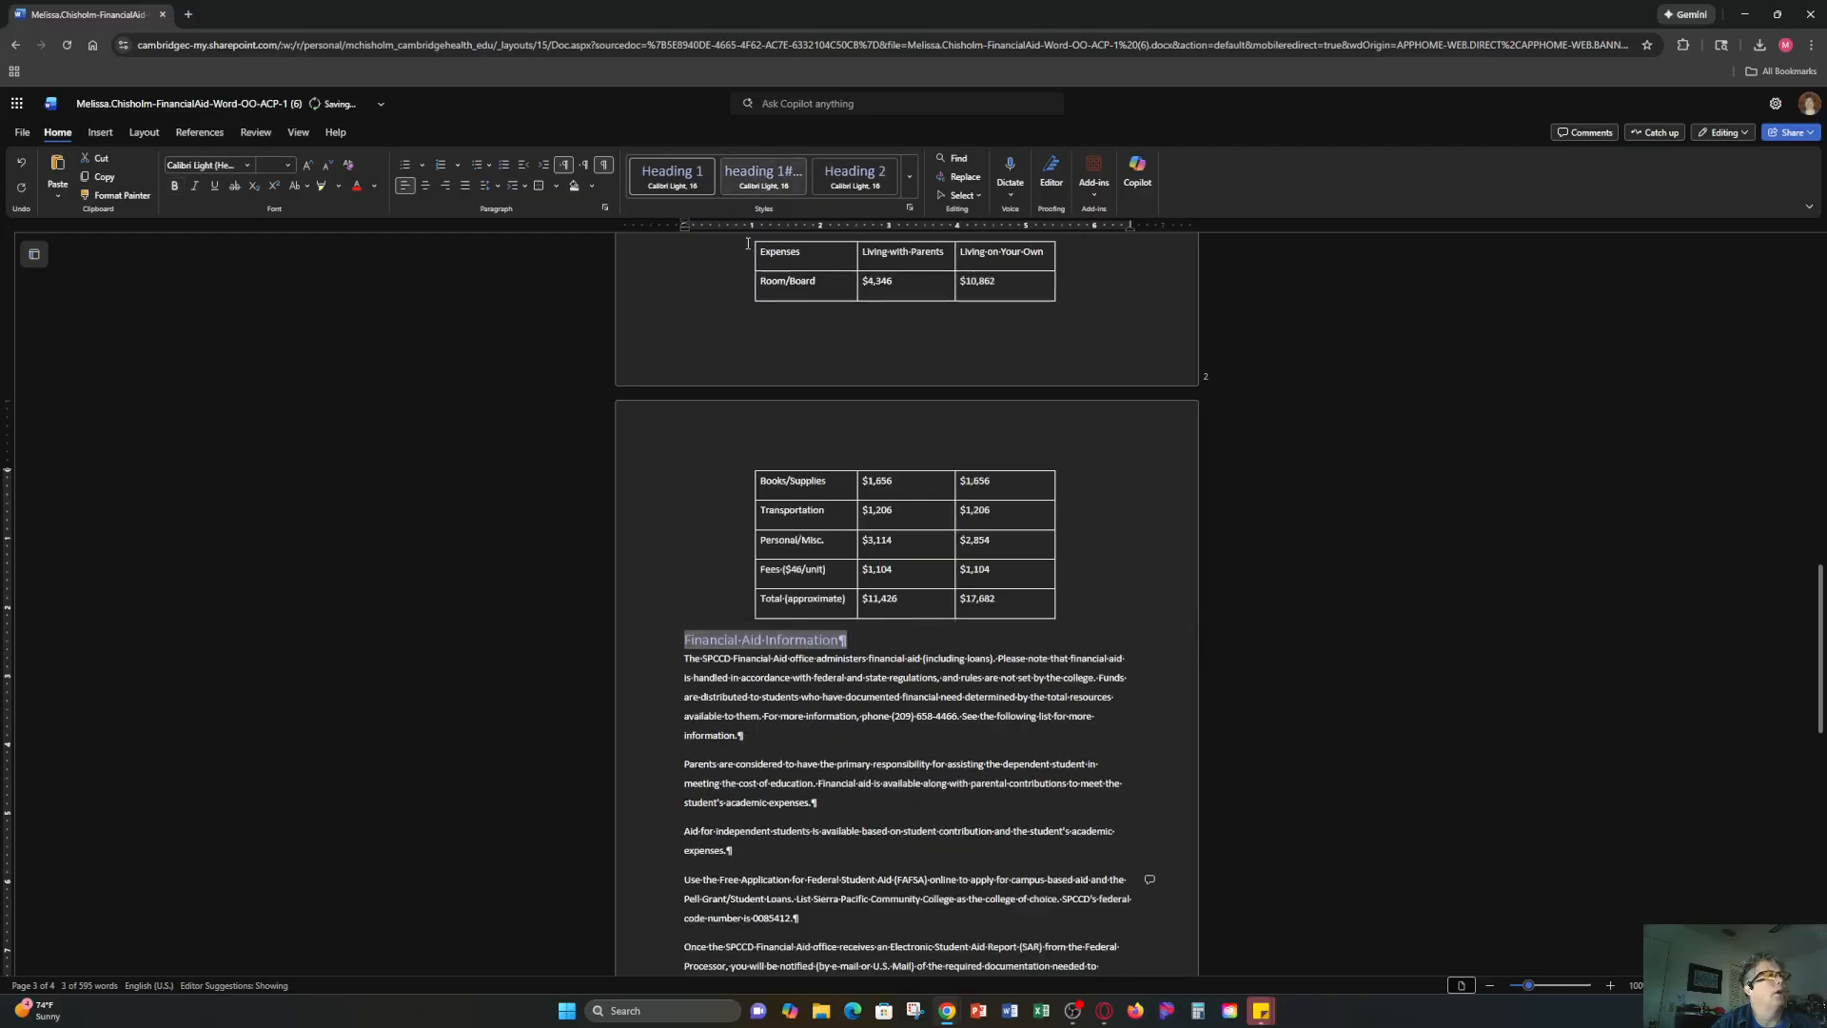
{"action": "scroll", "coordinate": [761, 438], "scroll_direction": "down", "scroll_amount": 3}
{"action": "scroll", "coordinate": [759, 457], "scroll_direction": "down", "scroll_amount": 4}
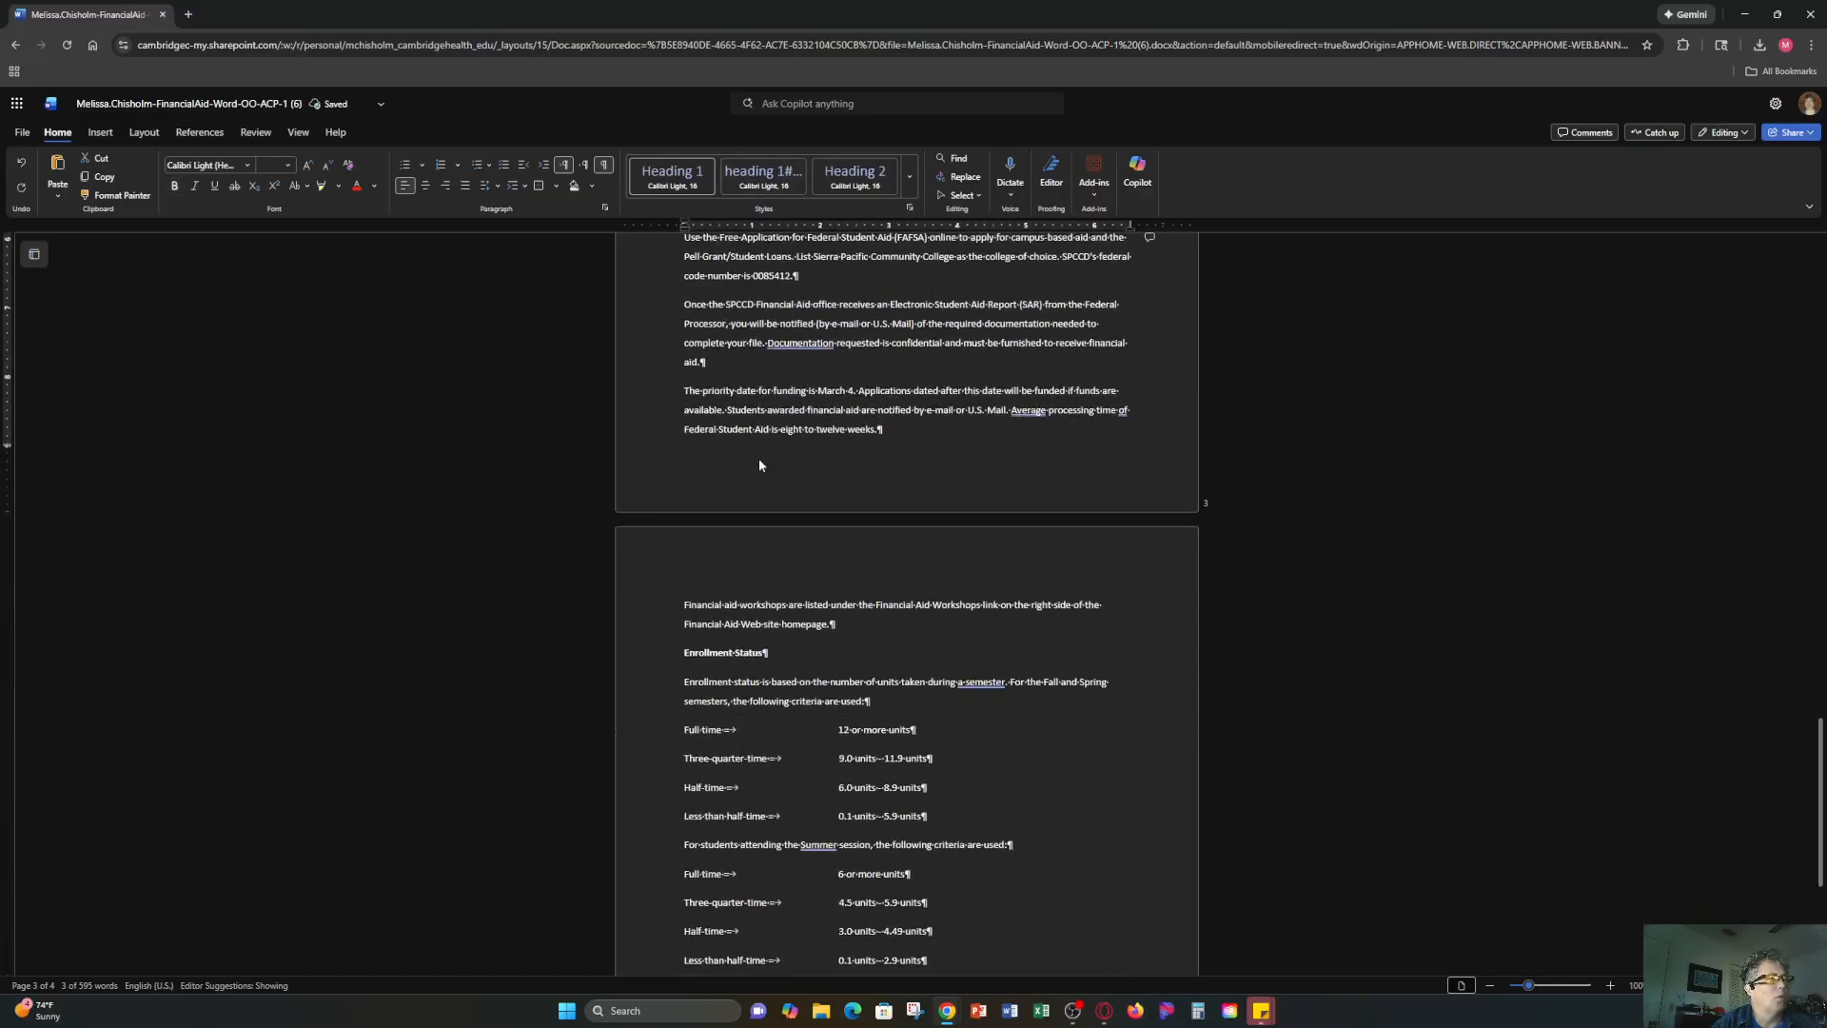
{"action": "left_click_drag", "start_coordinate": [775, 654], "coordinate": [680, 655]}
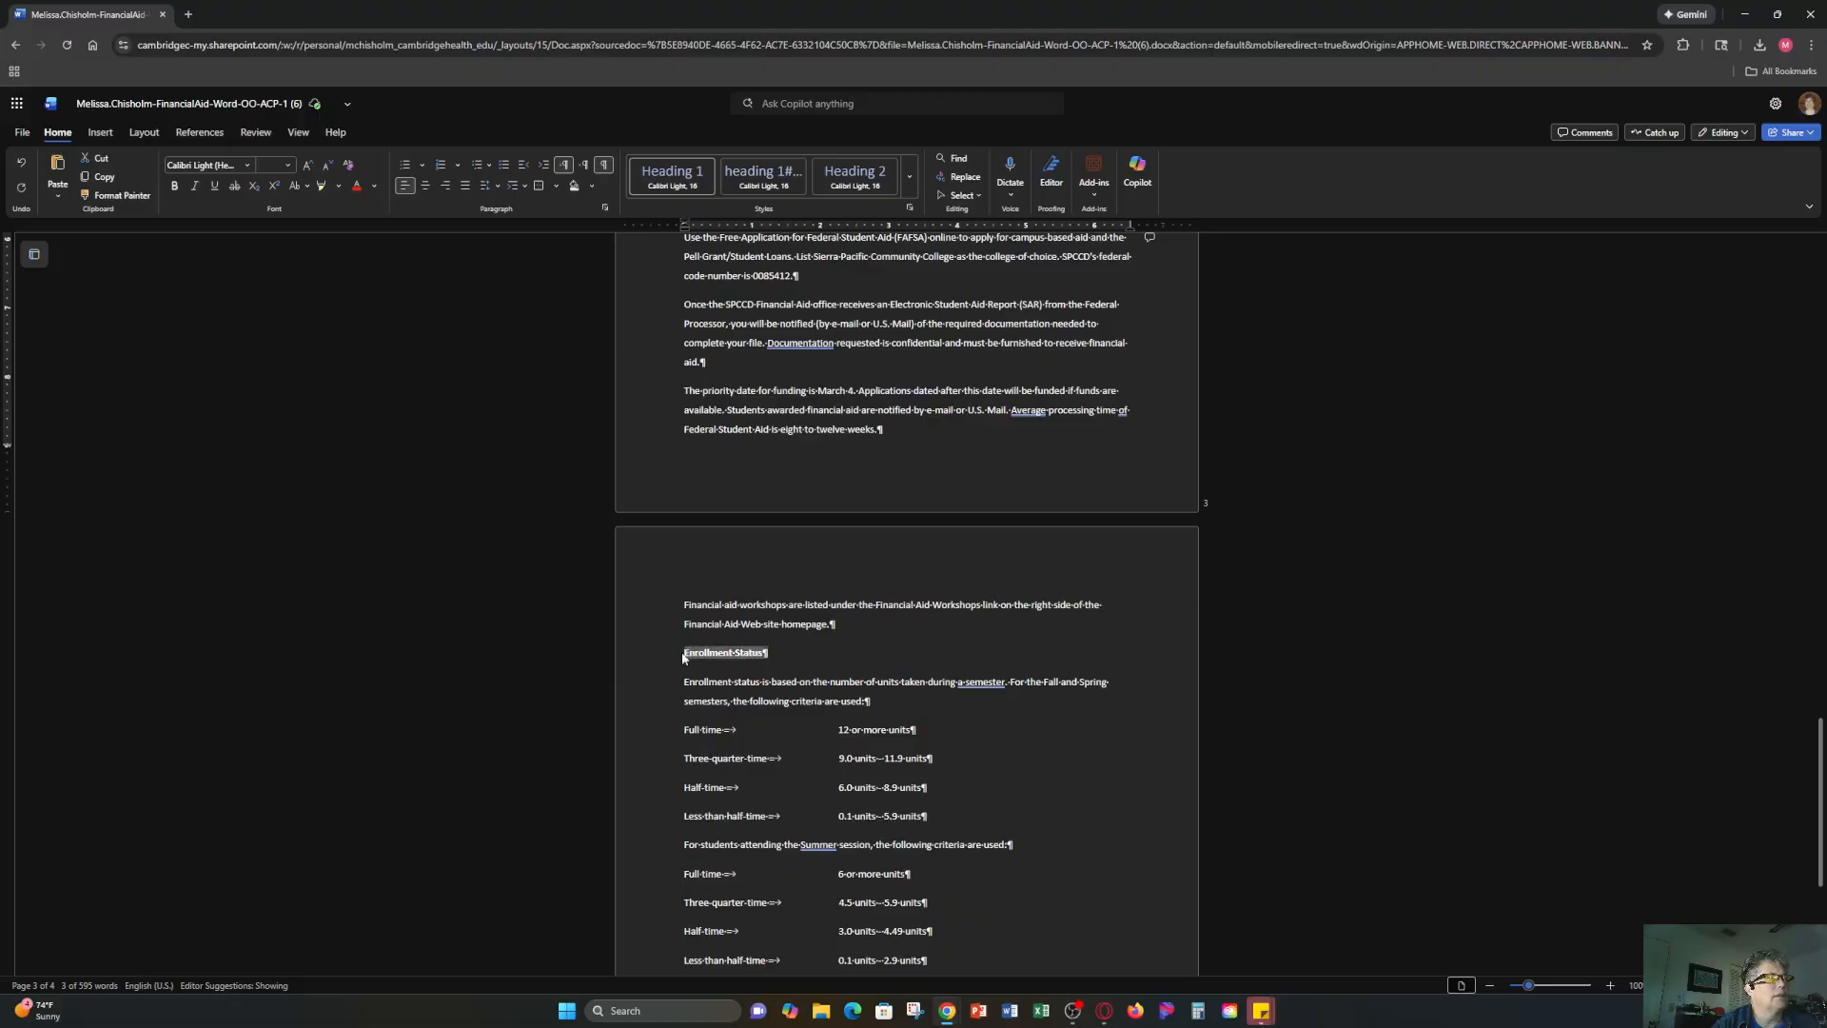
{"action": "left_click", "coordinate": [779, 178]}
Select the six lines from "Federal grants" to "Scholarships" and start defining a new bullet for them.
{"action": "scroll", "coordinate": [847, 356], "scroll_direction": "up", "scroll_amount": 4}
{"action": "scroll", "coordinate": [803, 590], "scroll_direction": "up", "scroll_amount": 1}
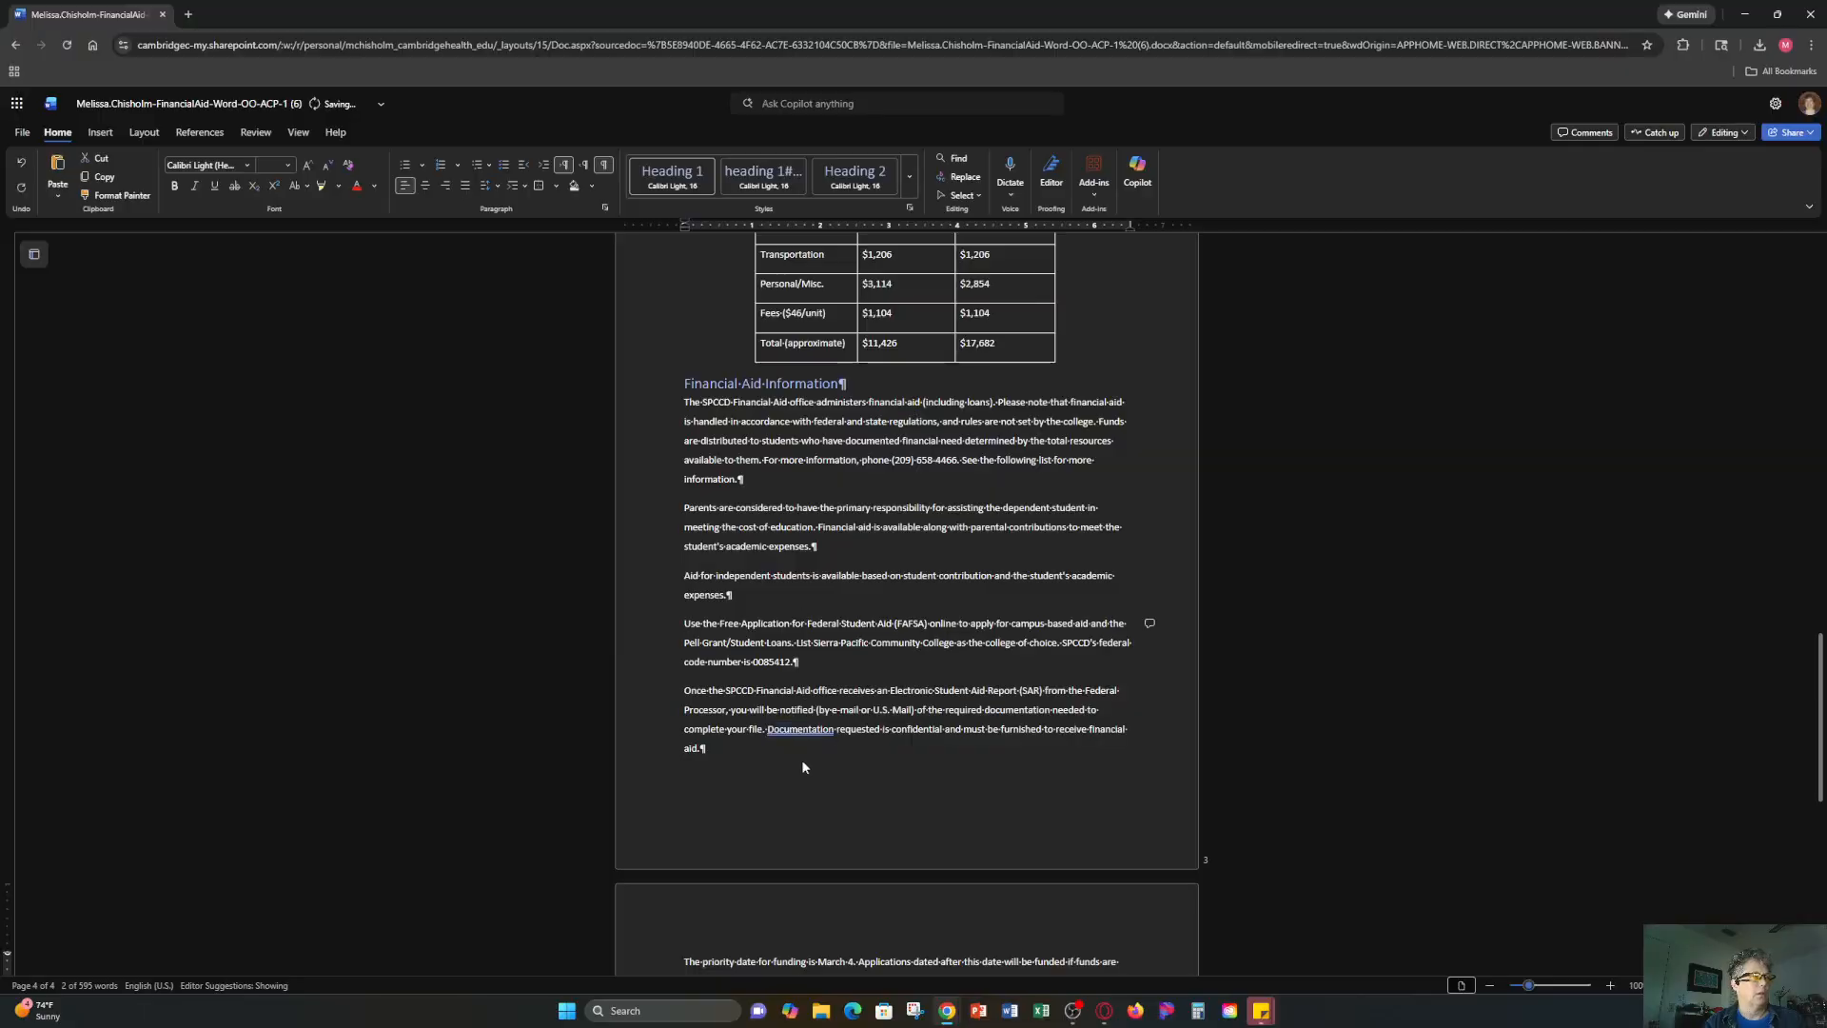
{"action": "scroll", "coordinate": [804, 761], "scroll_direction": "up", "scroll_amount": 5}
{"action": "scroll", "coordinate": [807, 703], "scroll_direction": "up", "scroll_amount": 6}
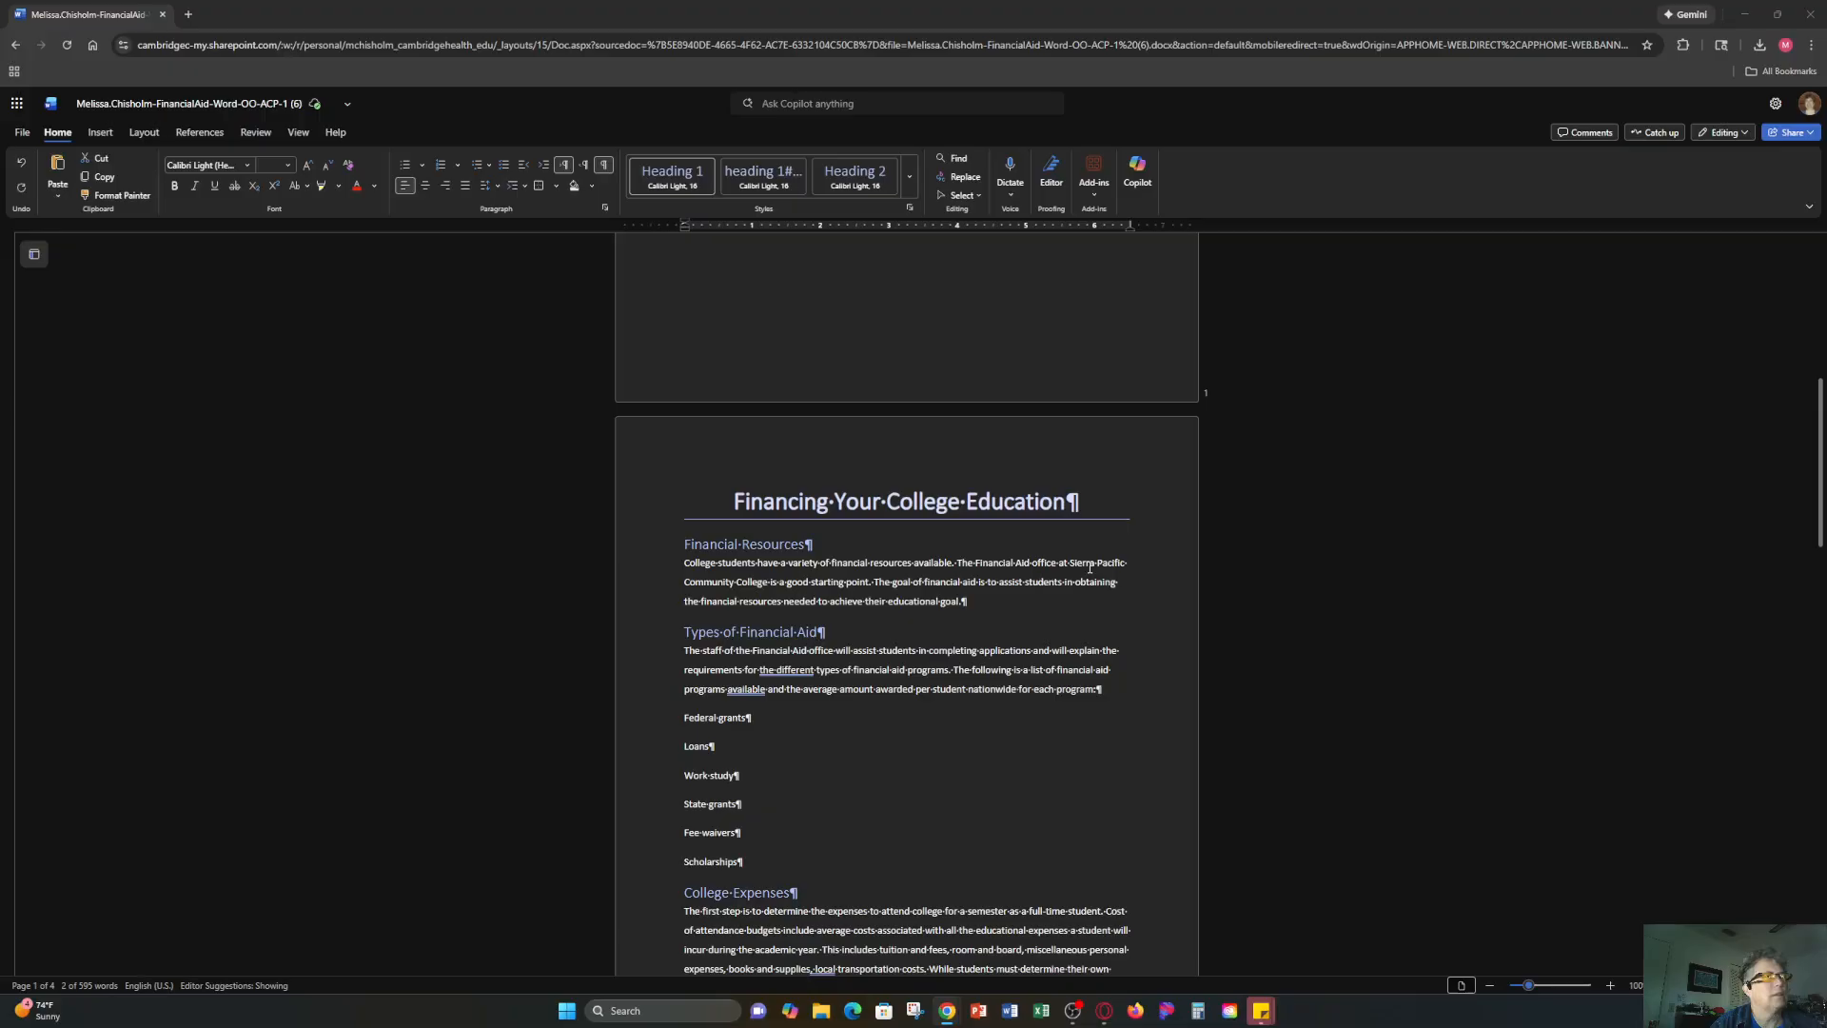
{"action": "scroll", "coordinate": [836, 647], "scroll_direction": "down", "scroll_amount": 2}
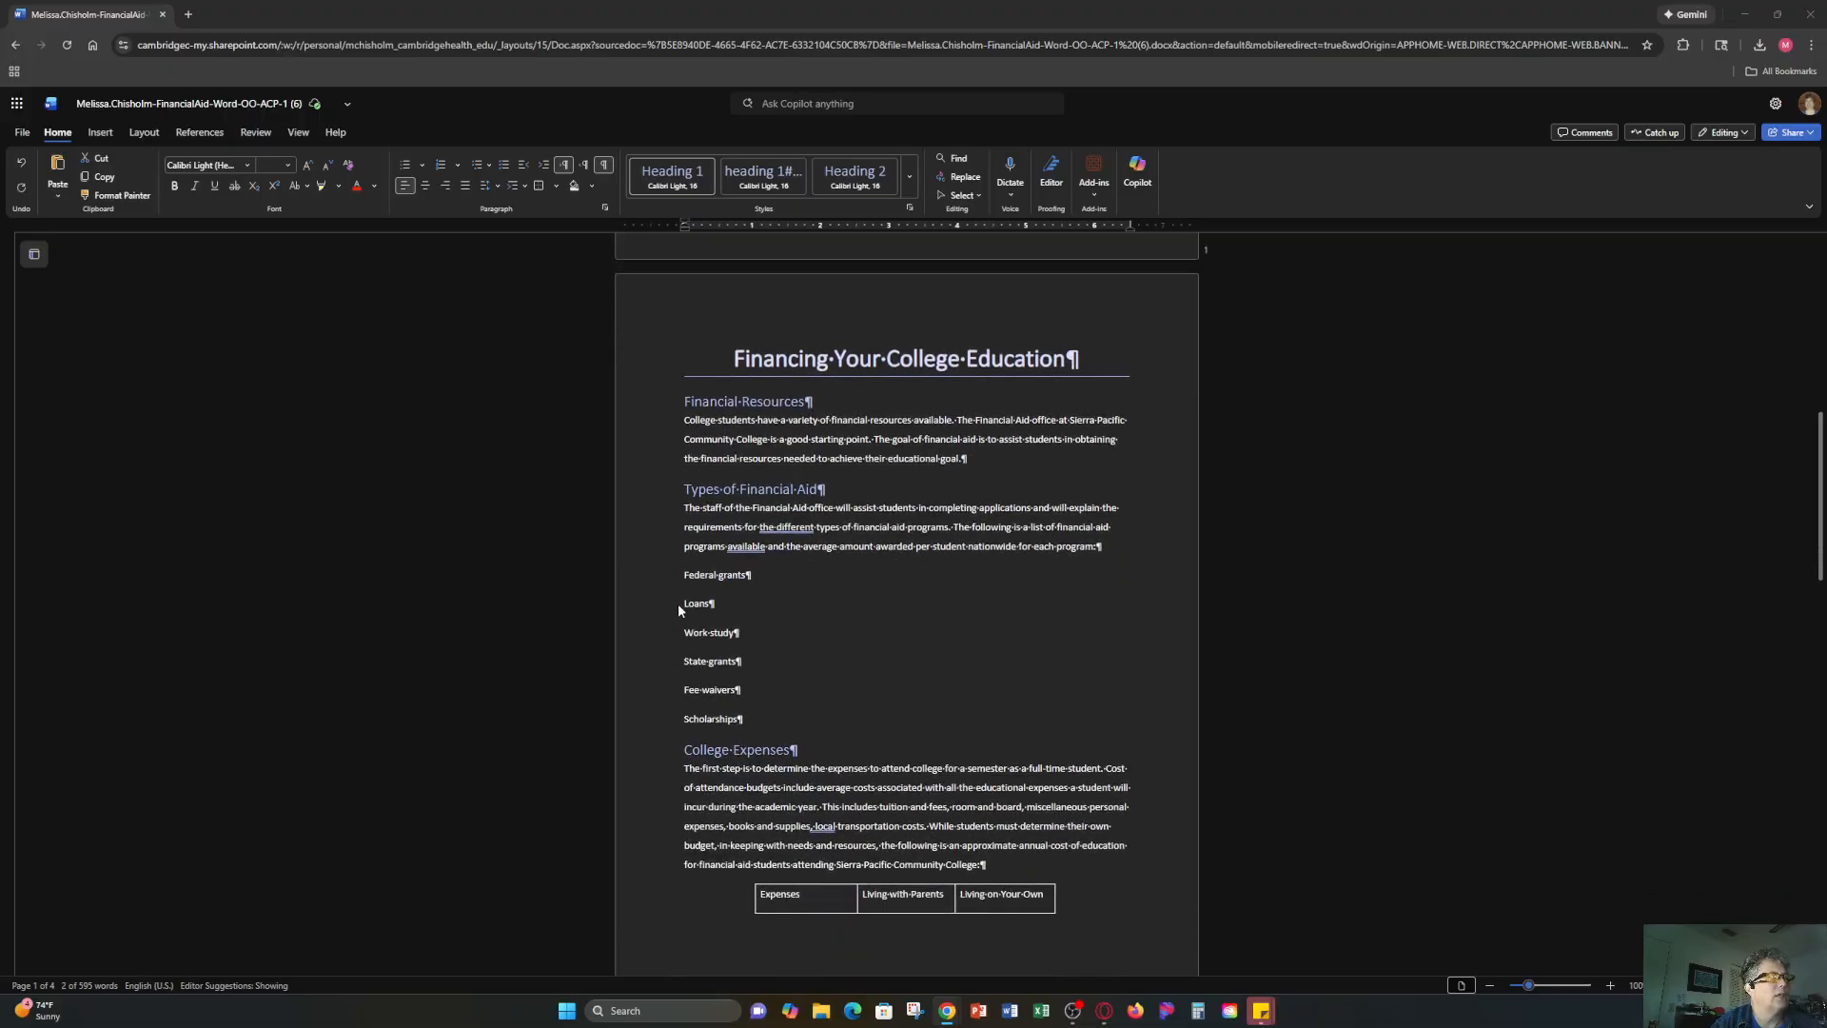
{"action": "left_click_drag", "start_coordinate": [686, 572], "coordinate": [776, 713]}
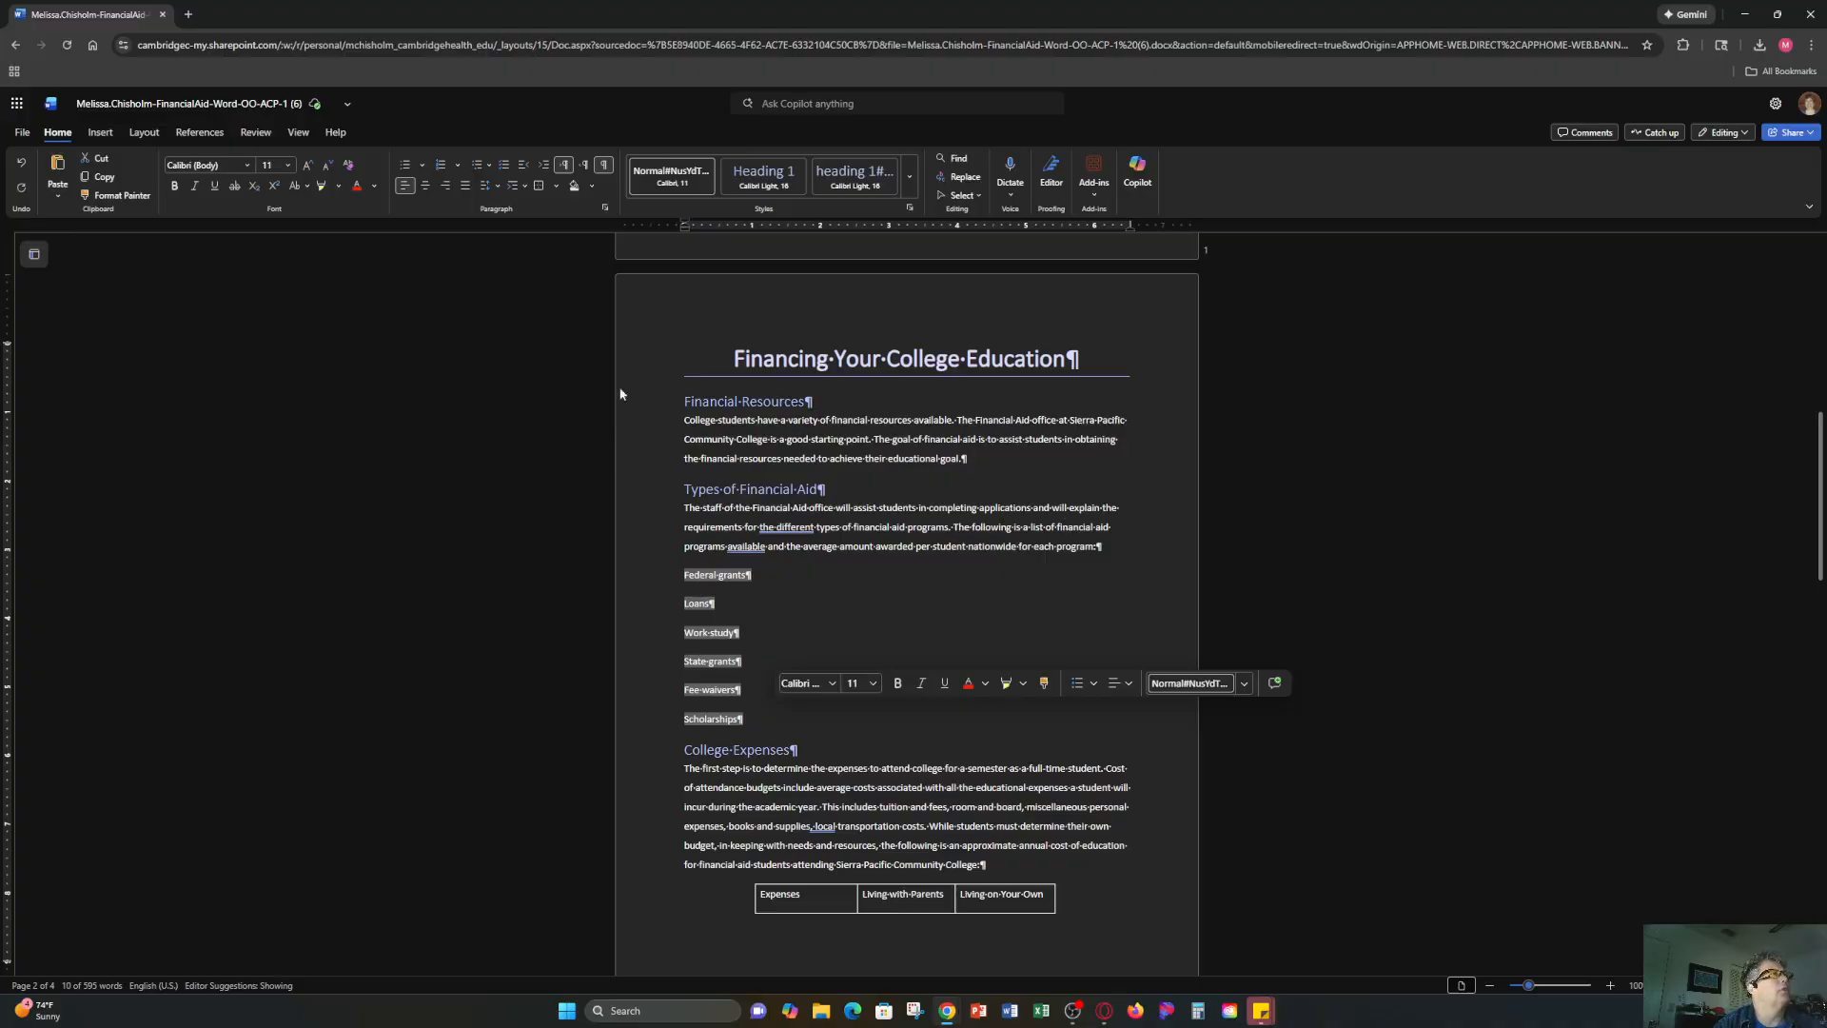
{"action": "left_click", "coordinate": [423, 168]}
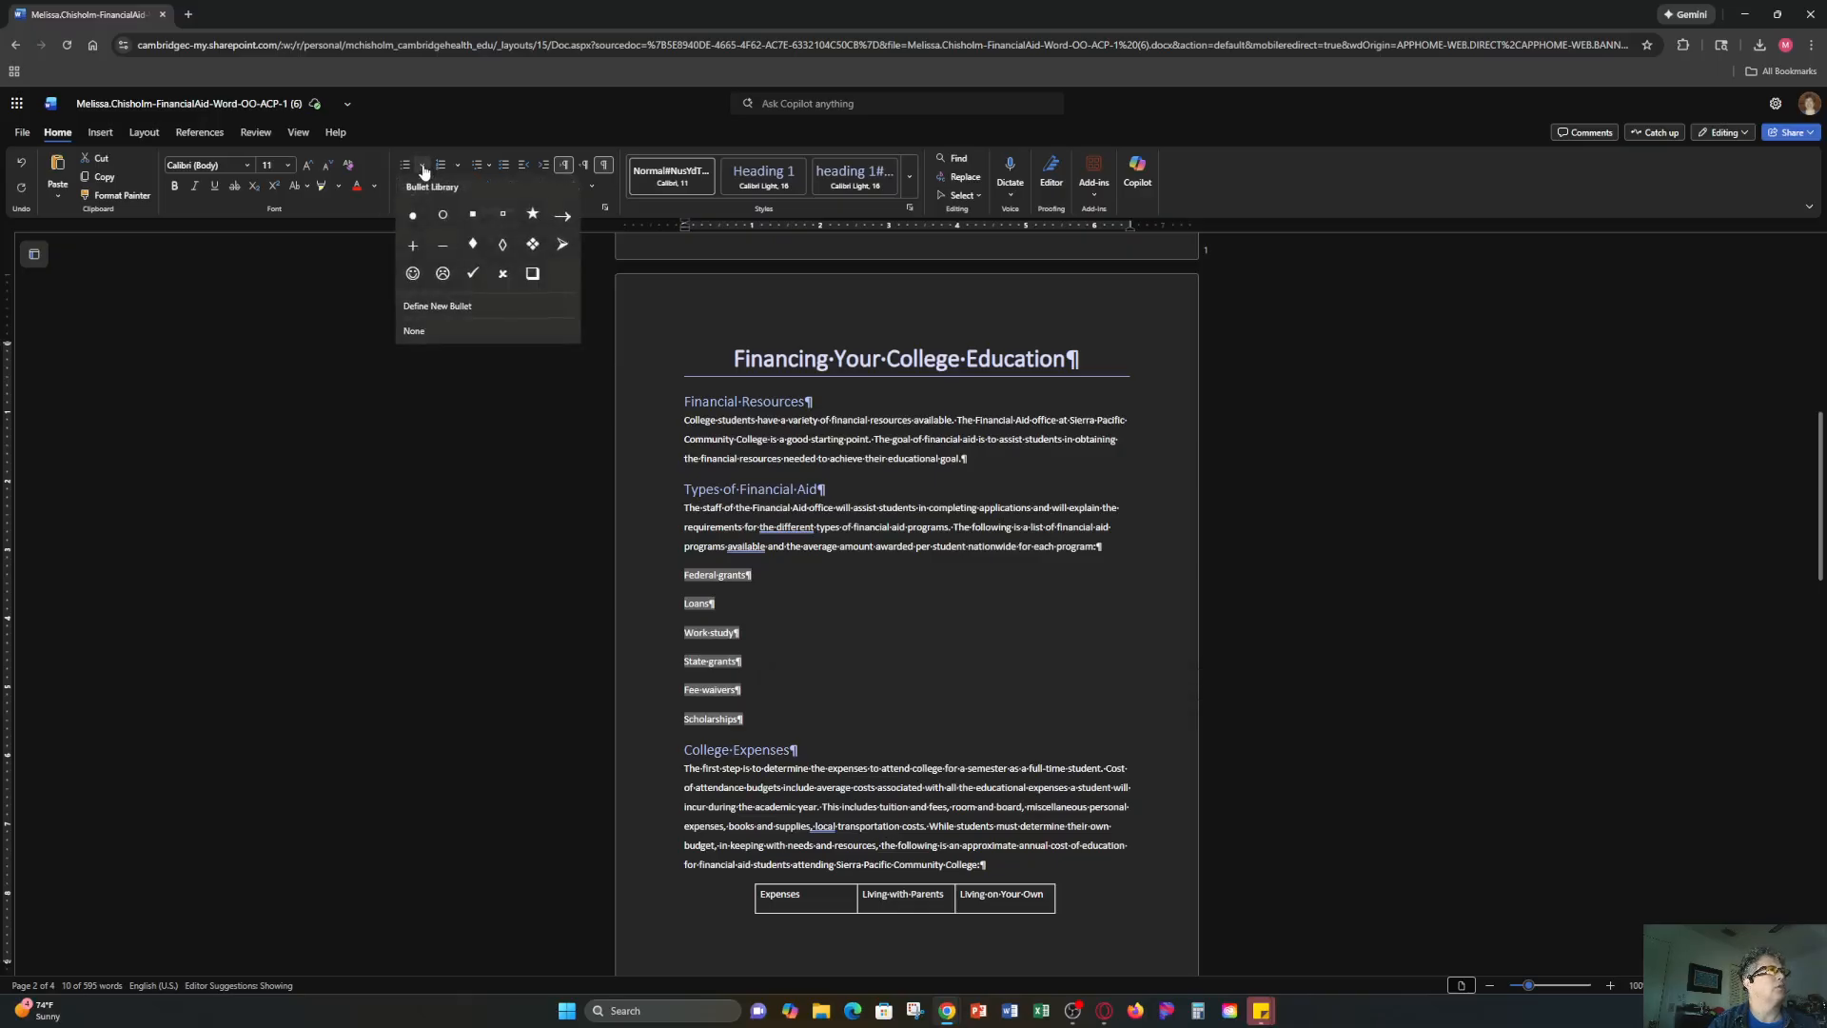
{"action": "left_click", "coordinate": [444, 306]}
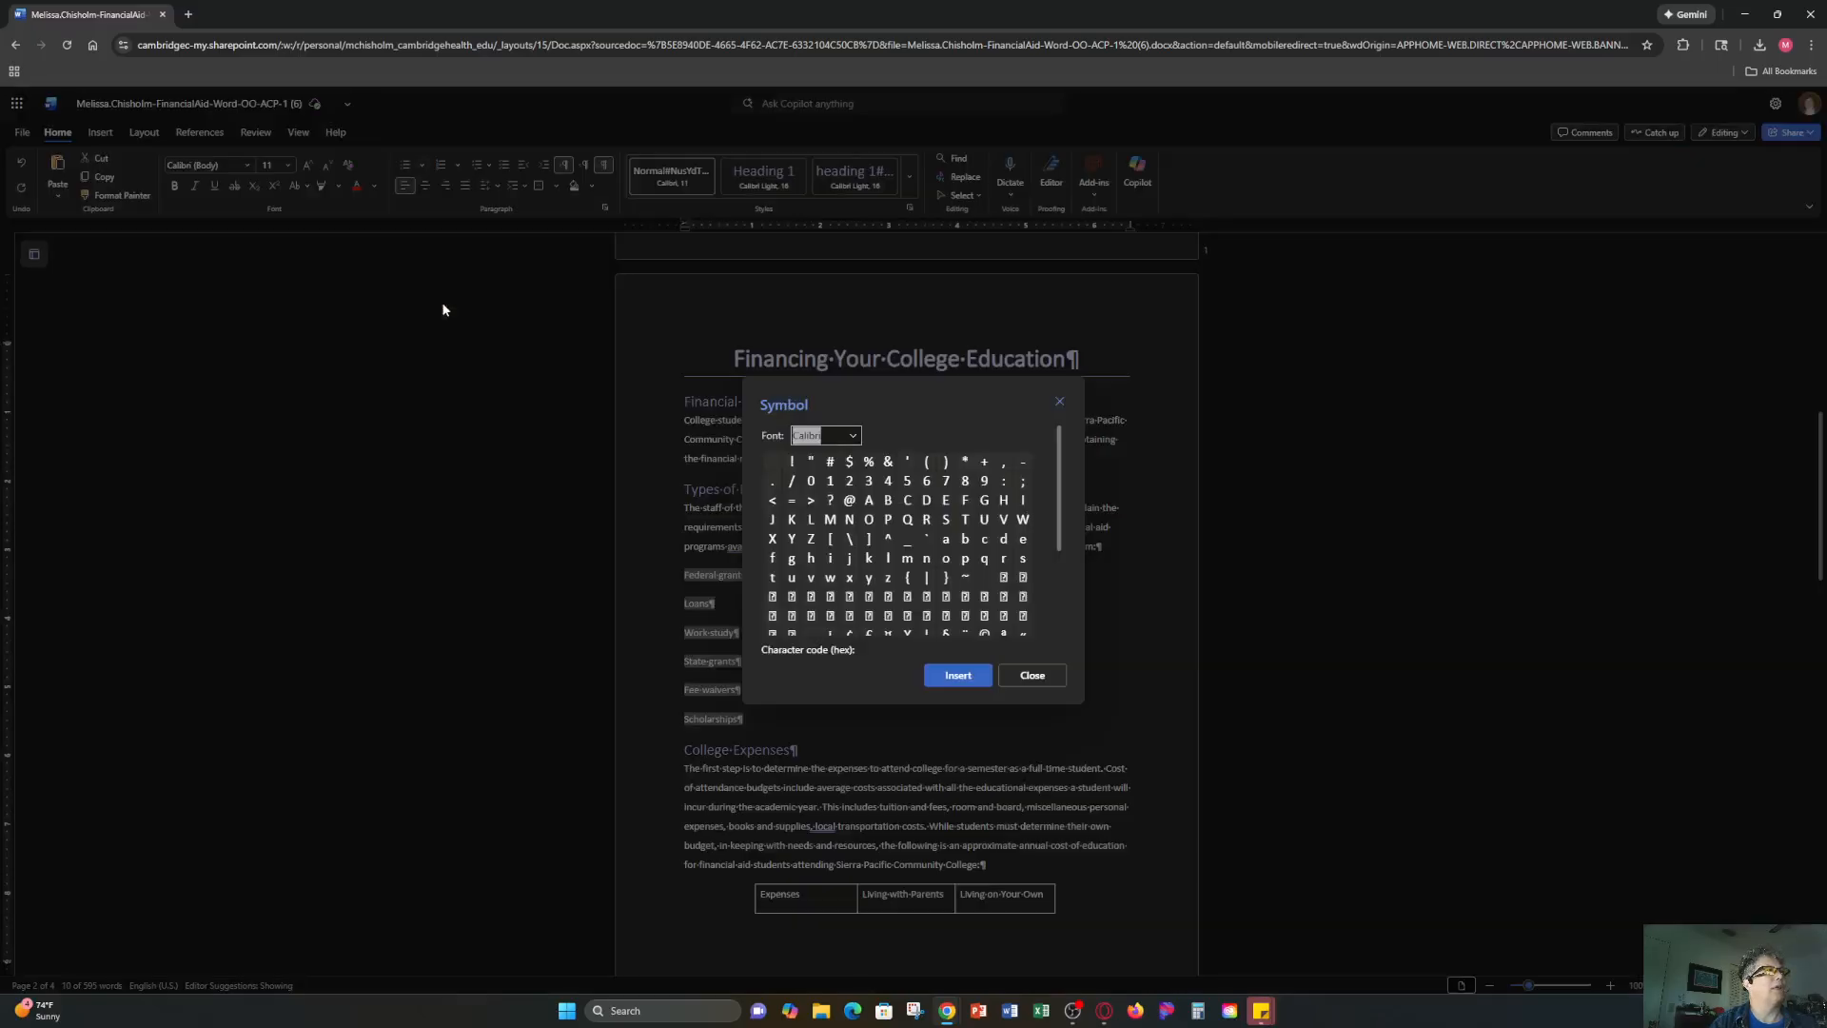
Browse the Webdings symbols for the new bullet and try to switch the symbol font to Wingdings.
{"action": "left_click", "coordinate": [836, 440]}
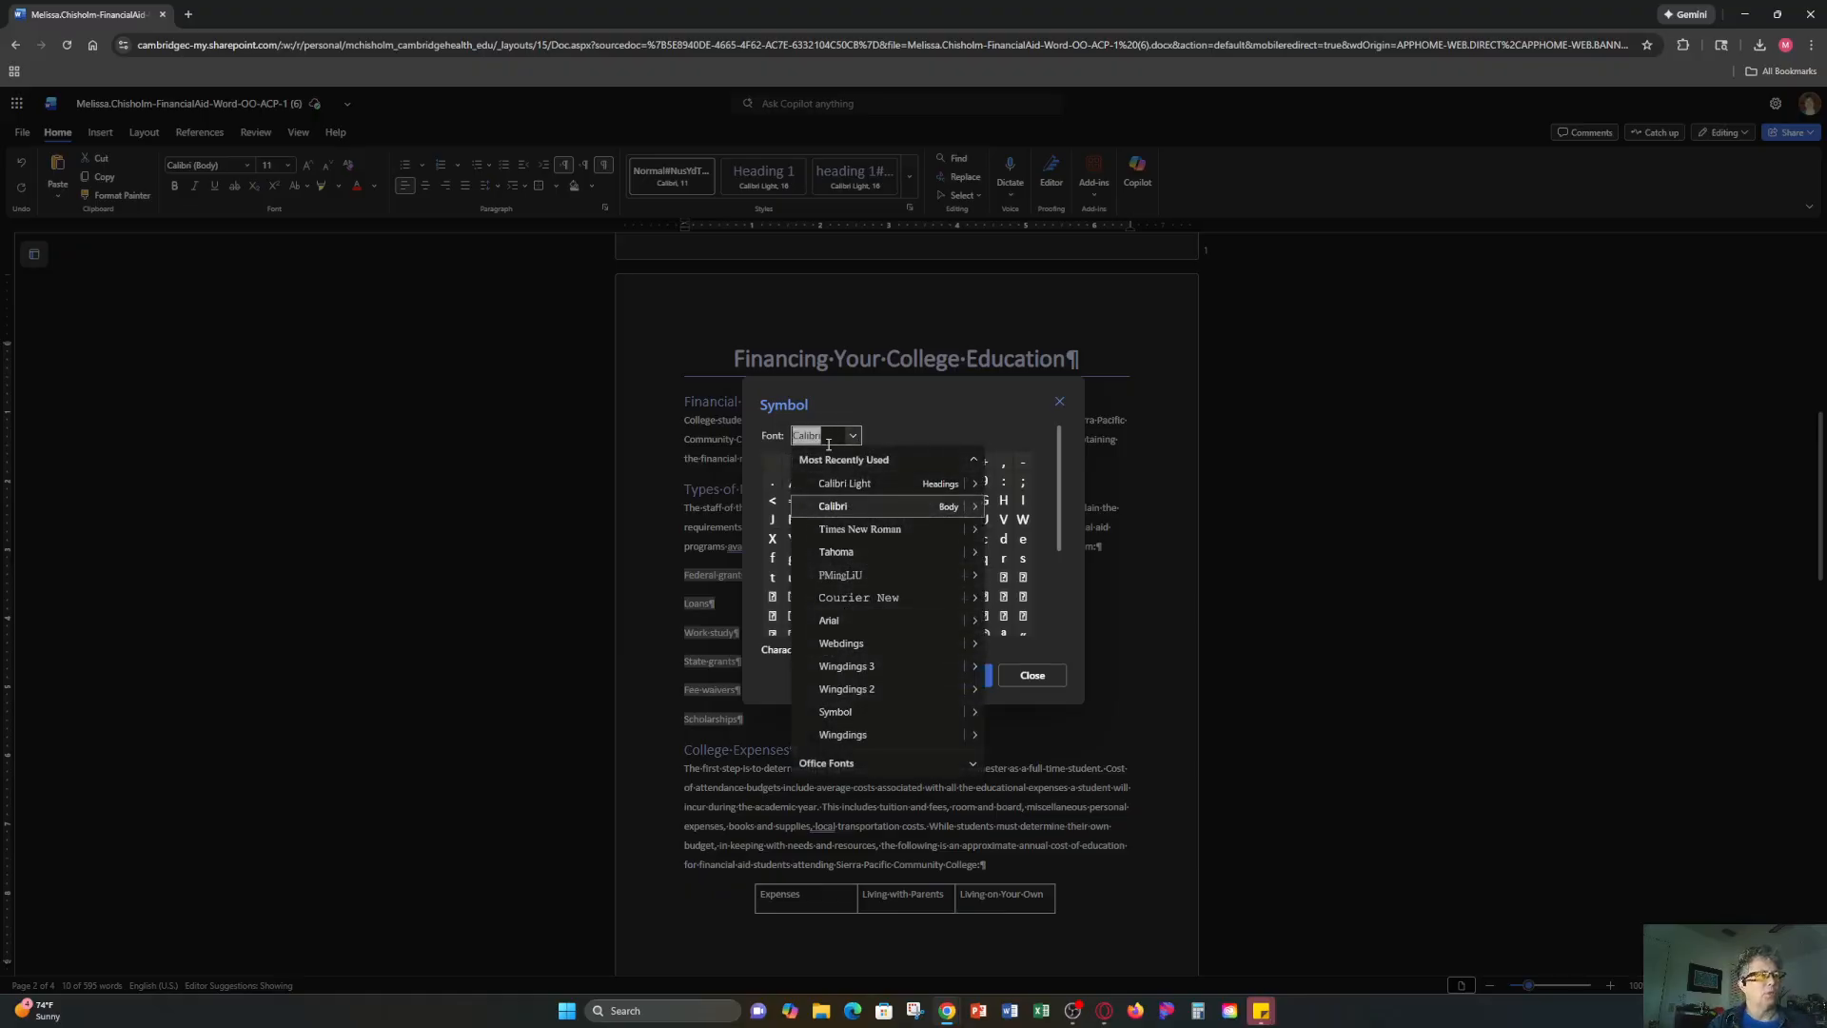
{"action": "left_click", "coordinate": [849, 644]}
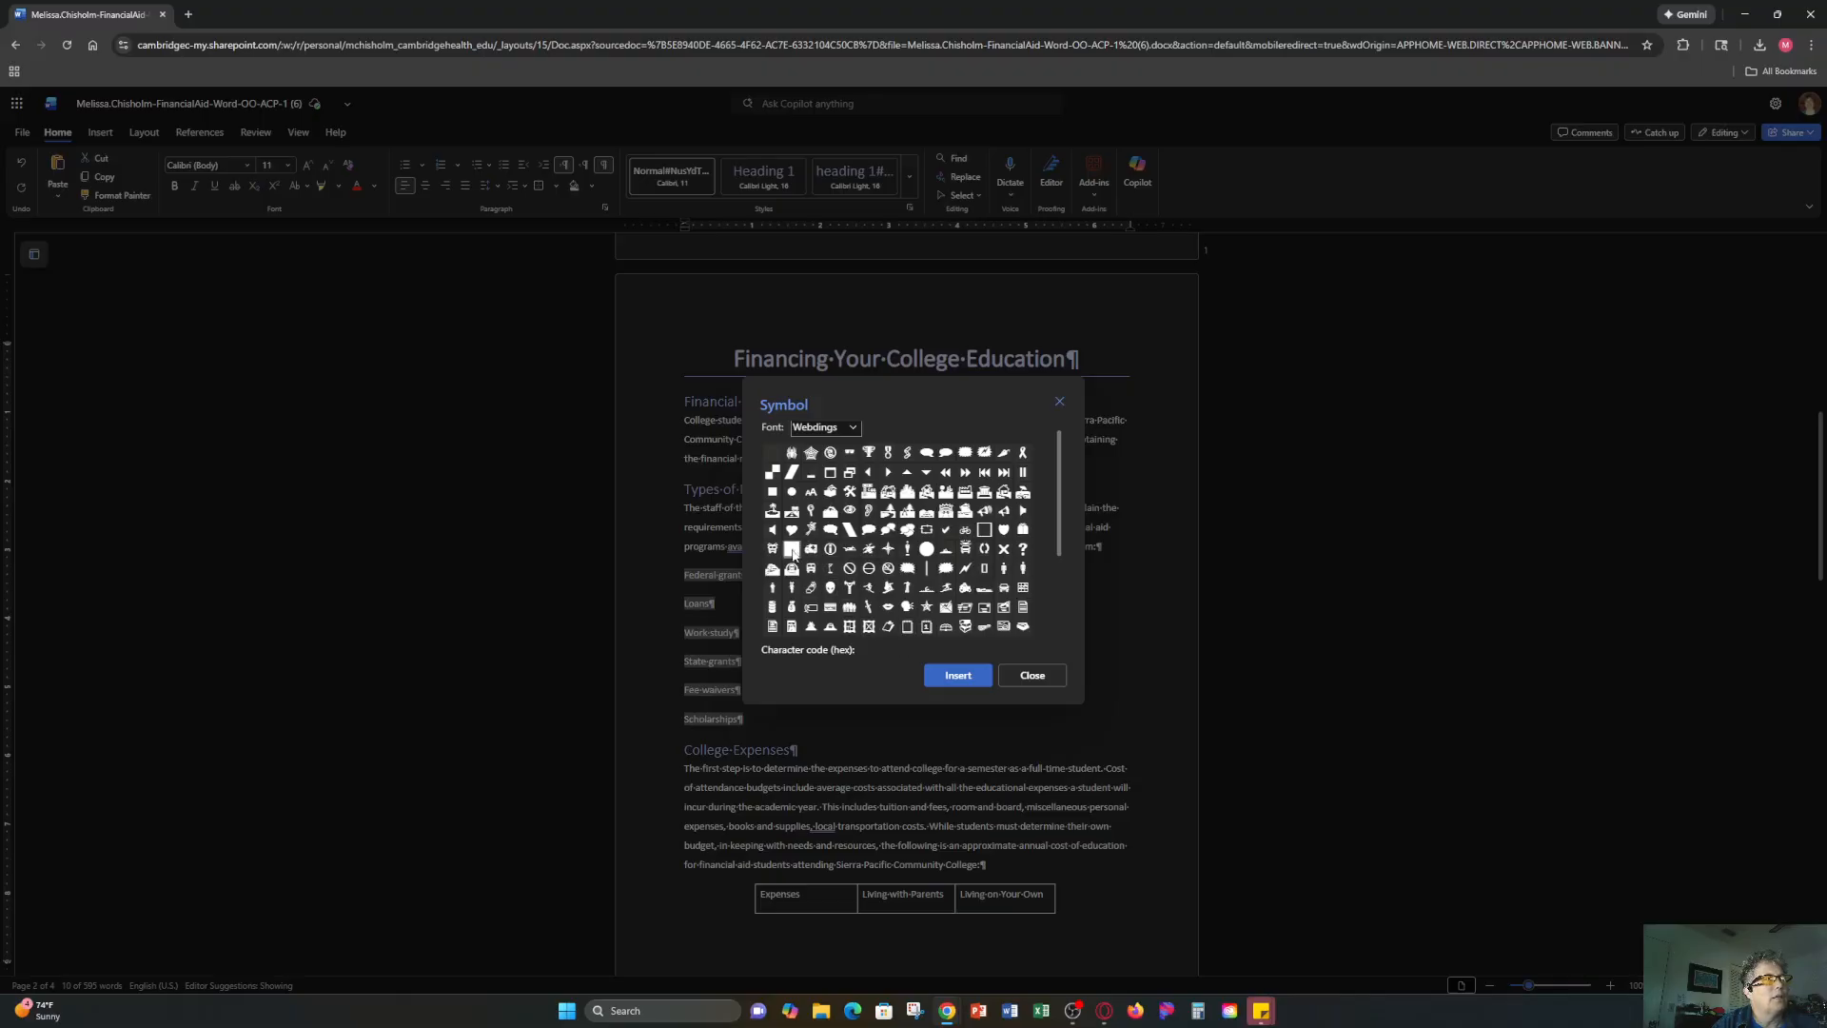
{"action": "scroll", "coordinate": [961, 590], "scroll_direction": "up", "scroll_amount": 1}
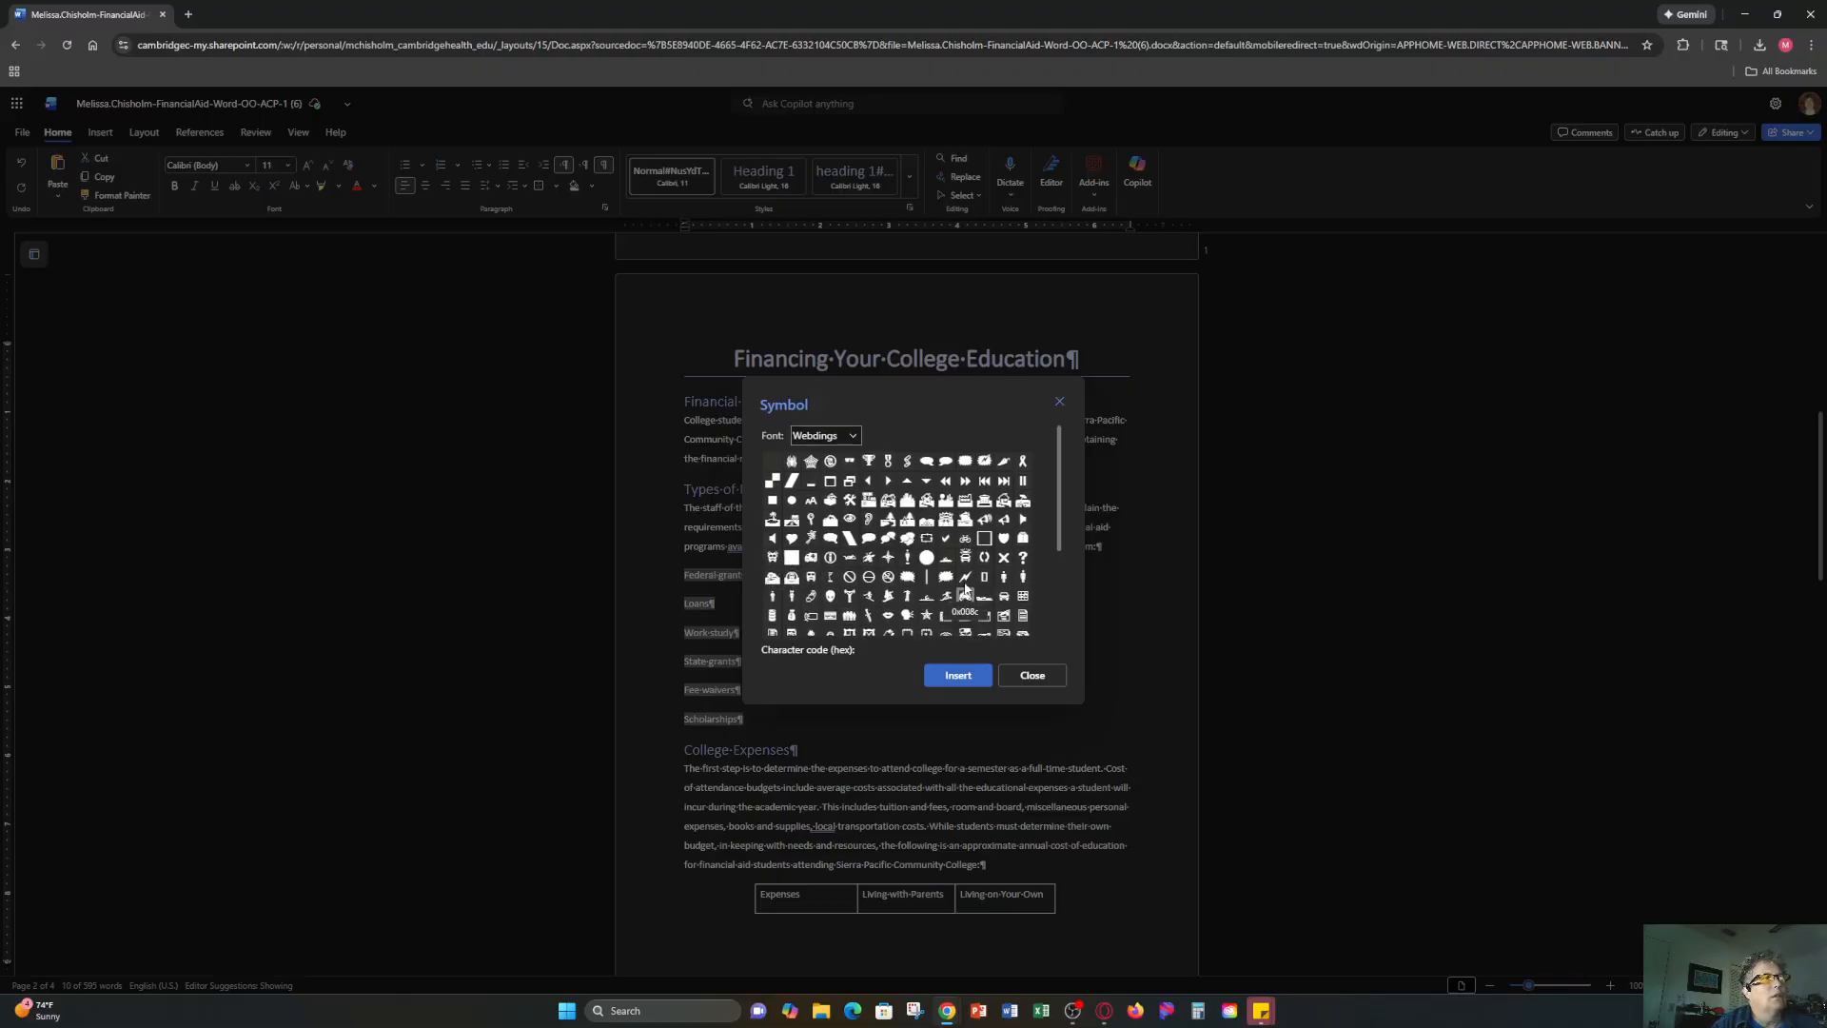
{"action": "left_click", "coordinate": [854, 436]}
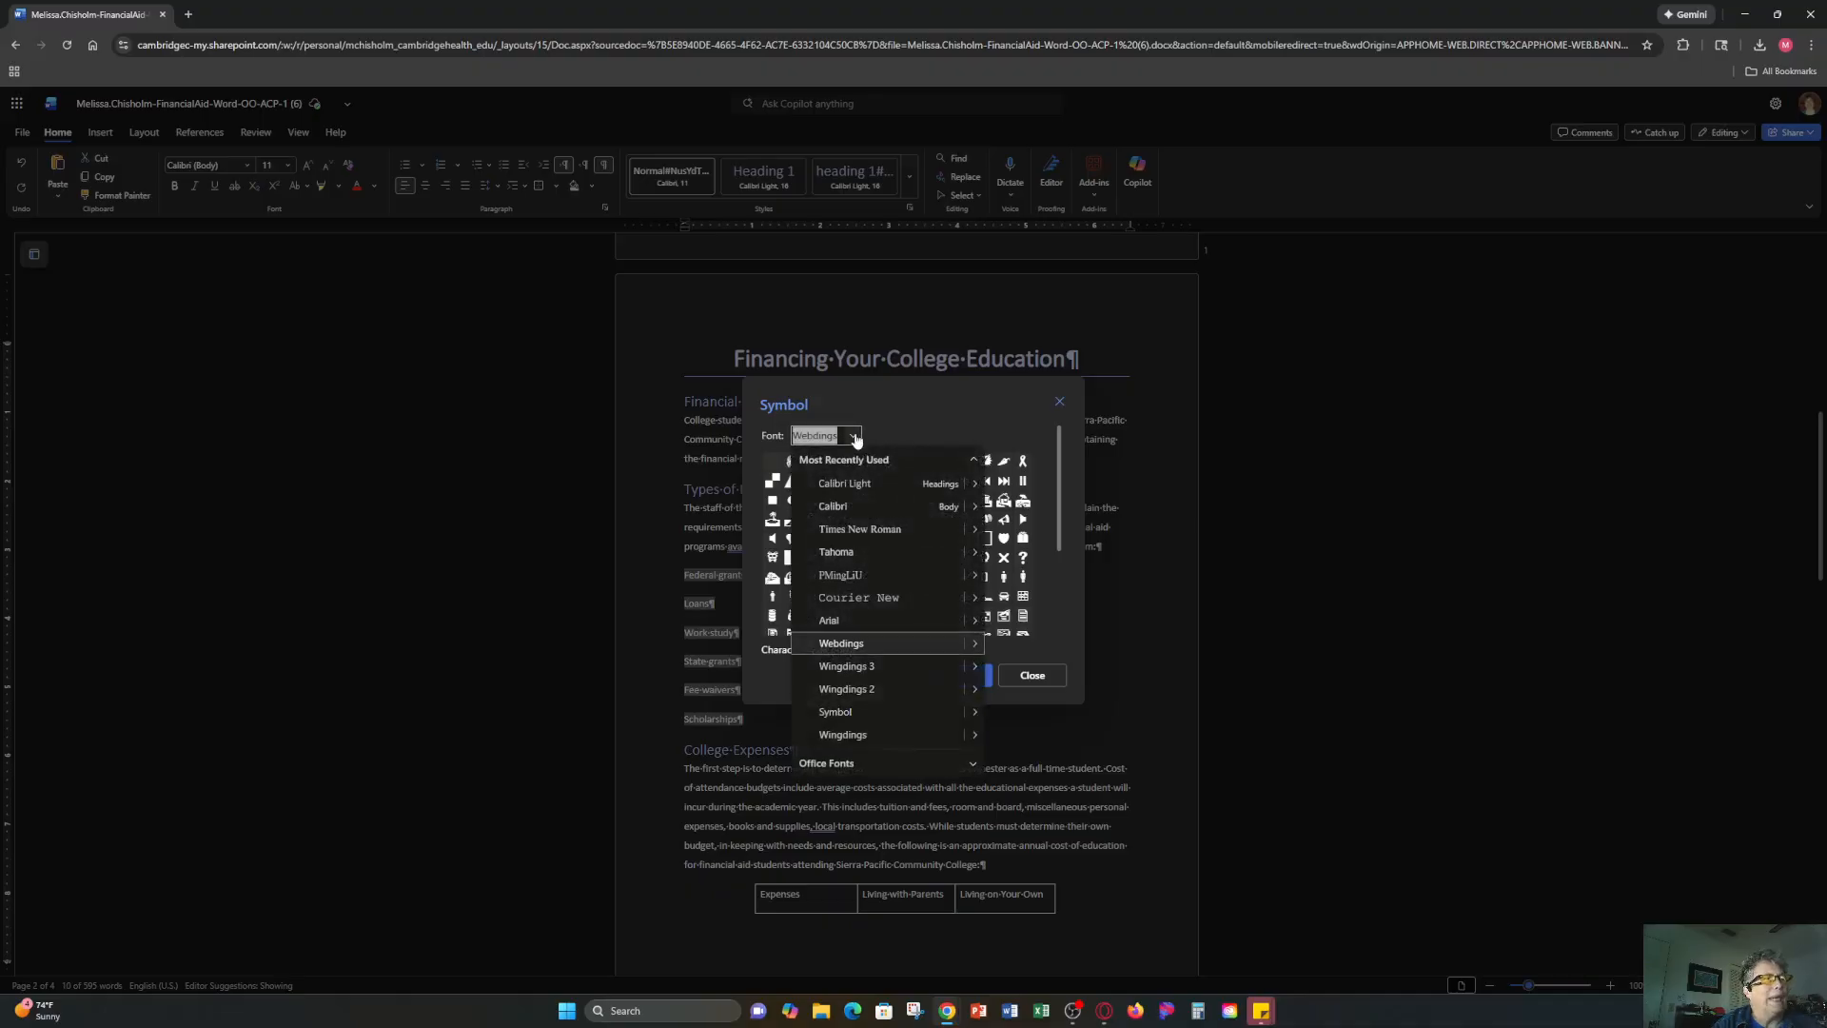
{"action": "left_click", "coordinate": [849, 742]}
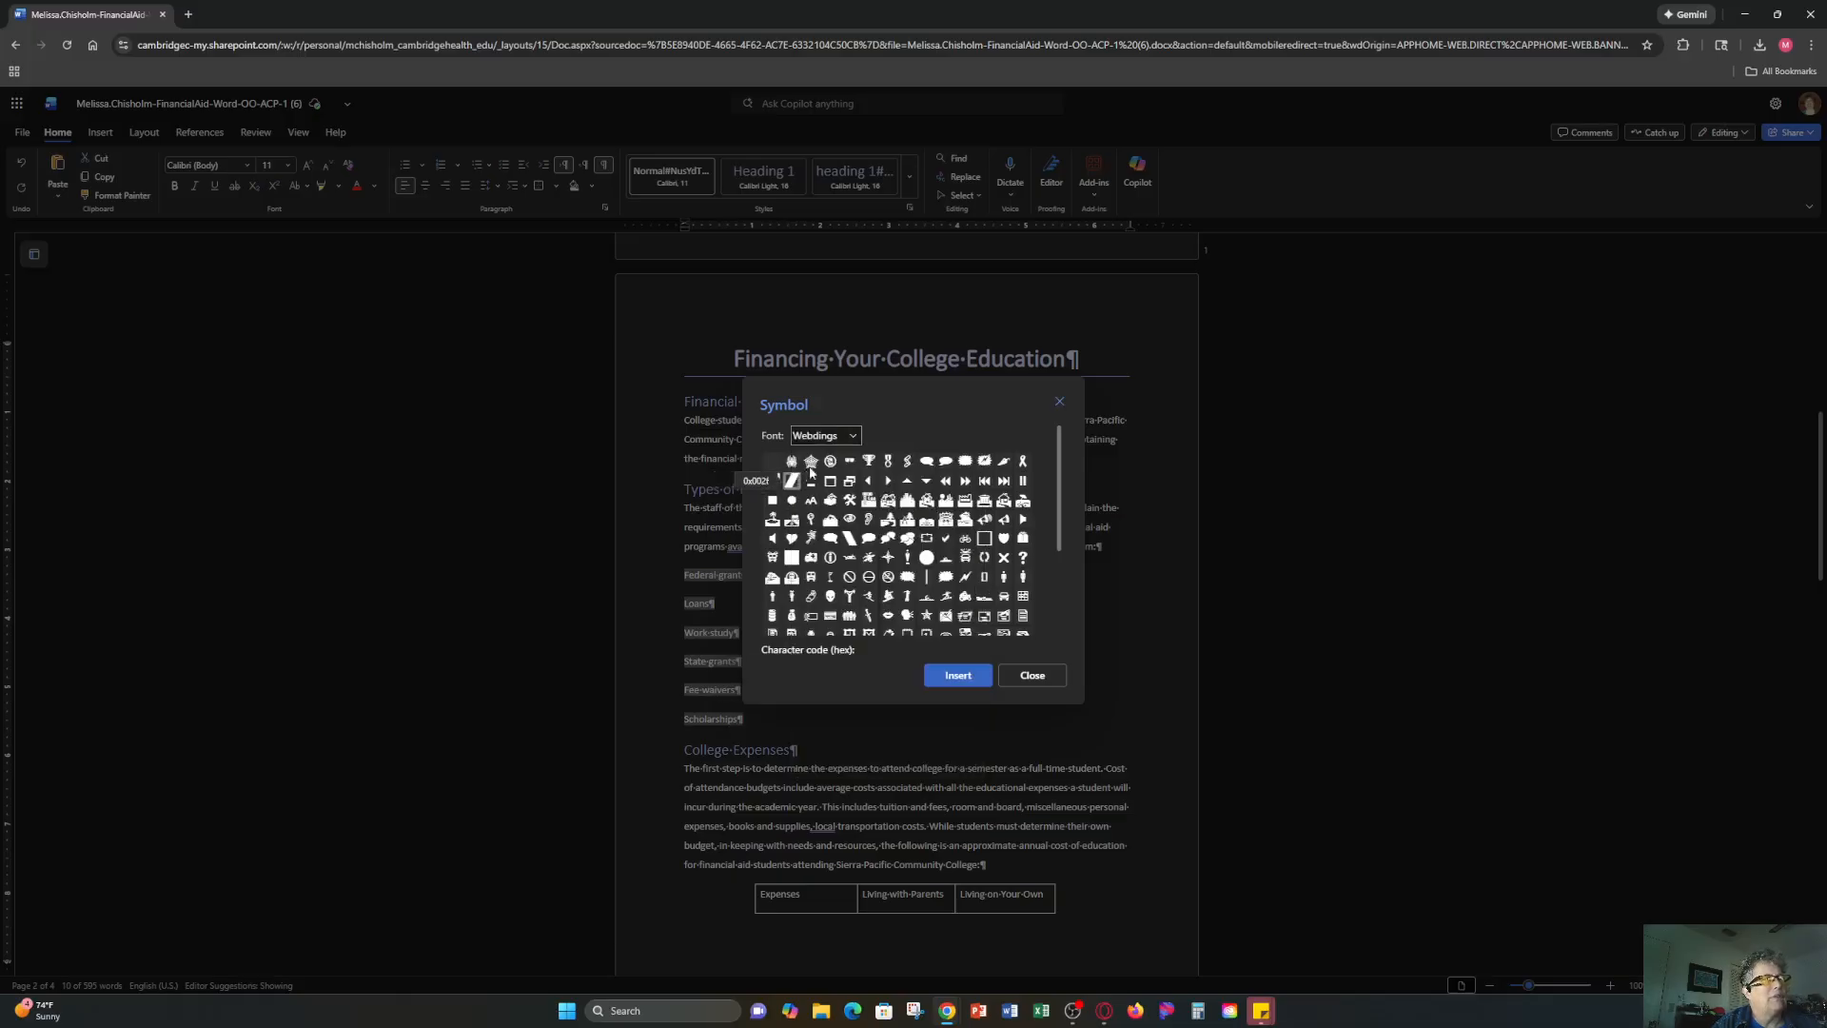
{"action": "left_click", "coordinate": [835, 435]}
{"action": "left_click", "coordinate": [836, 435]}
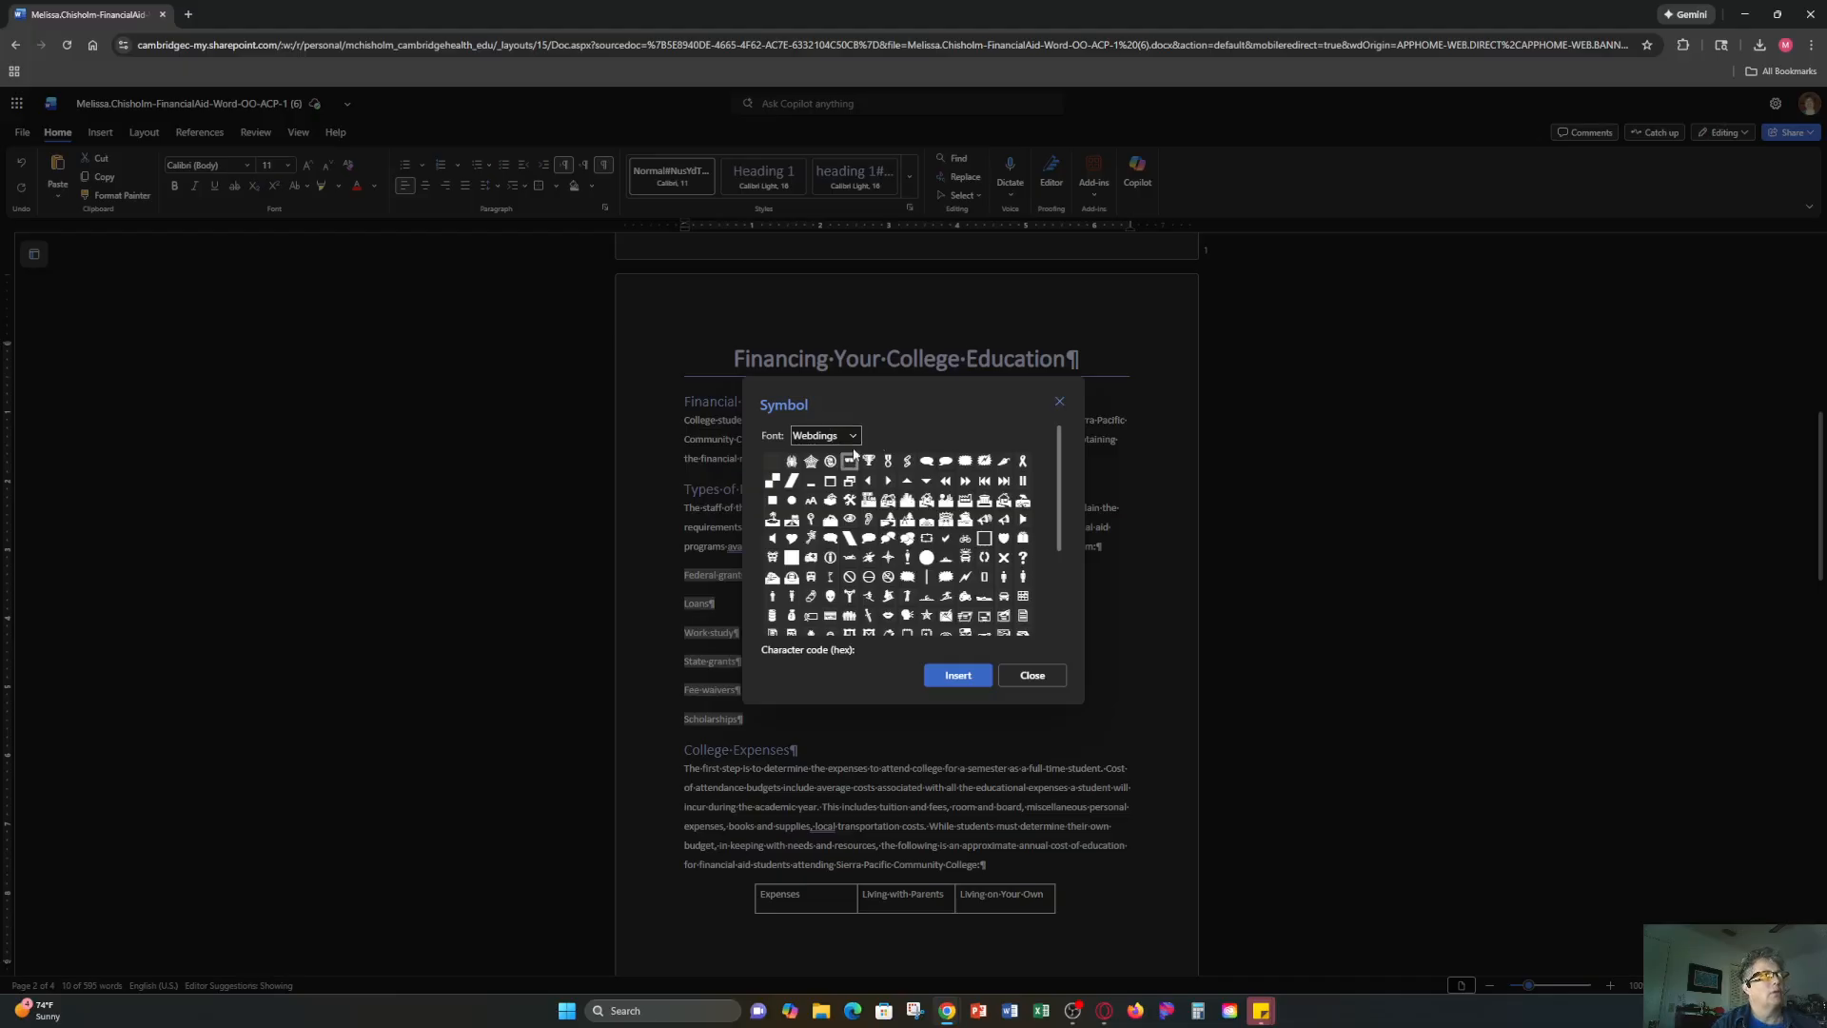
{"action": "left_click_drag", "start_coordinate": [840, 437], "coordinate": [763, 430]}
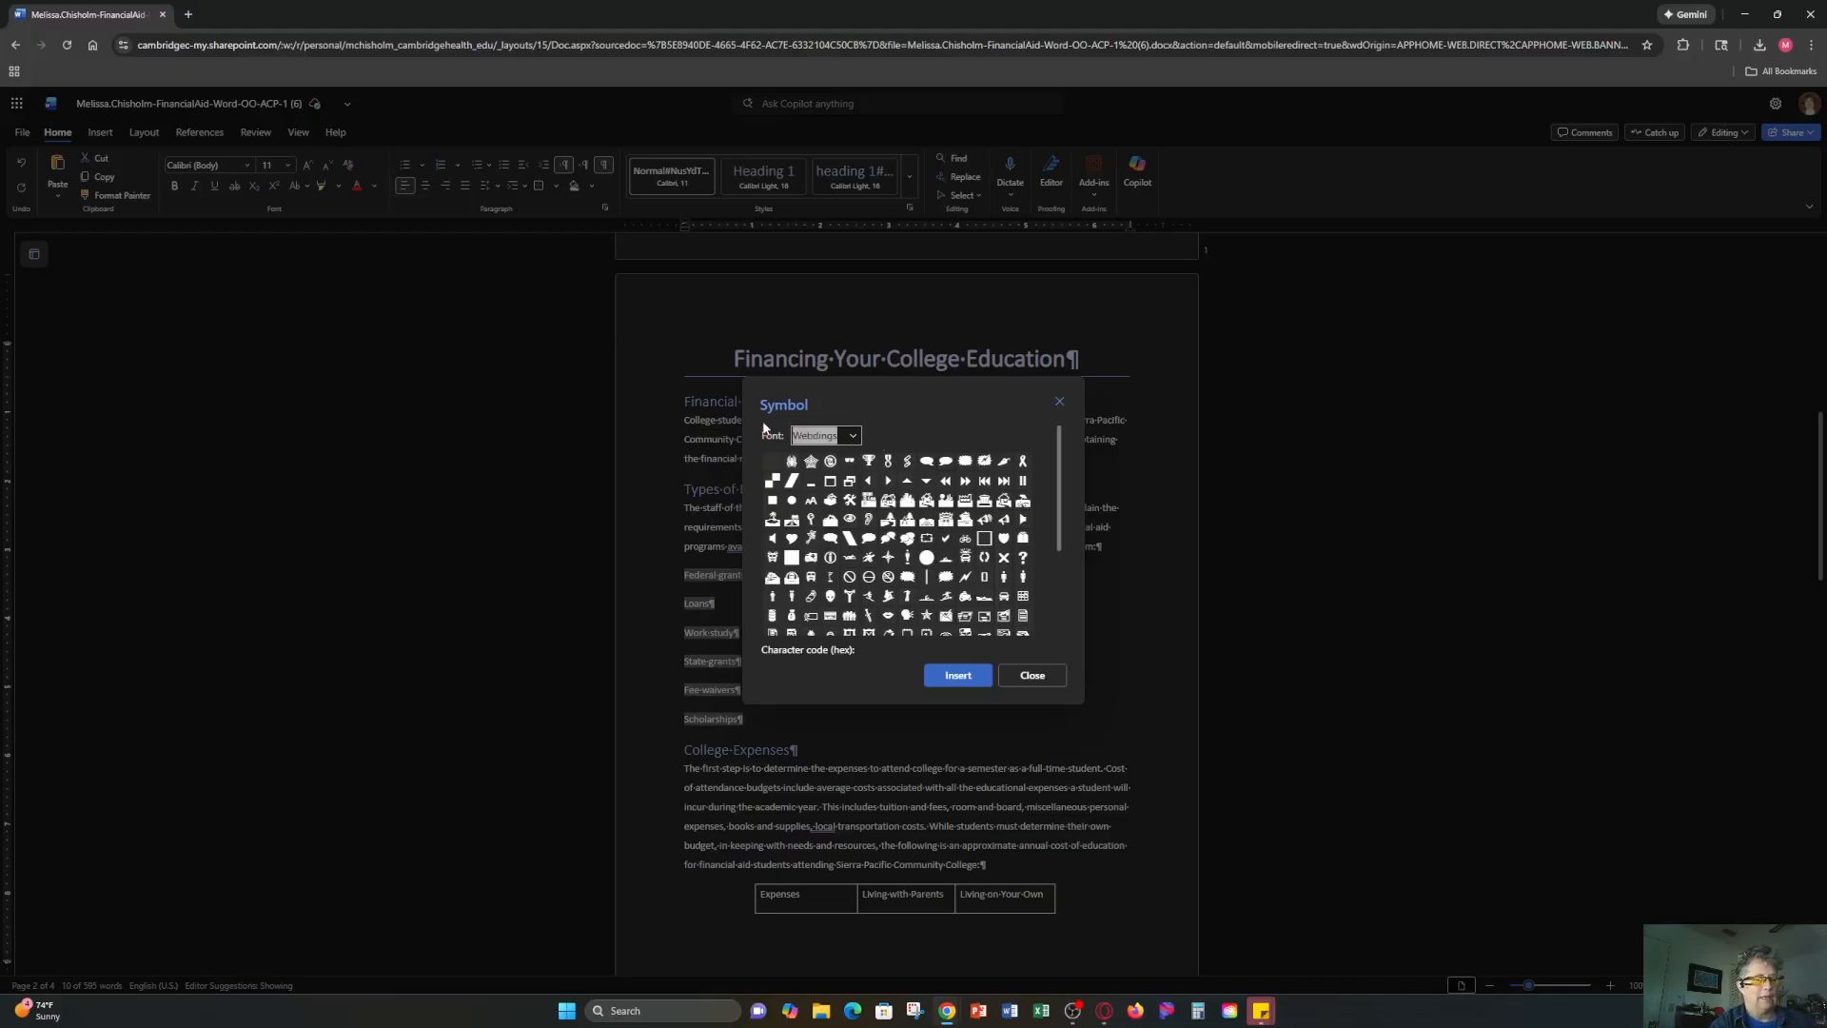
{"action": "type", "text": "Wingdings"}
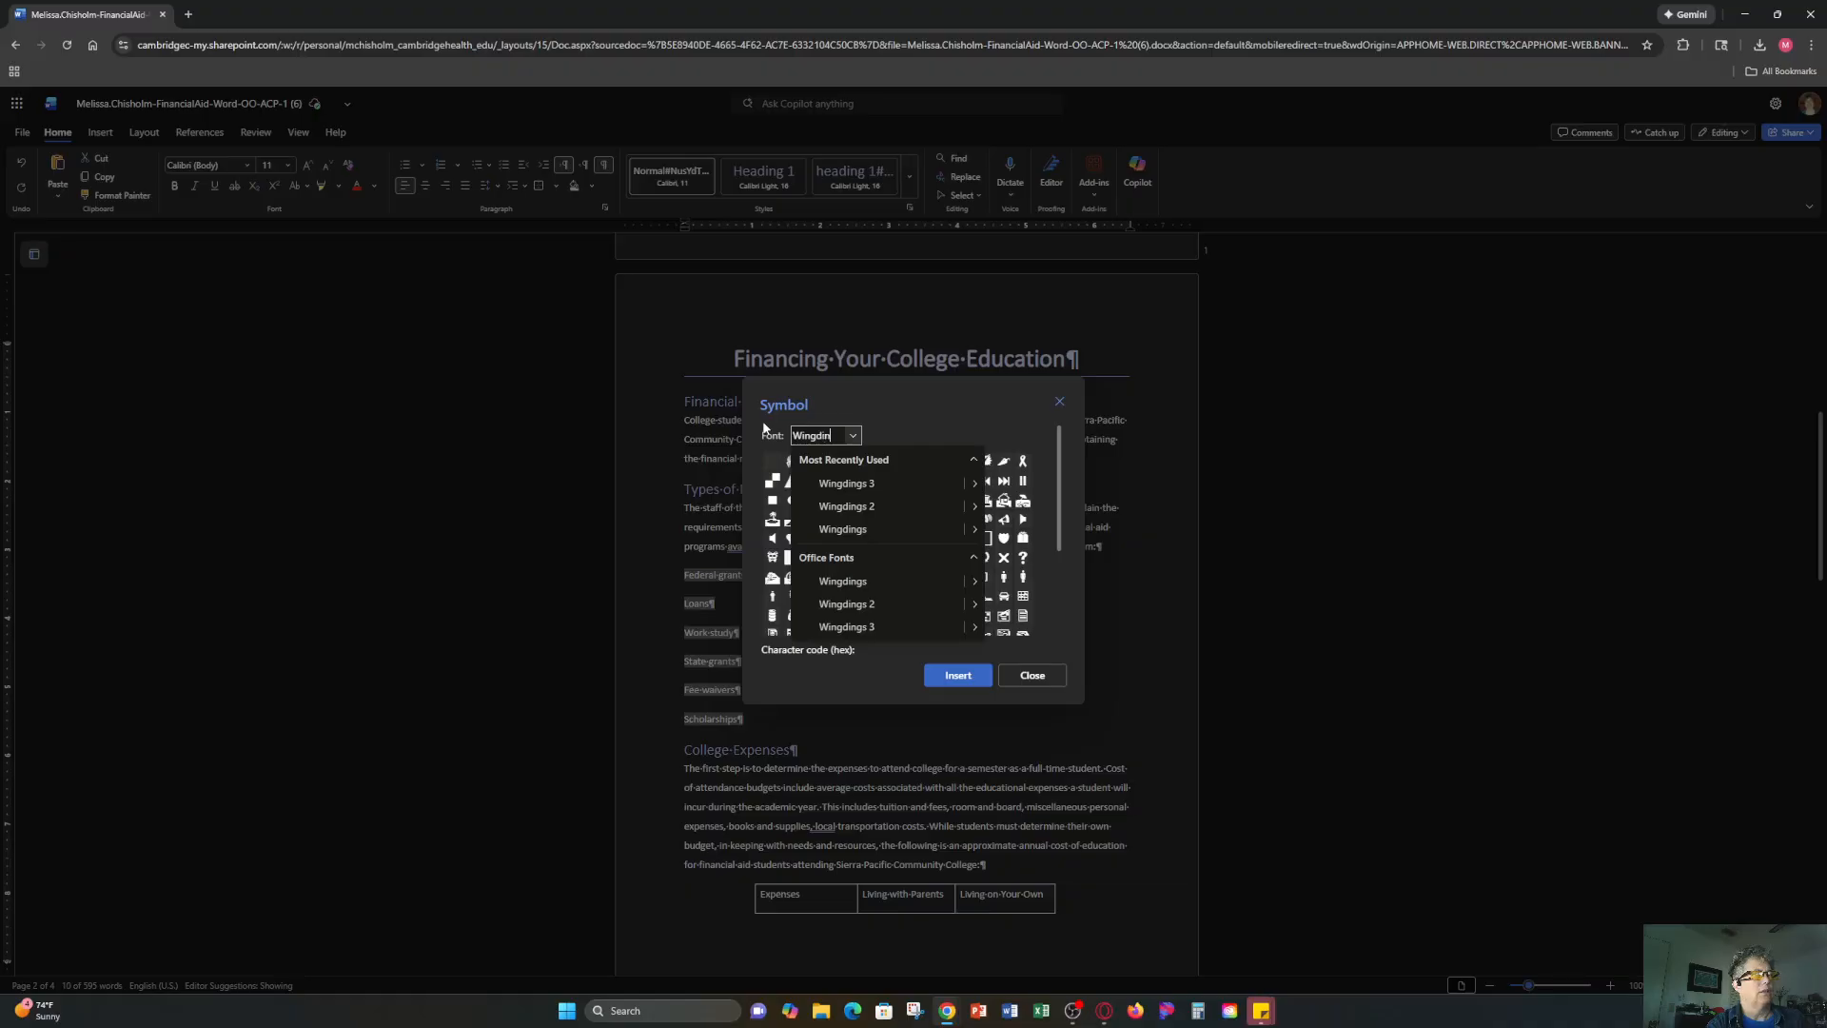
{"action": "left_click", "coordinate": [764, 452]}
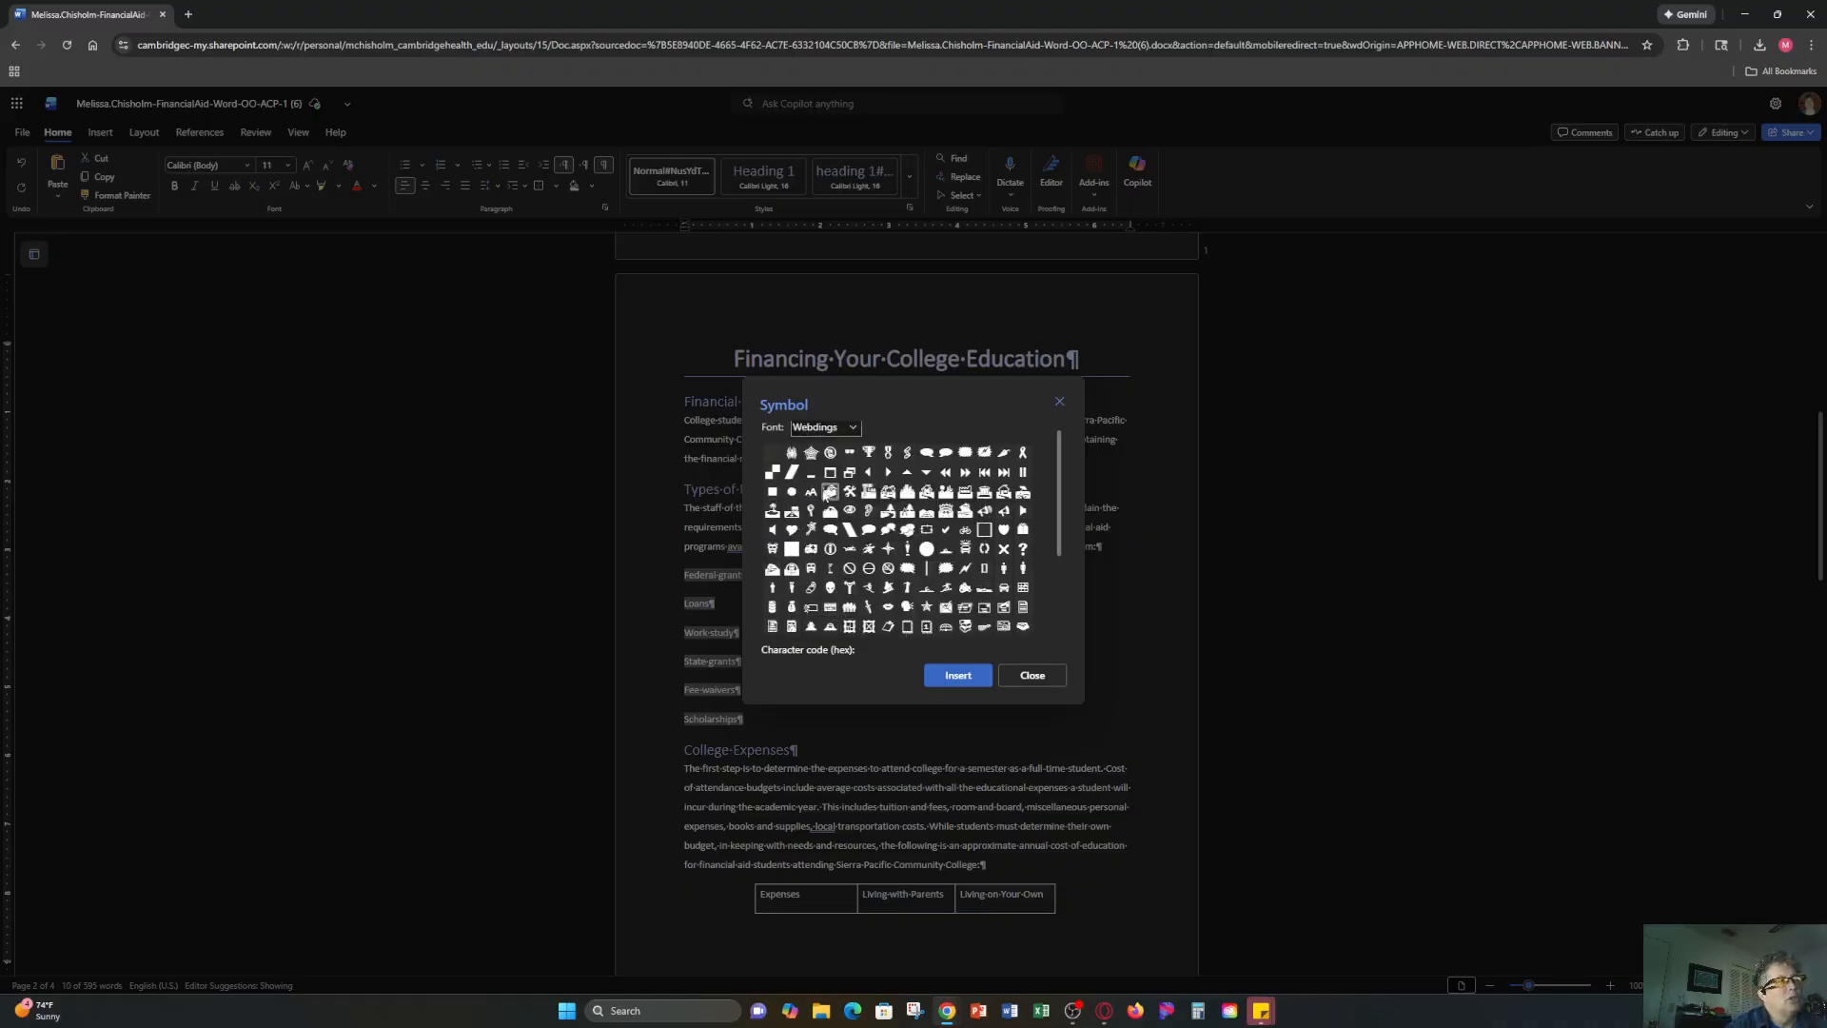
Set the bullet's symbol font to Wingdings and insert the solid square, character code 006e, as the list's bullet.
{"action": "left_click", "coordinate": [853, 429]}
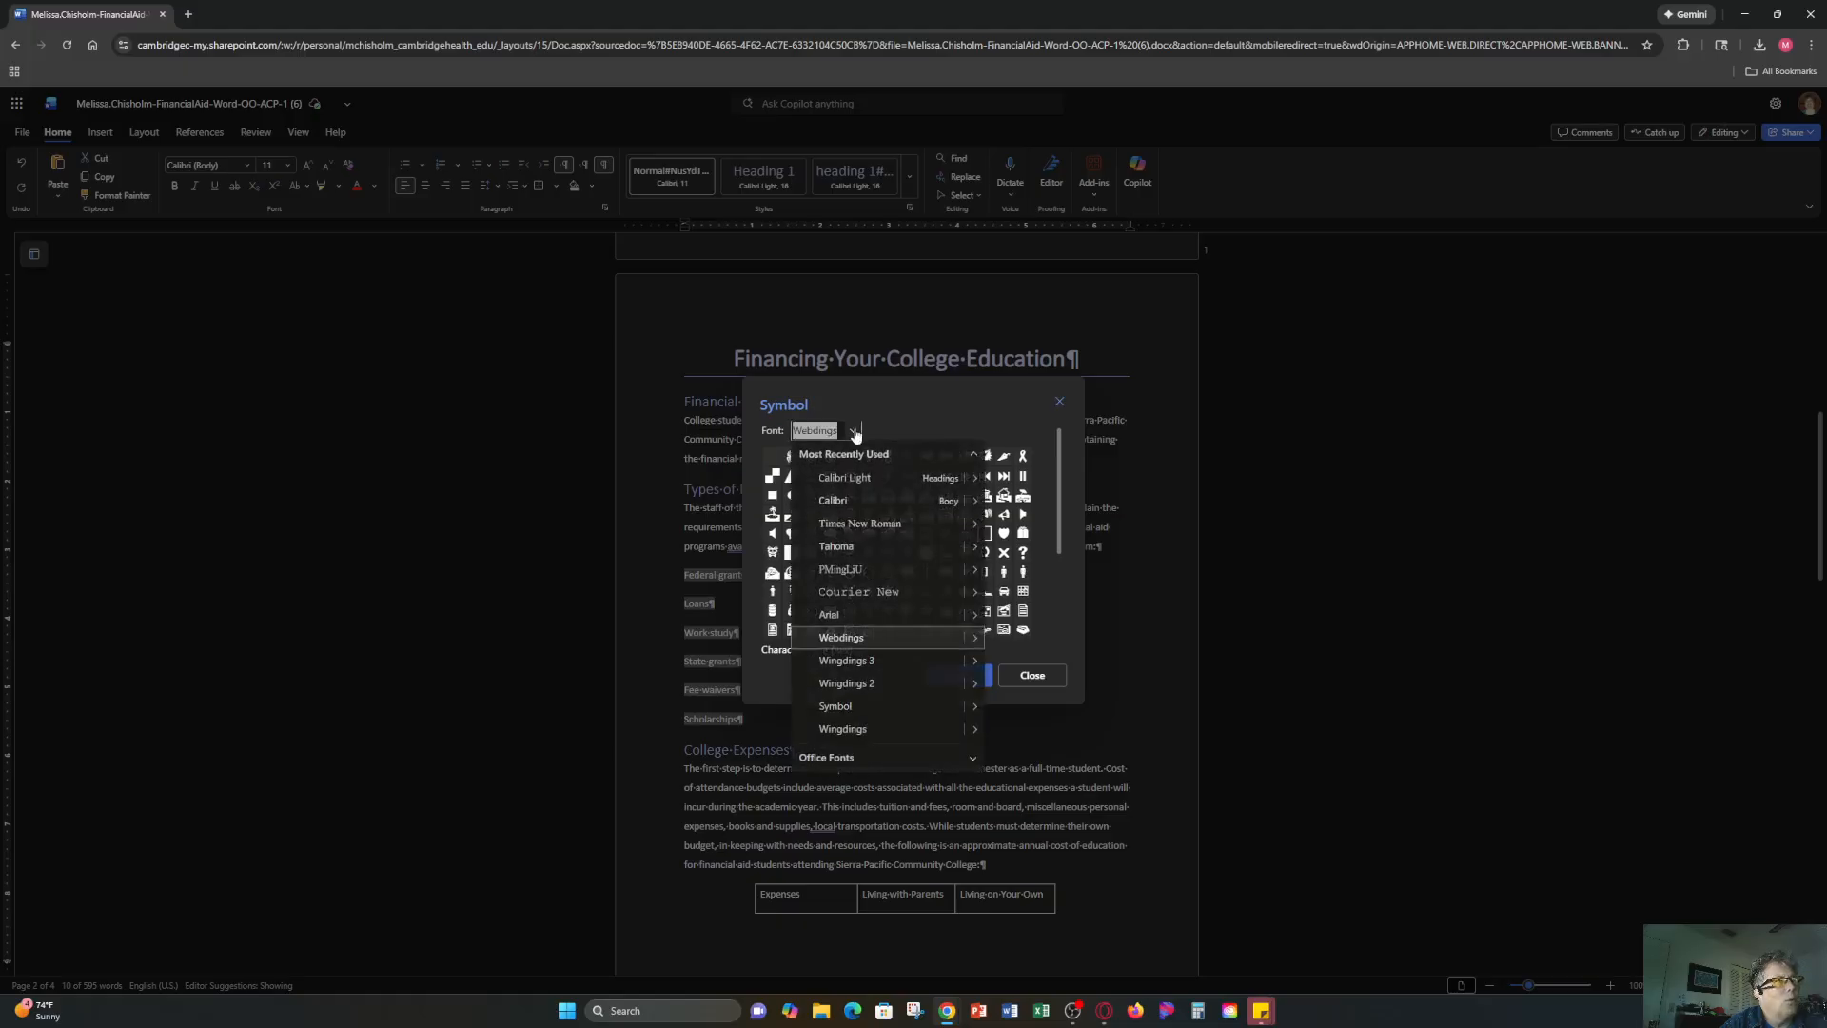
{"action": "left_click", "coordinate": [854, 729]}
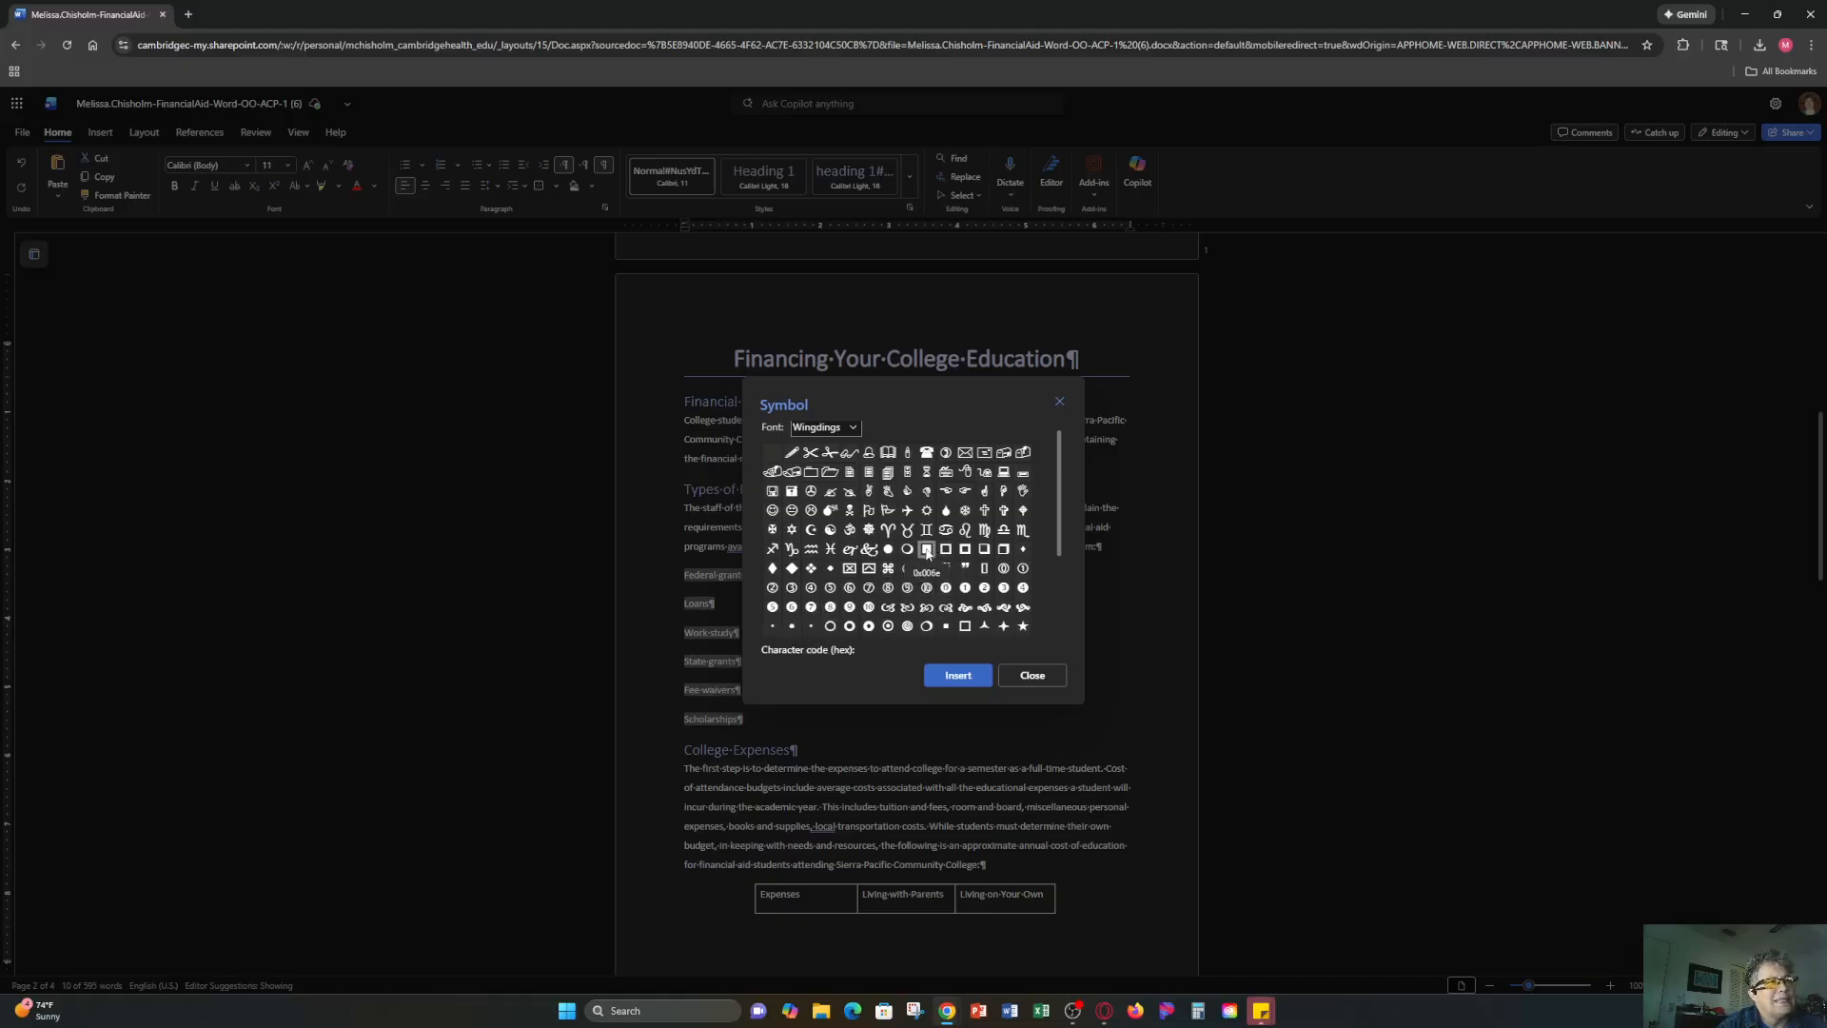
{"action": "left_click", "coordinate": [928, 554]}
{"action": "left_click", "coordinate": [959, 677]}
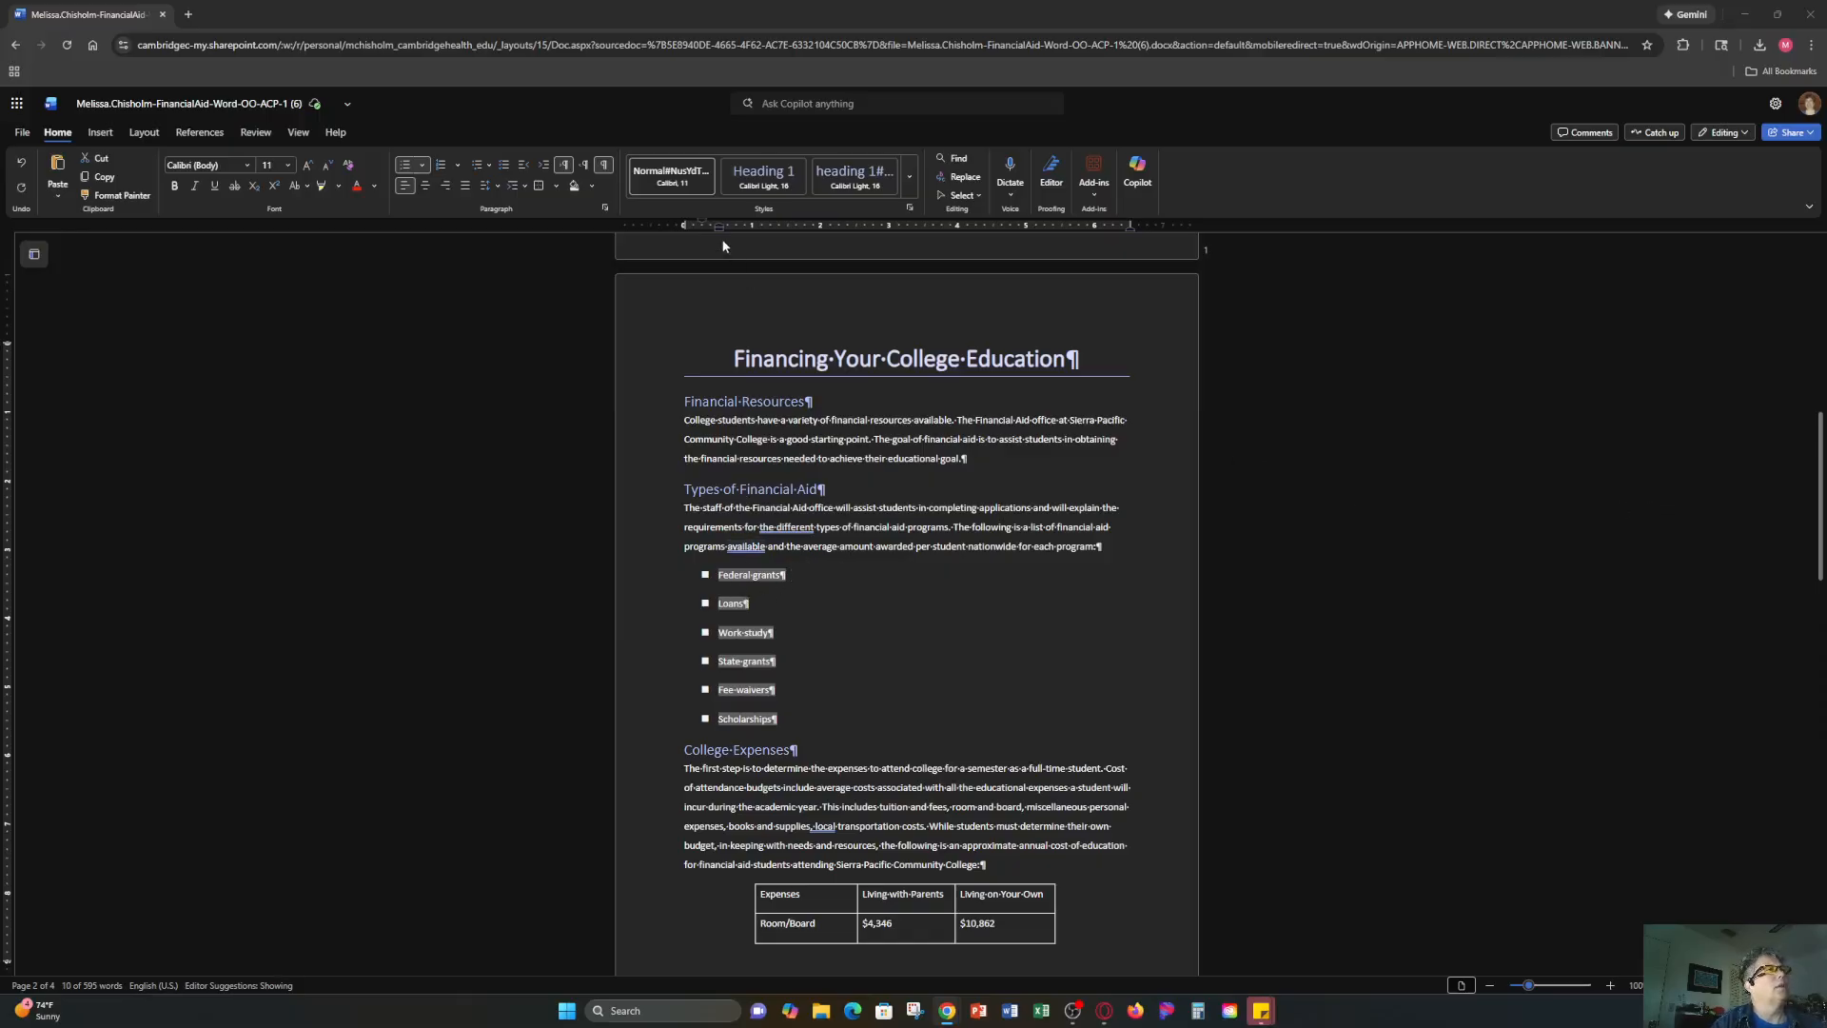
Copy the square-bullet formatting from the financial aid types list to the six paragraphs from "Parents are considered" through "Financial aid workshops".
{"action": "left_click_drag", "start_coordinate": [717, 228], "coordinate": [720, 232]}
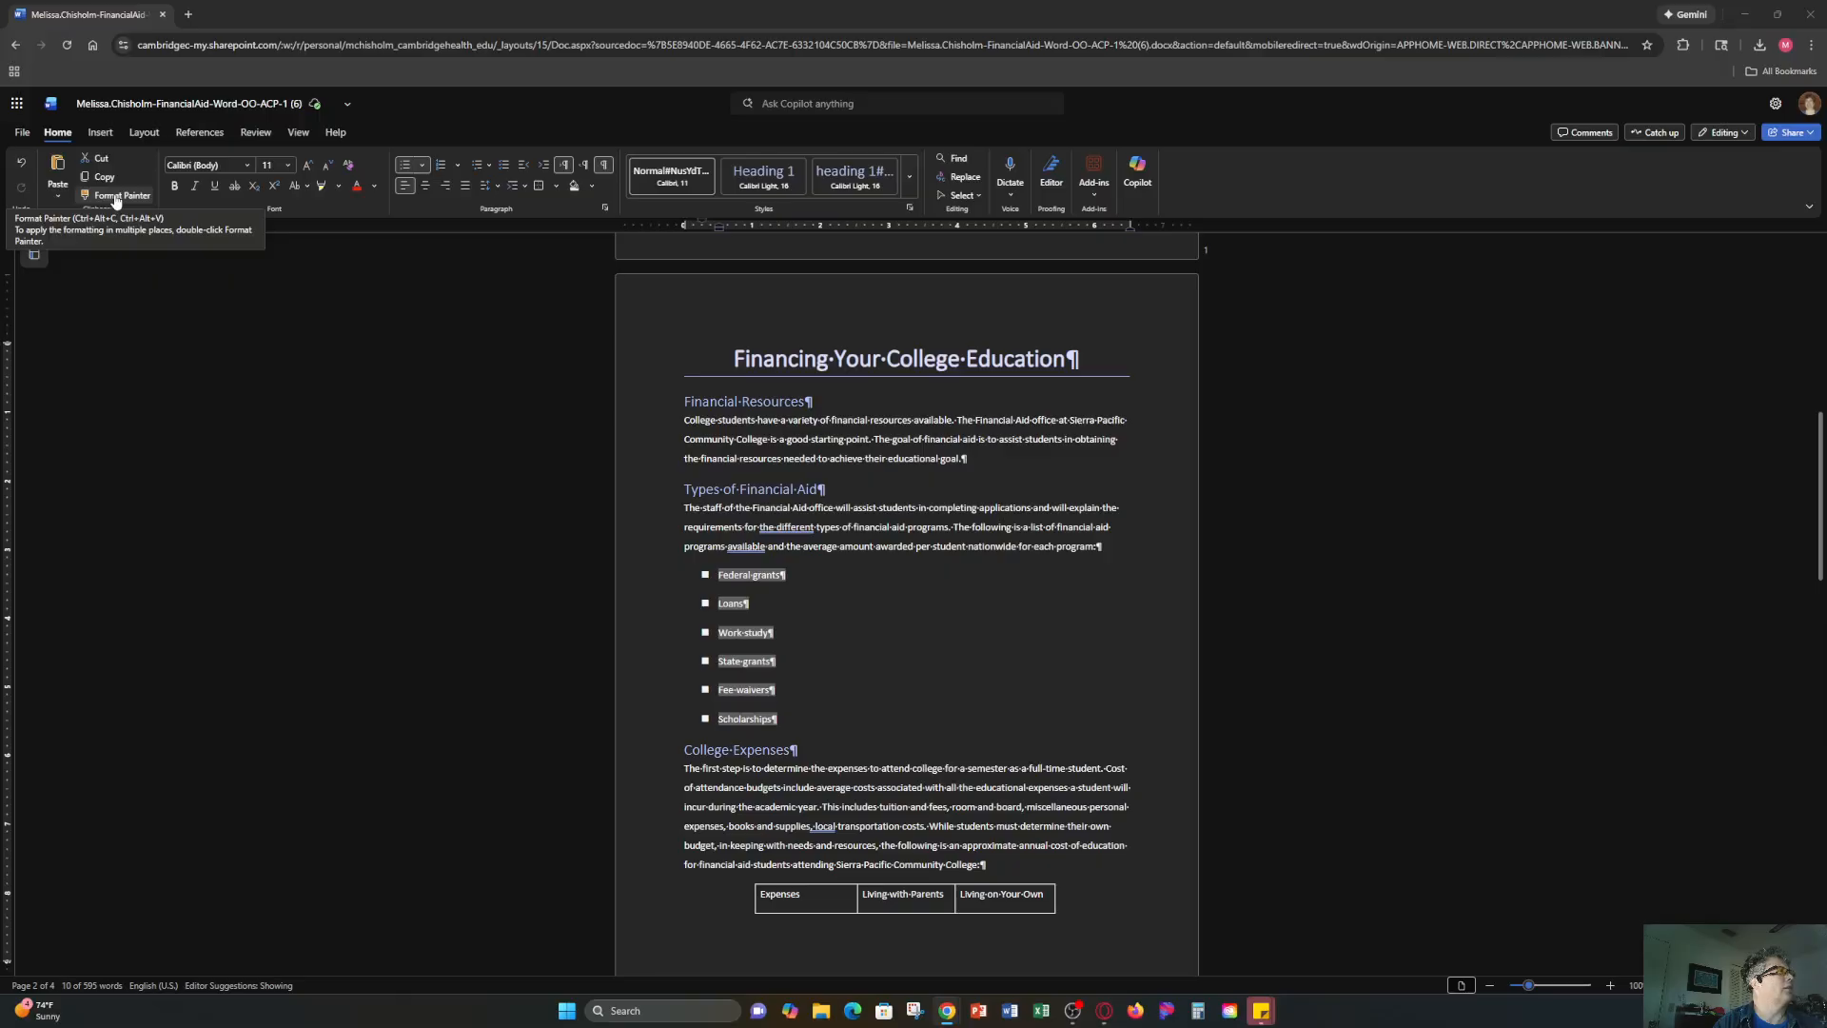
{"action": "left_click", "coordinate": [115, 196]}
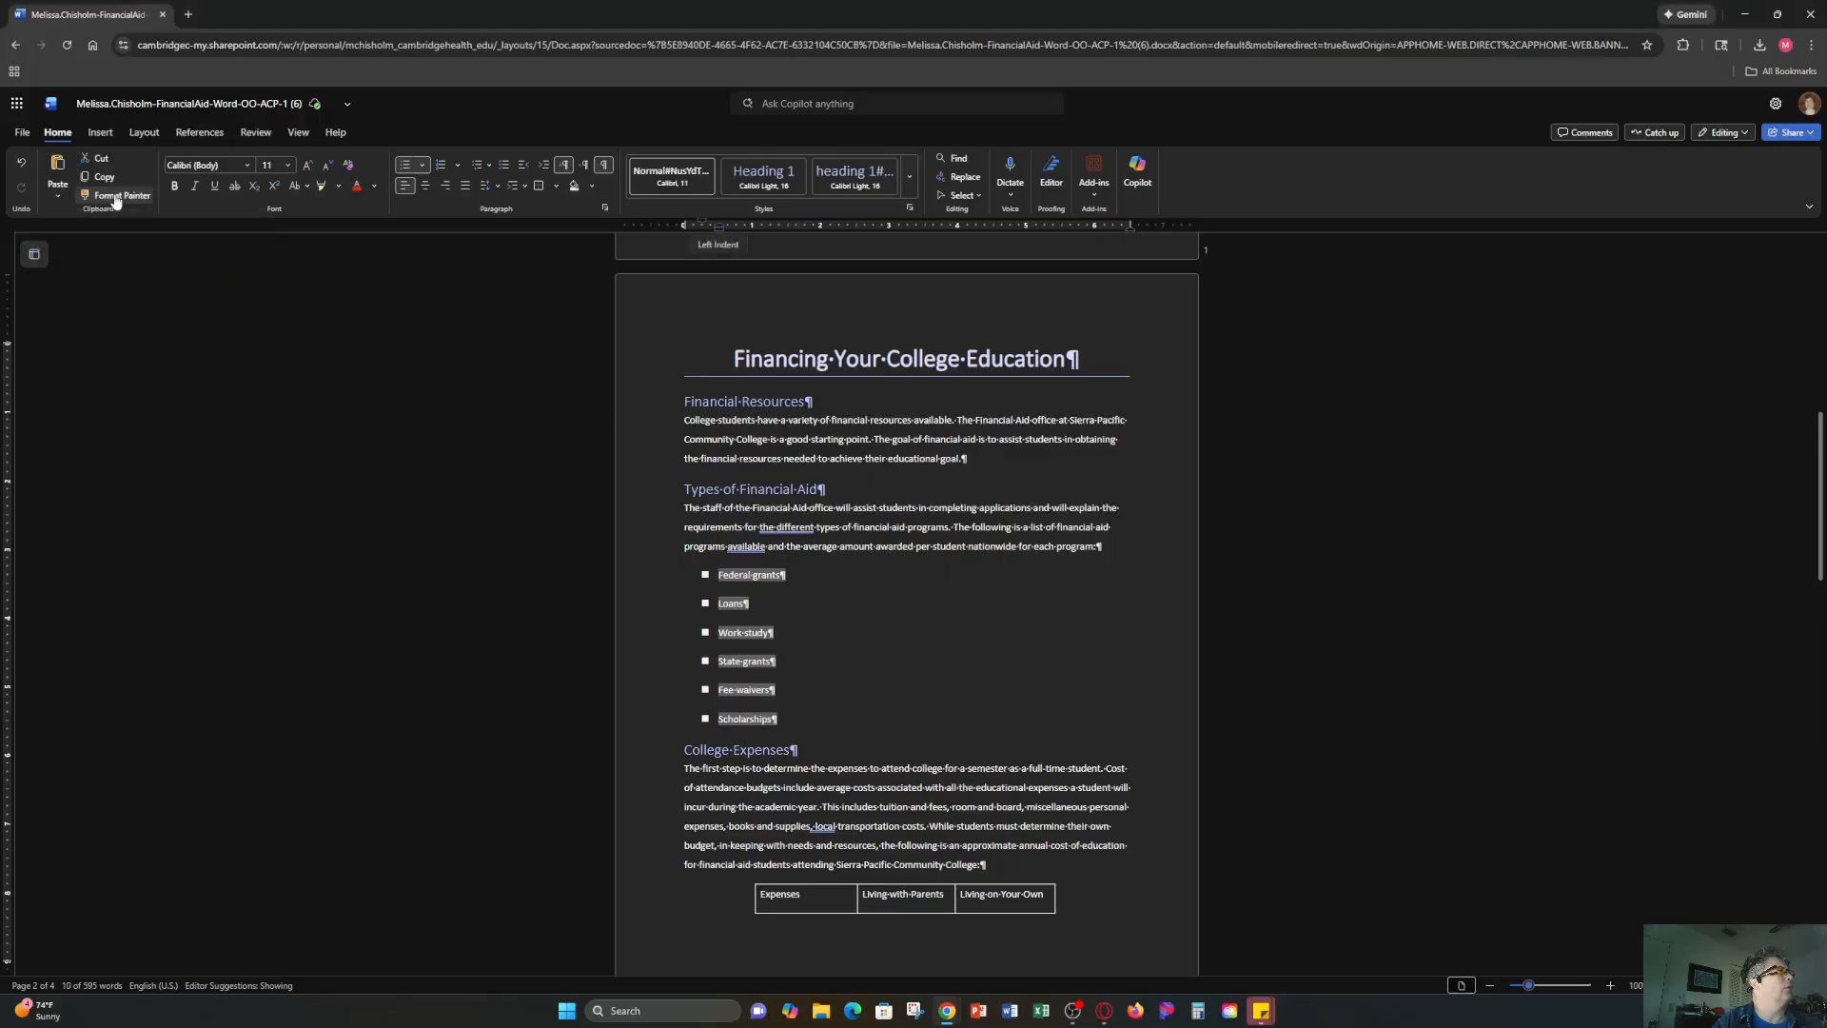
{"action": "scroll", "coordinate": [628, 367], "scroll_direction": "down", "scroll_amount": 5}
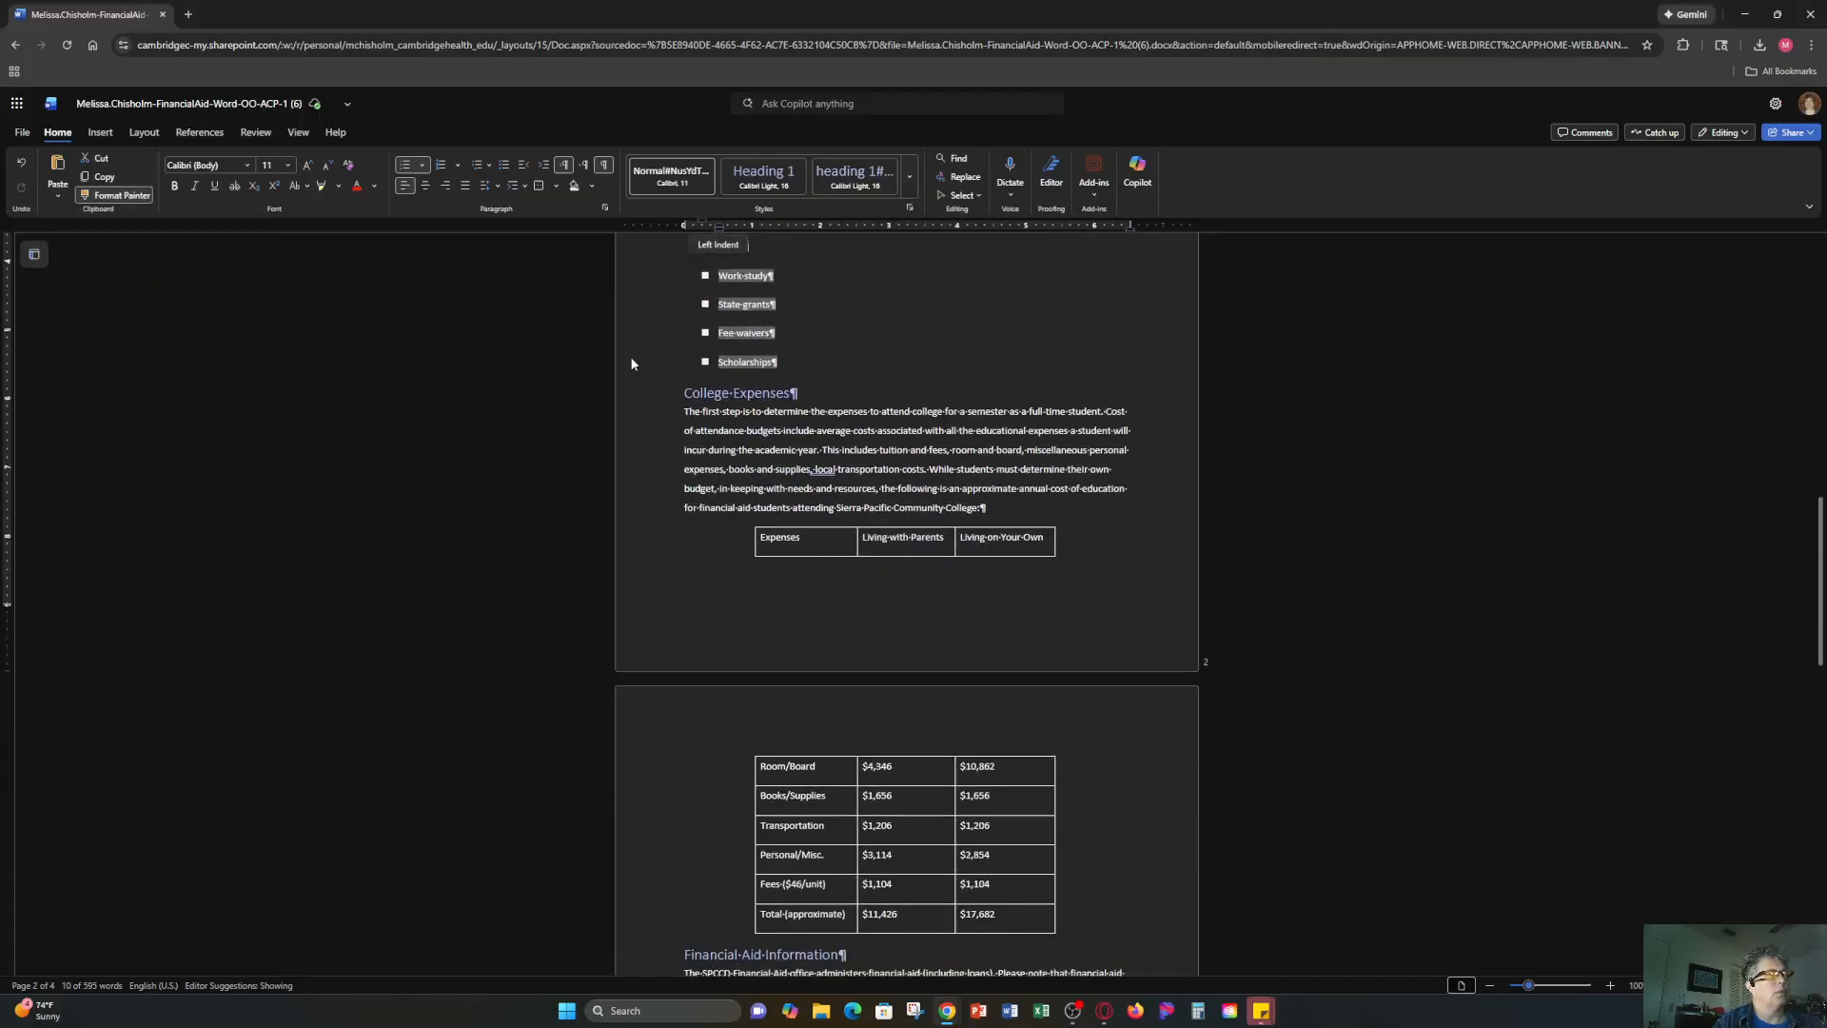
{"action": "scroll", "coordinate": [685, 555], "scroll_direction": "down", "scroll_amount": 4}
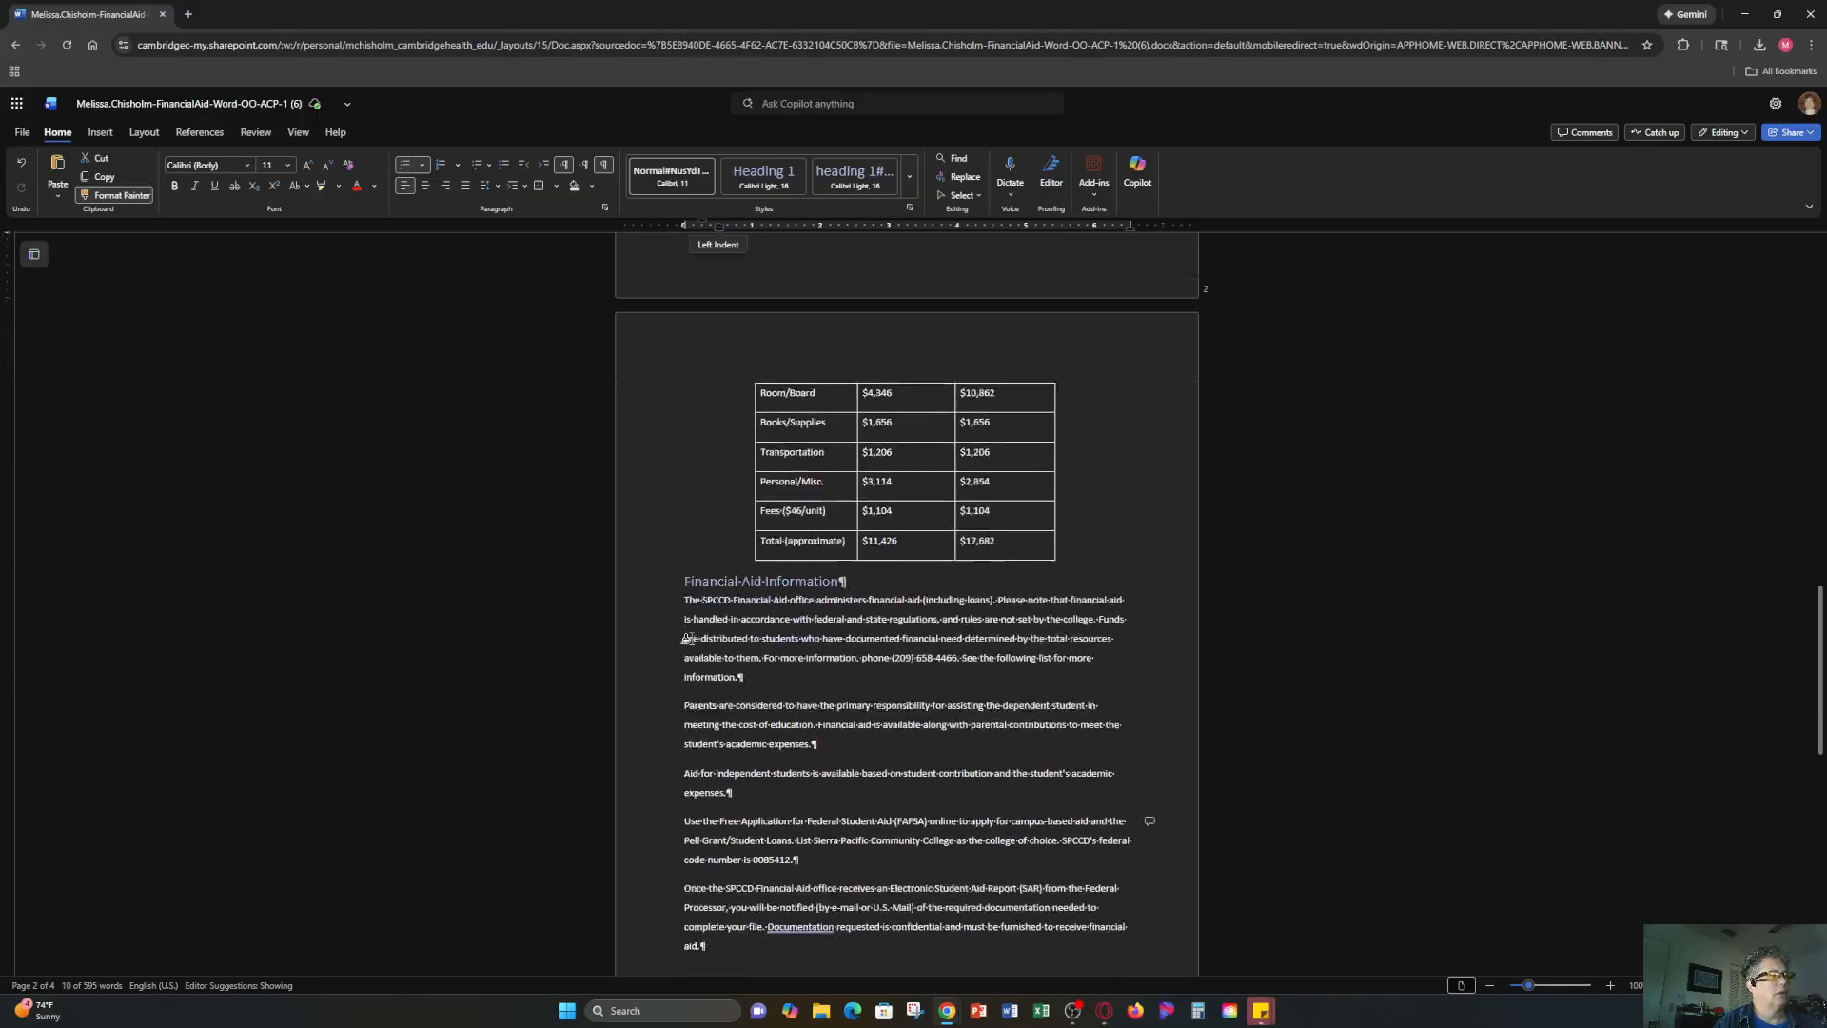
{"action": "scroll", "coordinate": [688, 631], "scroll_direction": "down", "scroll_amount": 1}
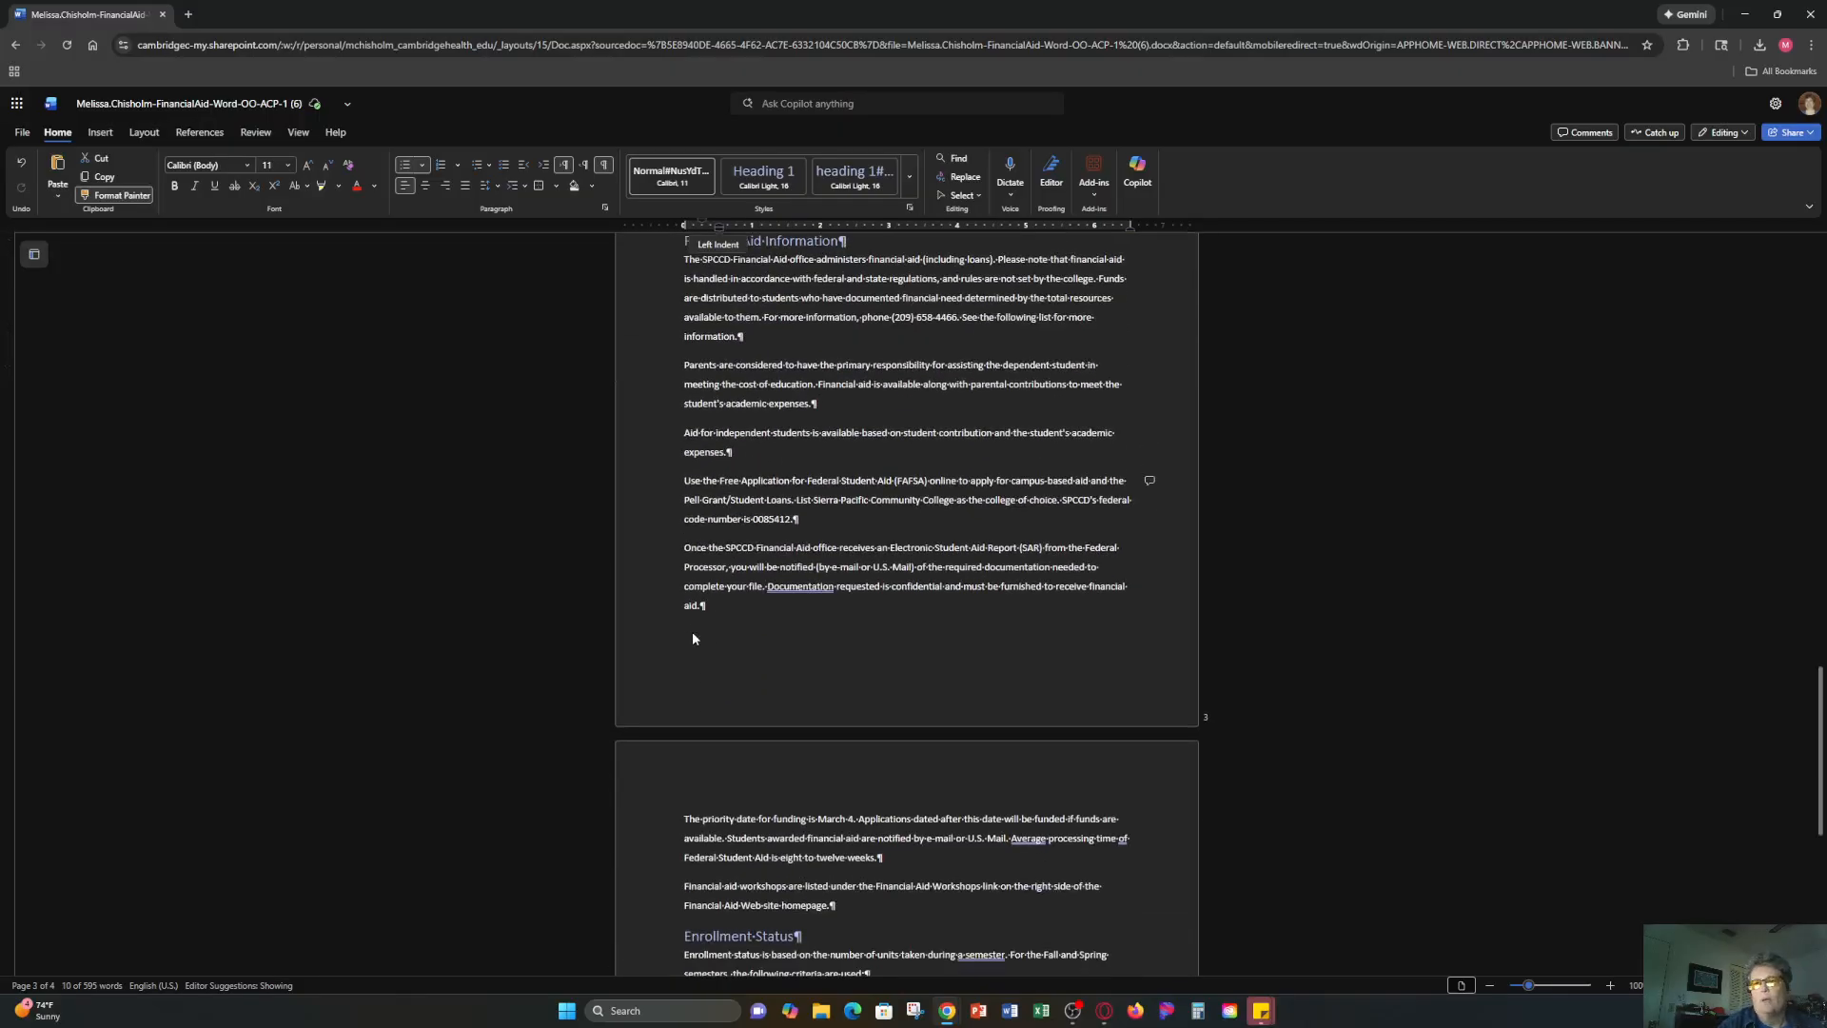
{"action": "scroll", "coordinate": [960, 584], "scroll_direction": "down", "scroll_amount": 3}
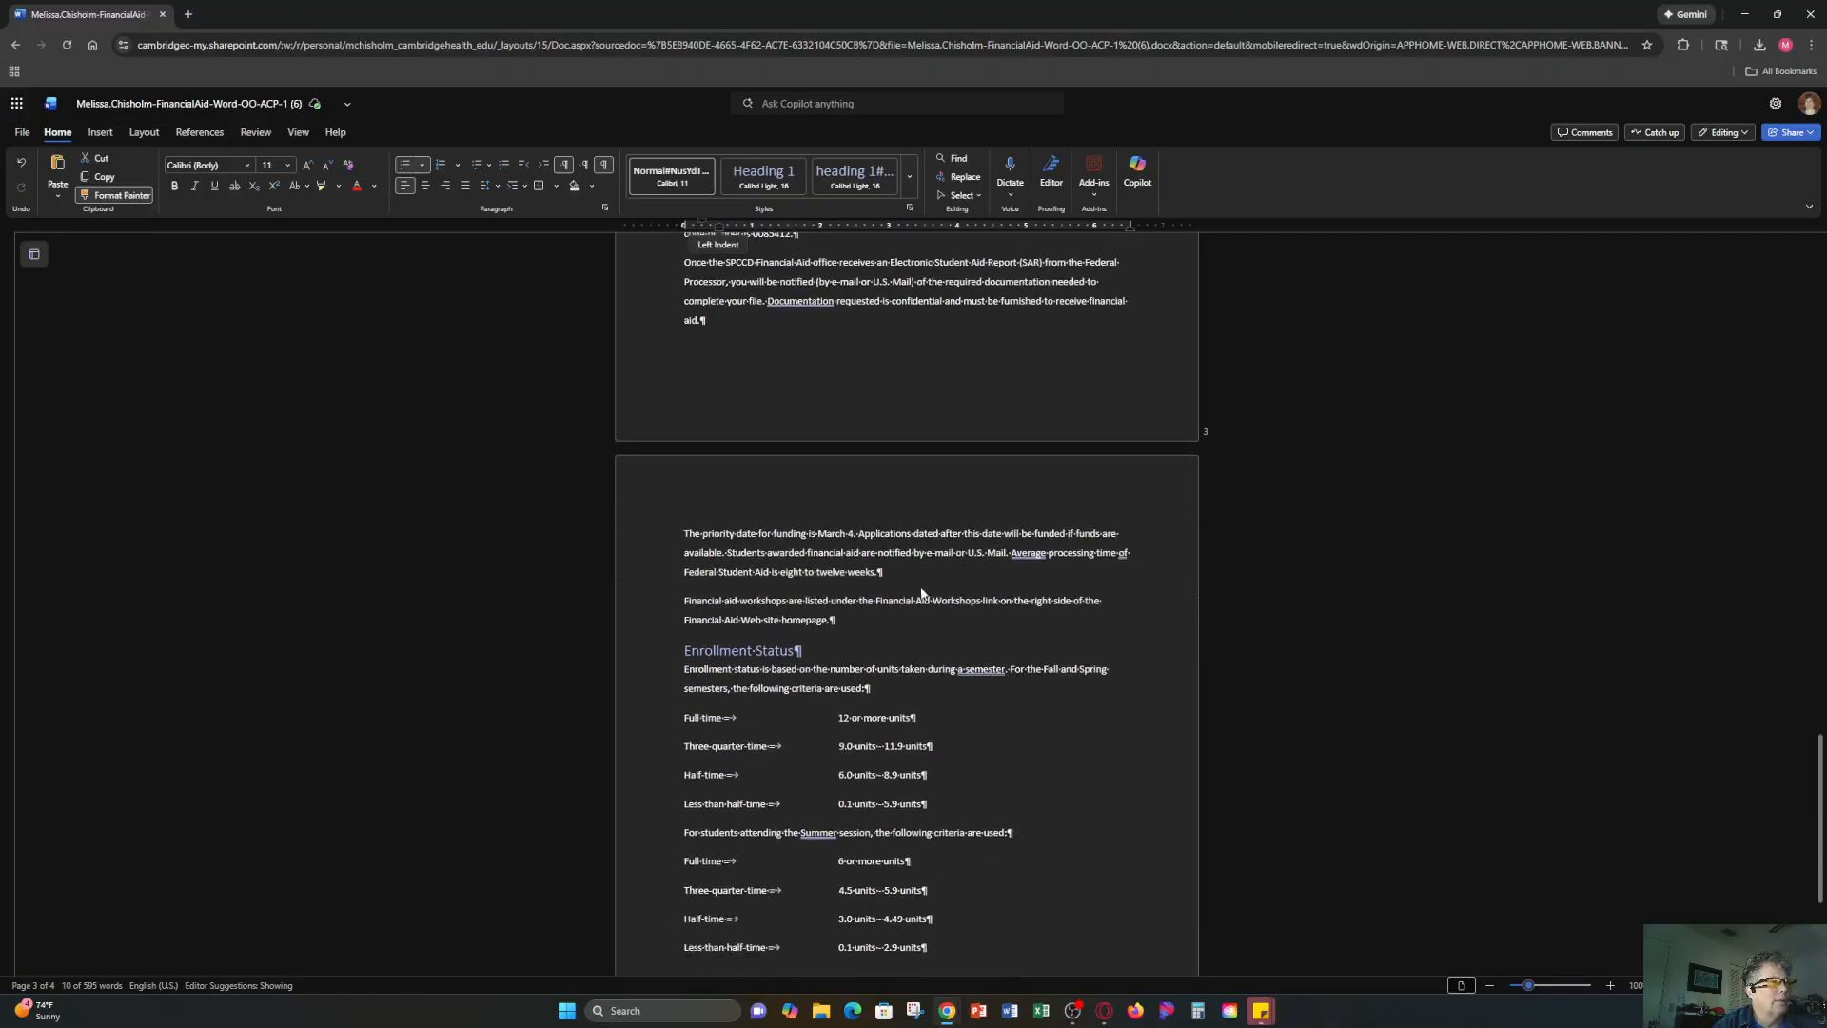
{"action": "scroll", "coordinate": [920, 511], "scroll_direction": "up", "scroll_amount": 2}
{"action": "scroll", "coordinate": [921, 511], "scroll_direction": "up", "scroll_amount": 1}
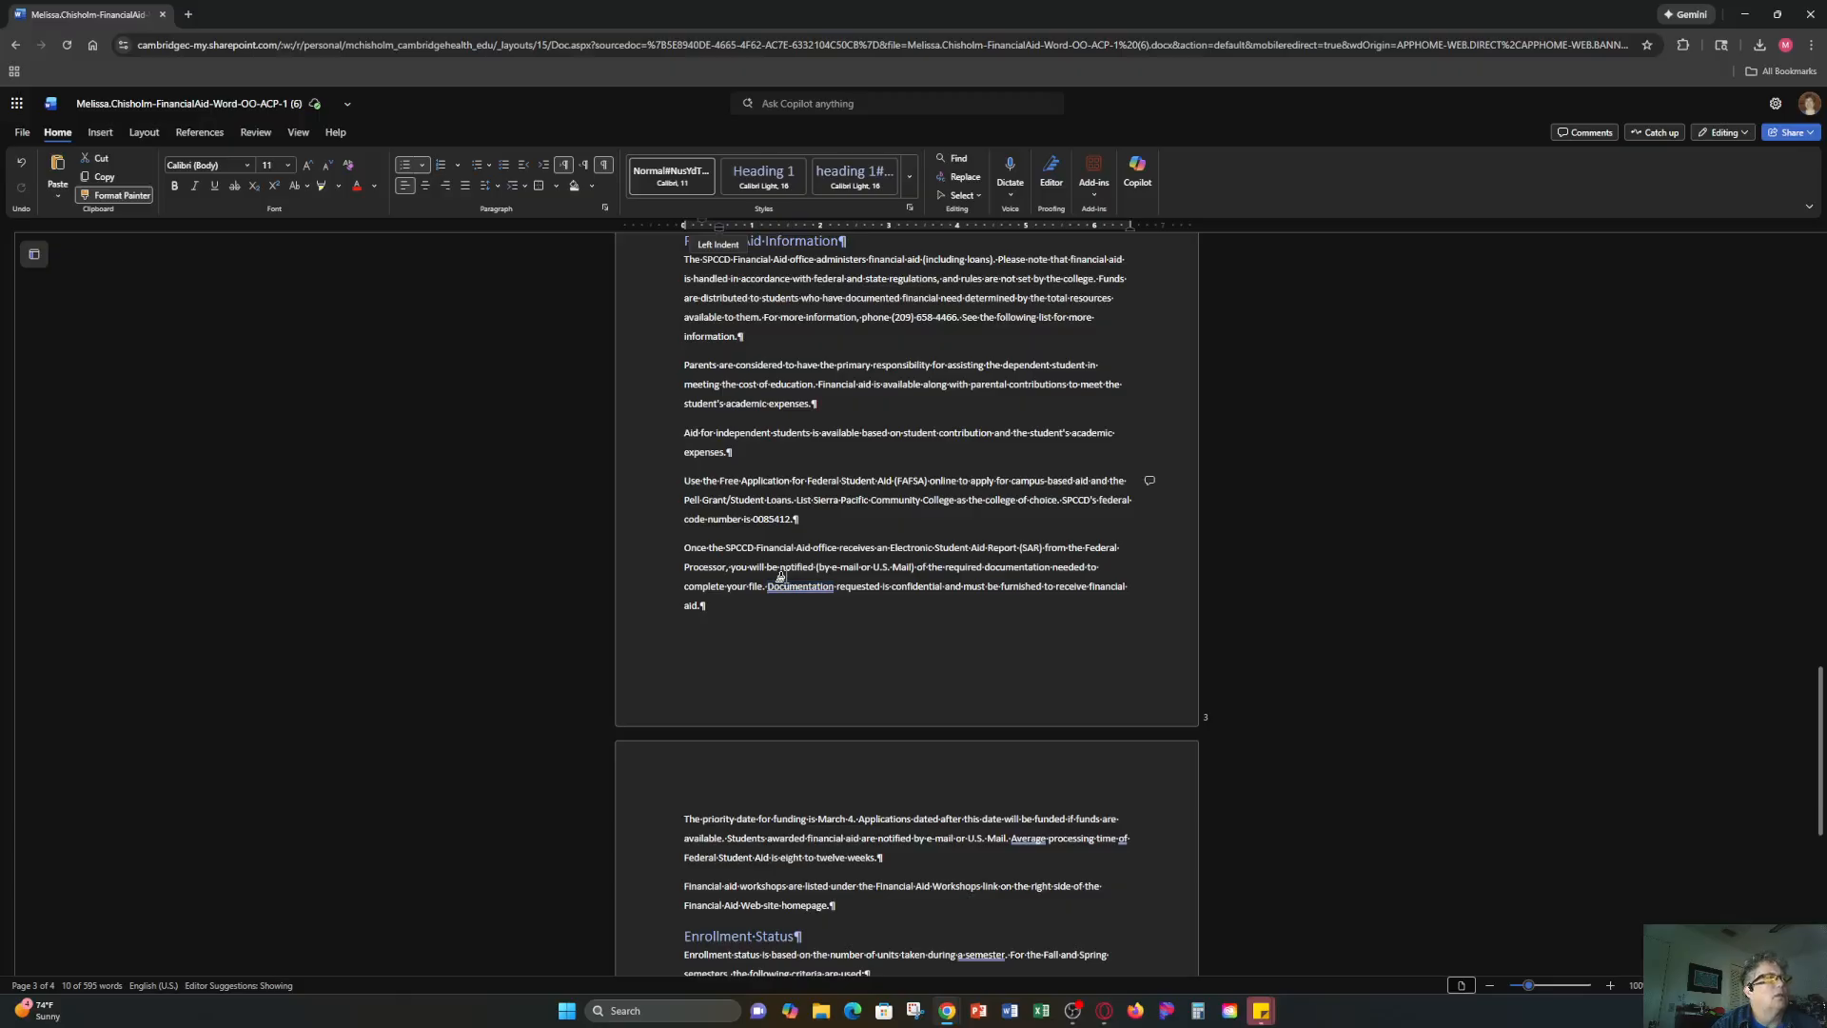
{"action": "scroll", "coordinate": [900, 549], "scroll_direction": "up", "scroll_amount": 1}
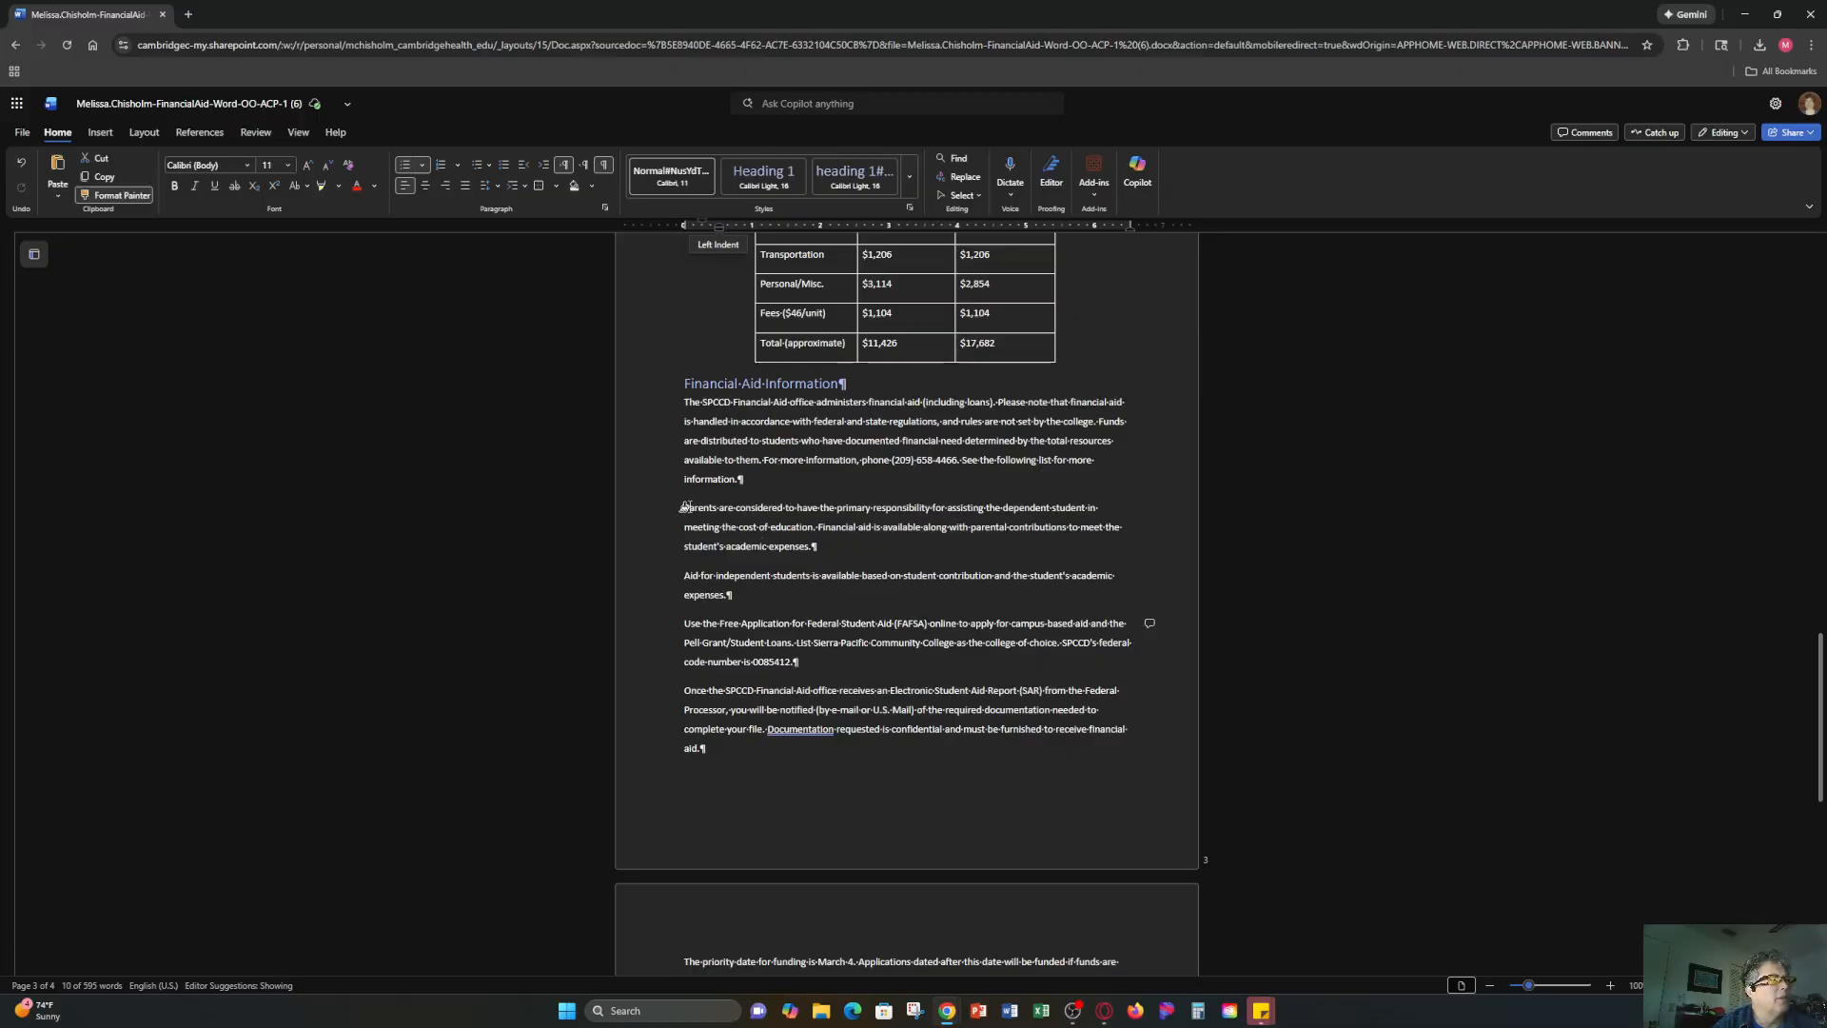
{"action": "left_click_drag", "start_coordinate": [681, 508], "coordinate": [733, 764]}
{"action": "left_click_drag", "start_coordinate": [740, 827], "coordinate": [841, 911]}
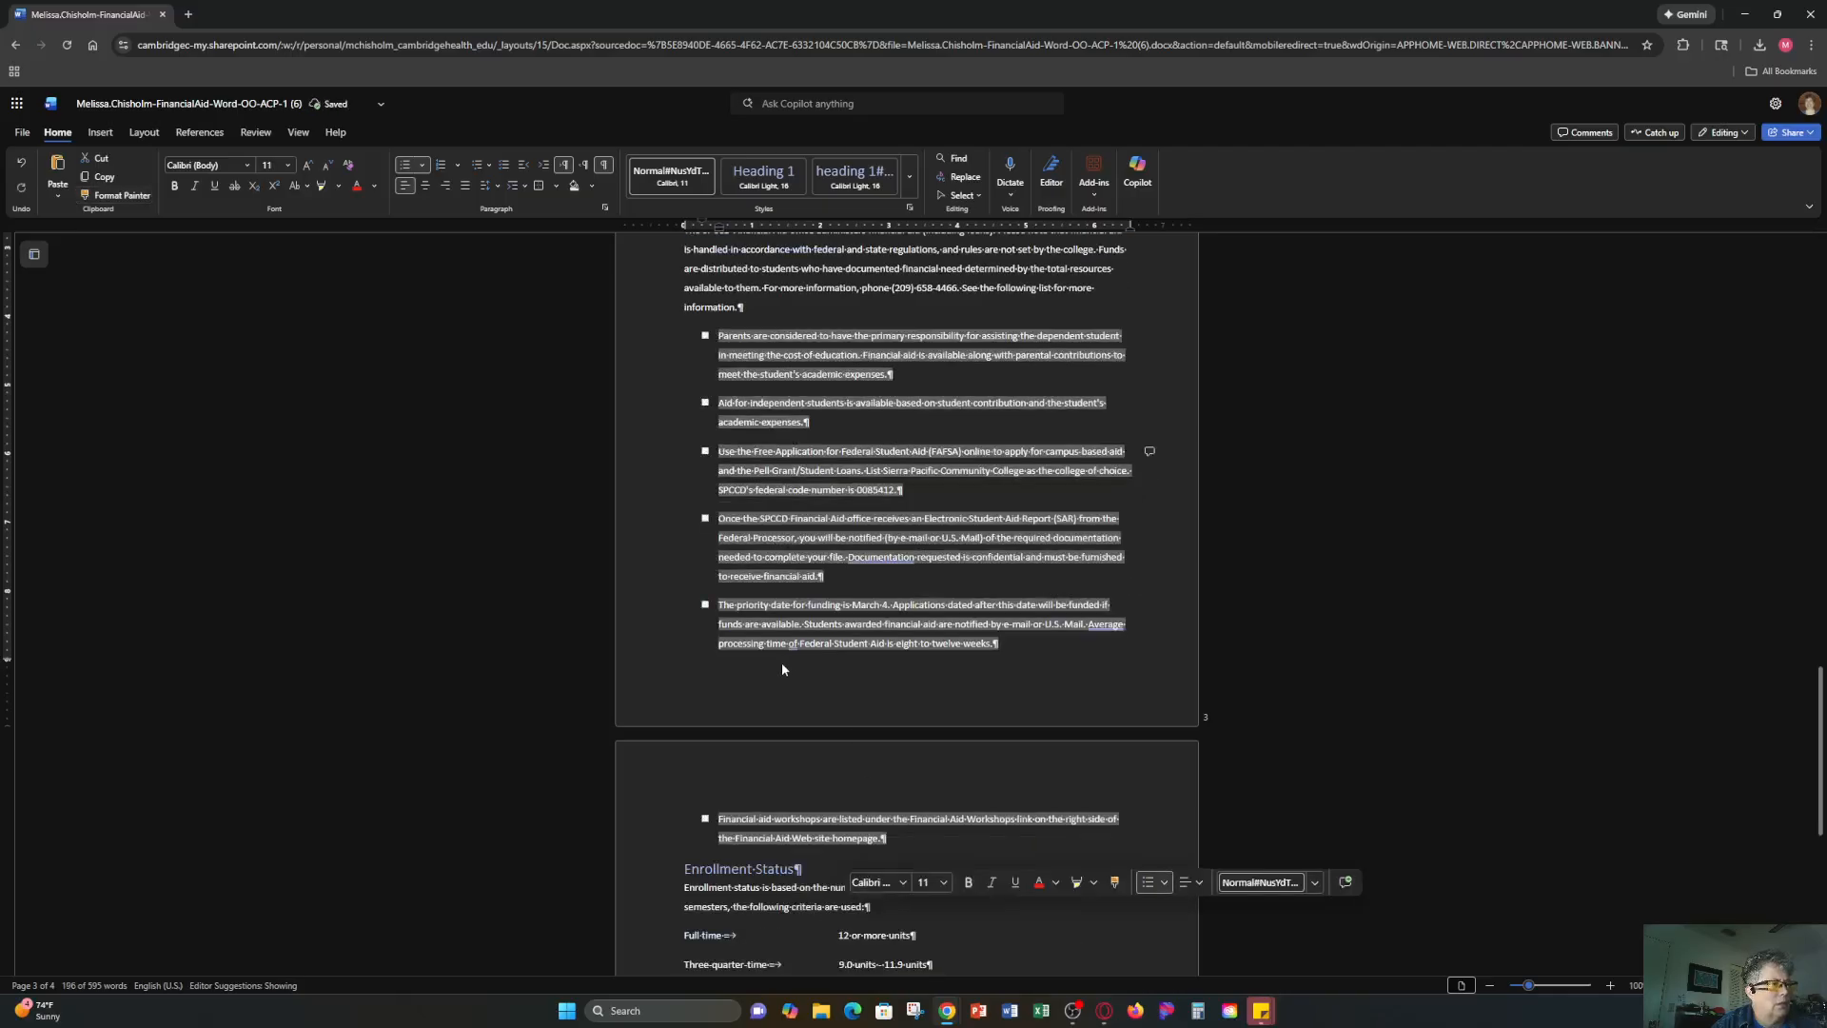
Copy the square-bullet formatting to the four Fall and Spring enrollment lines, from "Full-time" to "Less than half-time".
{"action": "scroll", "coordinate": [780, 662], "scroll_direction": "down", "scroll_amount": 3}
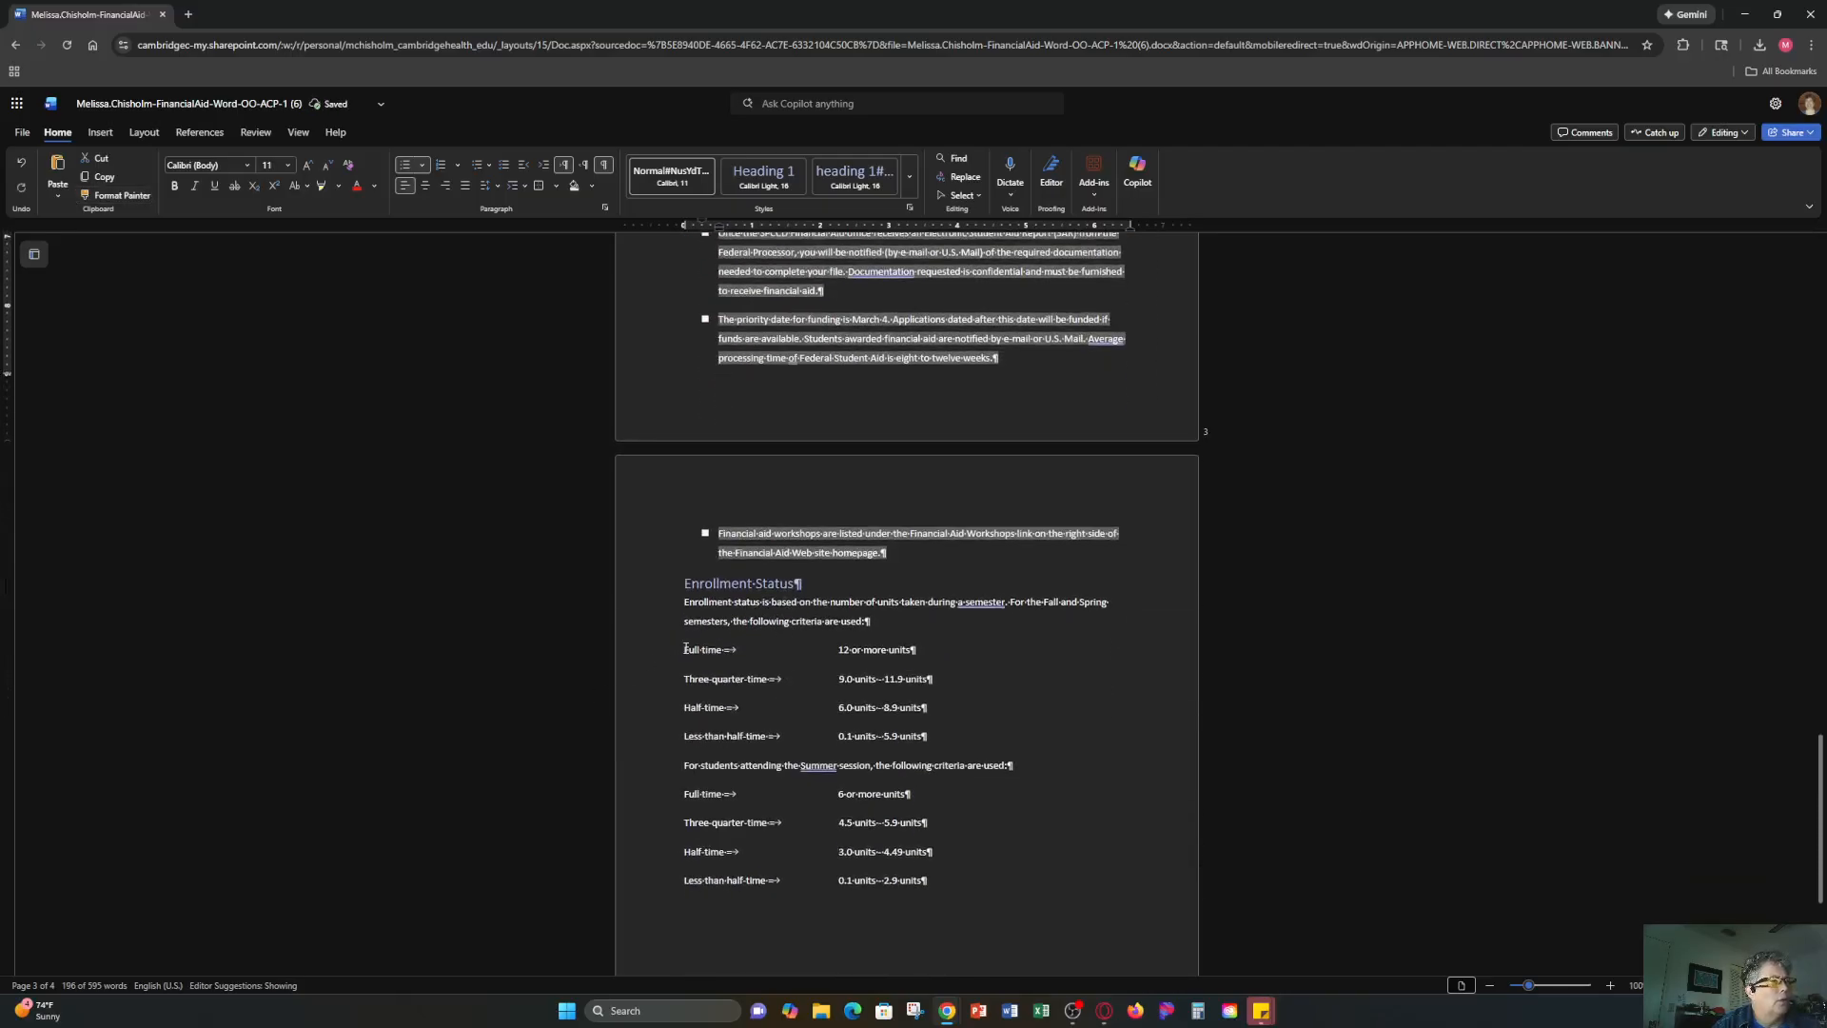
{"action": "left_click", "coordinate": [116, 195]}
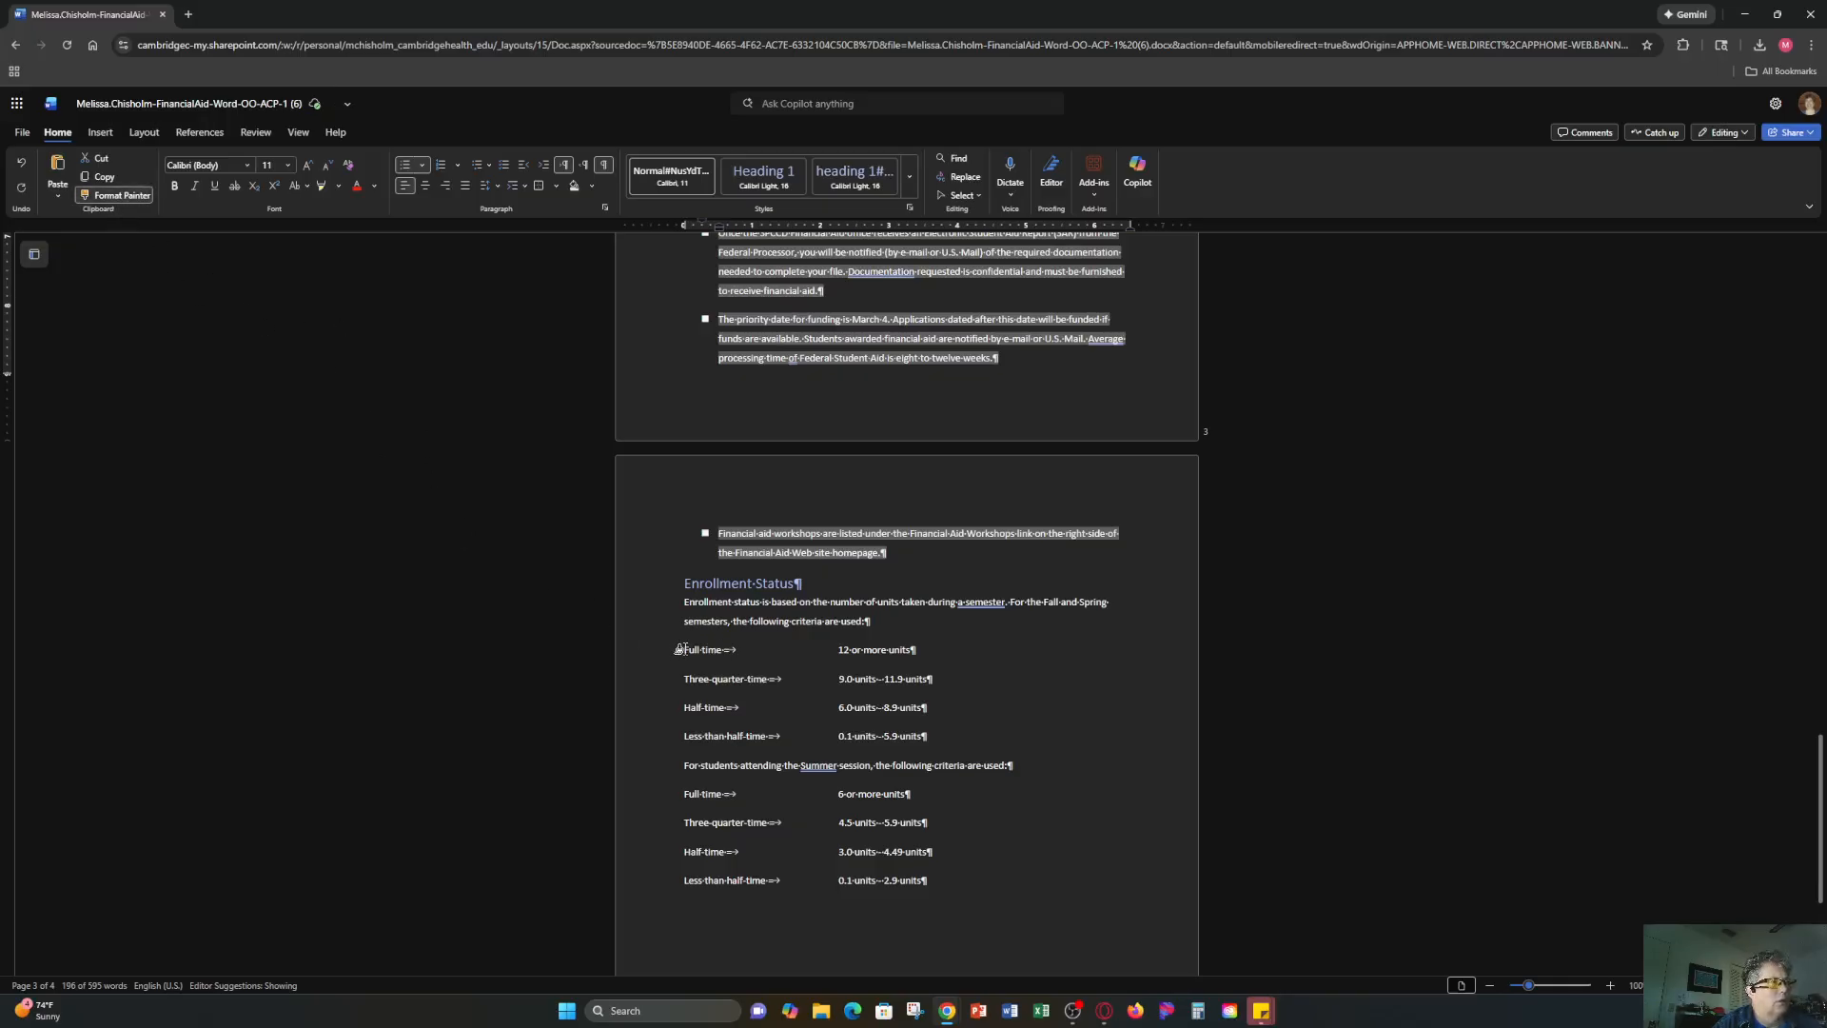
{"action": "left_click_drag", "start_coordinate": [681, 647], "coordinate": [930, 746]}
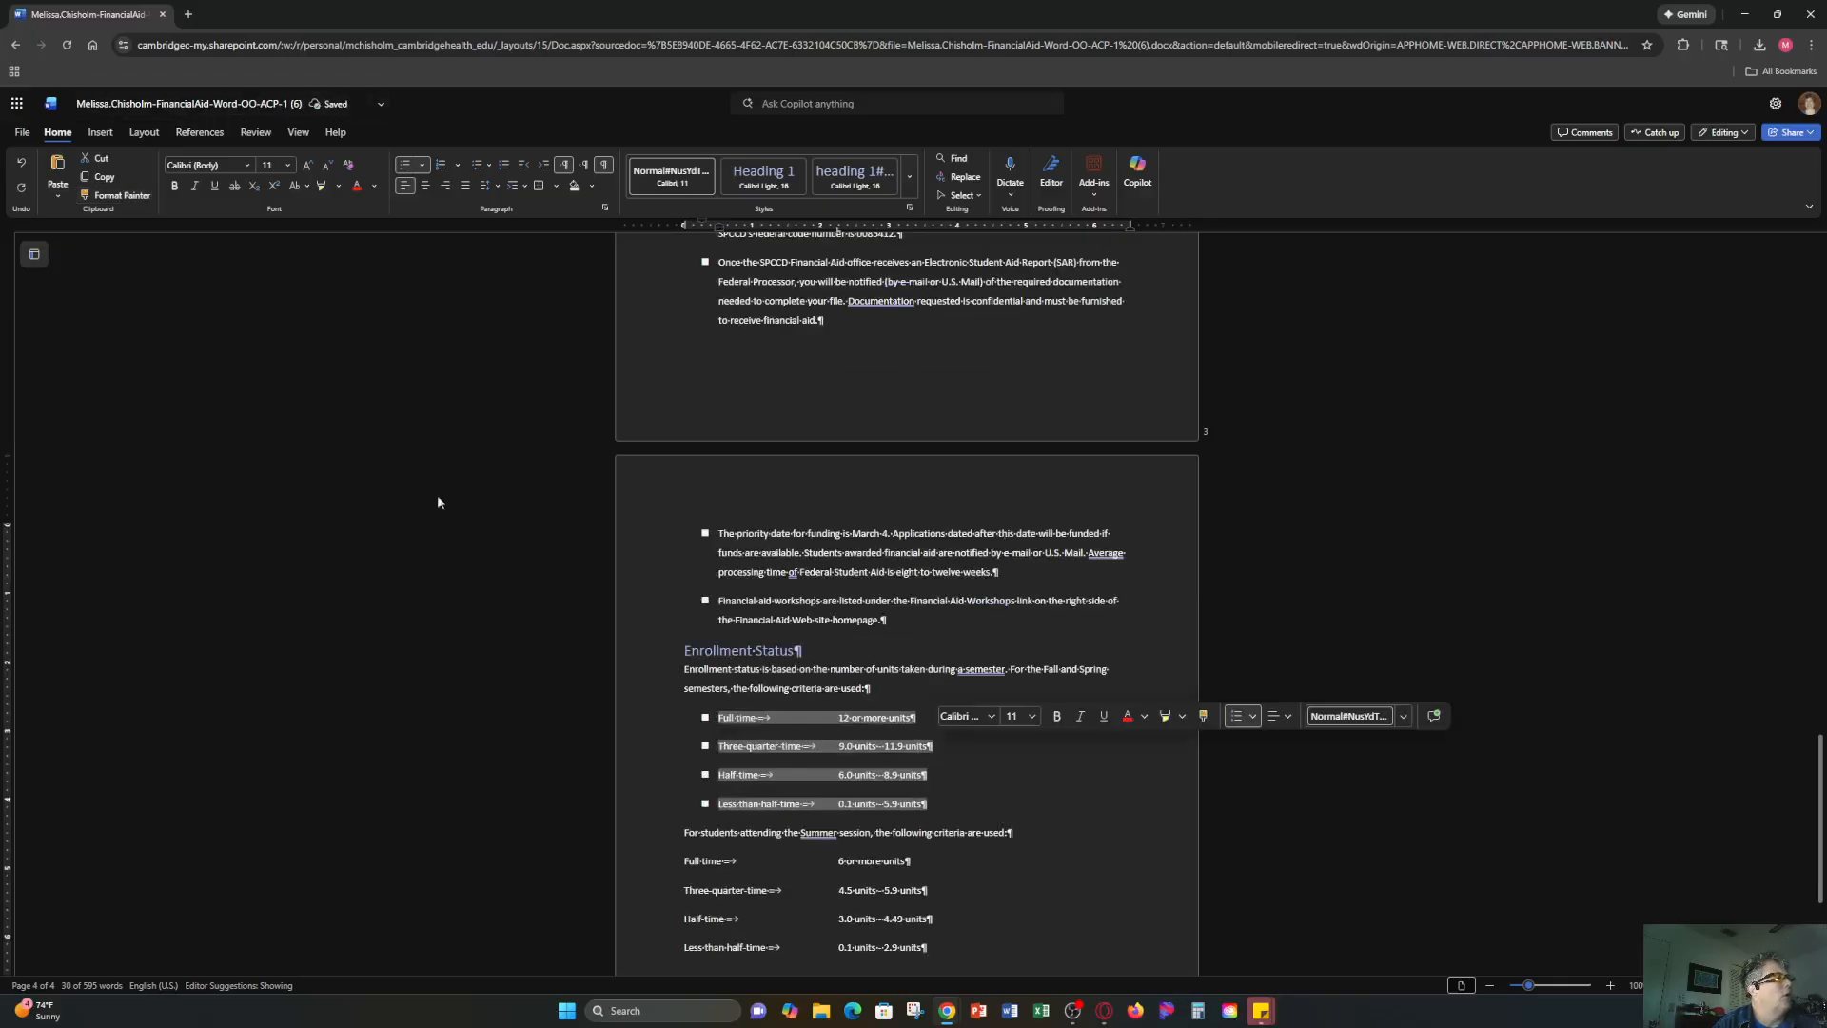
{"action": "scroll", "coordinate": [746, 713], "scroll_direction": "down", "scroll_amount": 2}
{"action": "left_click_drag", "start_coordinate": [686, 719], "coordinate": [949, 825]}
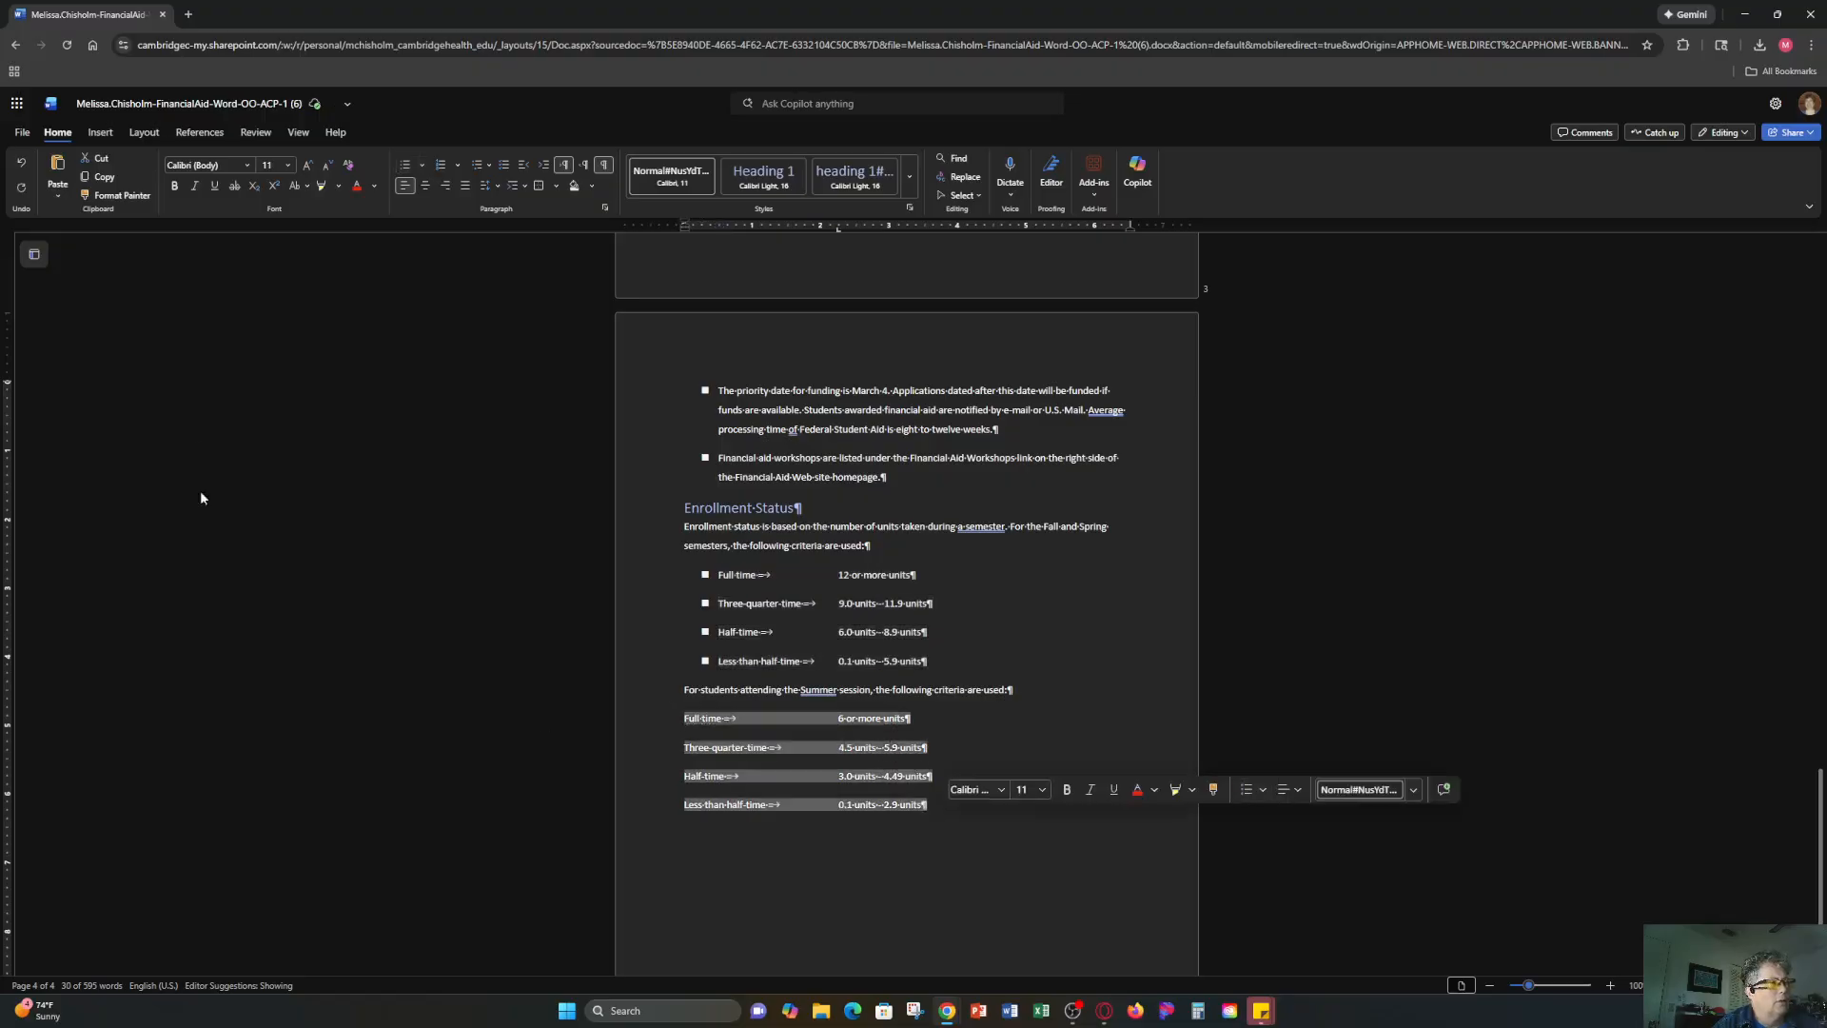
{"action": "left_click", "coordinate": [117, 195]}
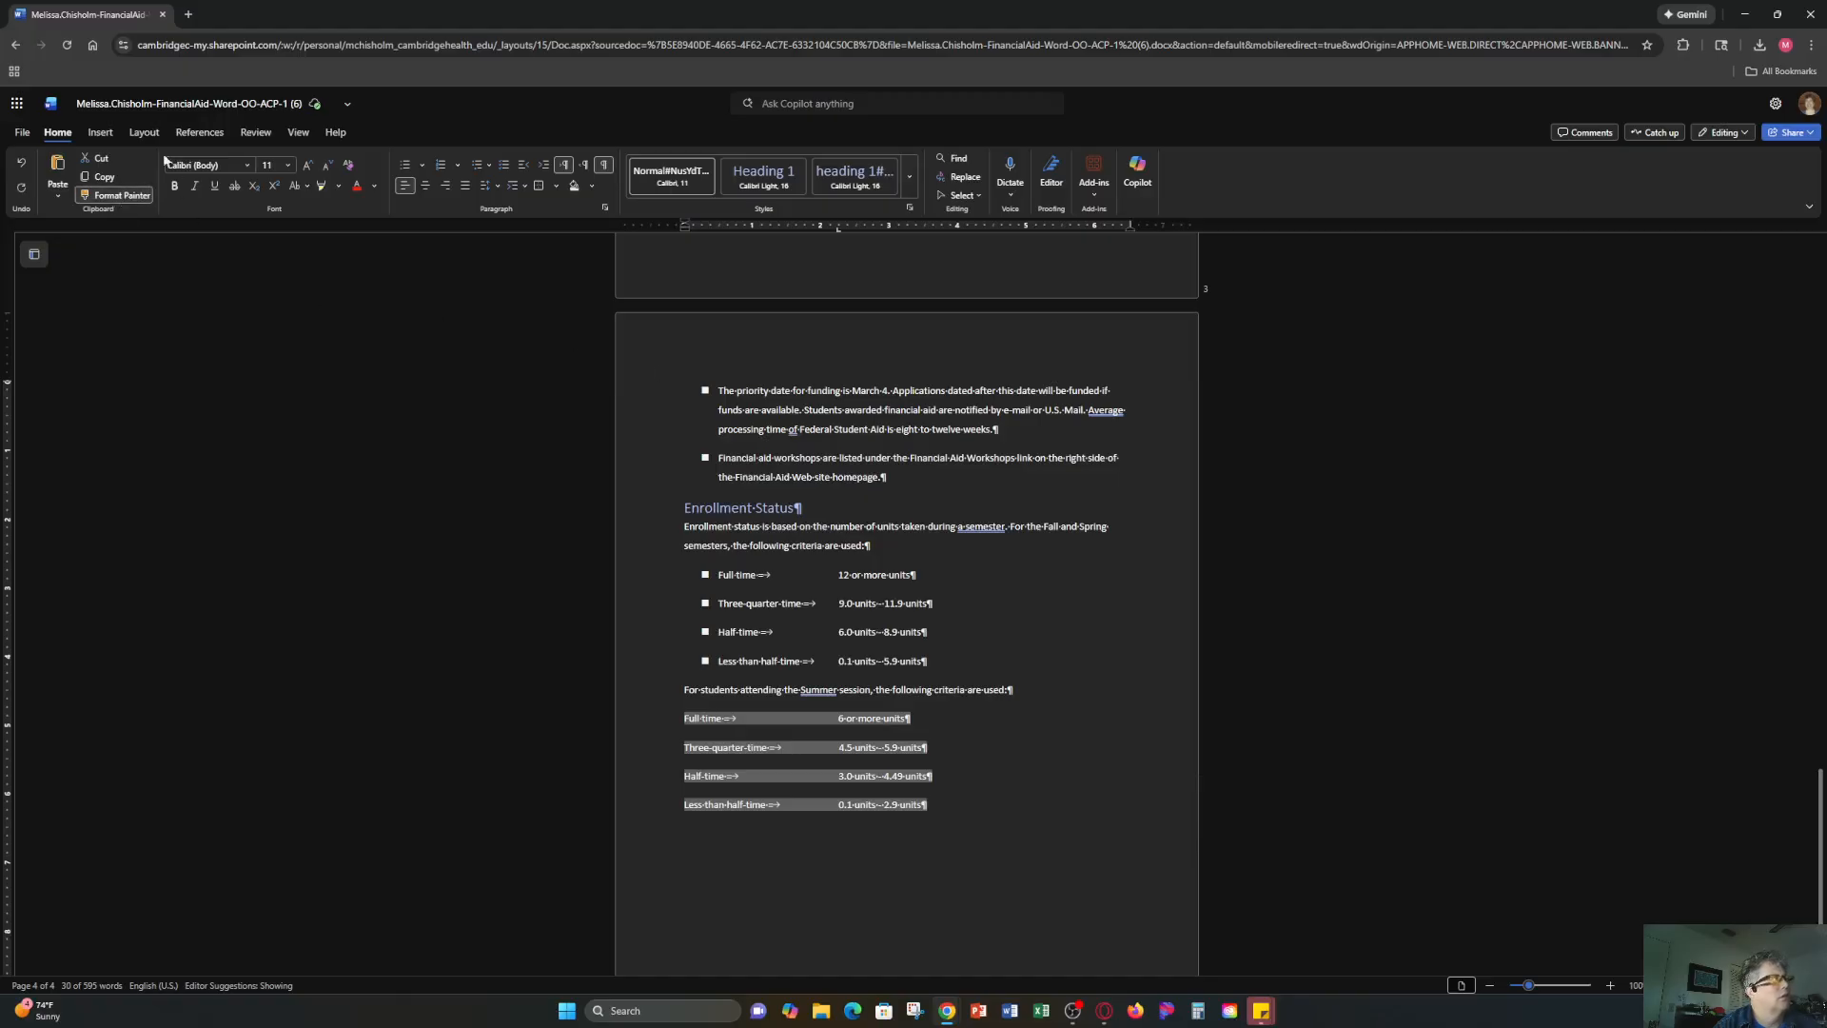
{"action": "left_click", "coordinate": [101, 198]}
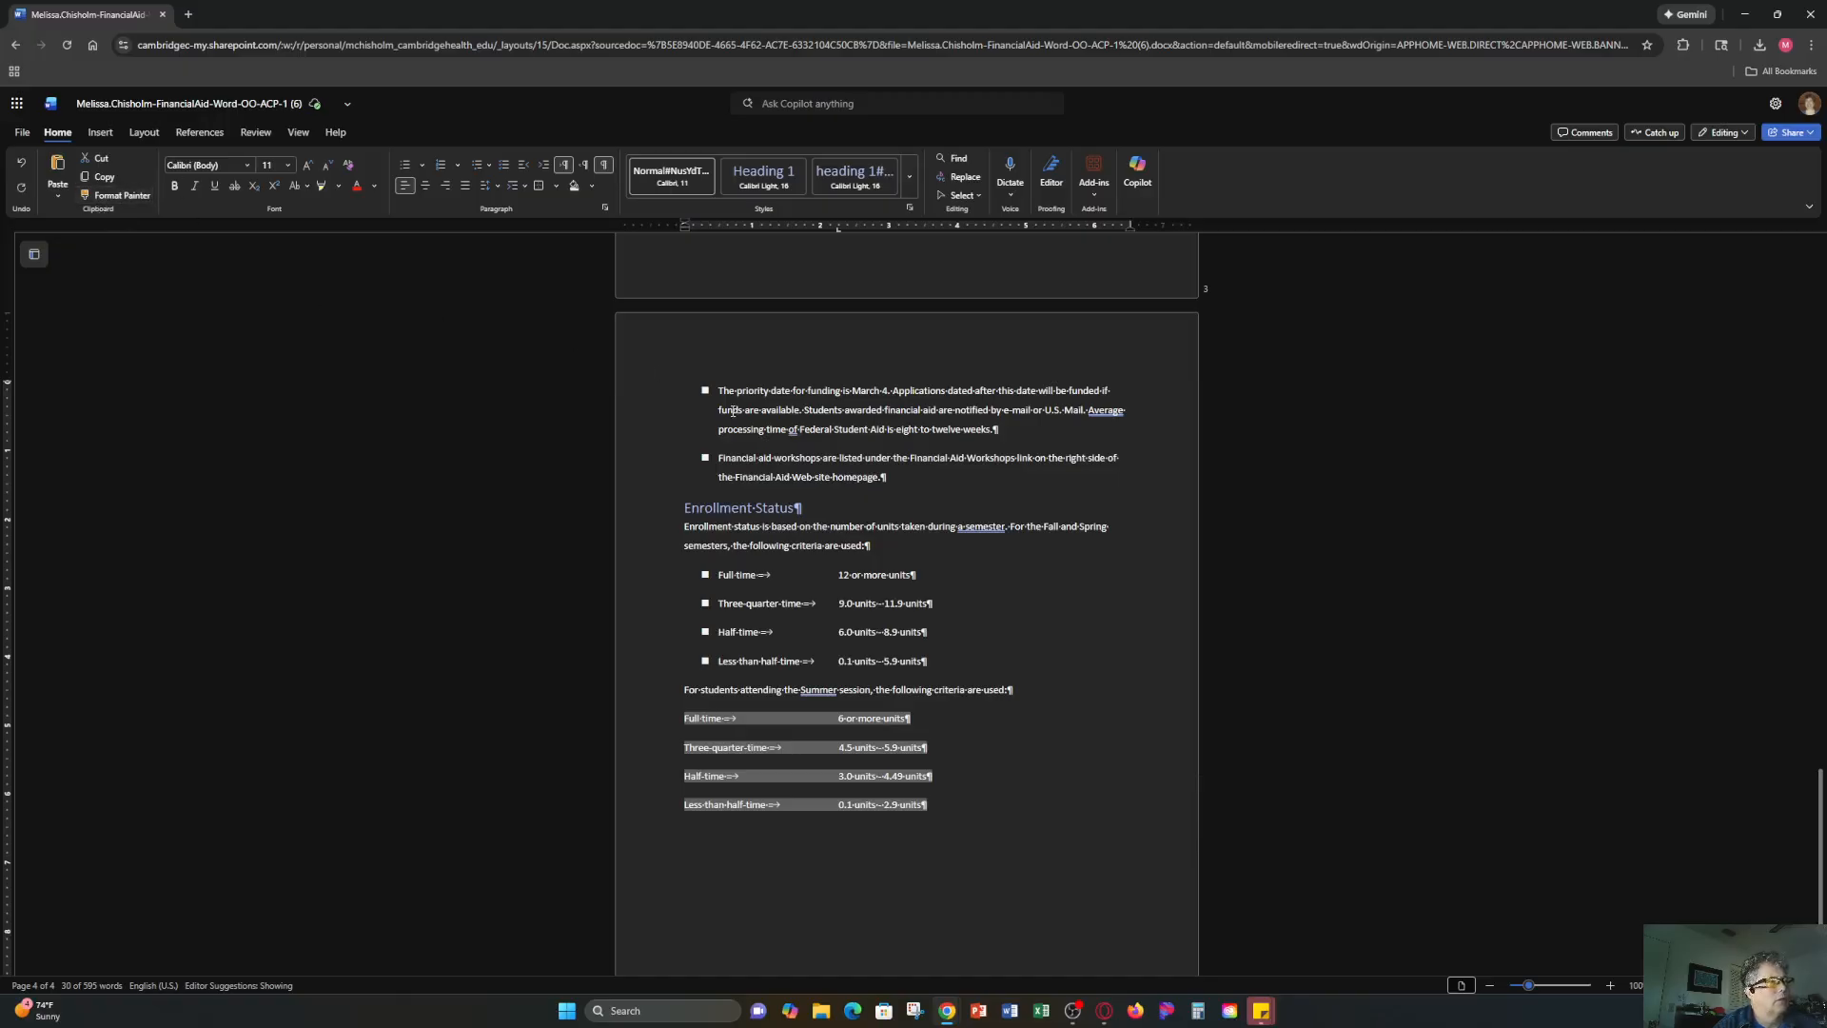
Copy the bullet formatting from the Fall and Spring enrollment lines to the four Summer session lines.
{"action": "left_click", "coordinate": [719, 576]}
{"action": "left_click_drag", "start_coordinate": [719, 575], "coordinate": [933, 664]}
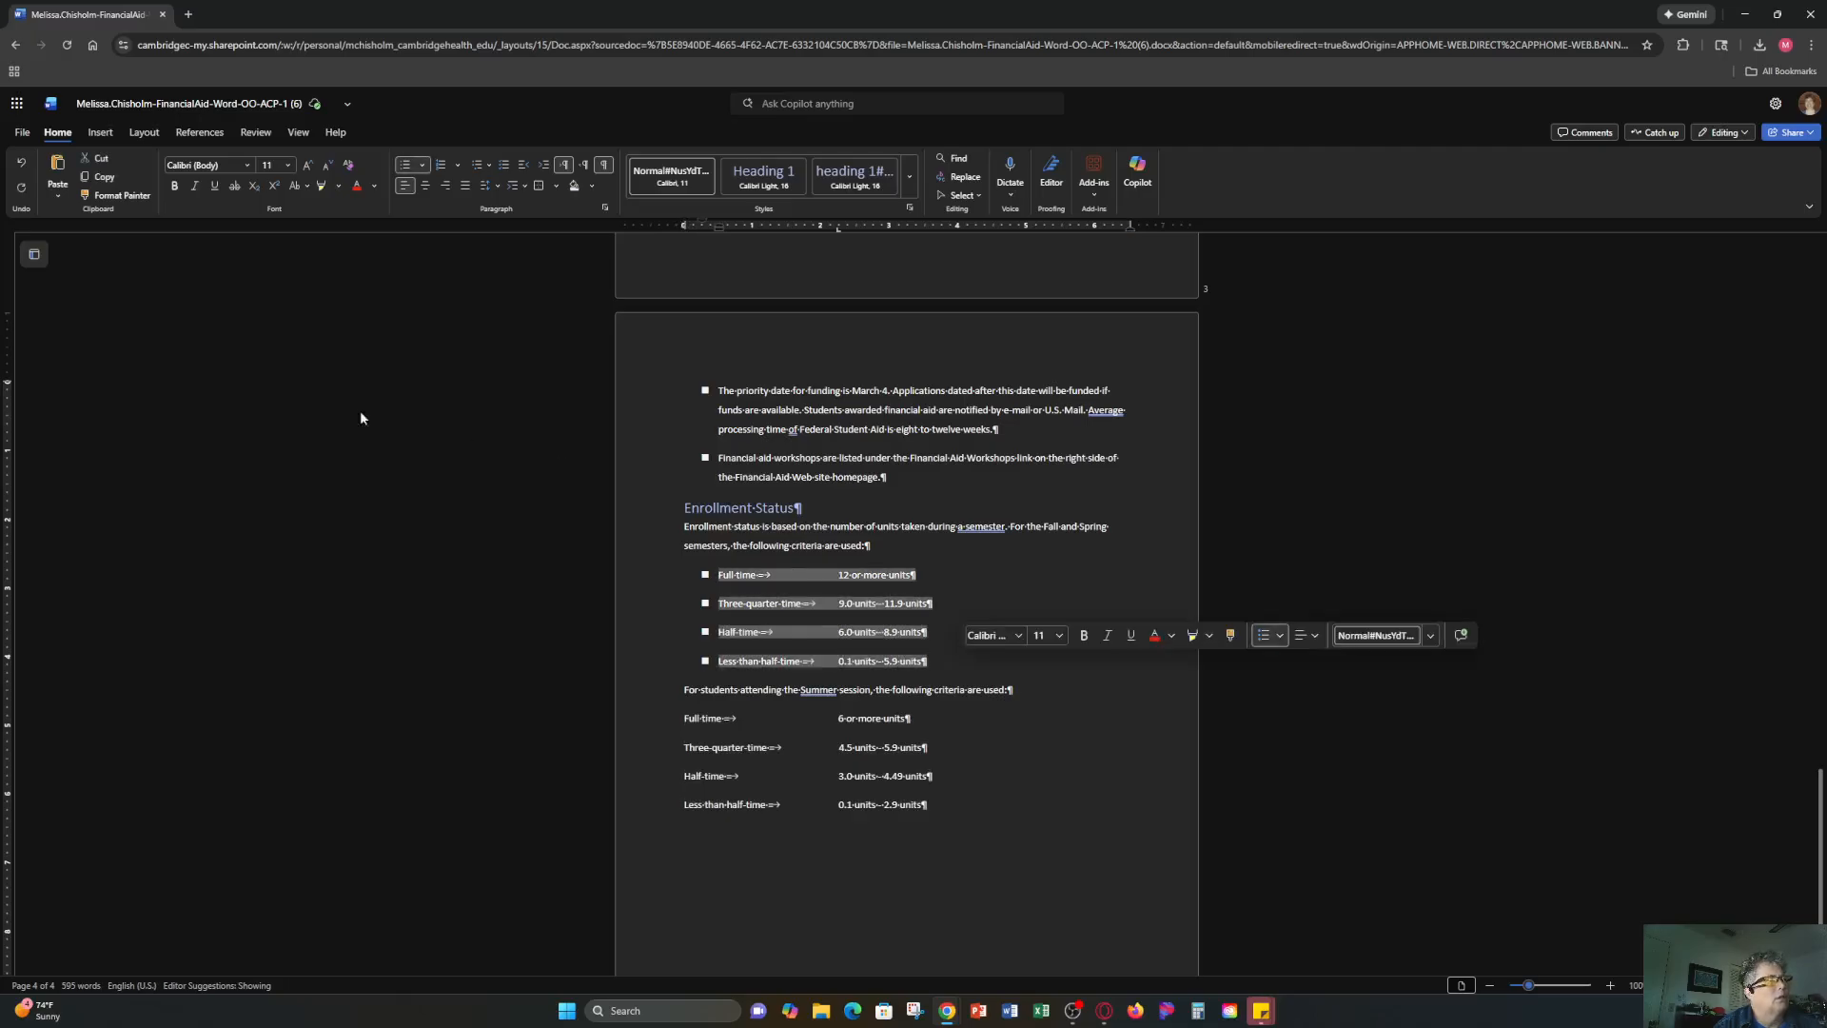
{"action": "left_click", "coordinate": [119, 196]}
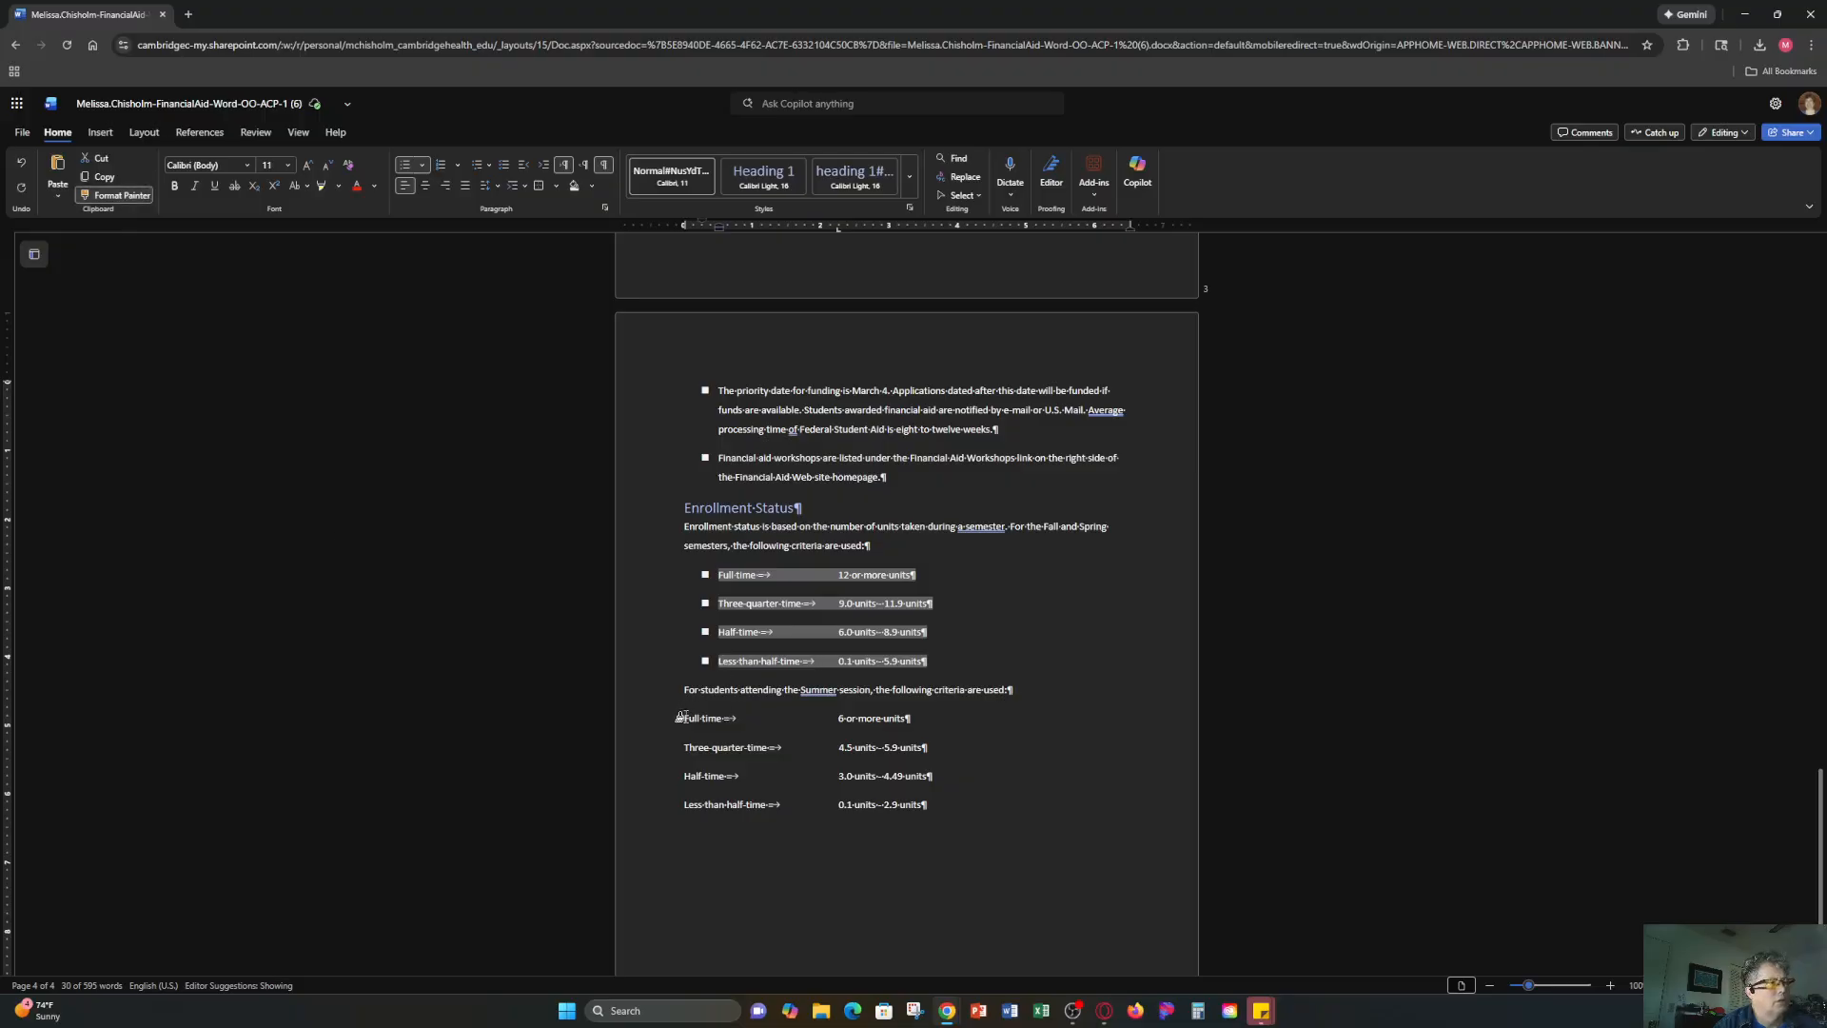
{"action": "mouse_move", "coordinate": [680, 715]}
{"action": "left_mouse_down"}
{"action": "mouse_move", "coordinate": [755, 774]}
{"action": "mouse_move", "coordinate": [939, 837]}
{"action": "mouse_move", "coordinate": [968, 801]}
{"action": "left_mouse_up"}
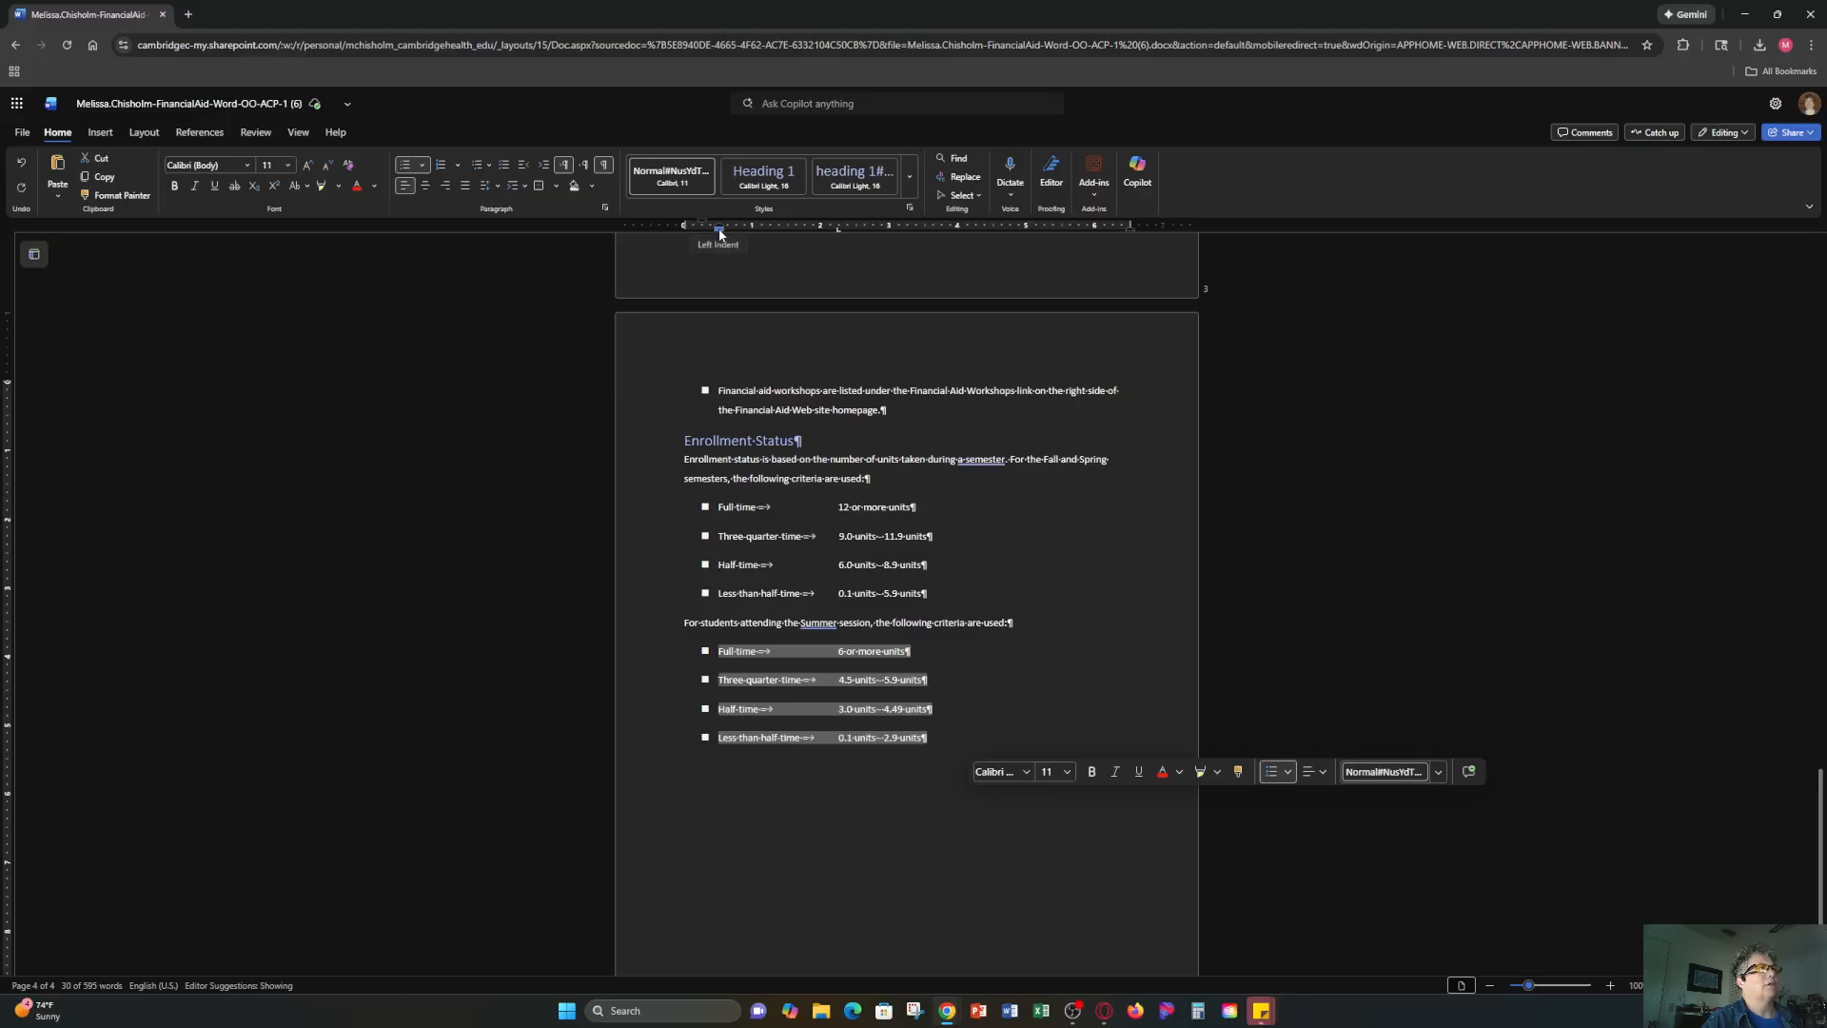
{"action": "left_click_drag", "start_coordinate": [720, 233], "coordinate": [720, 233]}
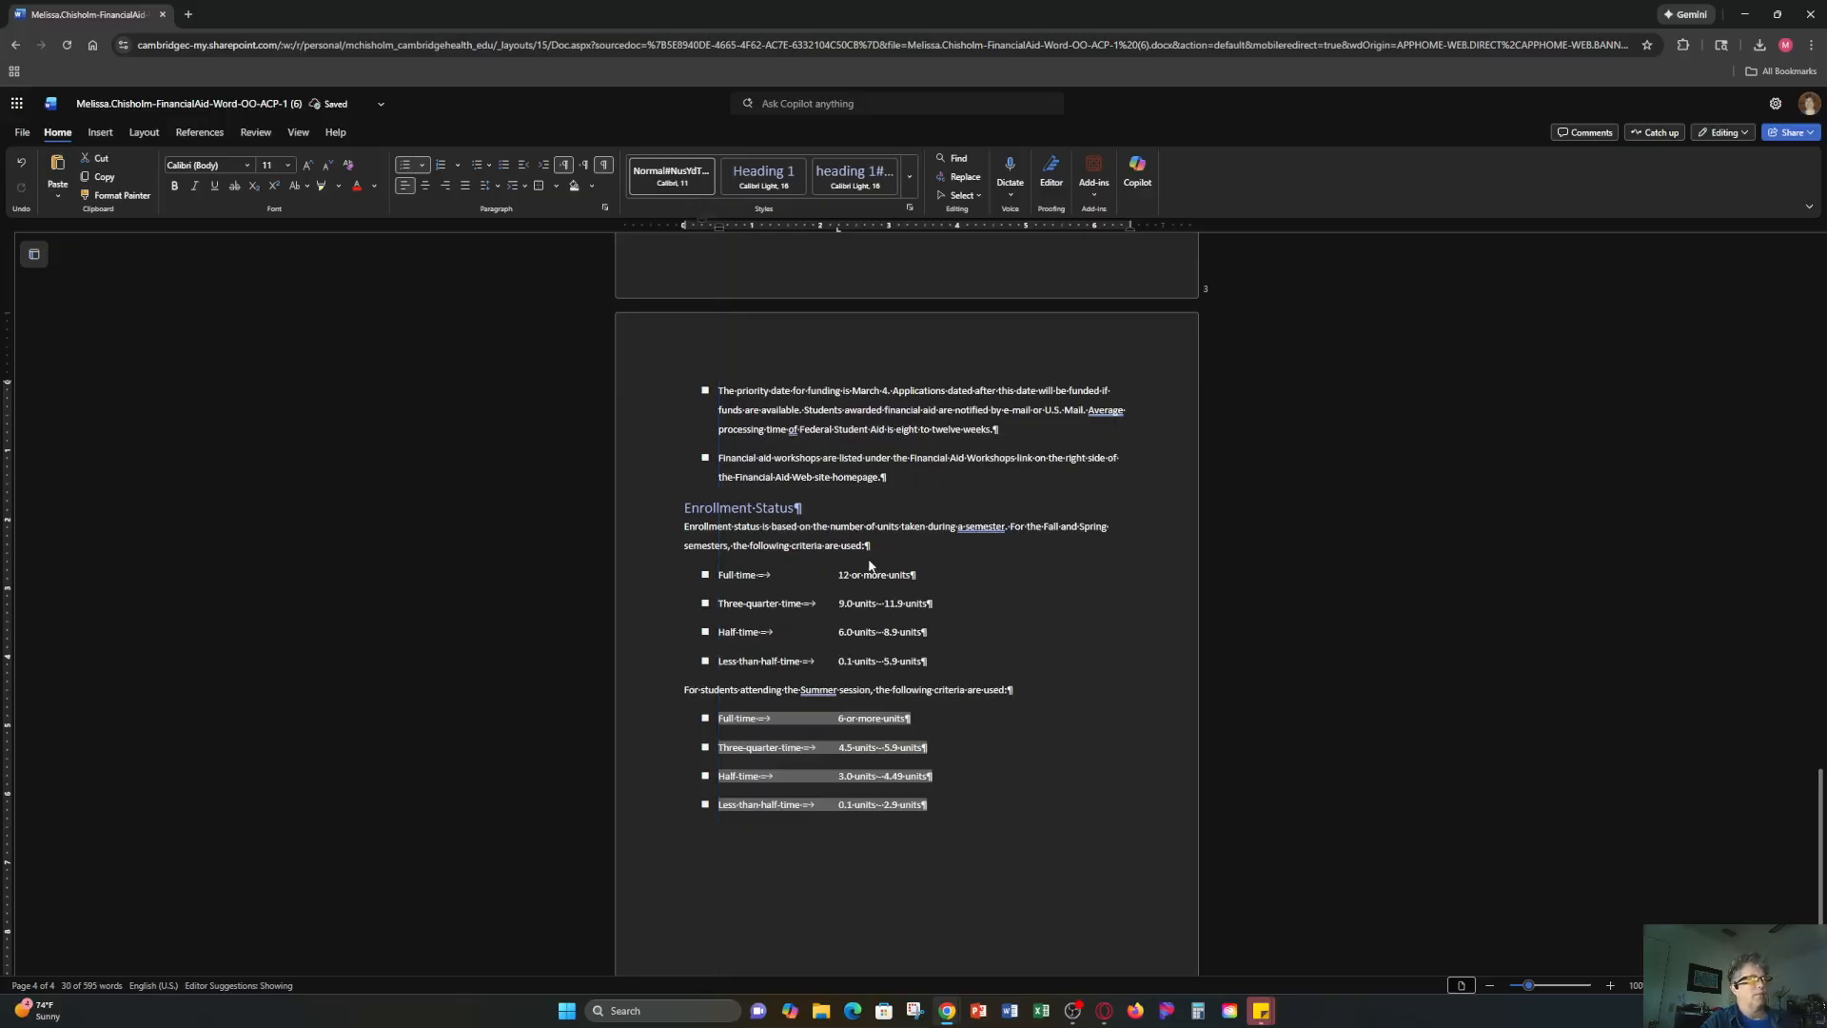
Reduce the spacing after paragraphs for all lines from the first "Full-time" bullet to the last "Less than half-time" bullet under Enrollment Status.
{"action": "scroll", "coordinate": [813, 631], "scroll_direction": "up", "scroll_amount": 5}
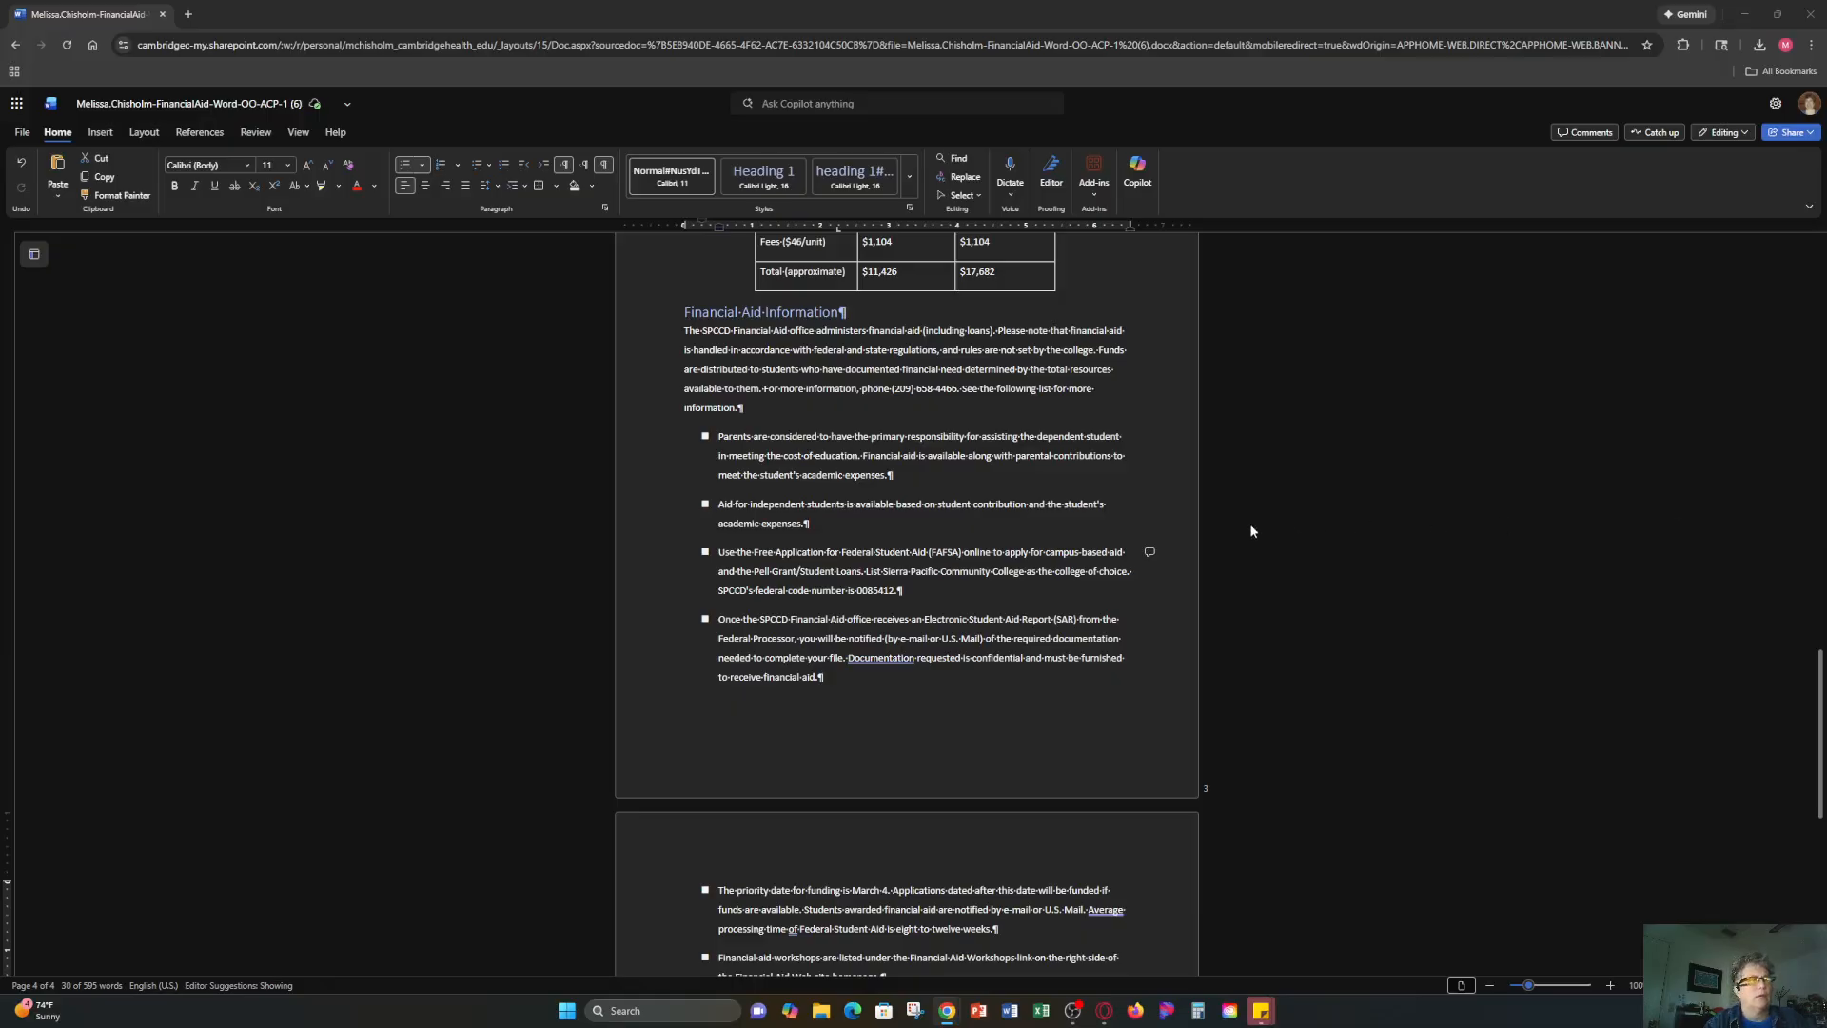
{"action": "scroll", "coordinate": [1576, 571], "scroll_direction": "down", "scroll_amount": 5}
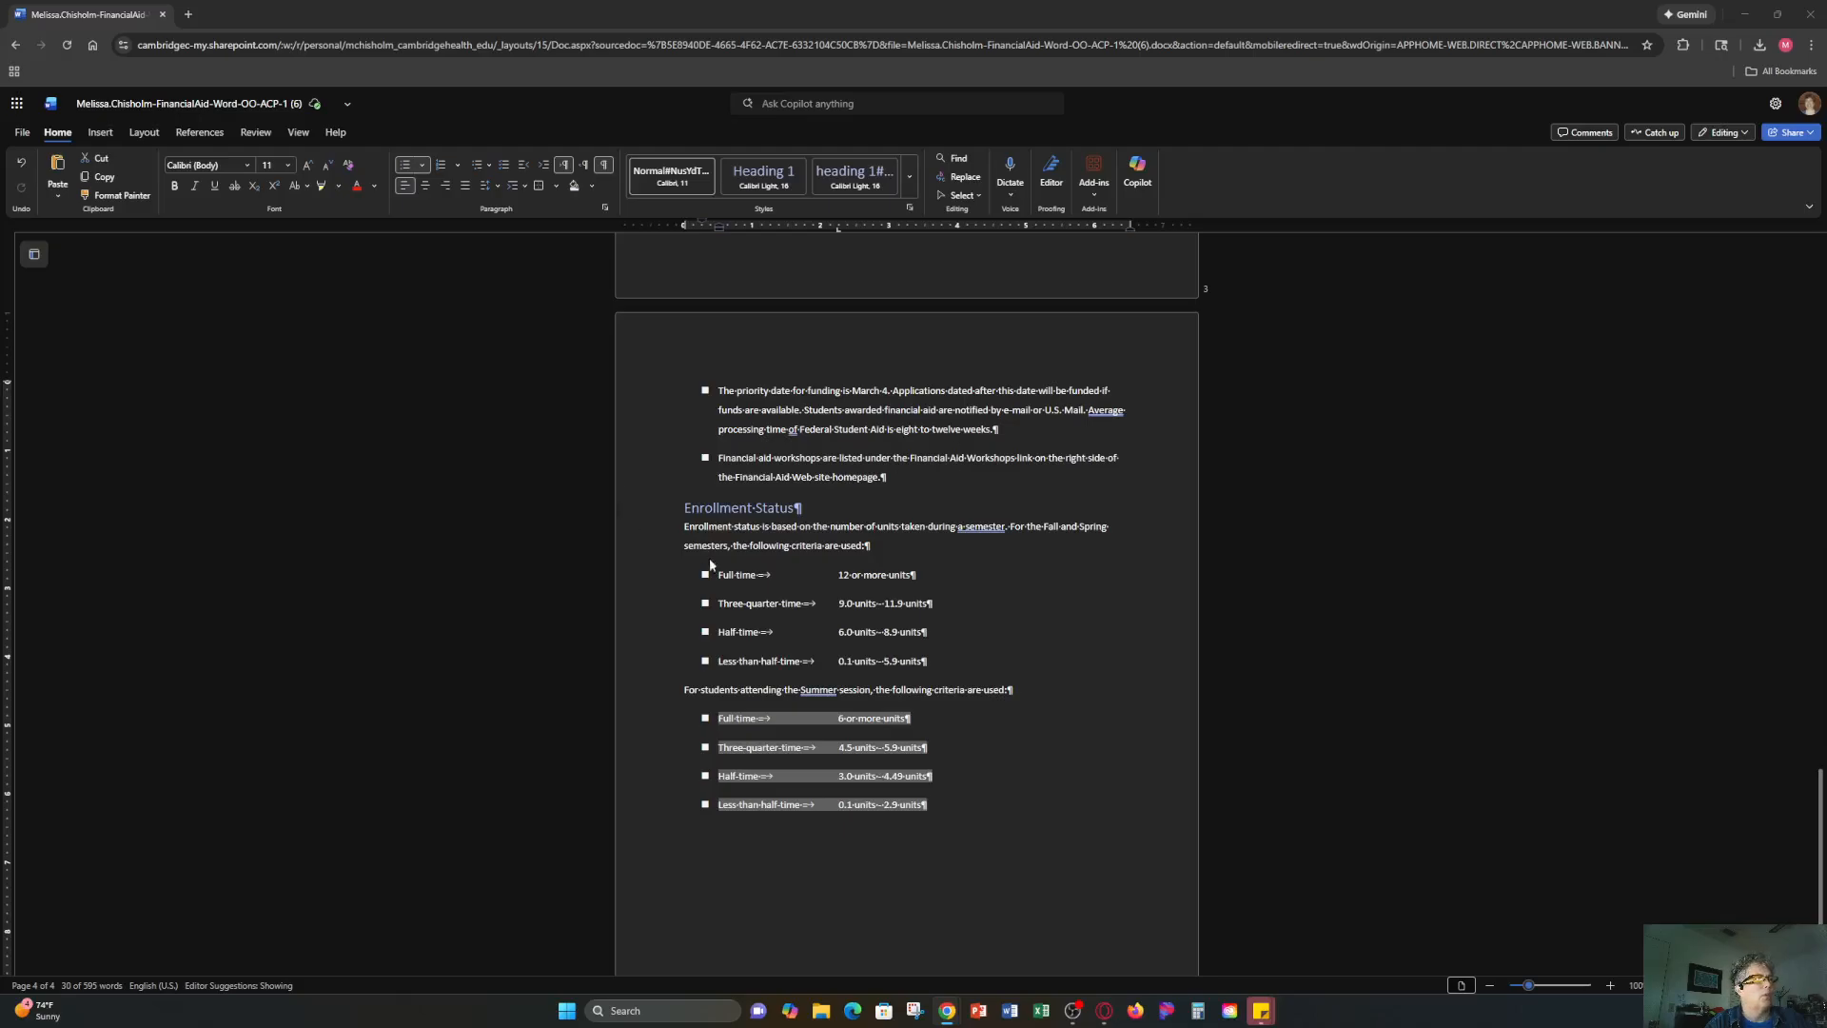
{"action": "left_click", "coordinate": [718, 574]}
{"action": "left_click_drag", "start_coordinate": [719, 575], "coordinate": [985, 807]}
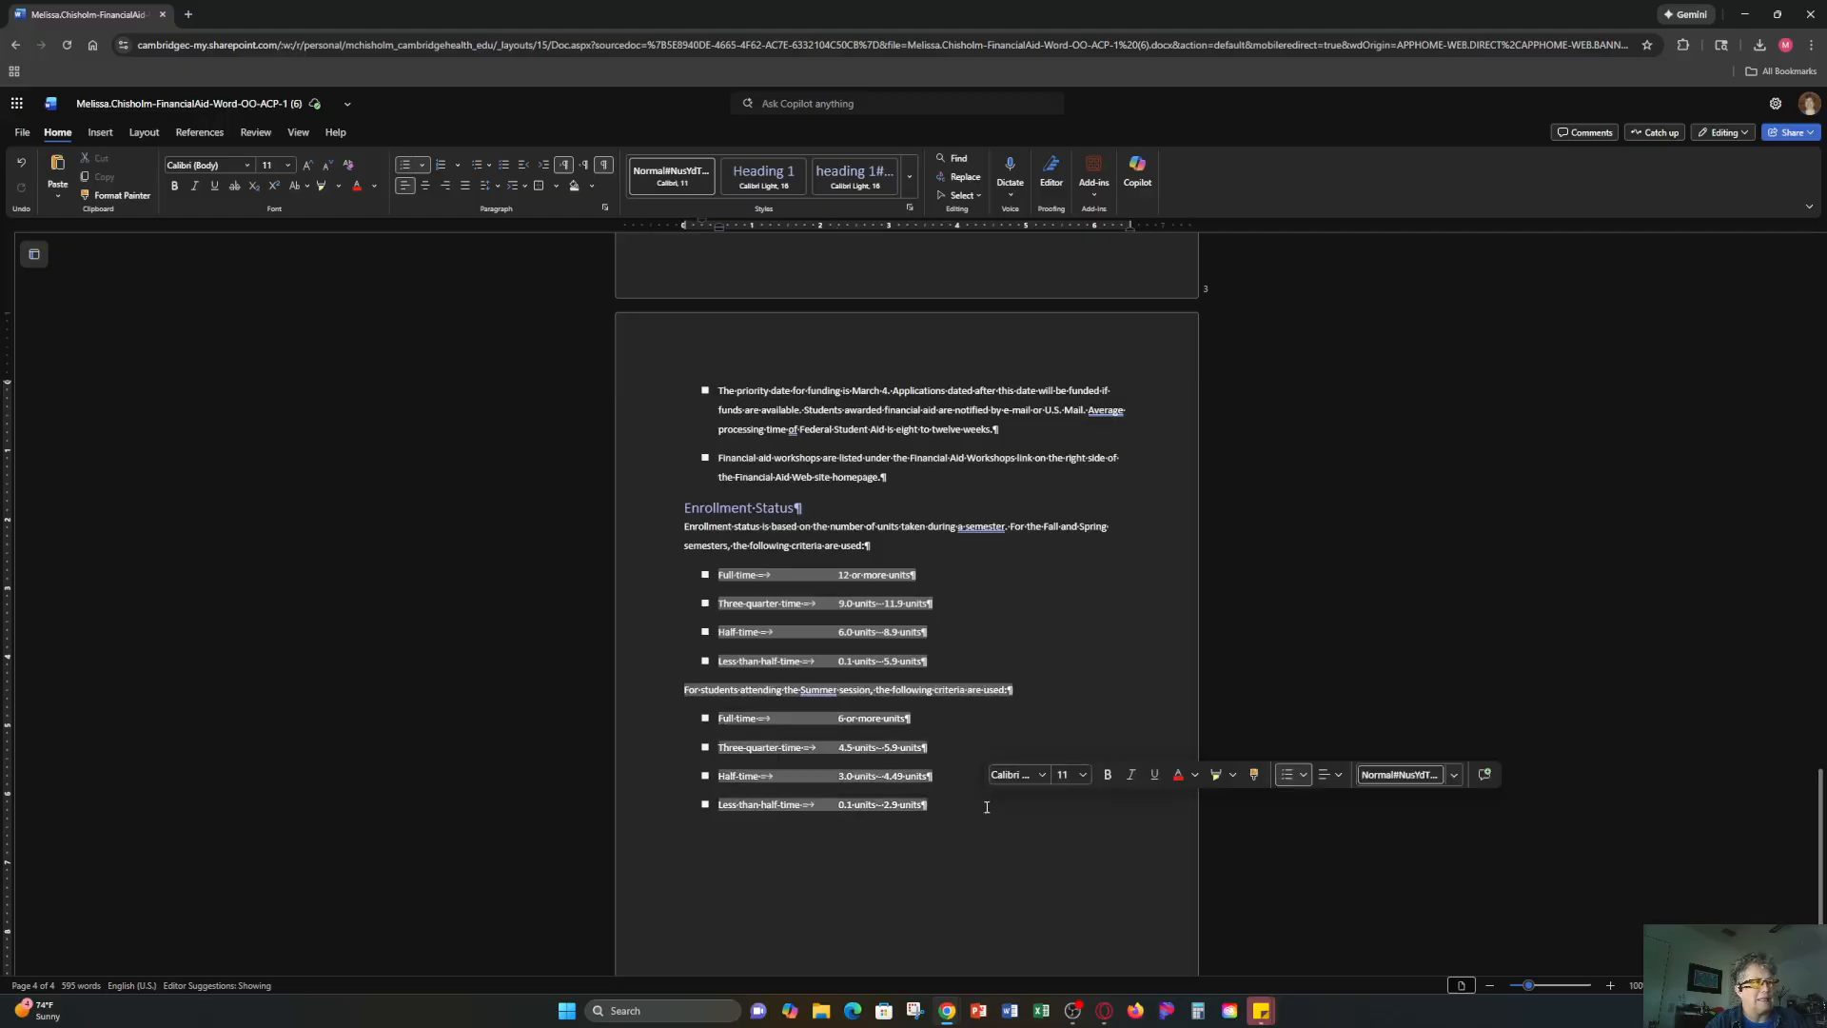
{"action": "left_click", "coordinate": [604, 209]}
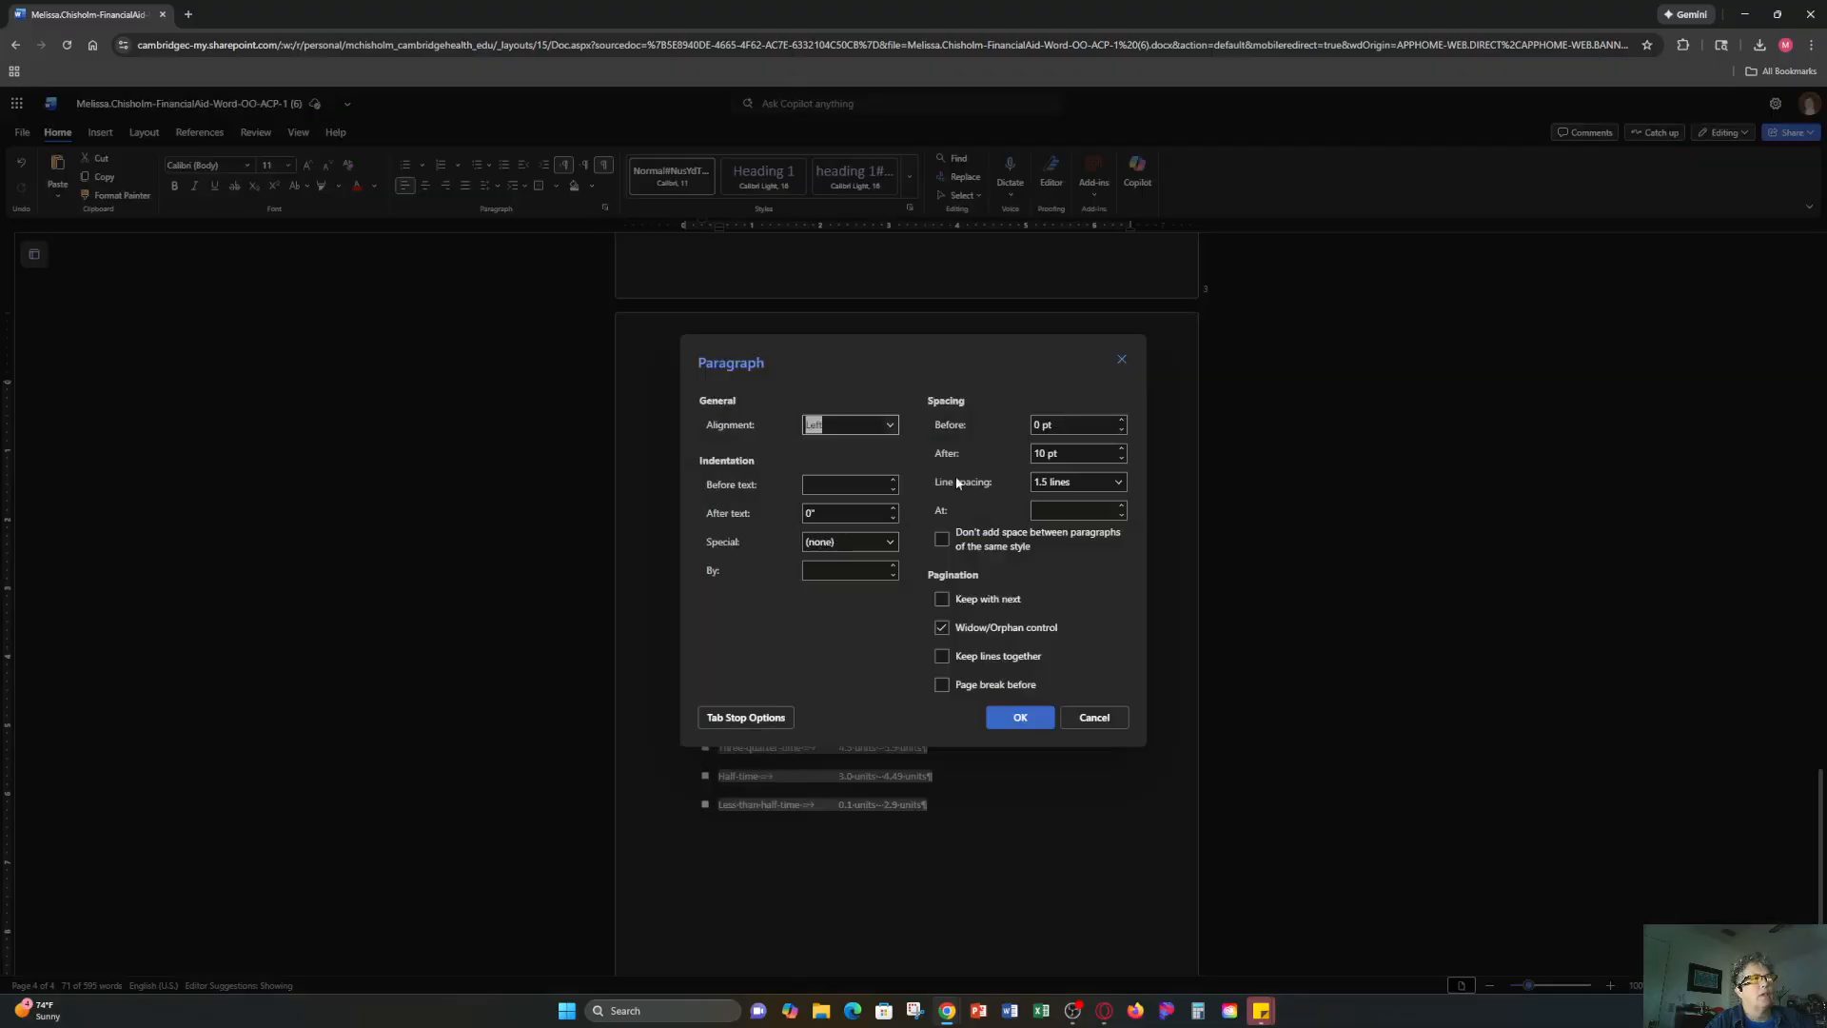
{"action": "left_click", "coordinate": [1121, 458]}
{"action": "left_click", "coordinate": [1020, 718]}
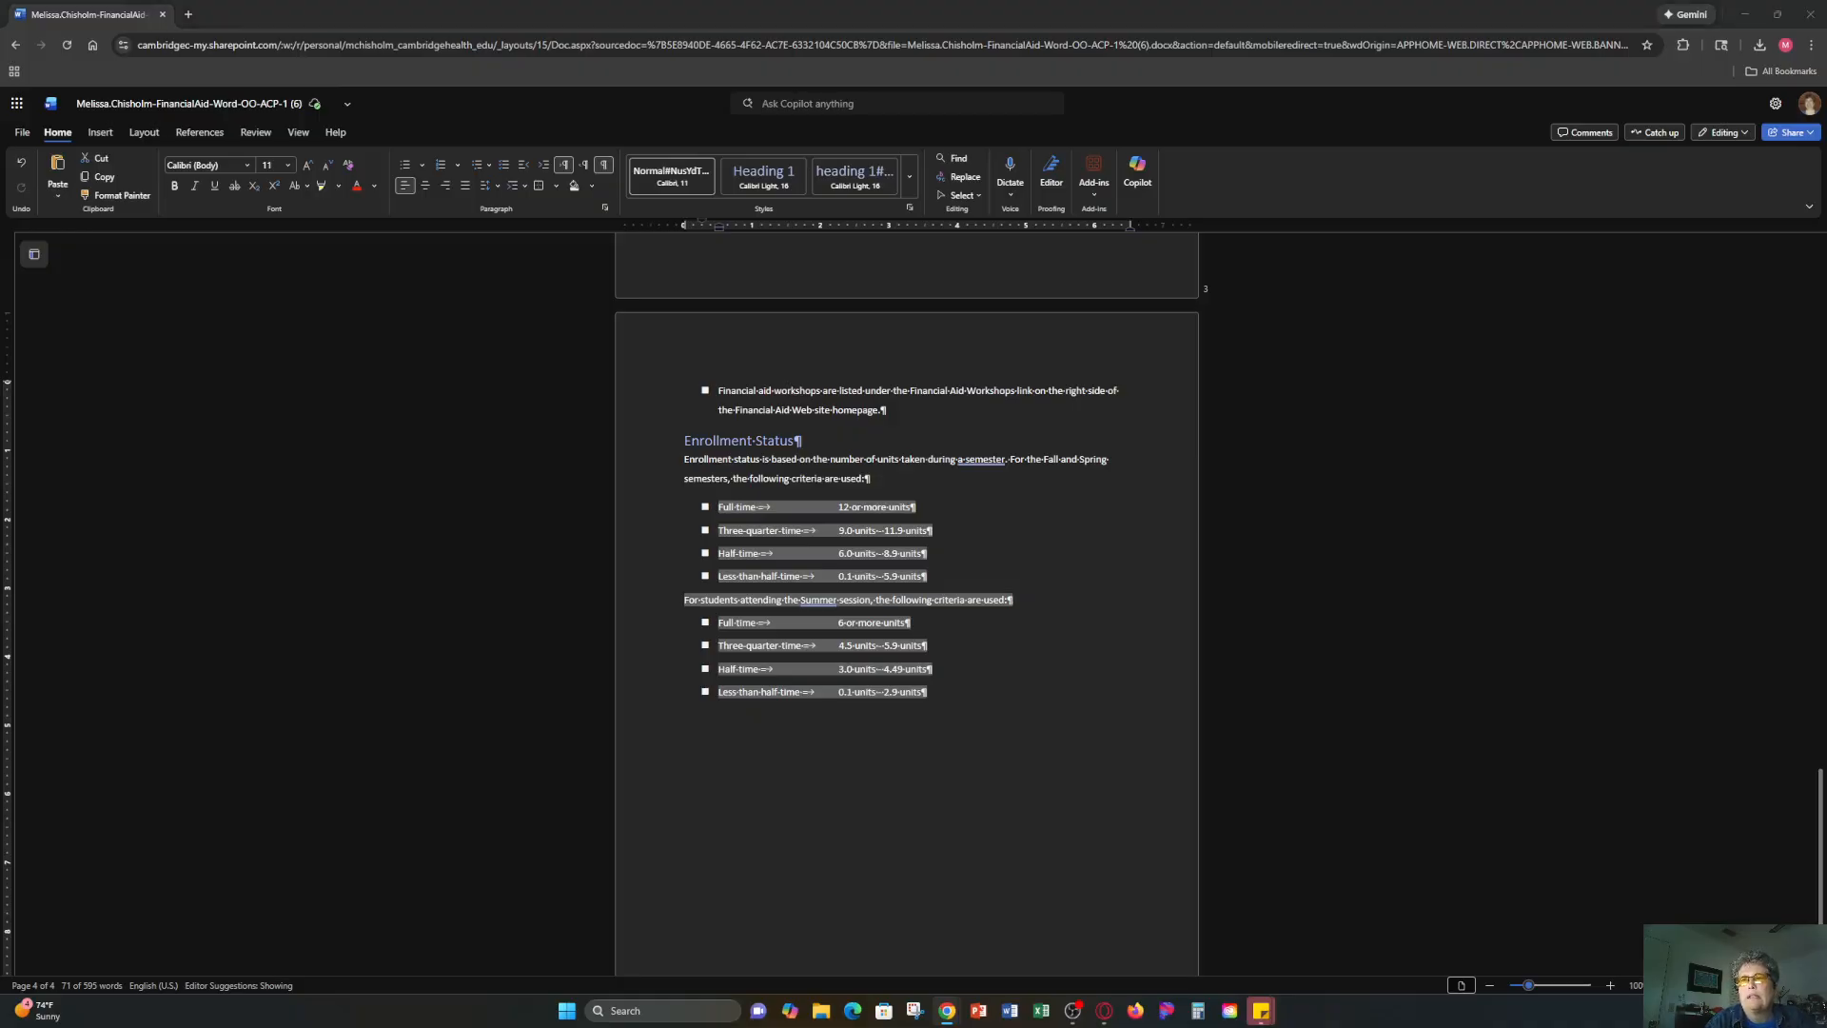
Set the spacing after paragraphs to 0 pt for all text in the College Expenses table.
{"action": "scroll", "coordinate": [928, 533], "scroll_direction": "up", "scroll_amount": 10}
{"action": "scroll", "coordinate": [911, 527], "scroll_direction": "up", "scroll_amount": 3}
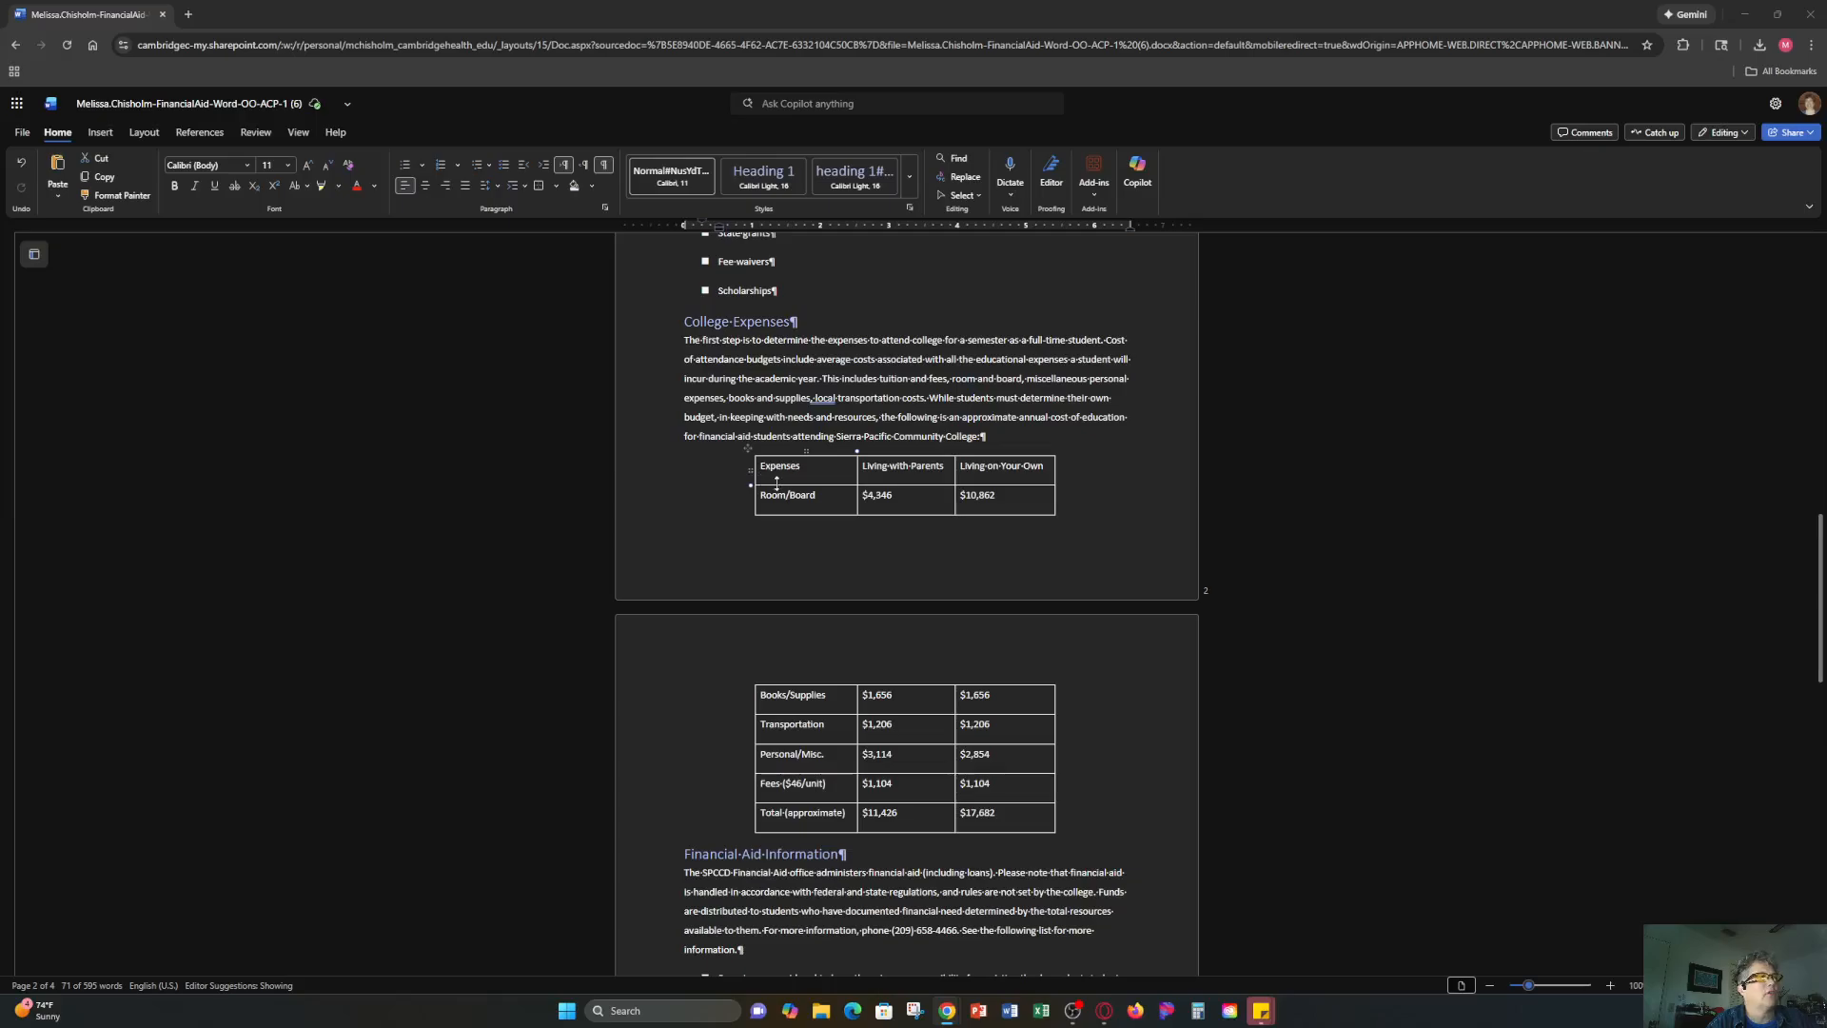
{"action": "left_click_drag", "start_coordinate": [763, 464], "coordinate": [1024, 815]}
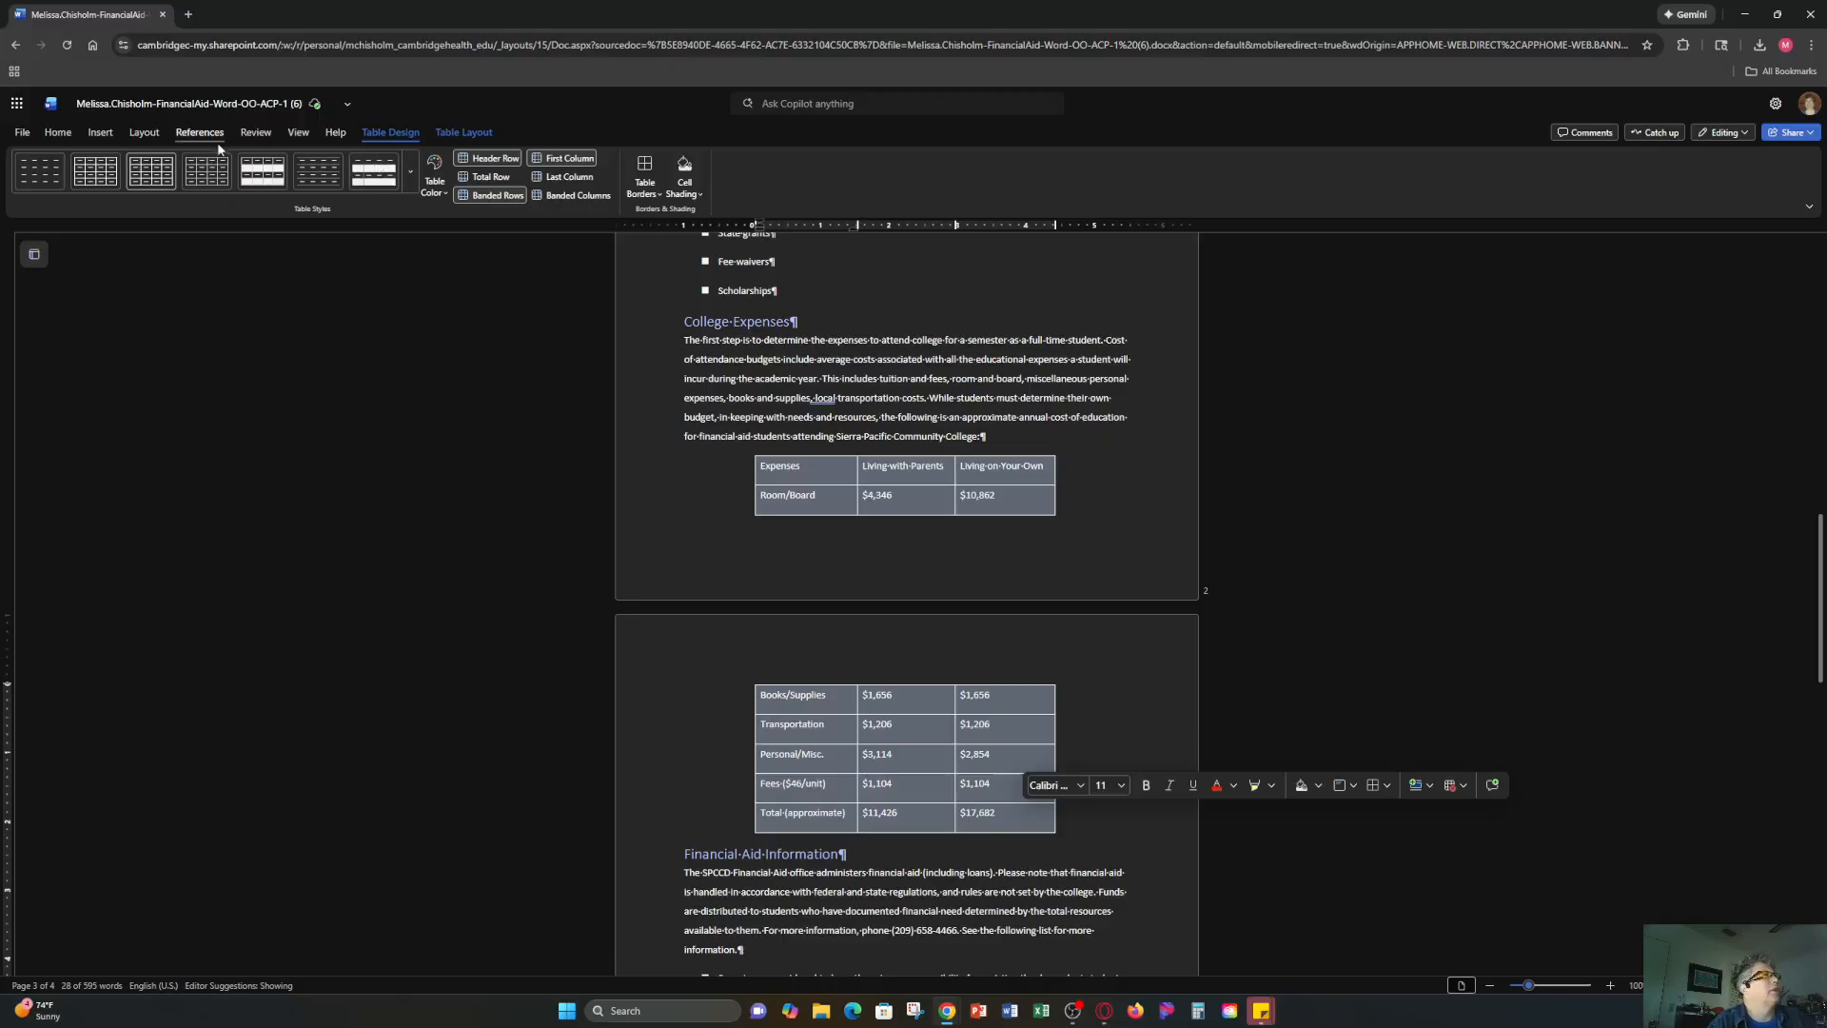
{"action": "left_click", "coordinate": [58, 133]}
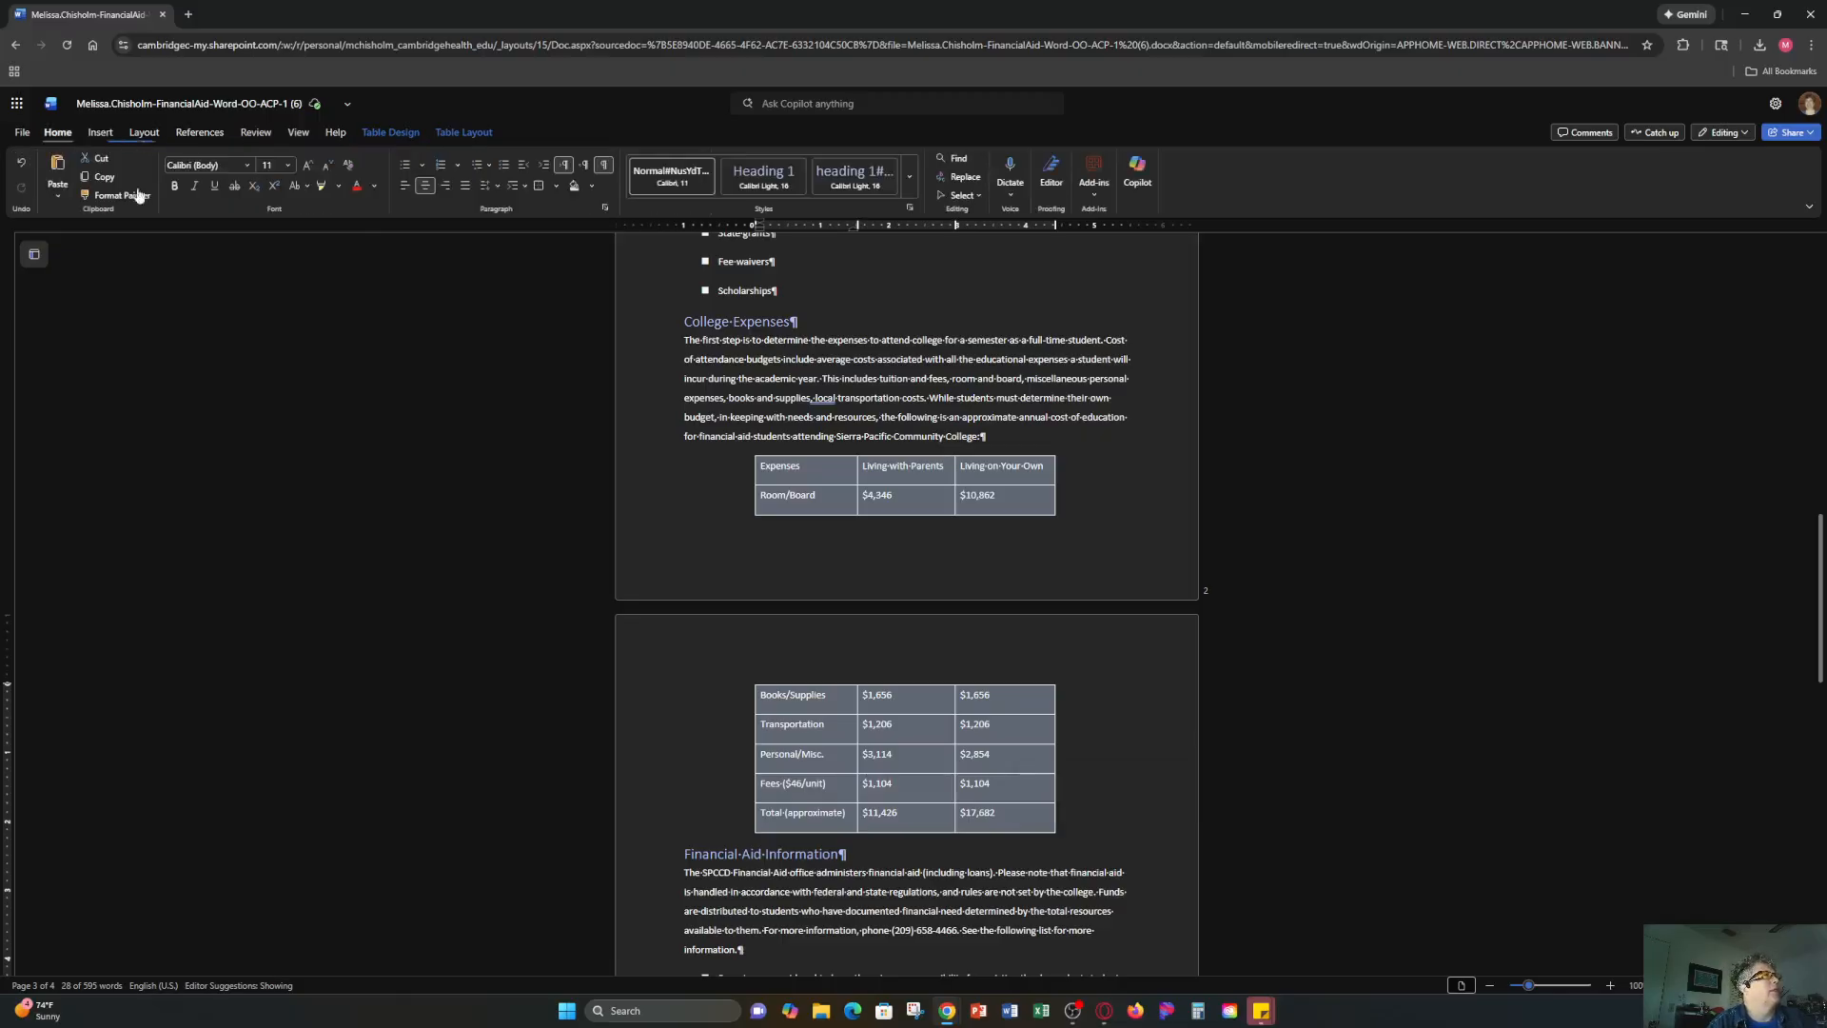
{"action": "left_click", "coordinate": [604, 207]}
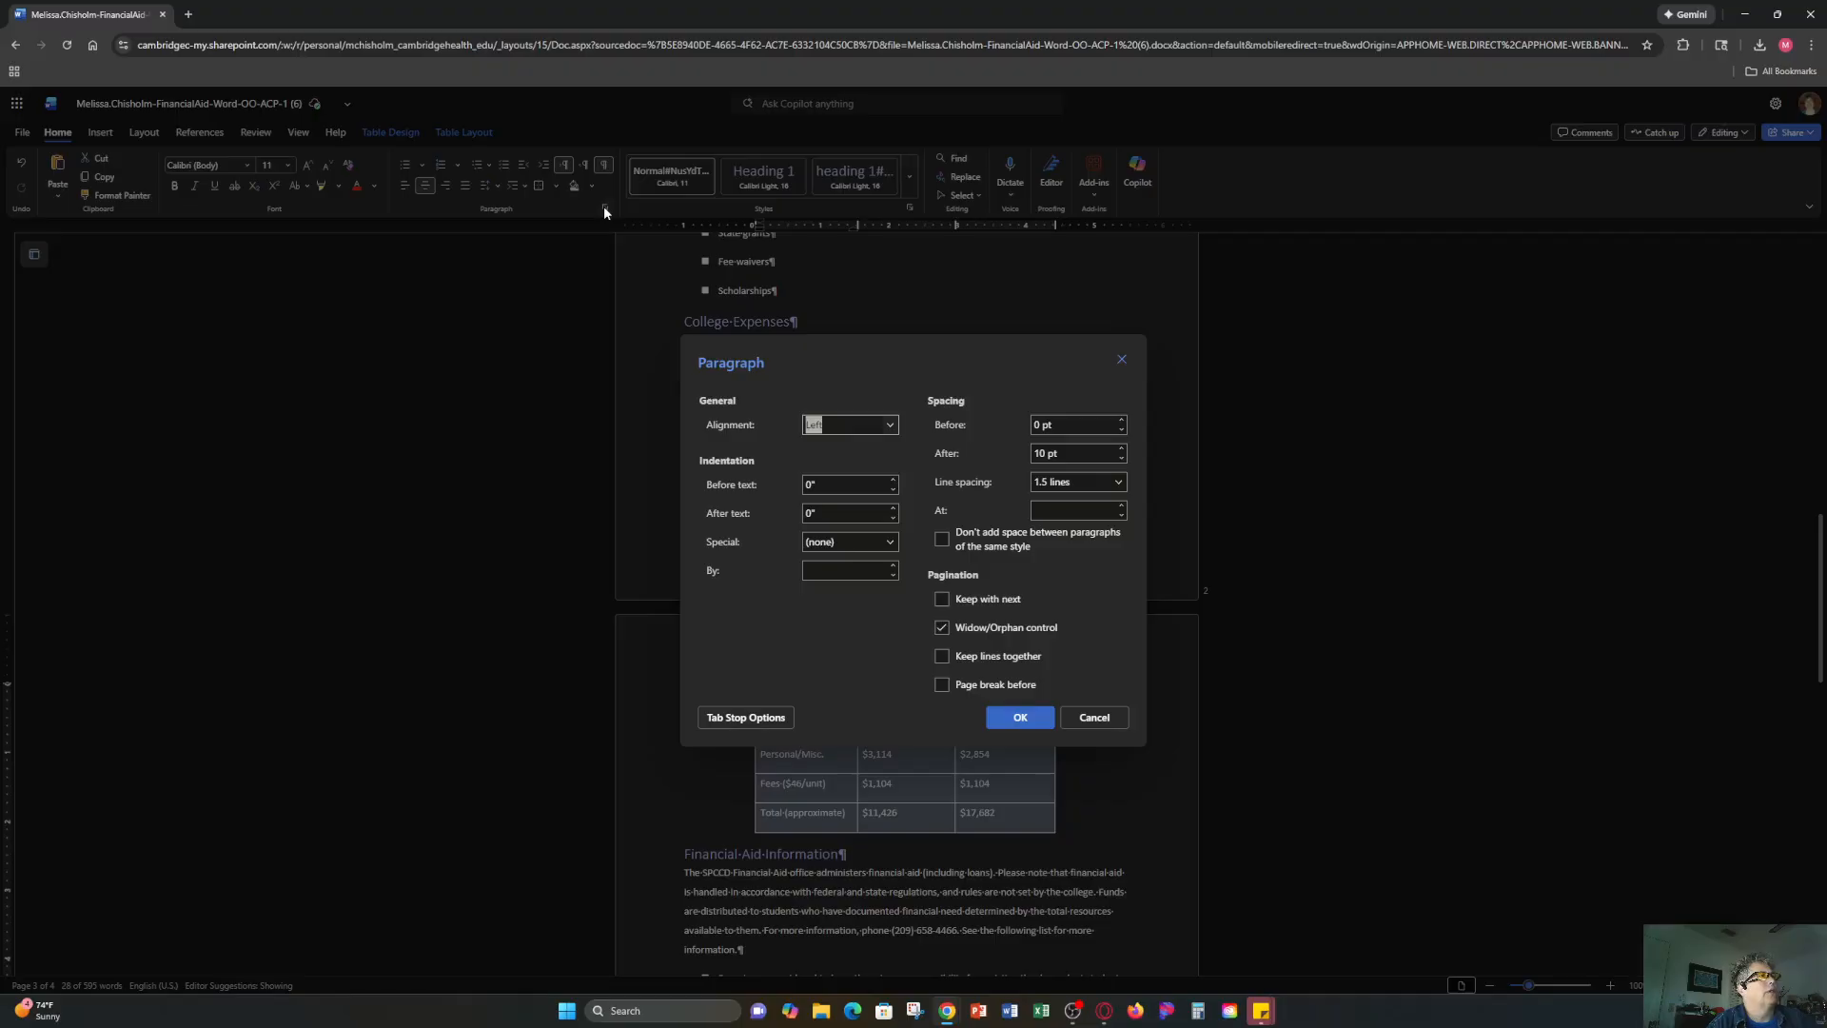
{"action": "left_click", "coordinate": [1122, 460]}
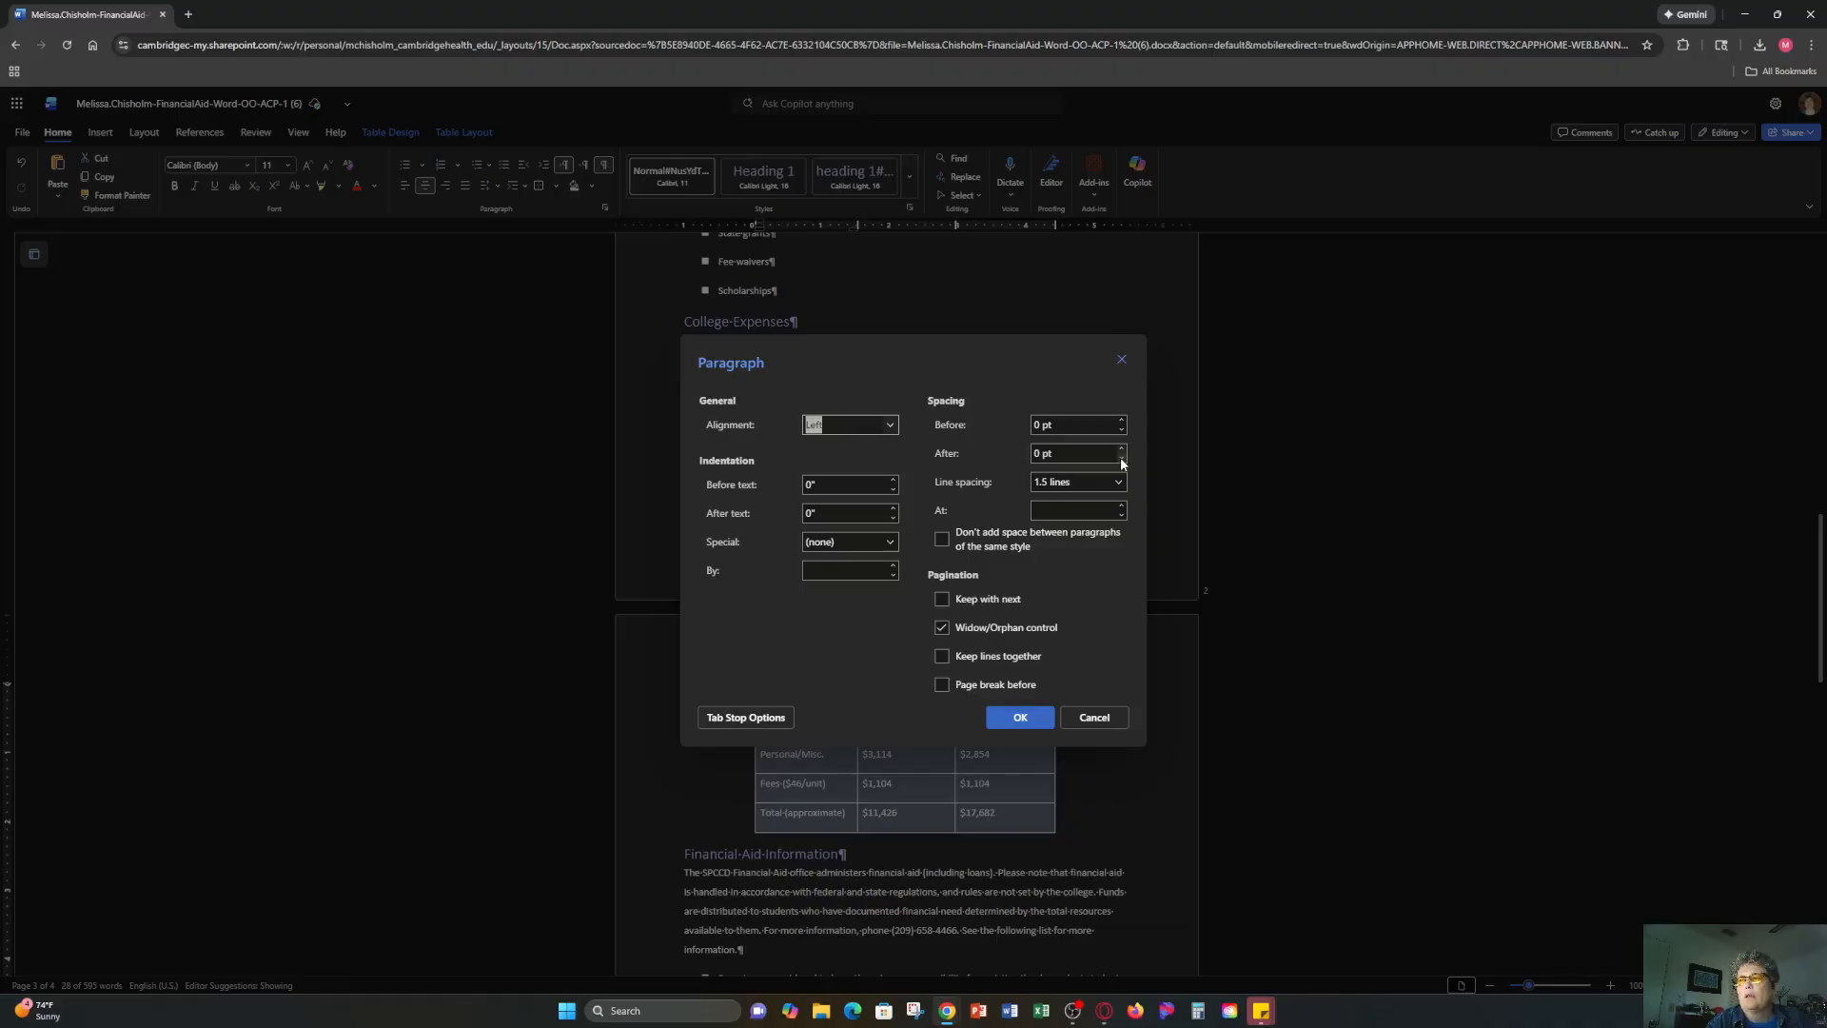
{"action": "left_click", "coordinate": [1015, 721]}
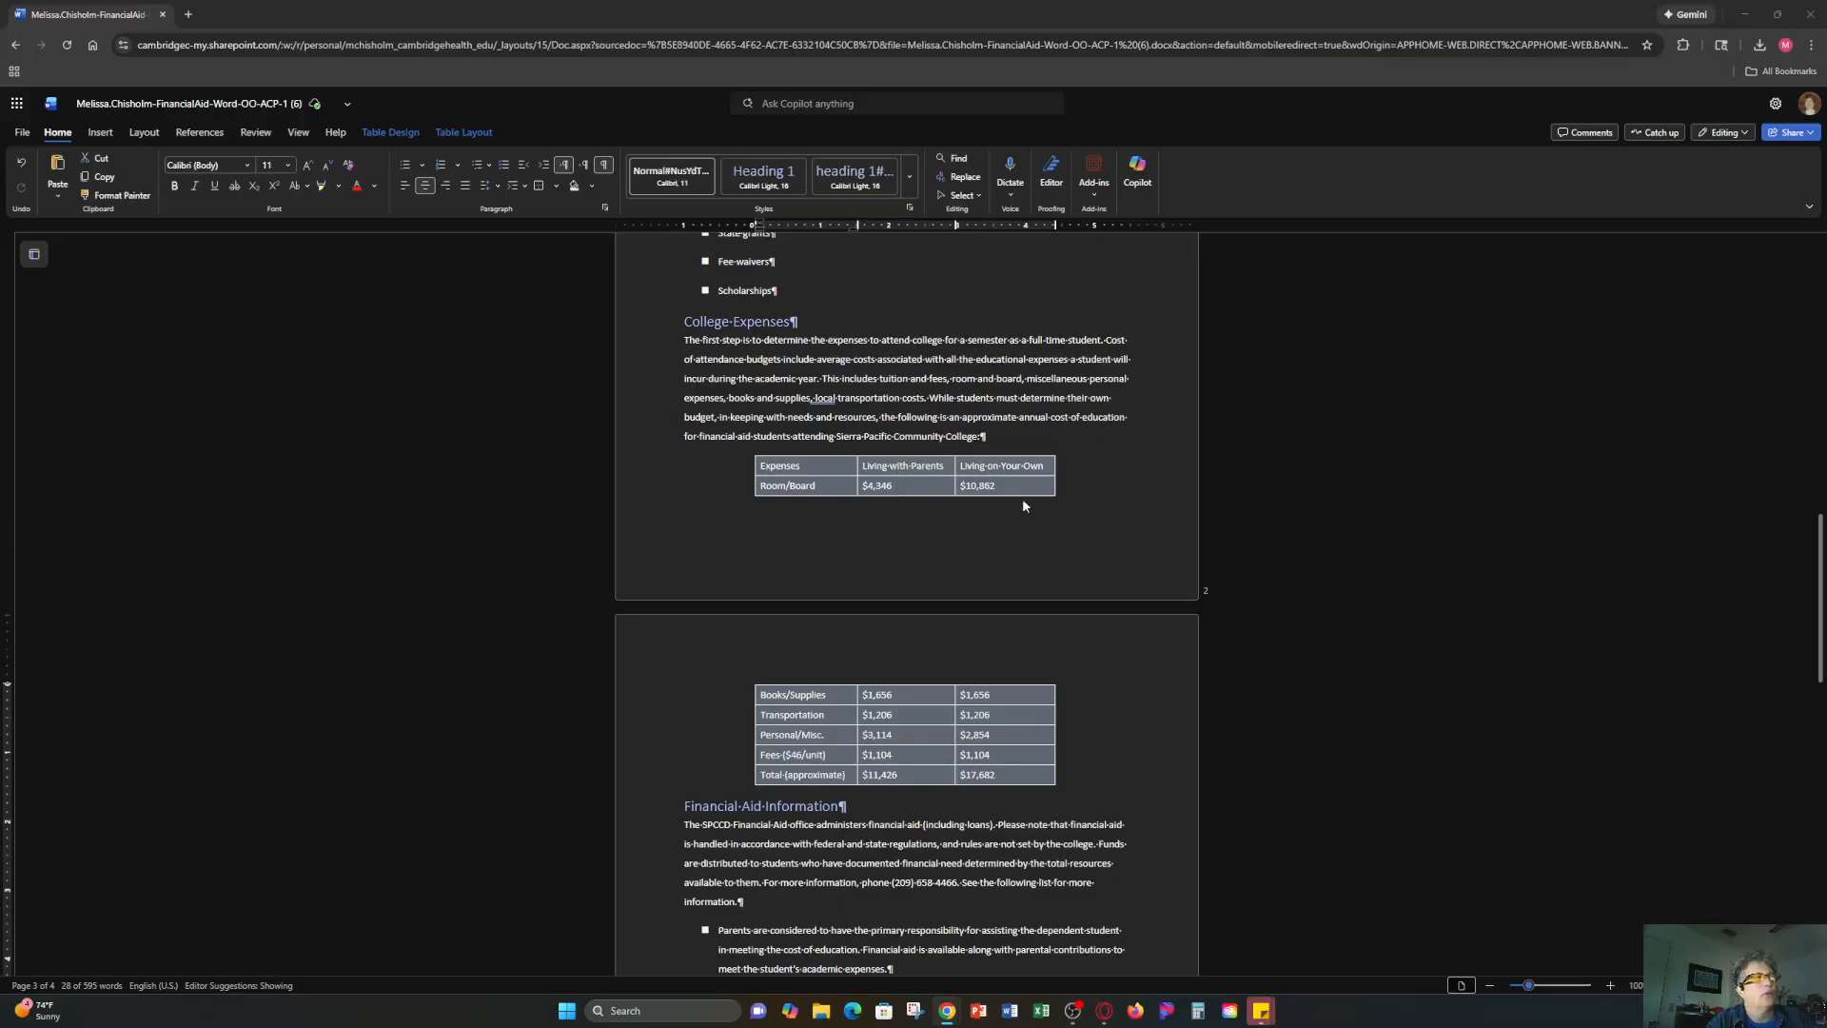
Insert a new row above the "Expenses" row of the College Expenses table.
{"action": "left_click", "coordinate": [836, 467]}
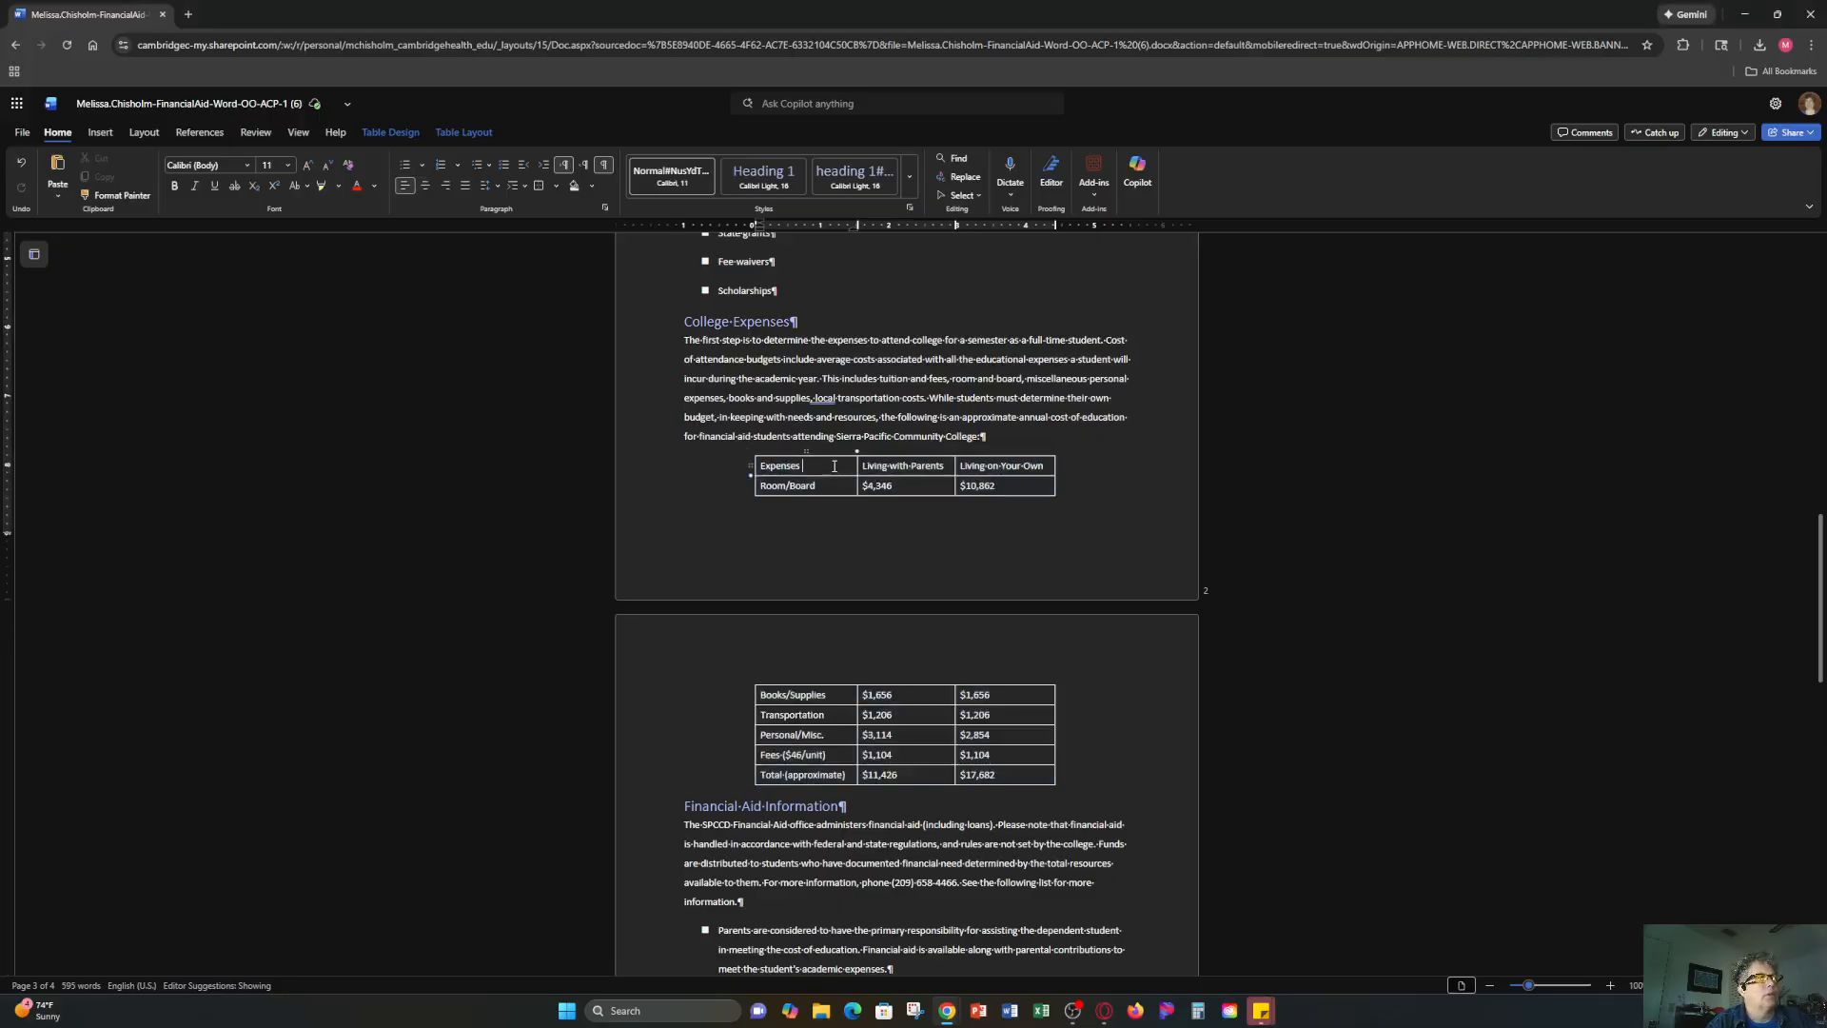
{"action": "right_click", "coordinate": [834, 467]}
{"action": "mouse_move", "coordinate": [920, 607]}
{"action": "left_click", "coordinate": [1104, 609]}
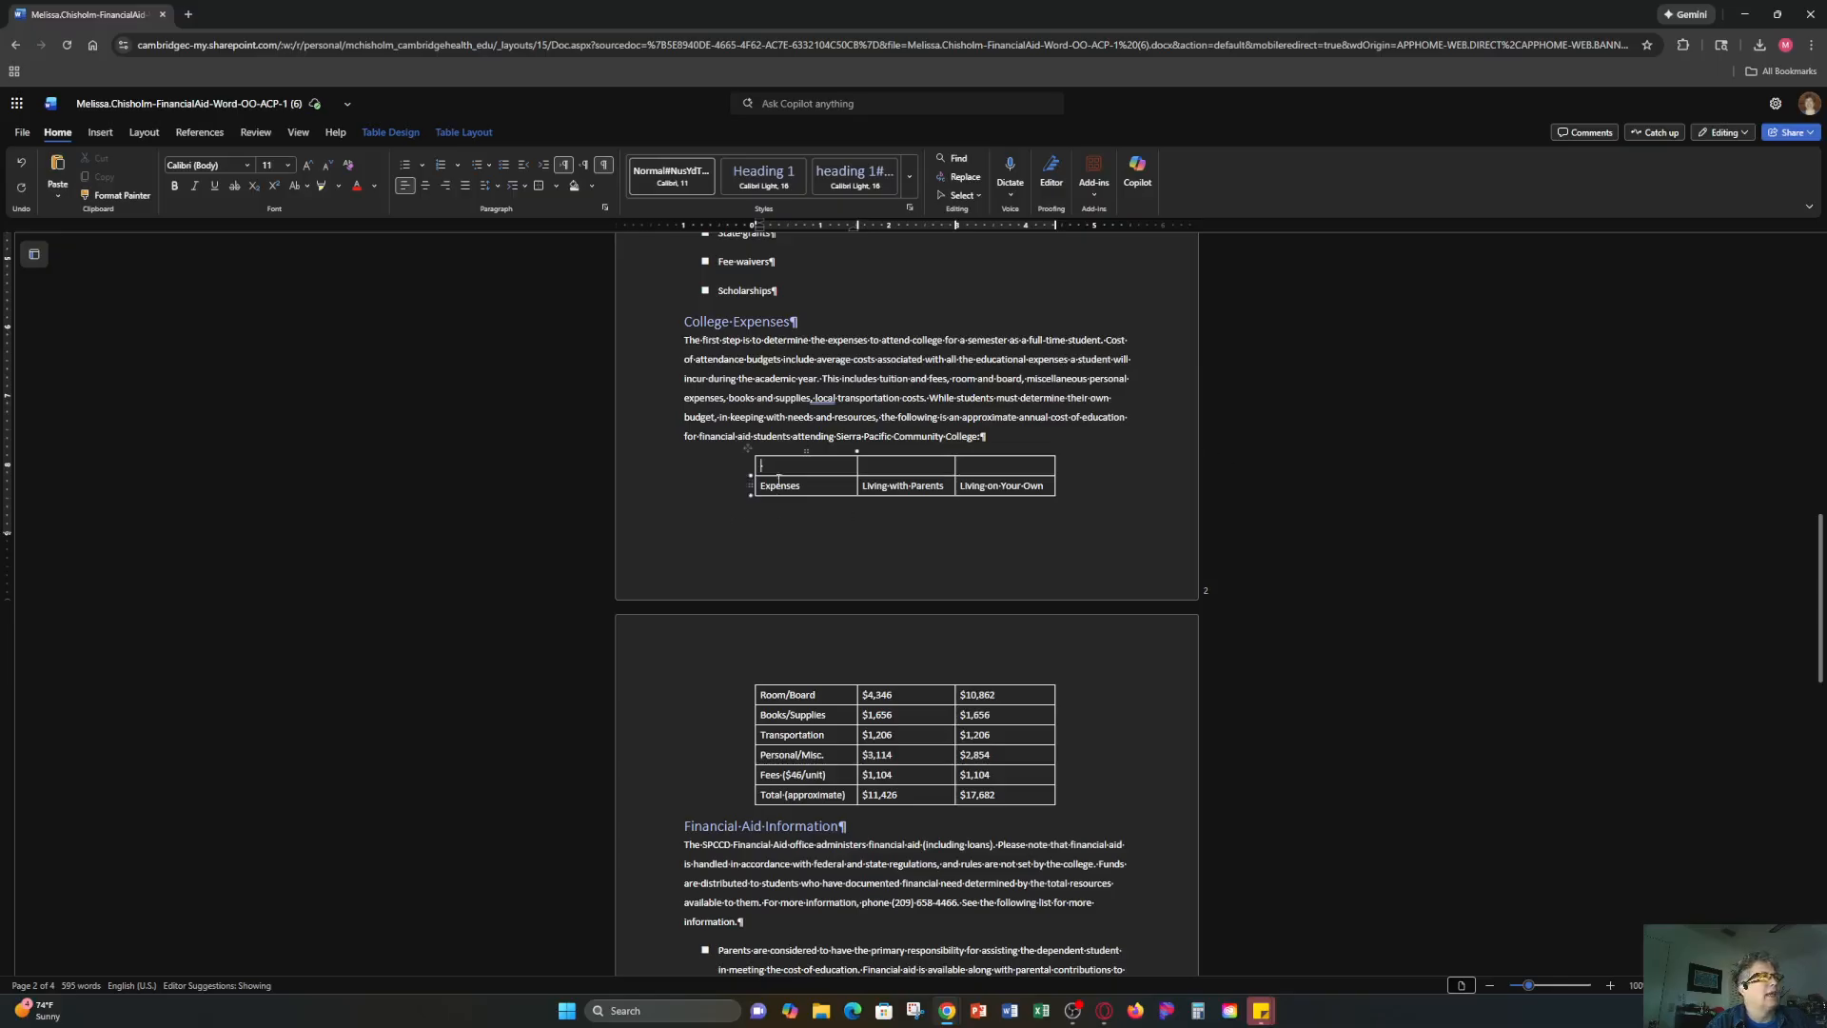
Merge the three cells of the empty first row of the College Expenses table into one cell.
{"action": "left_click_drag", "start_coordinate": [777, 463], "coordinate": [988, 464]}
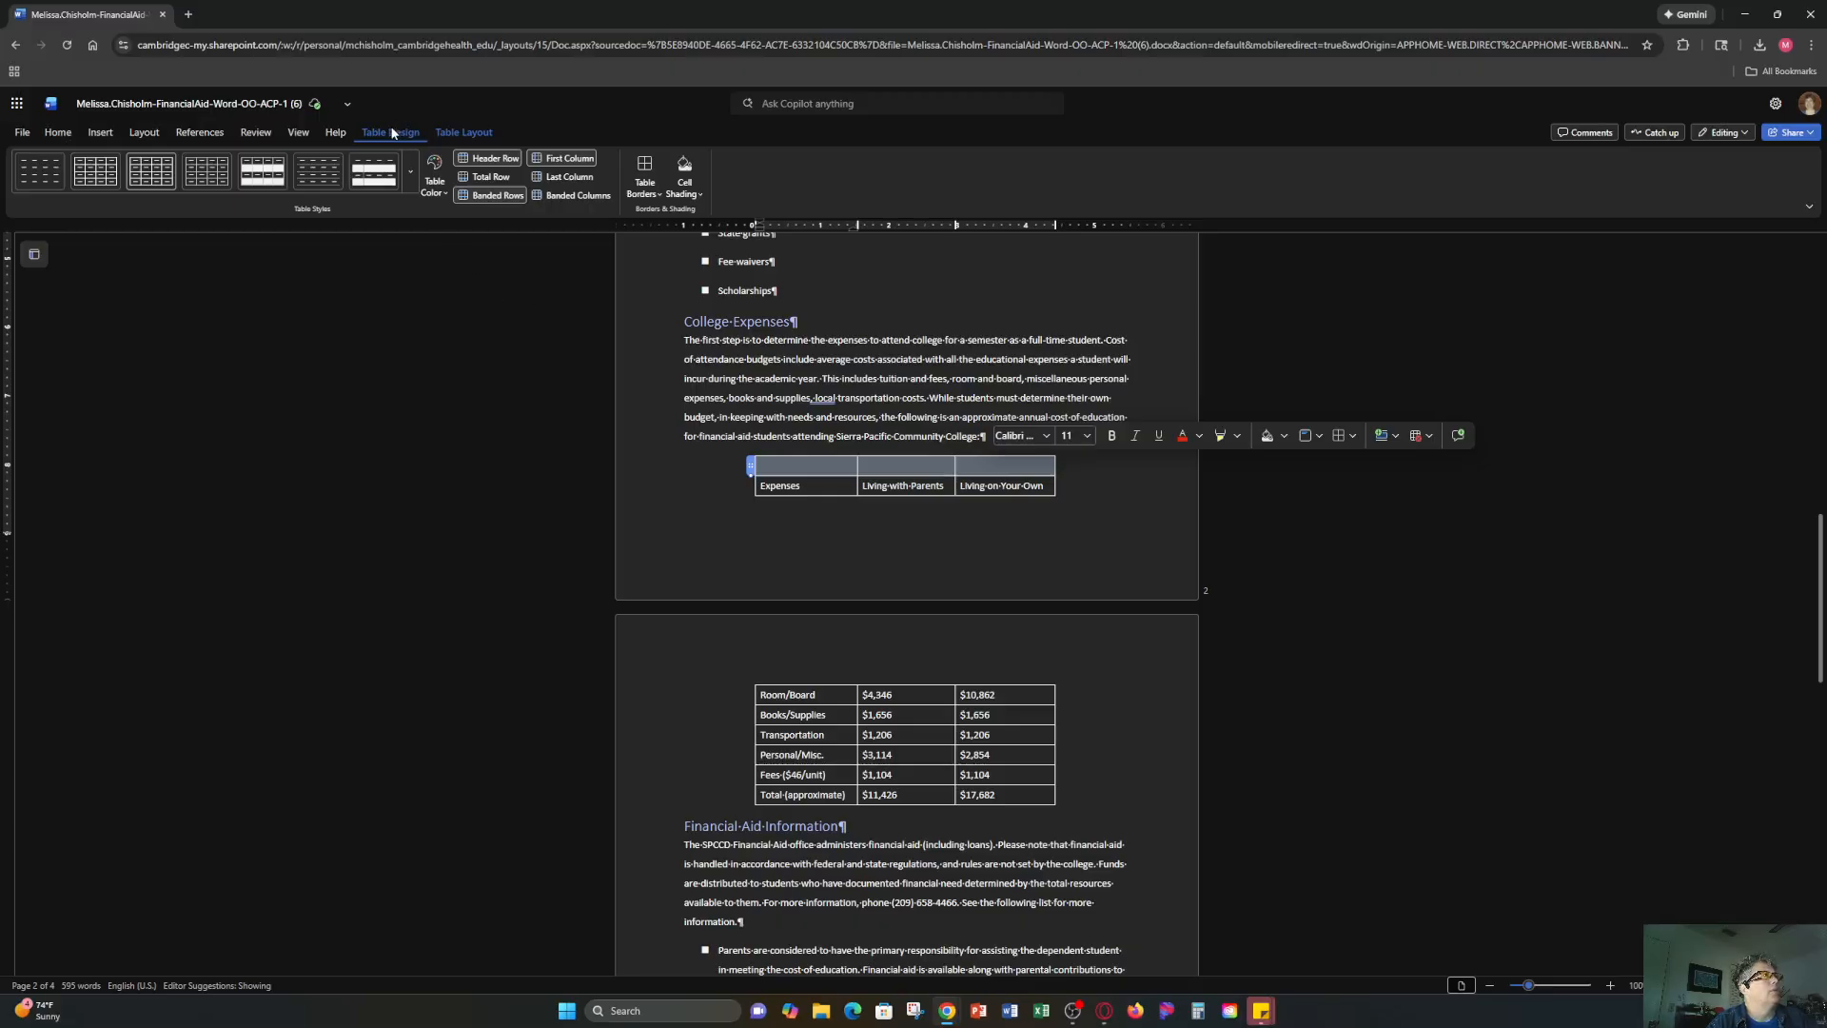
{"action": "left_click", "coordinate": [471, 133]}
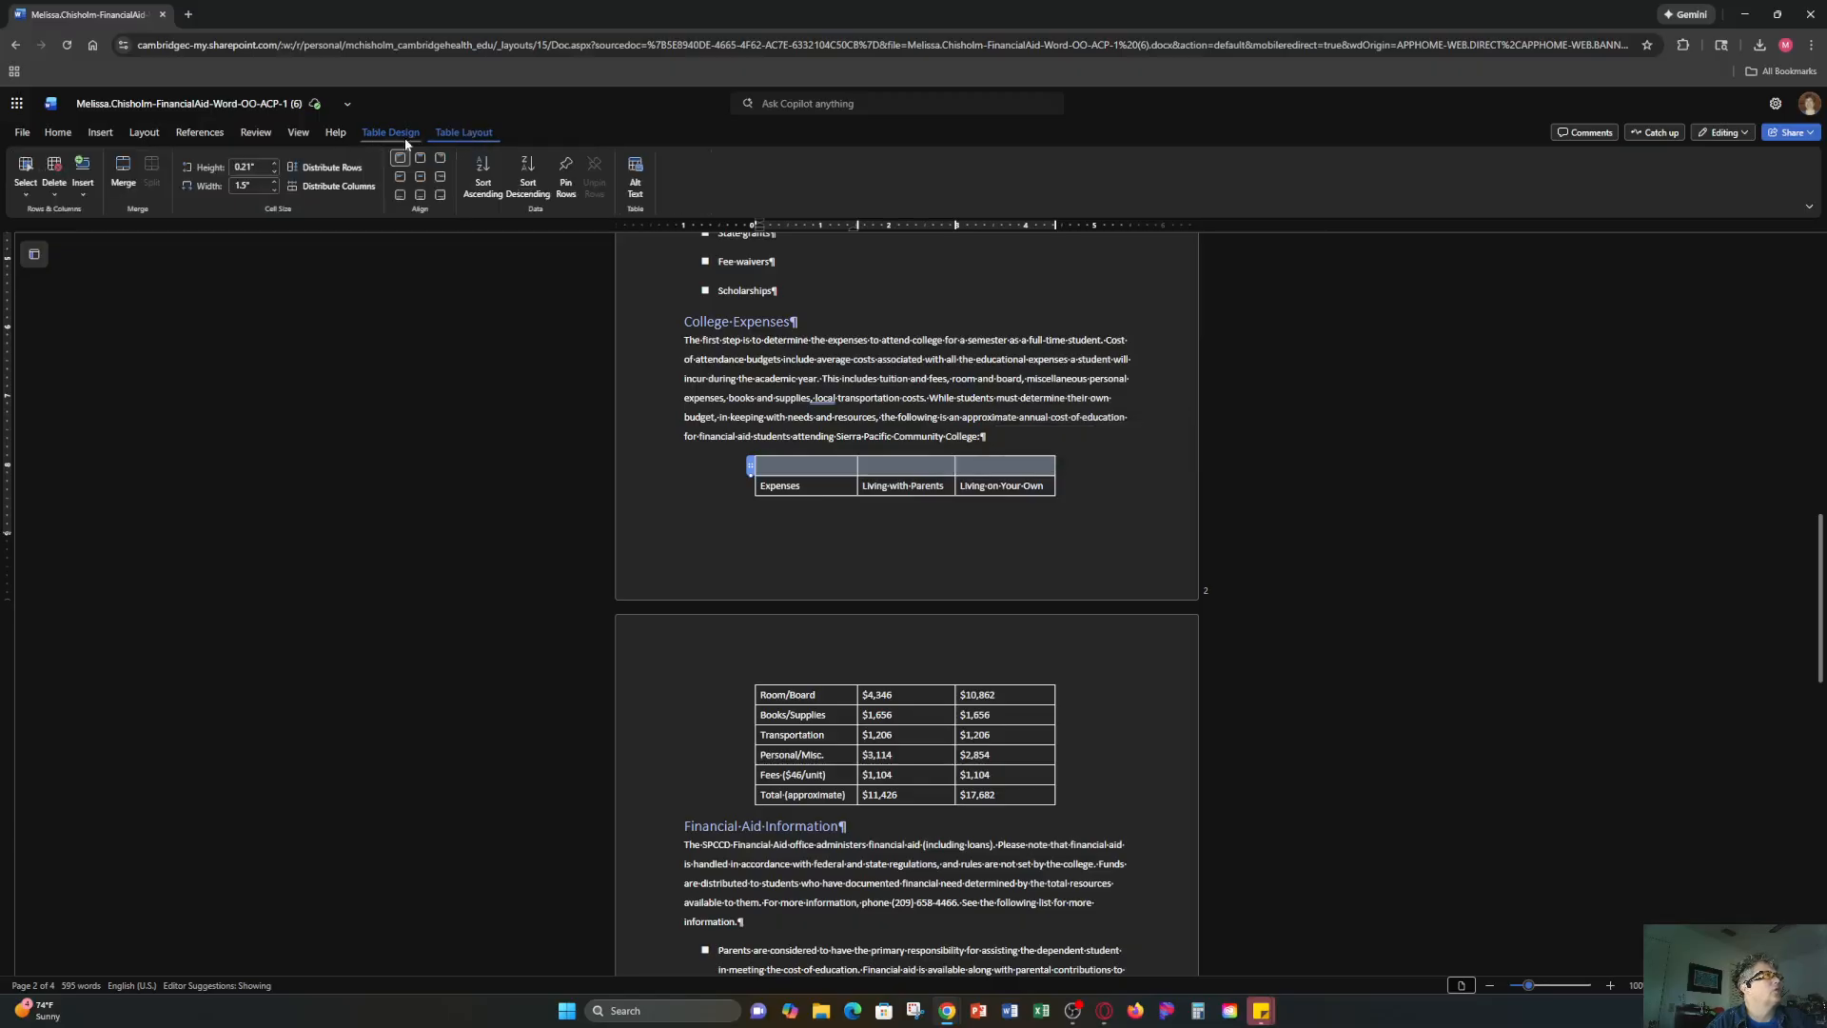
{"action": "left_click", "coordinate": [121, 173]}
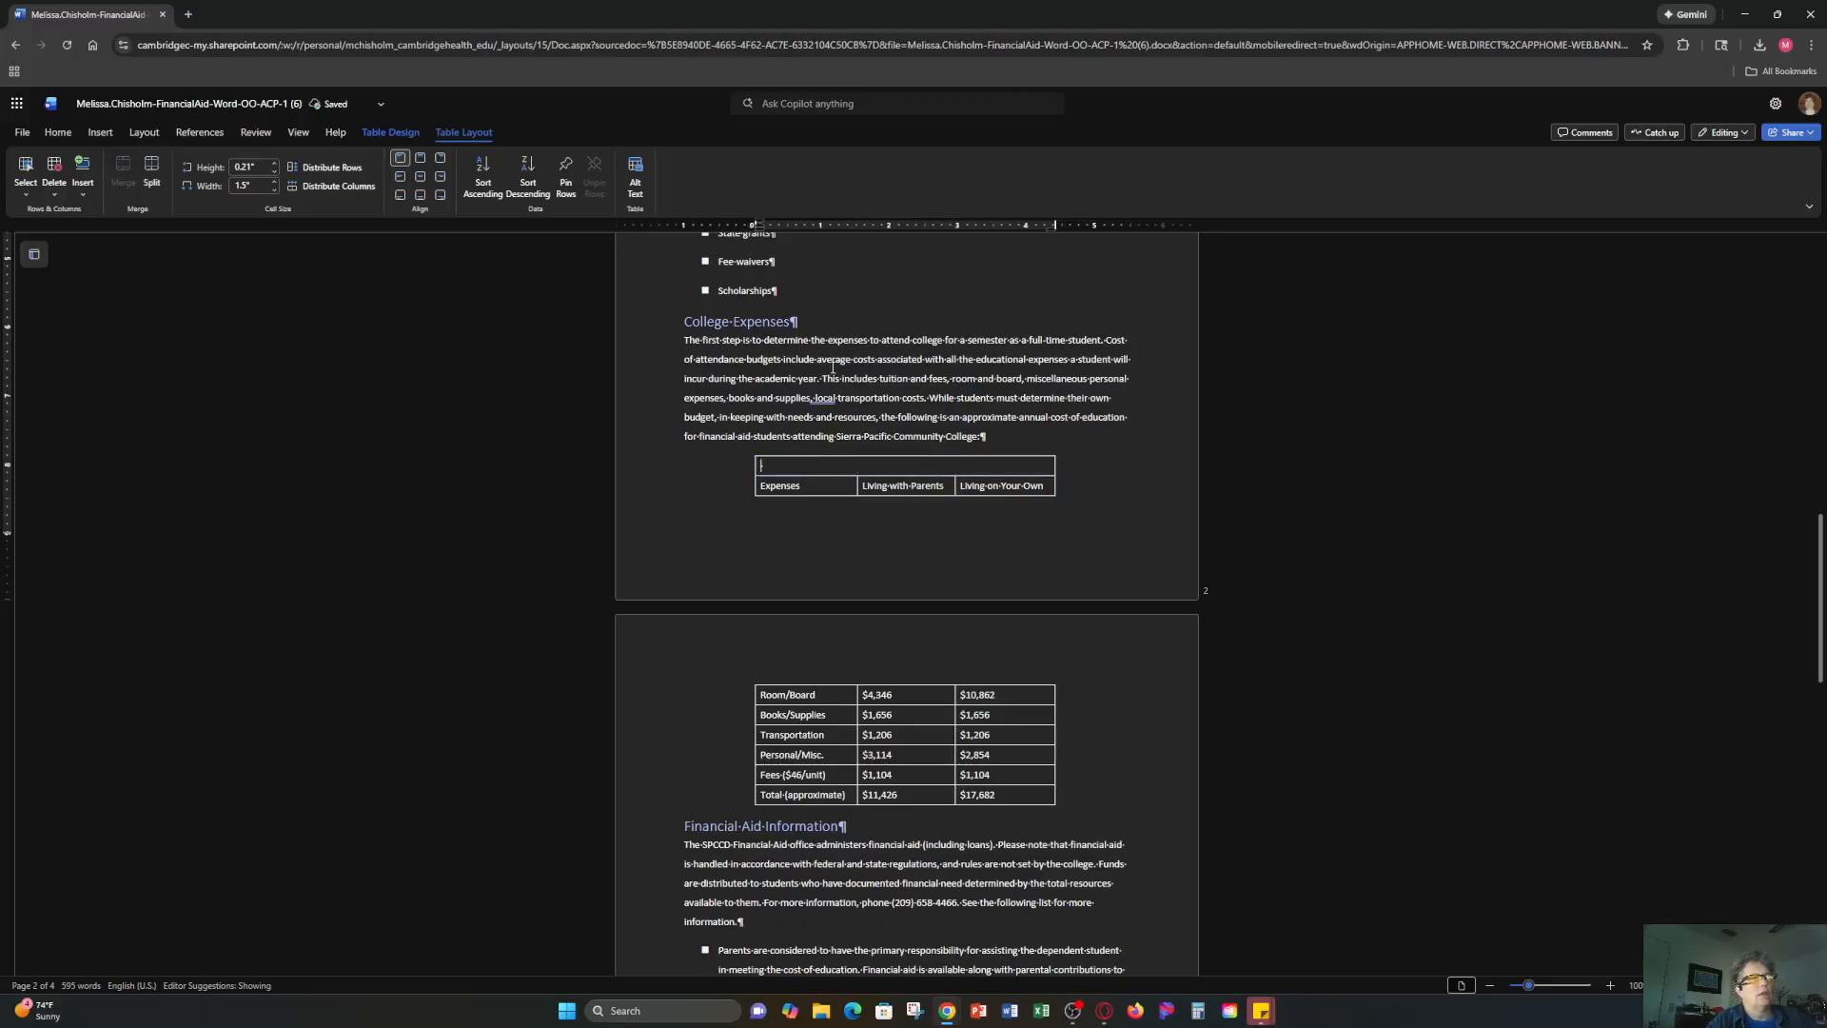
Enter the title "Estimated Annual College Expenses" in the merged first row of the College Expenses table.
{"action": "type", "text": "Esto,"}
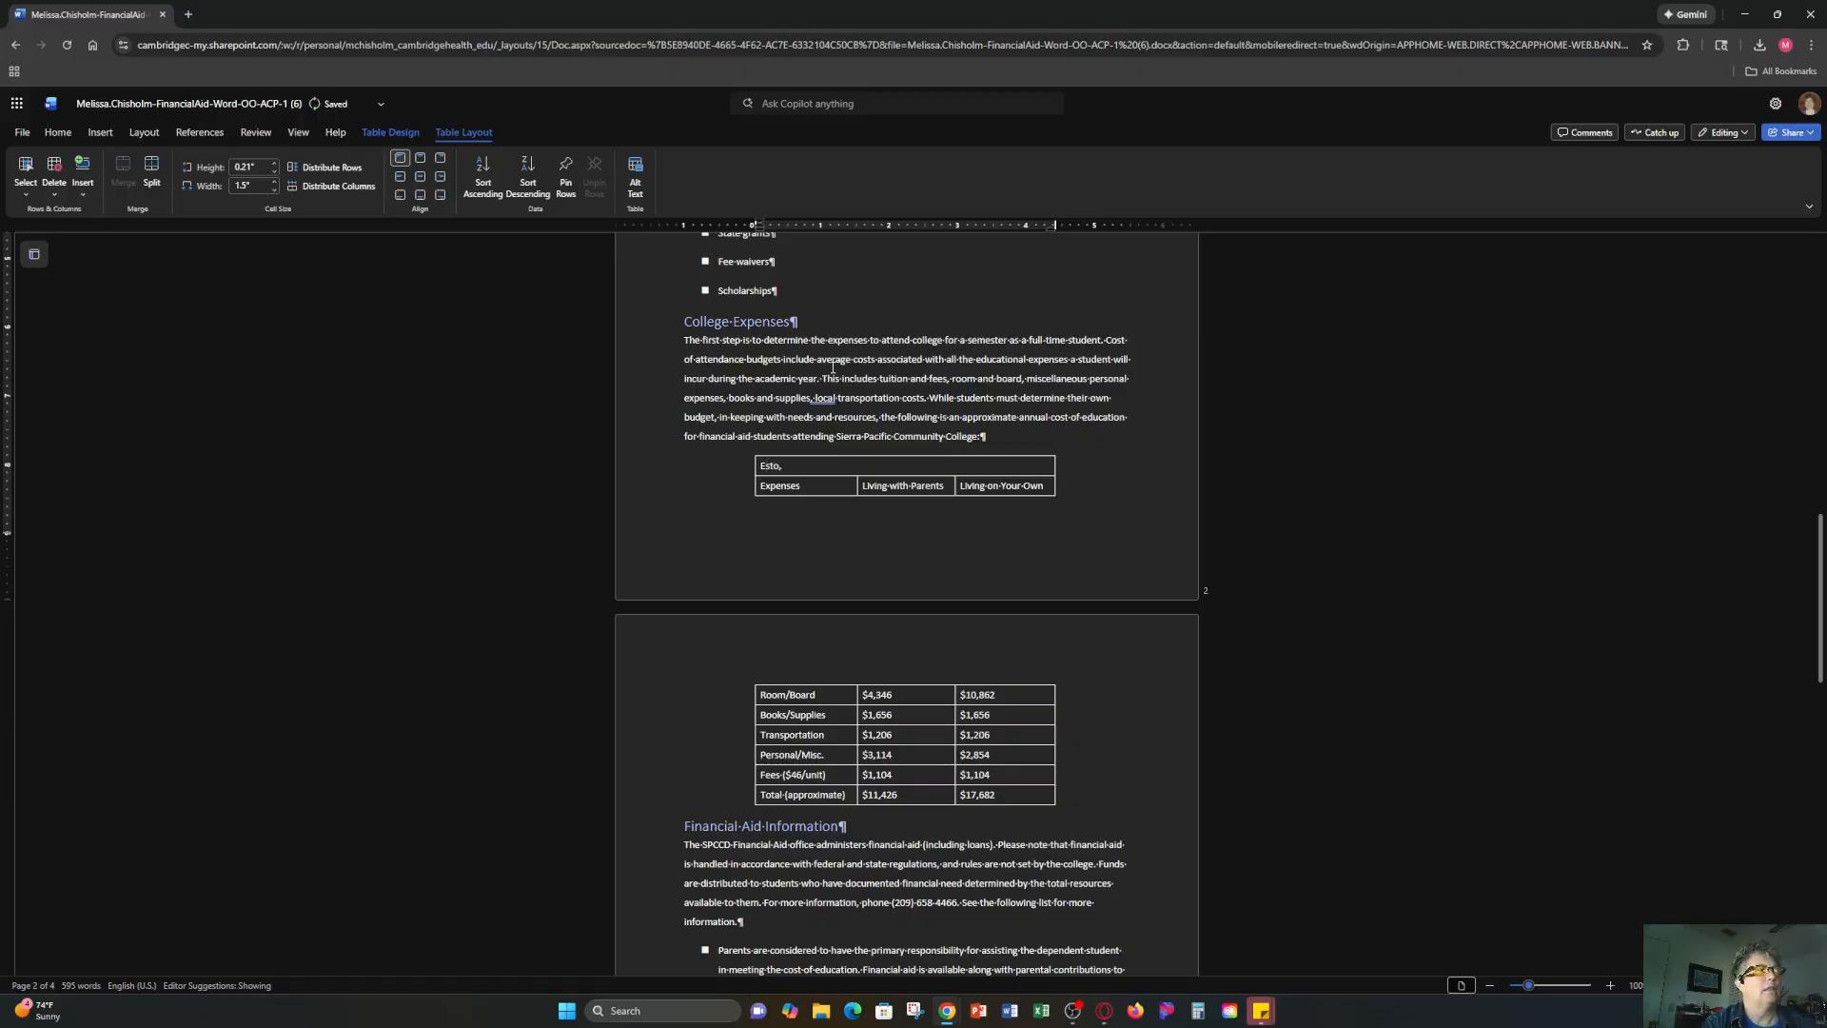
{"action": "key", "text": "BackSpace"}
{"action": "key", "text": "BackSpace"}
{"action": "type", "text": "ima"}
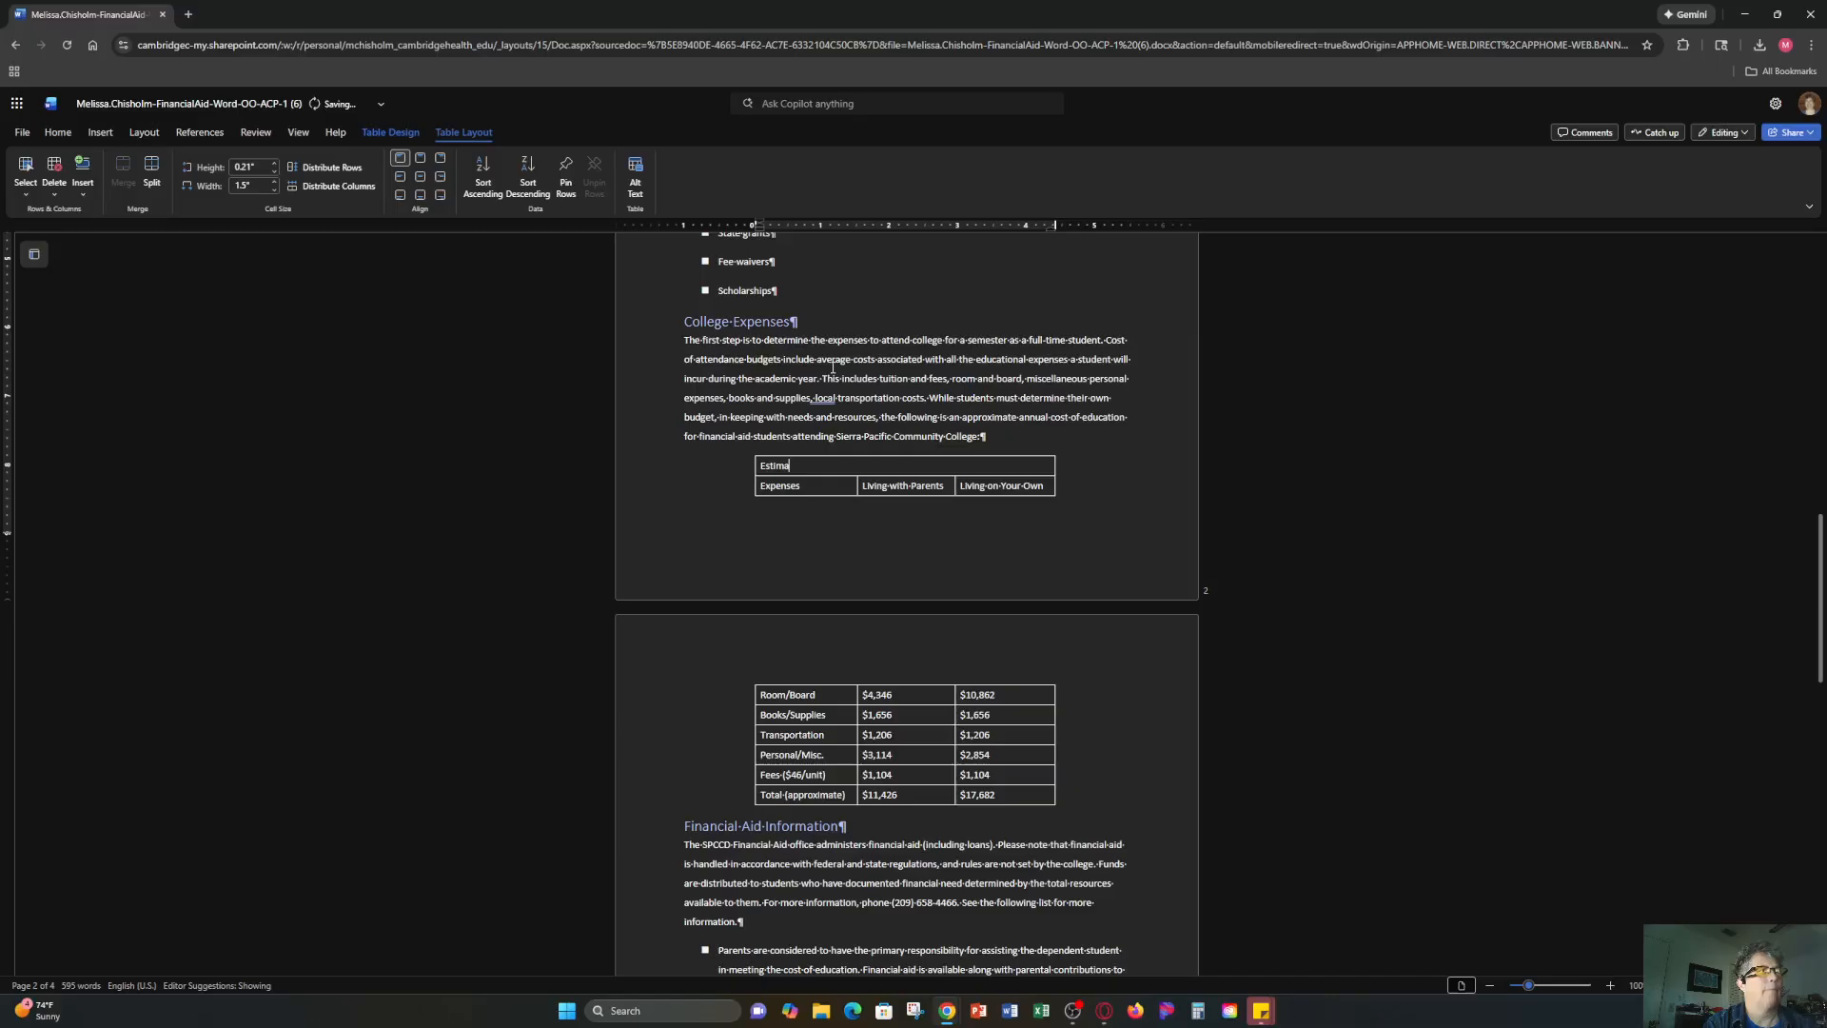
{"action": "type", "text": "imated Annua"}
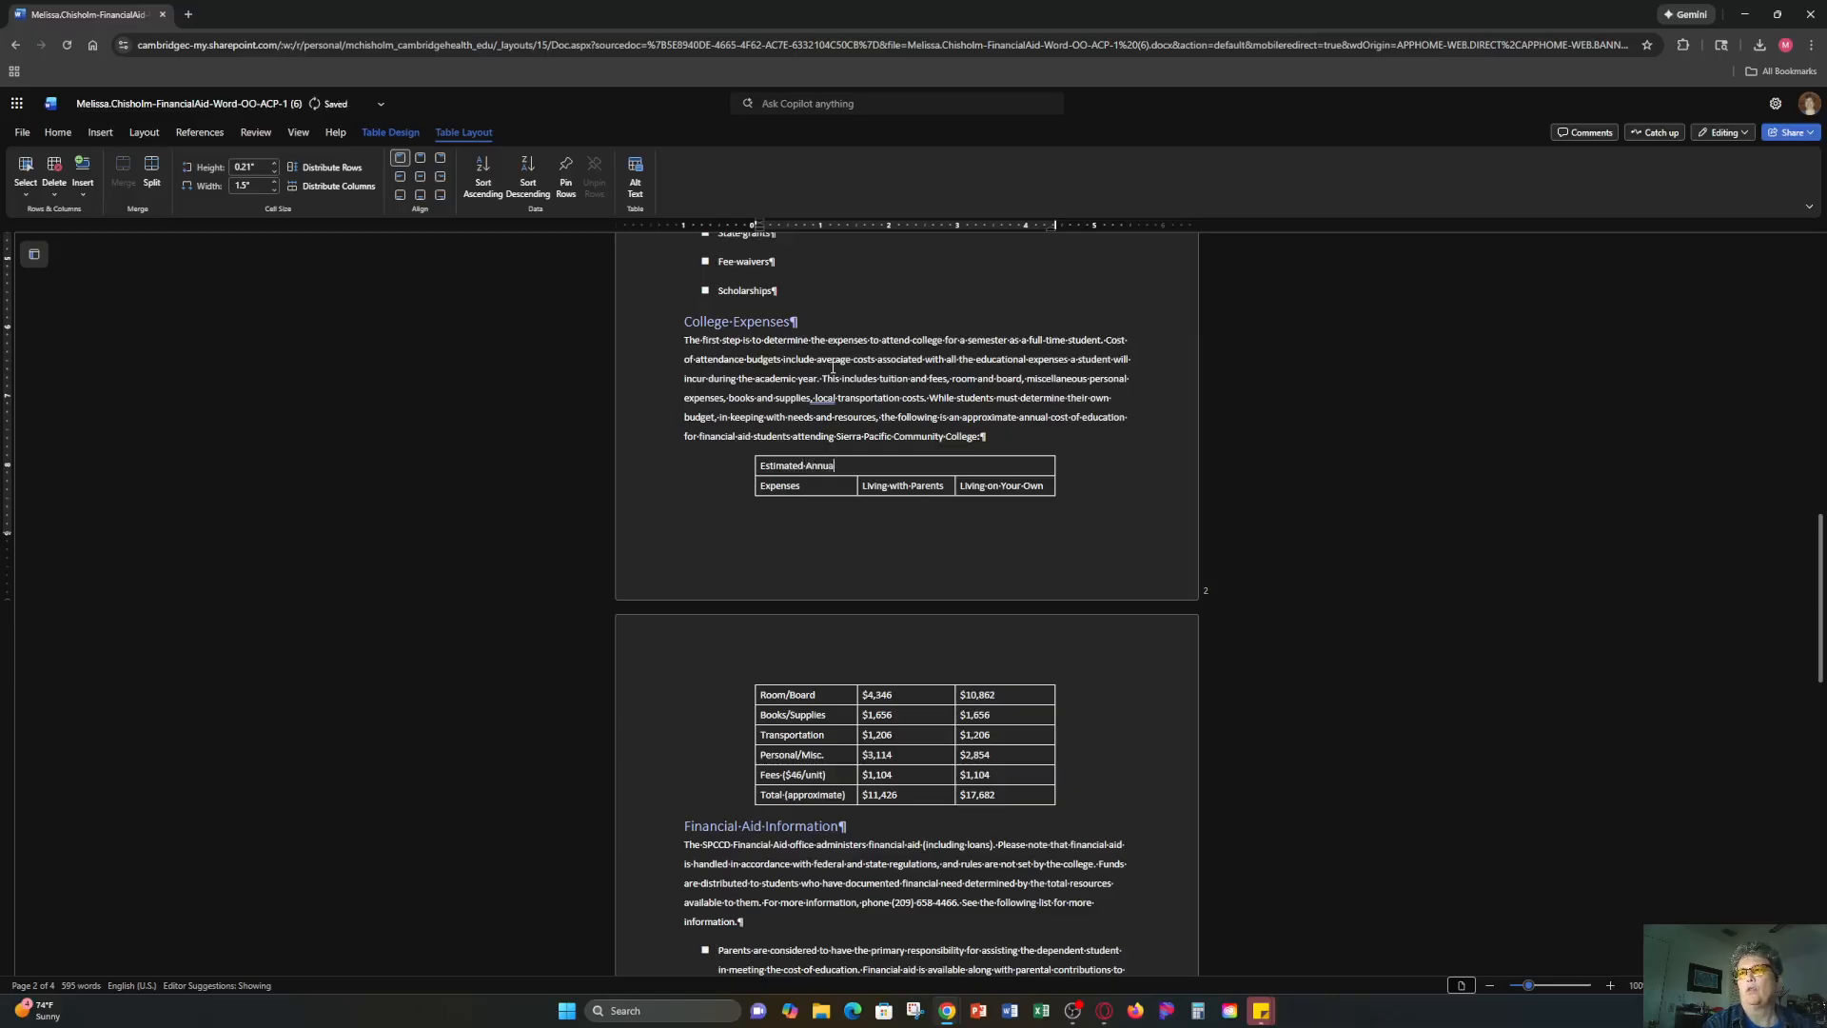
{"action": "type", "text": "l College Expenses"}
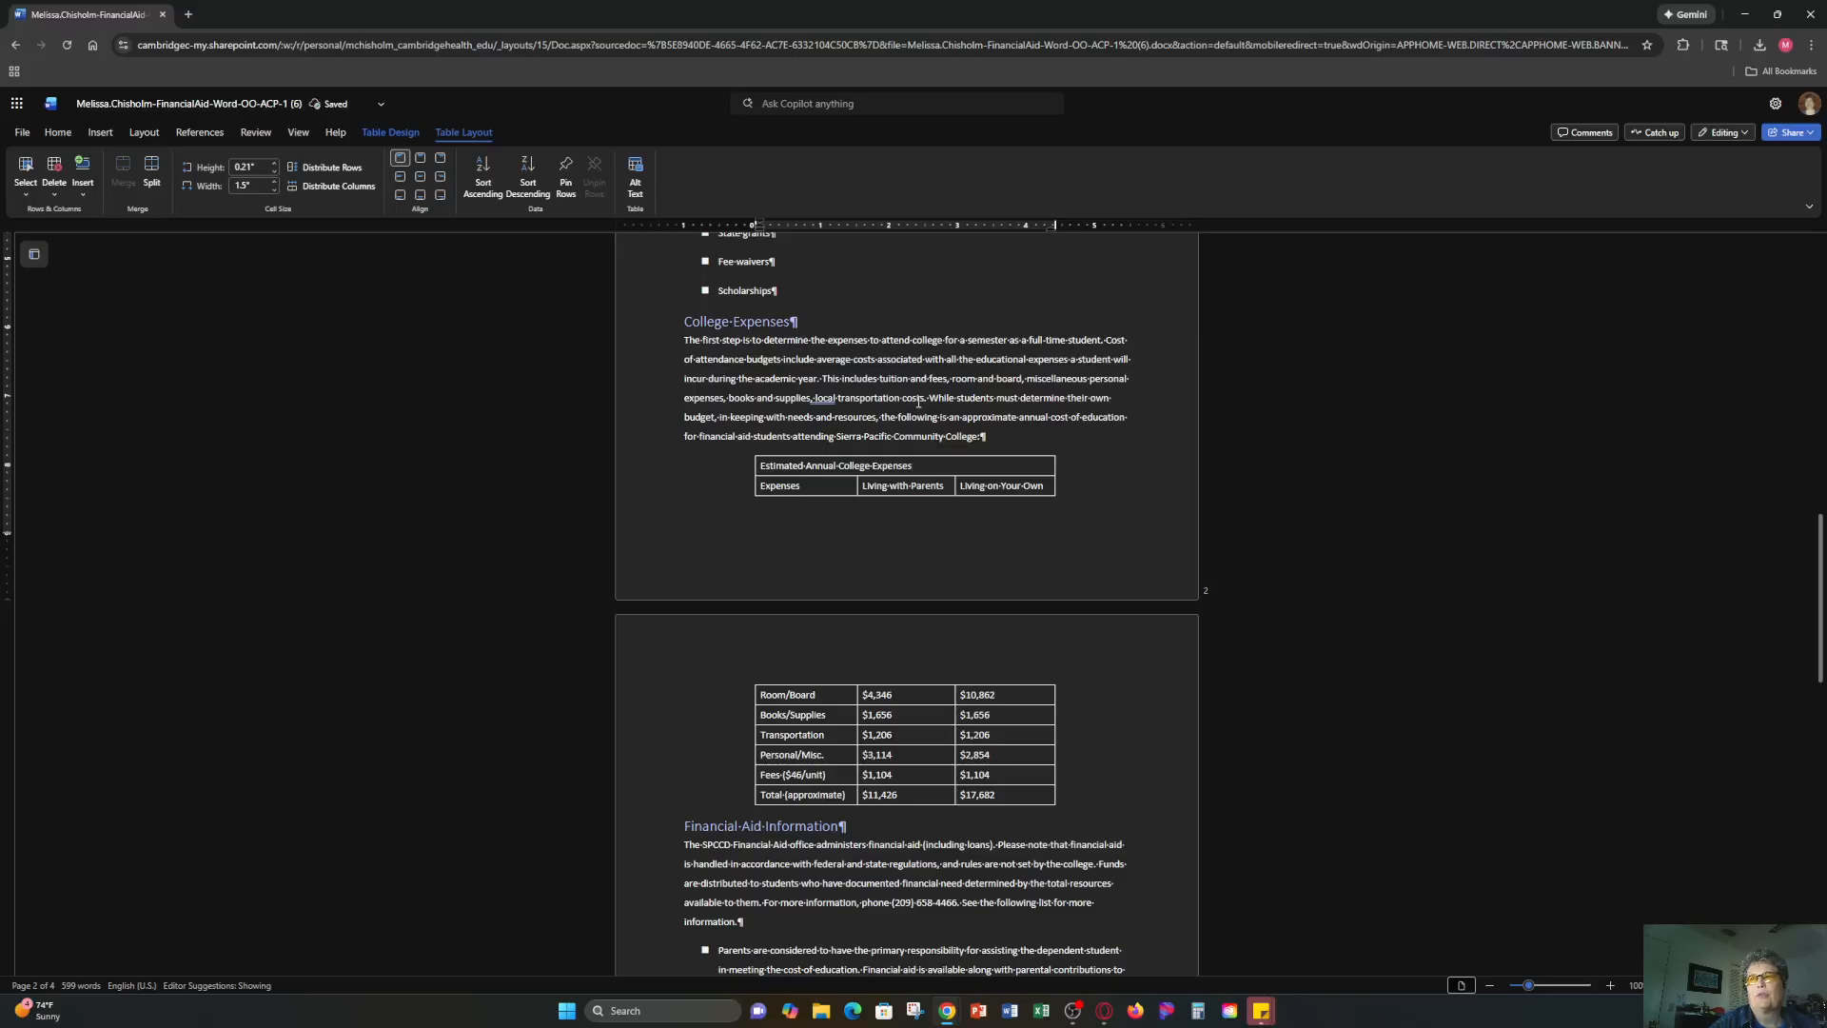
Apply the fourth Grid Tables style, with a solid blue header and banded rows, to the entire College Expenses table.
{"action": "left_click", "coordinate": [818, 535]}
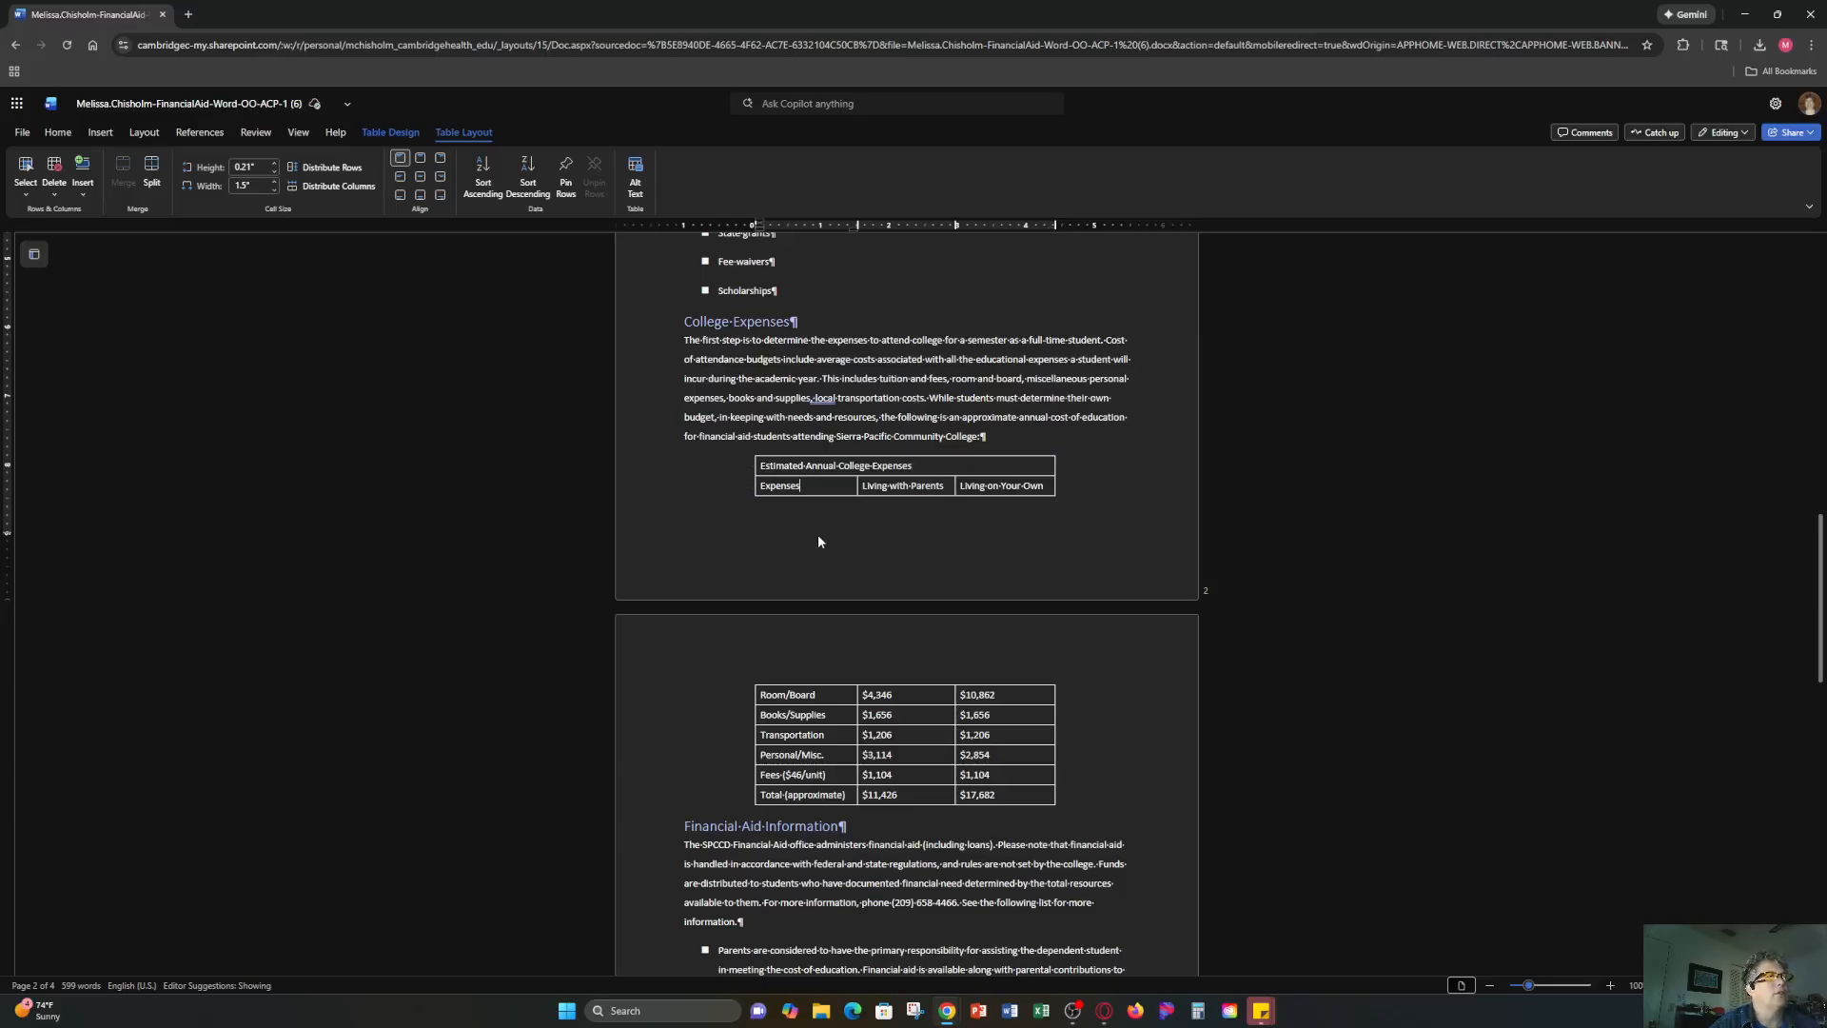
{"action": "left_click_drag", "start_coordinate": [761, 482], "coordinate": [1021, 791]}
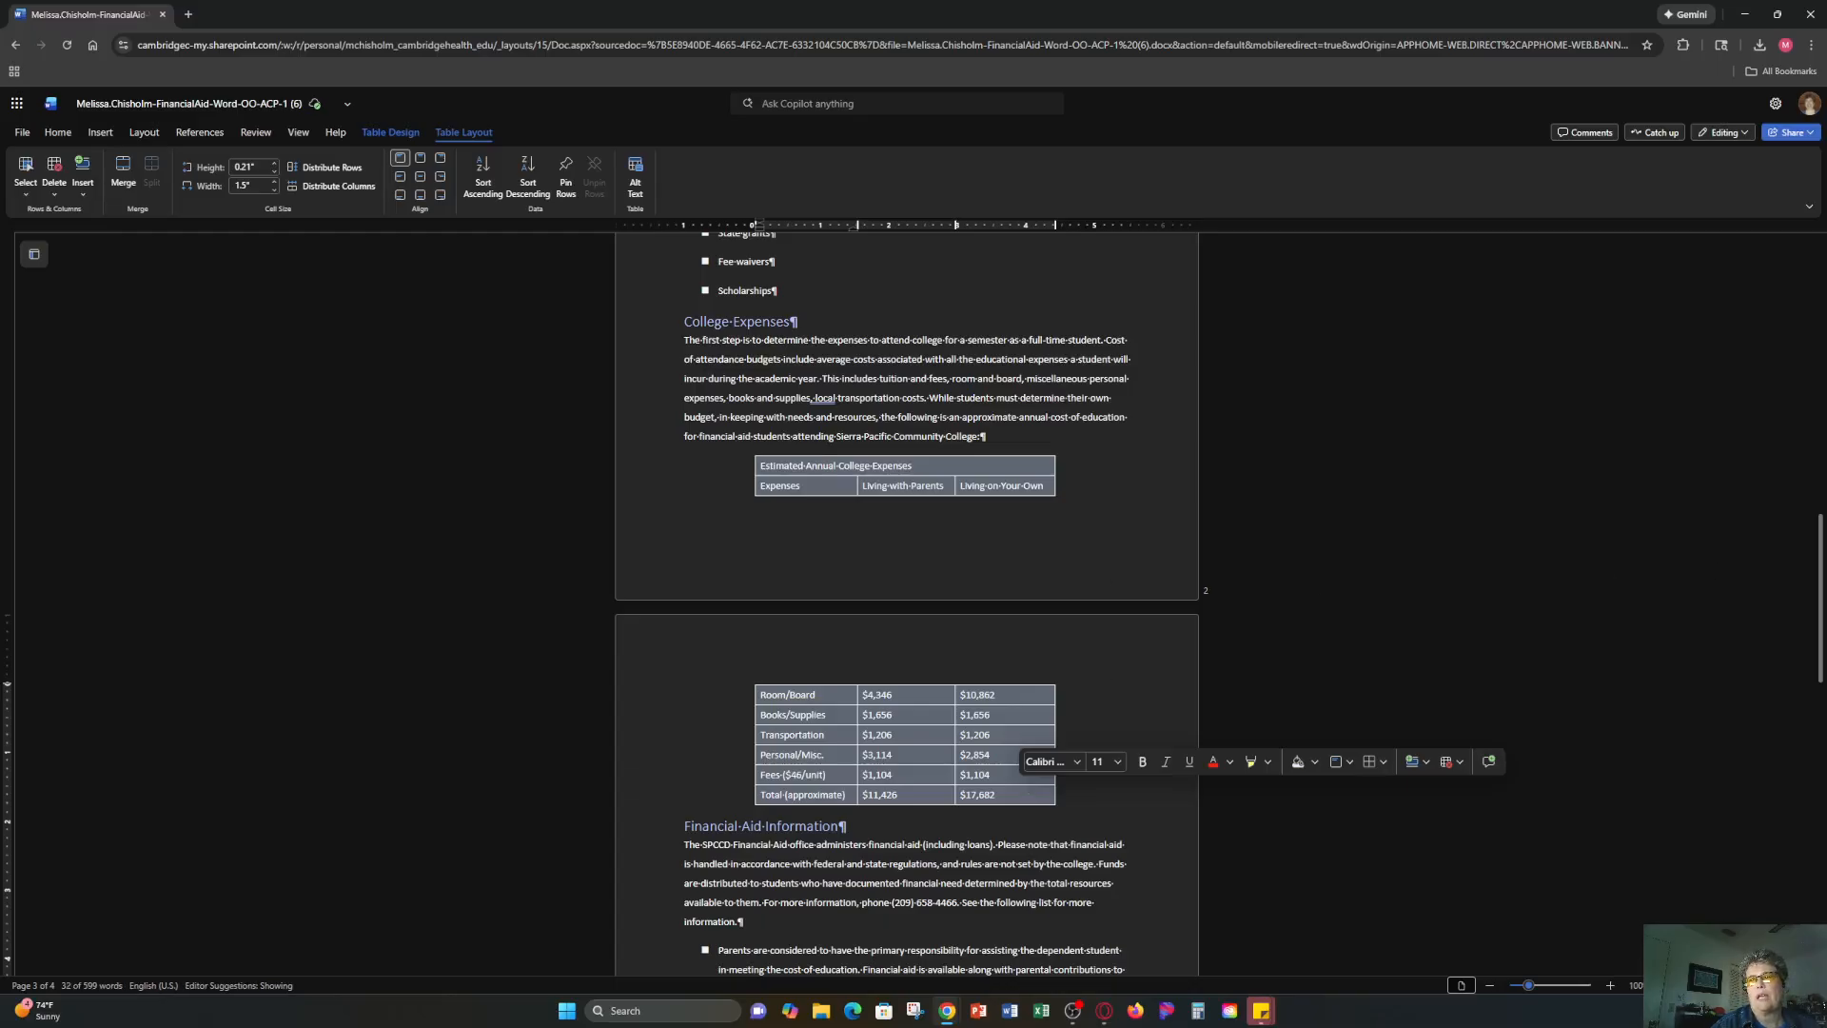
{"action": "left_click", "coordinate": [388, 133]}
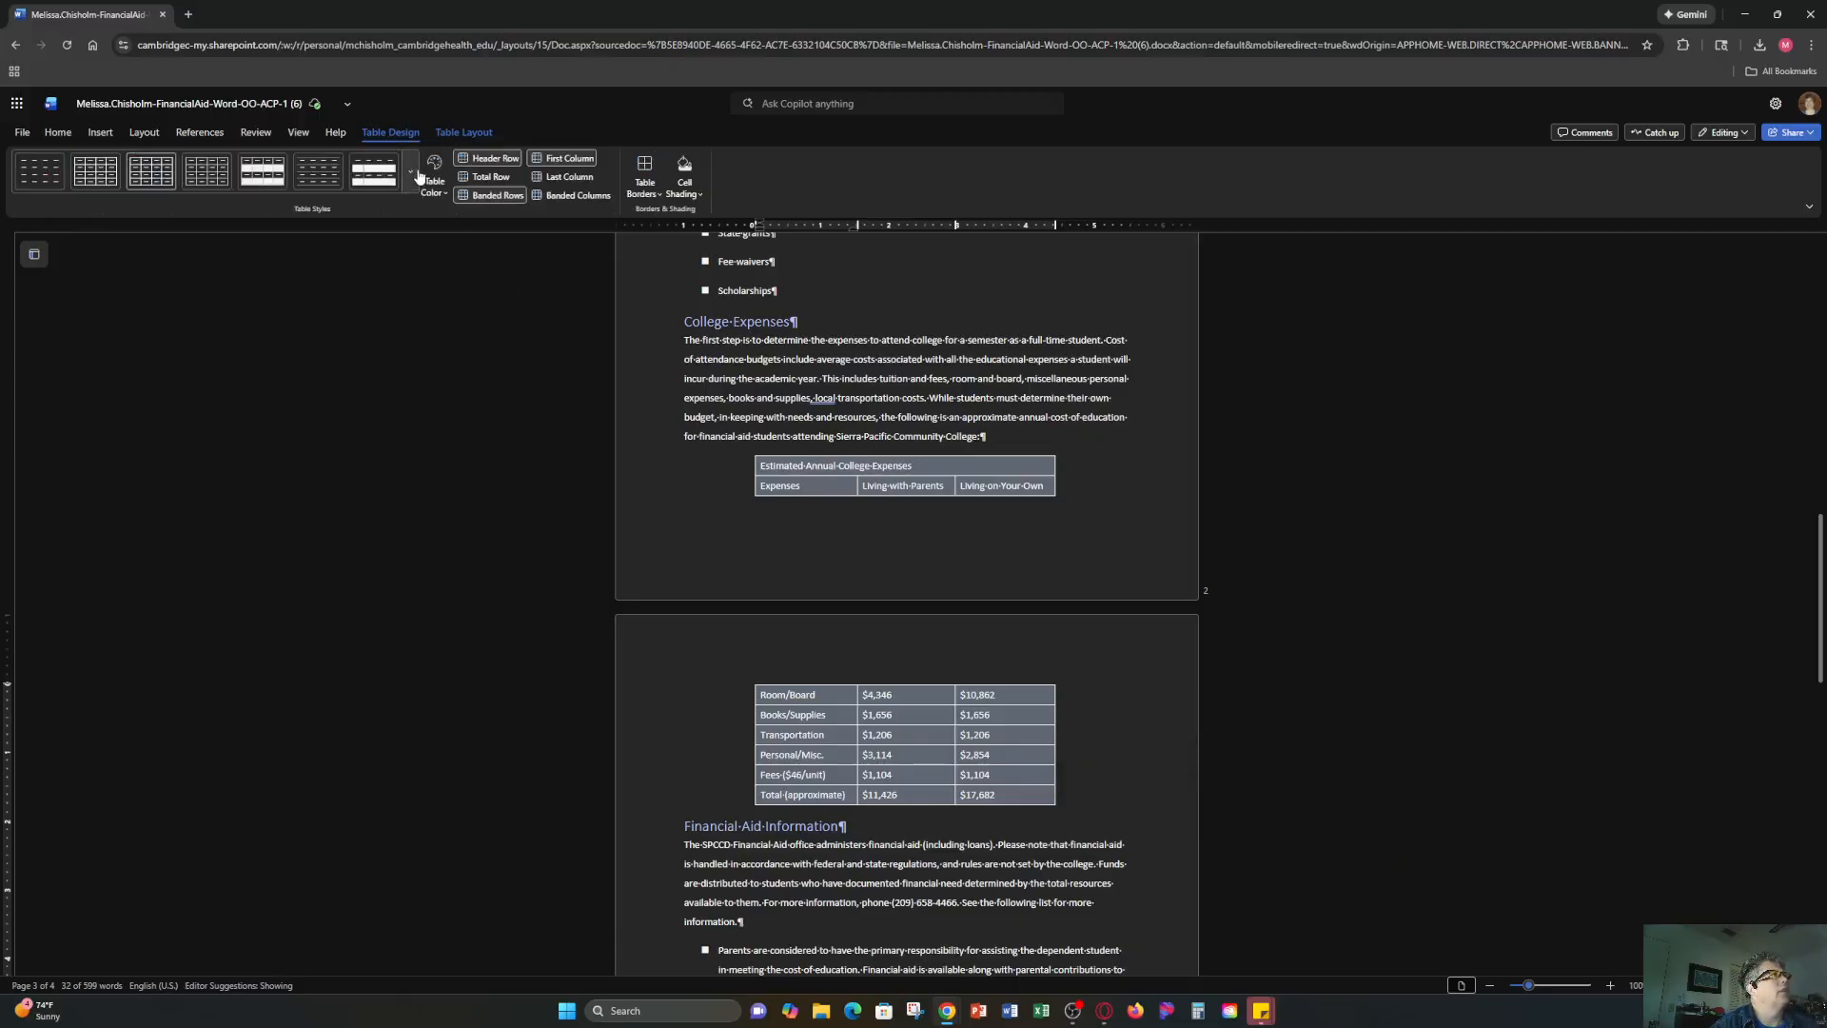
{"action": "left_click", "coordinate": [412, 172]}
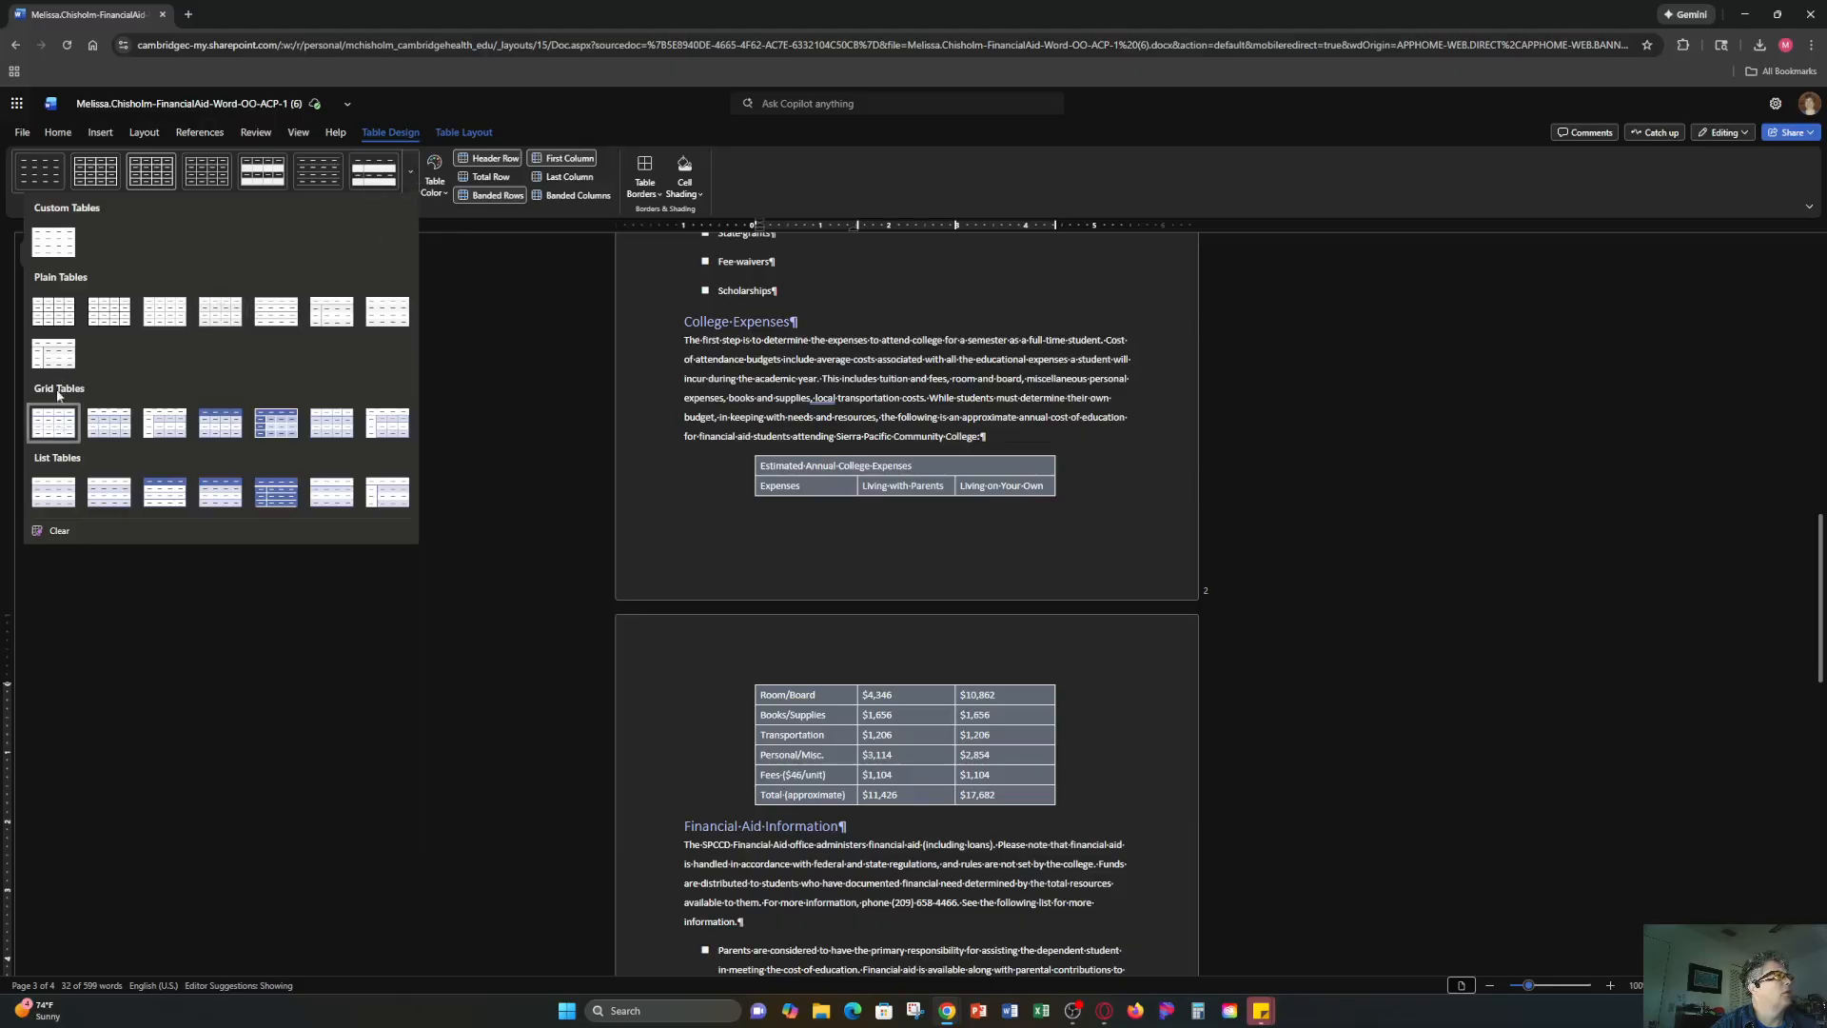
{"action": "left_click", "coordinate": [229, 426]}
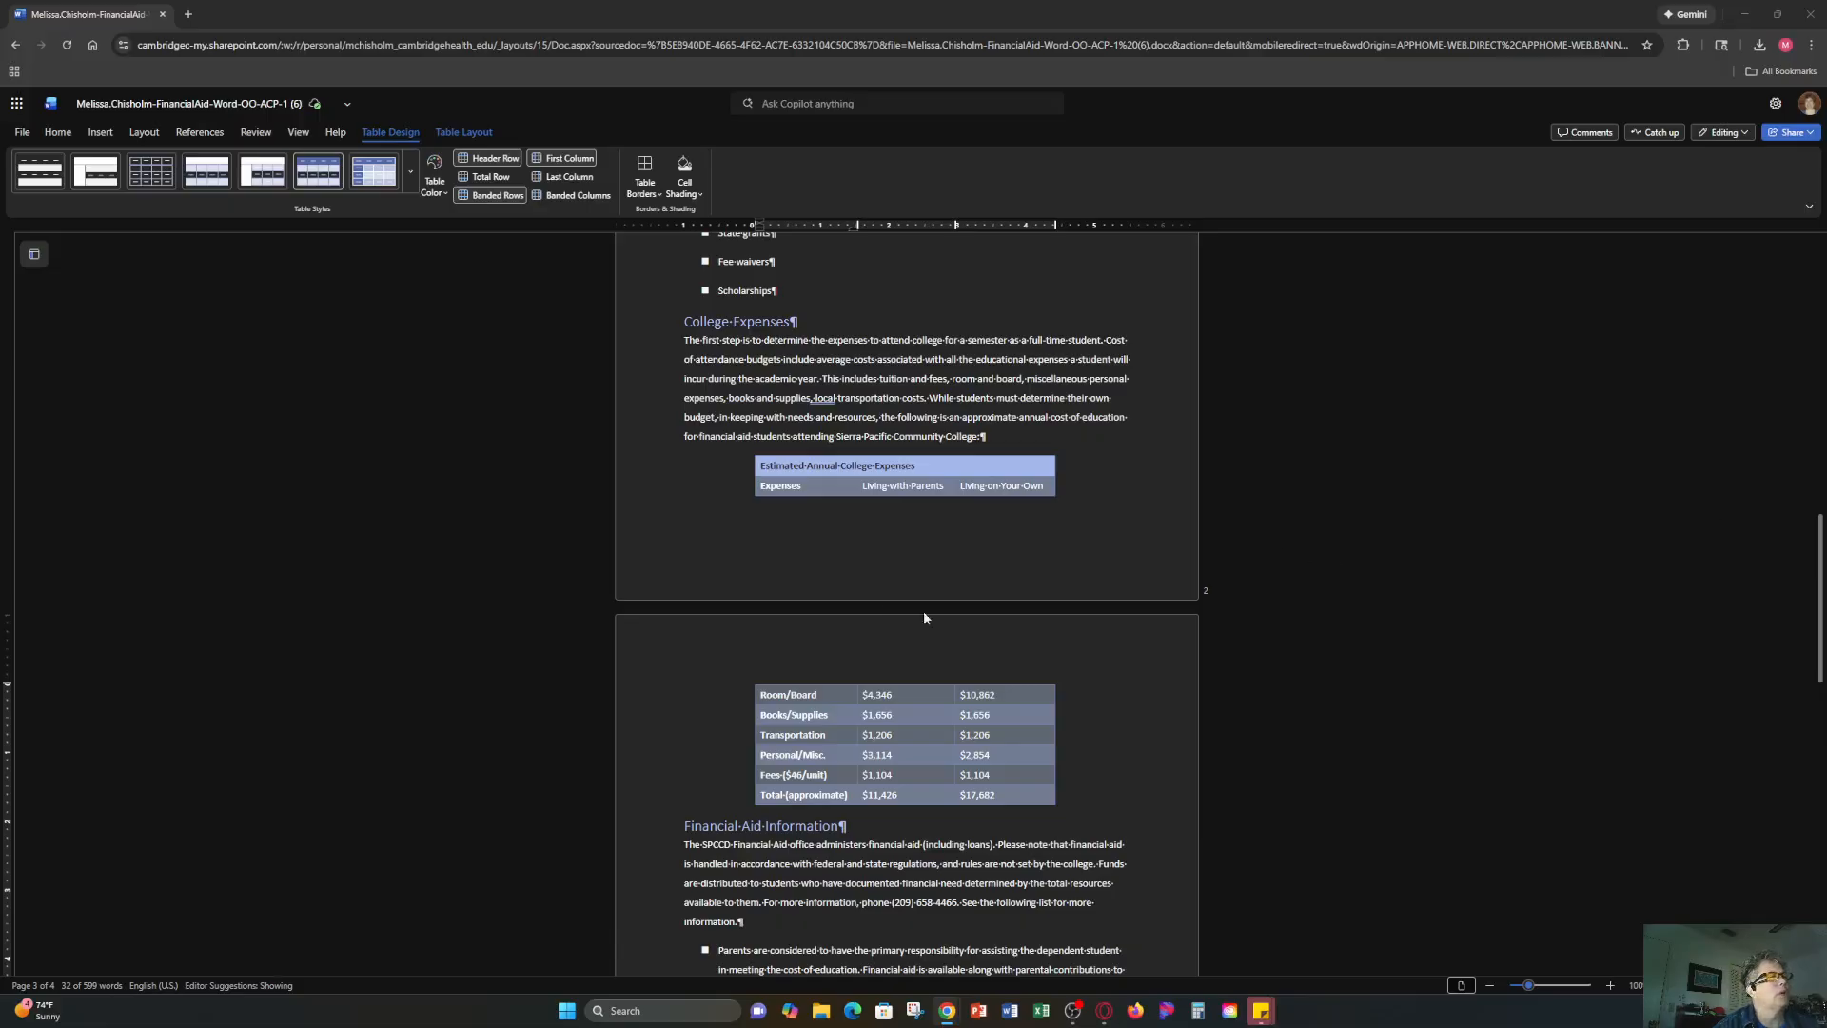
Turn on Total Row and turn off First Column in the style options of the College Expenses table.
{"action": "left_click", "coordinate": [487, 179]}
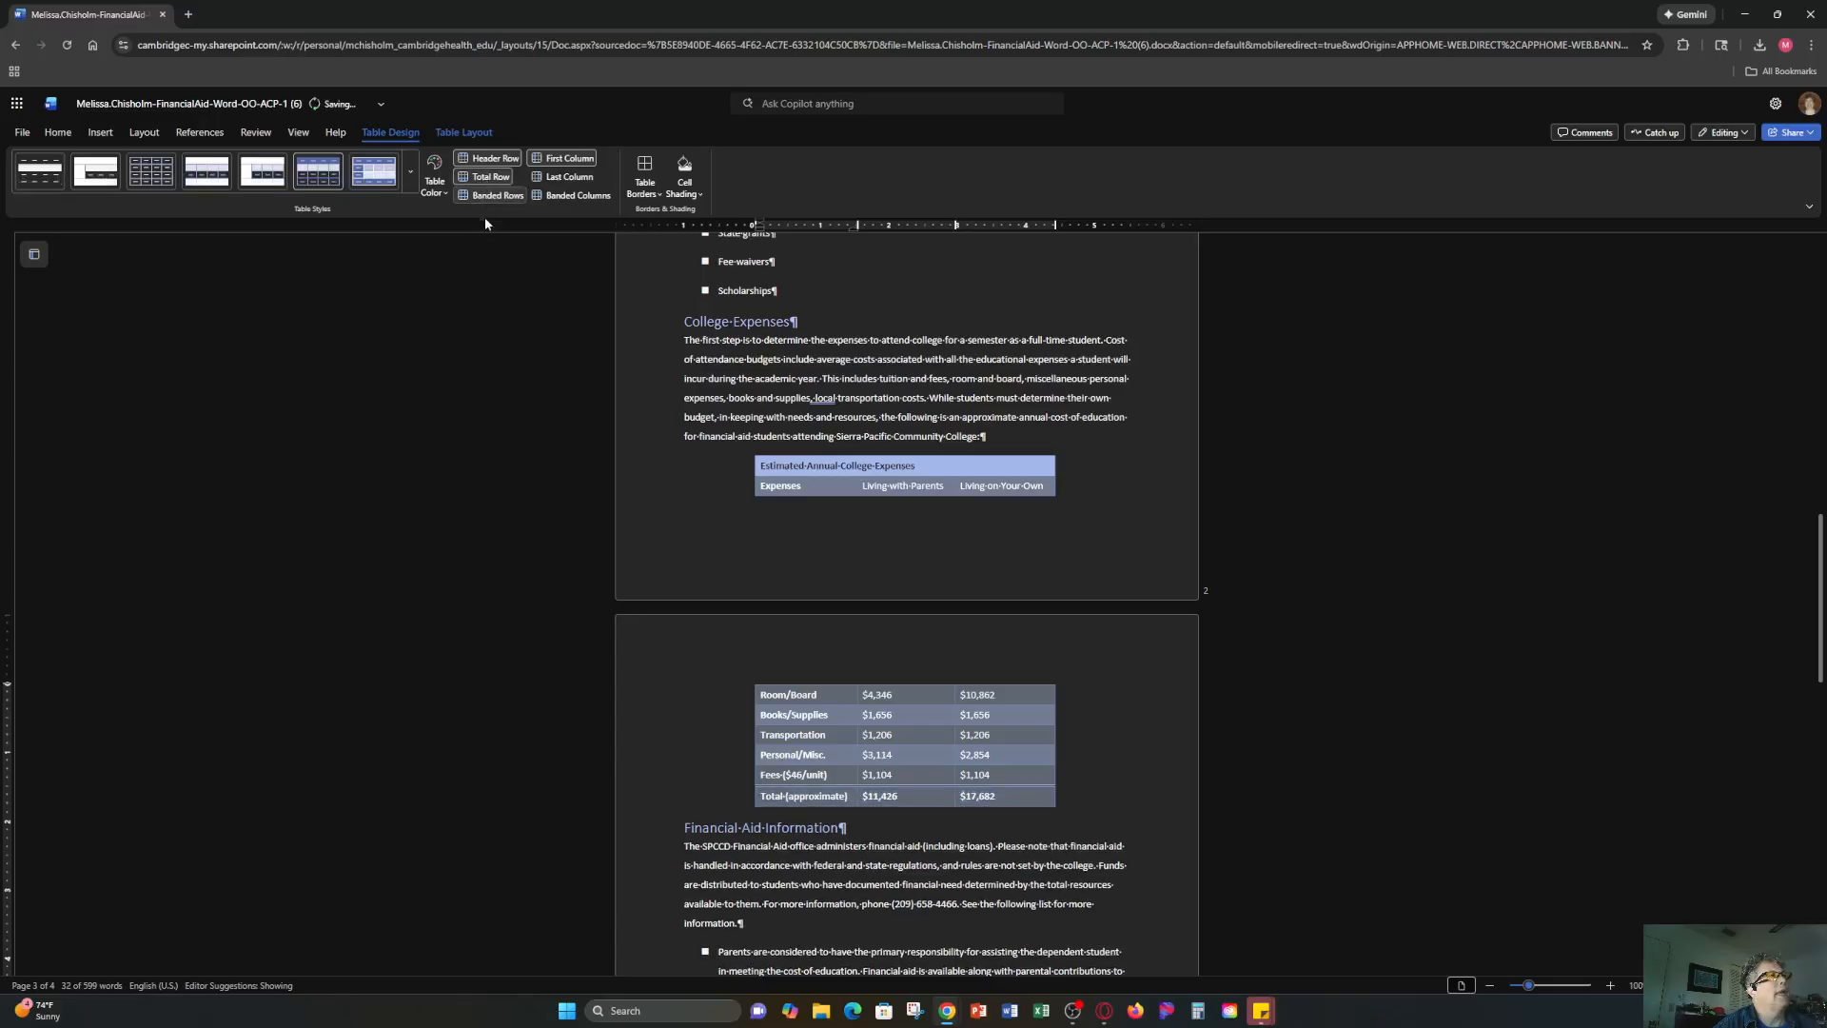
{"action": "left_click", "coordinate": [583, 166]}
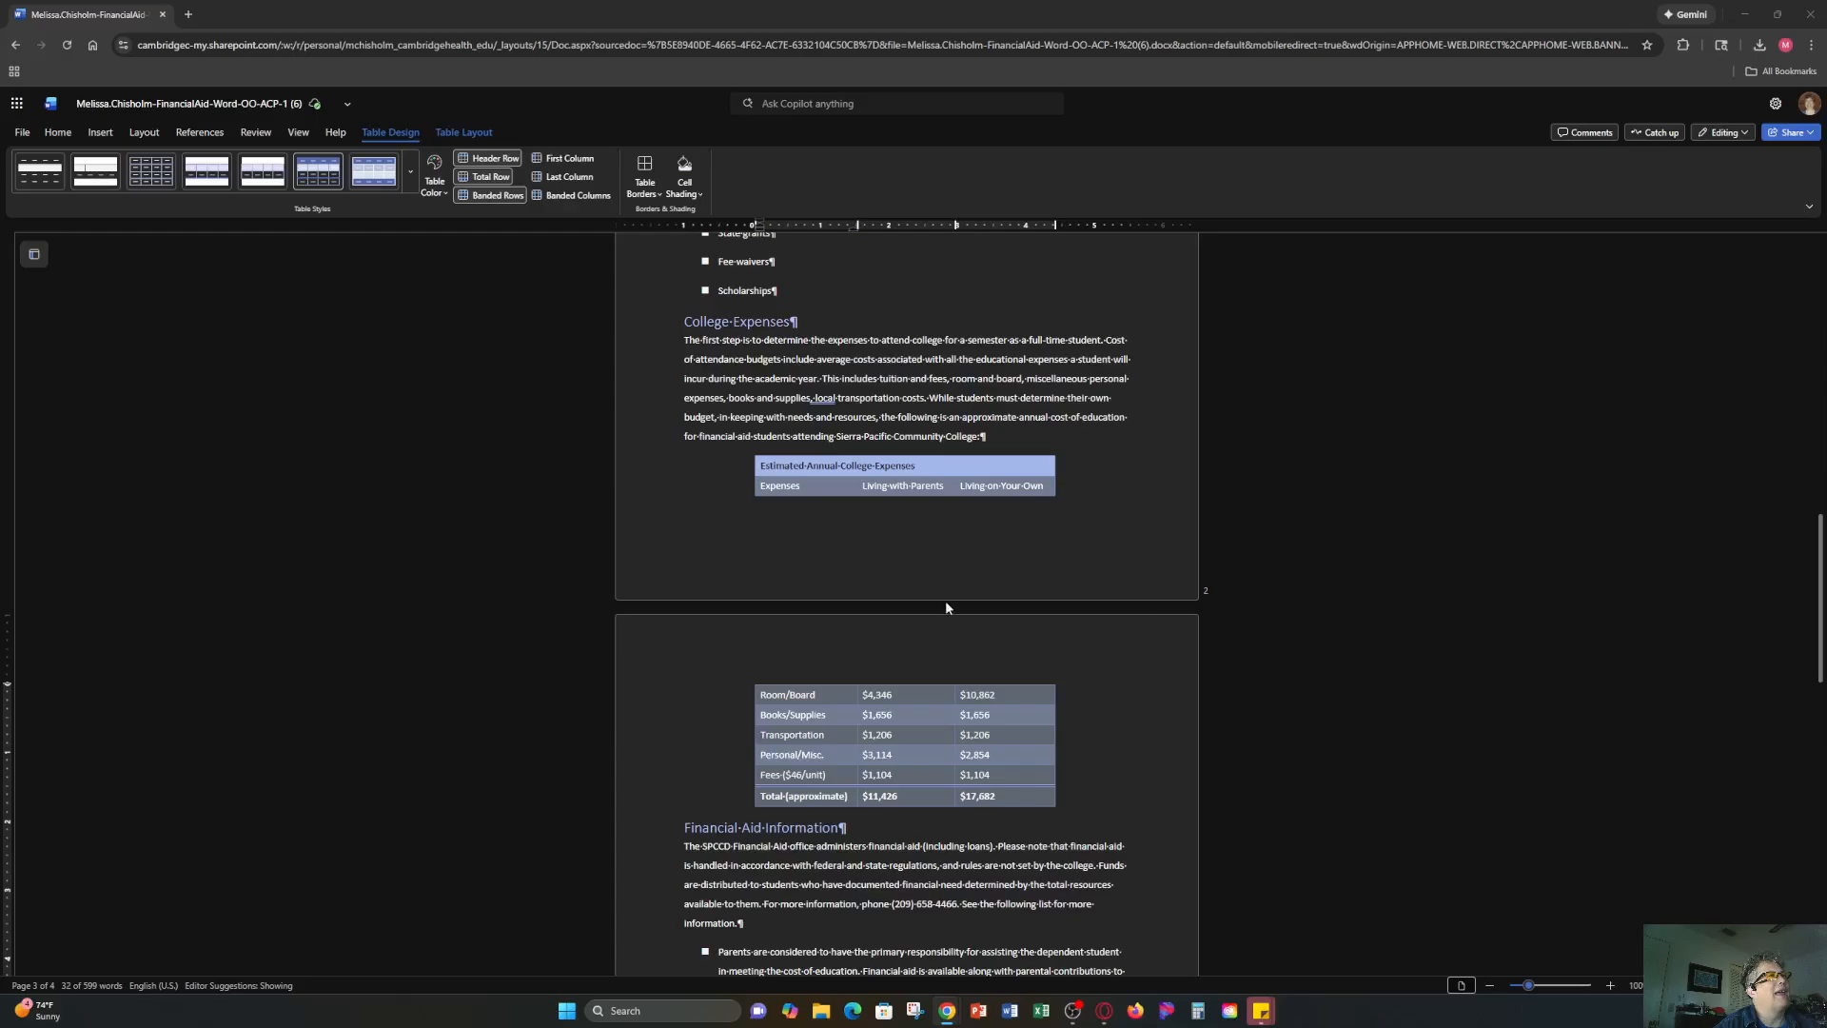
{"action": "left_click", "coordinate": [945, 485]}
Set the cell alignment of the "Estimated Annual College Expenses" title row to top center.
{"action": "left_click_drag", "start_coordinate": [916, 466], "coordinate": [759, 465]}
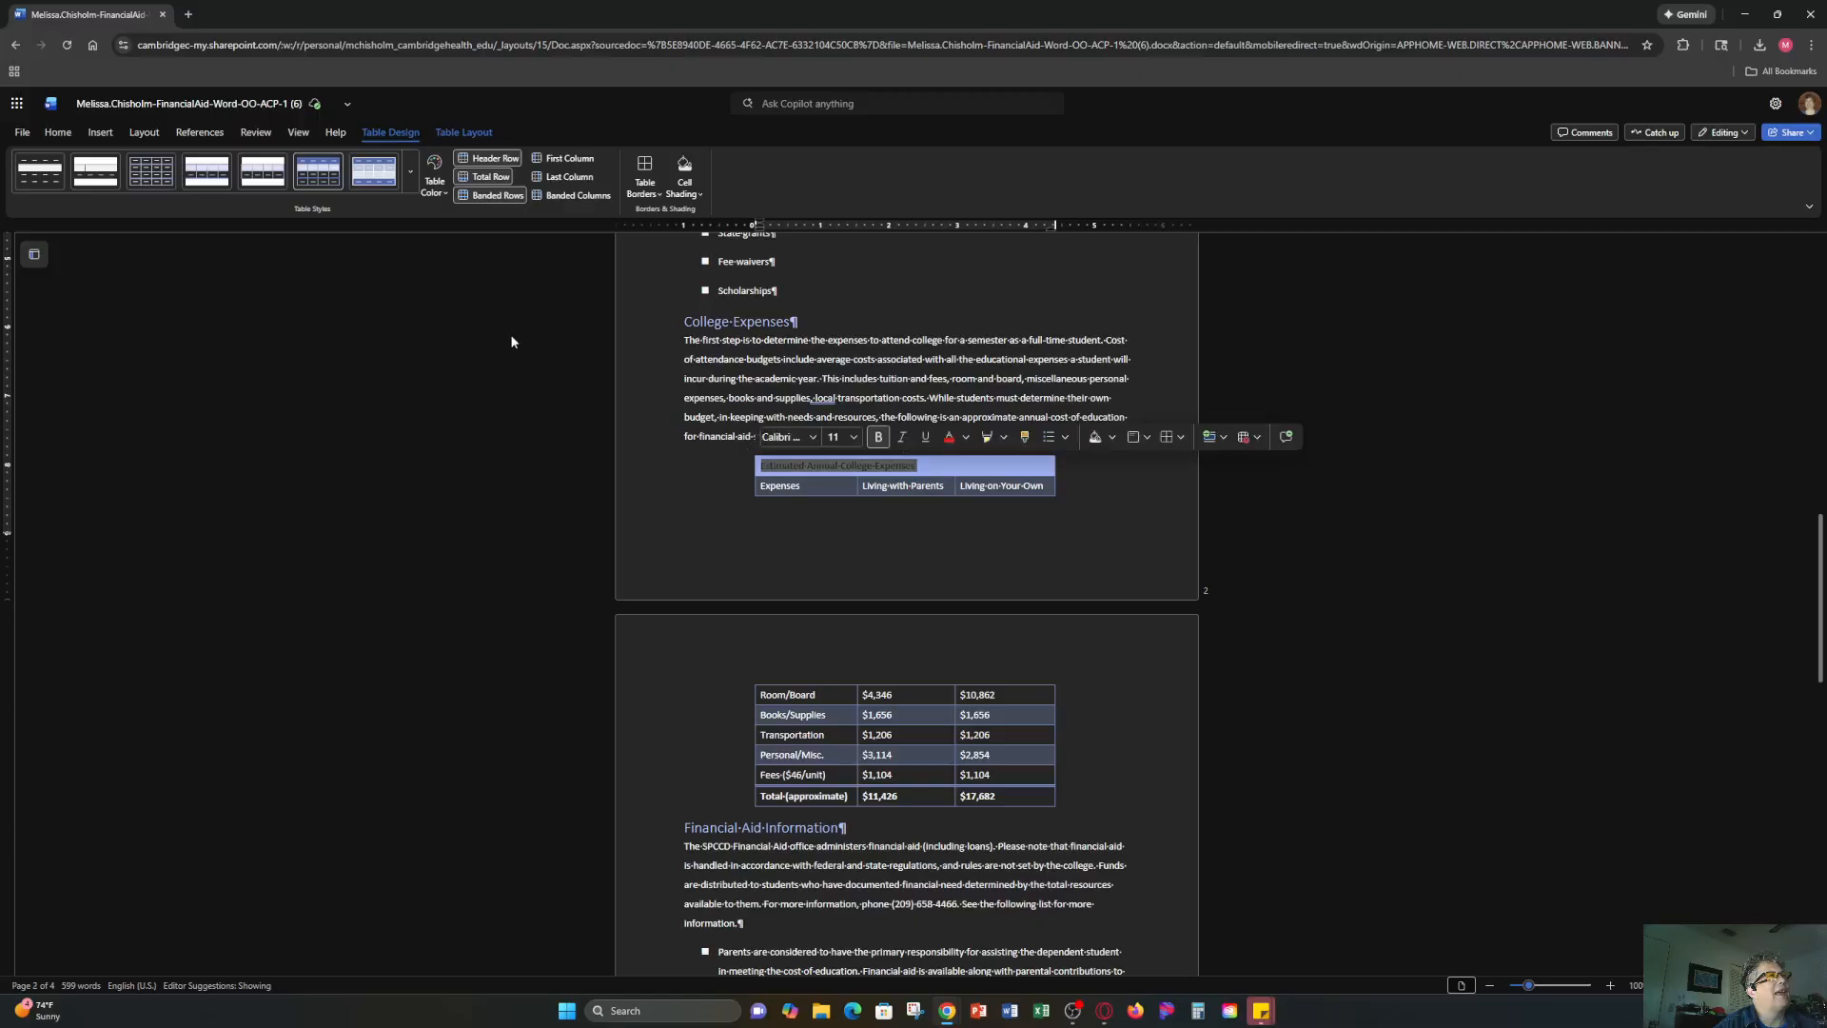
{"action": "left_click", "coordinate": [462, 134]}
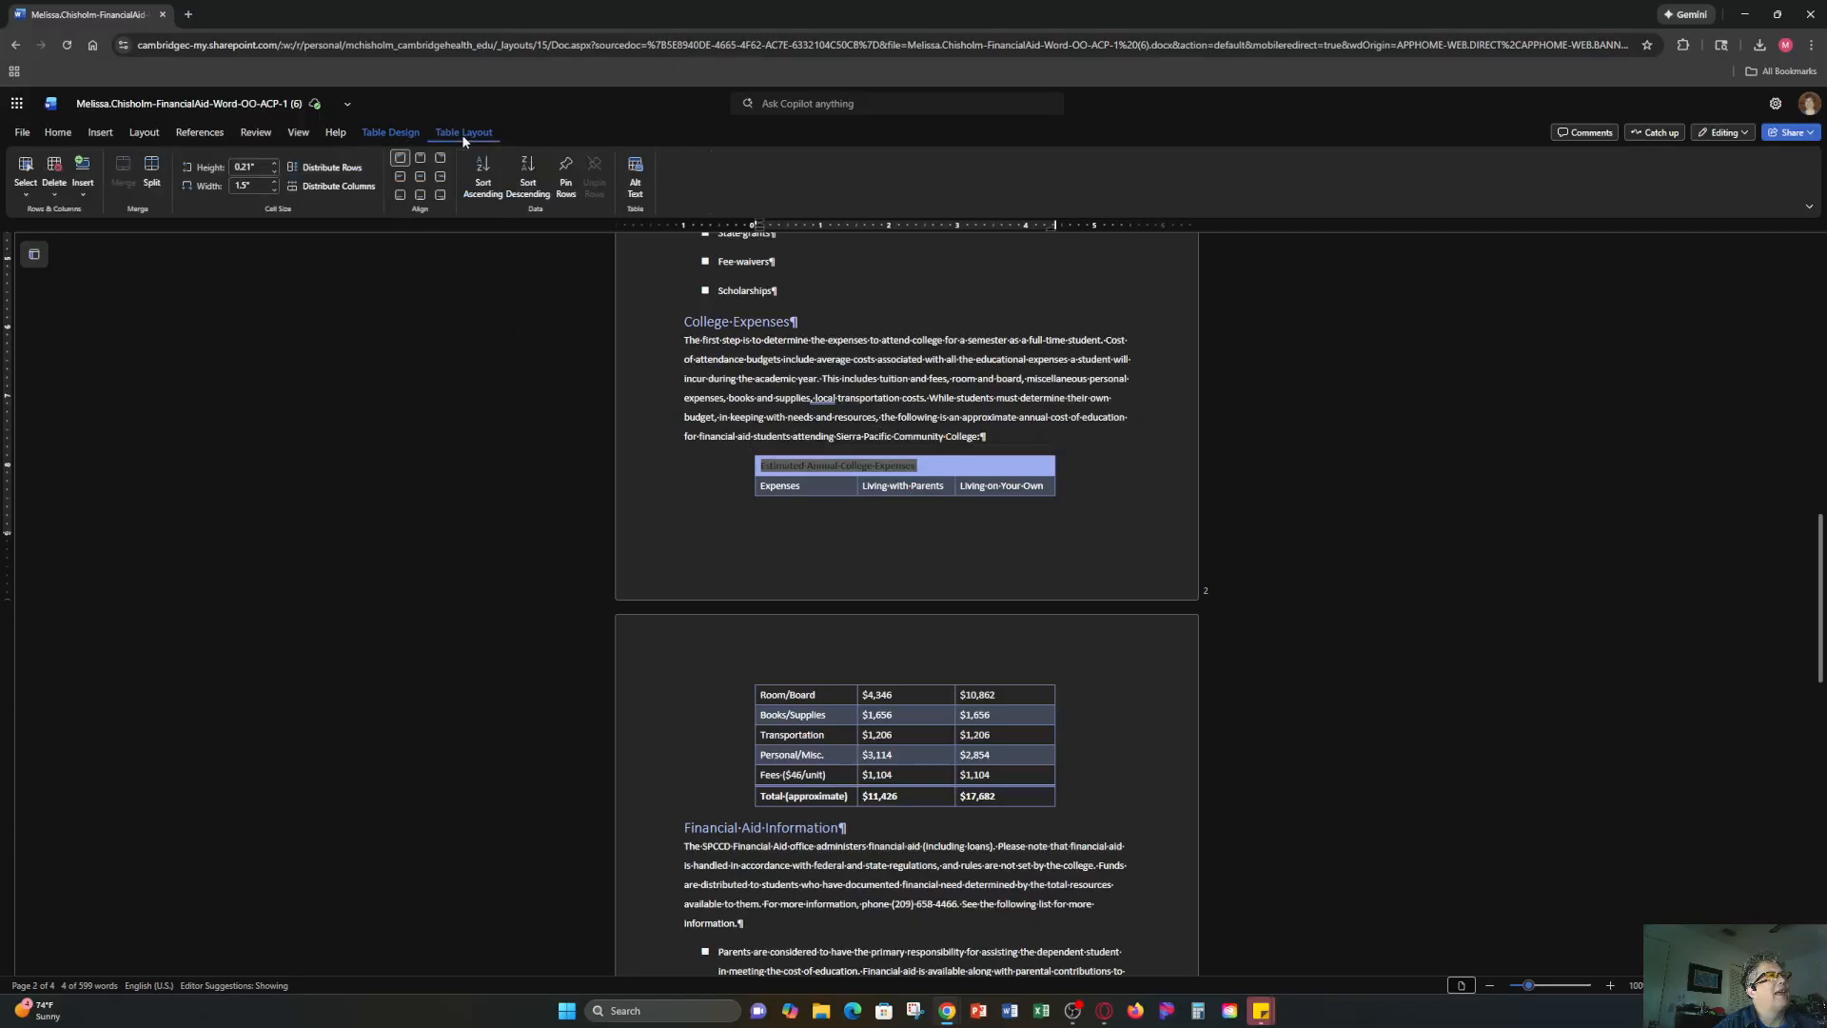
{"action": "left_click", "coordinate": [420, 179]}
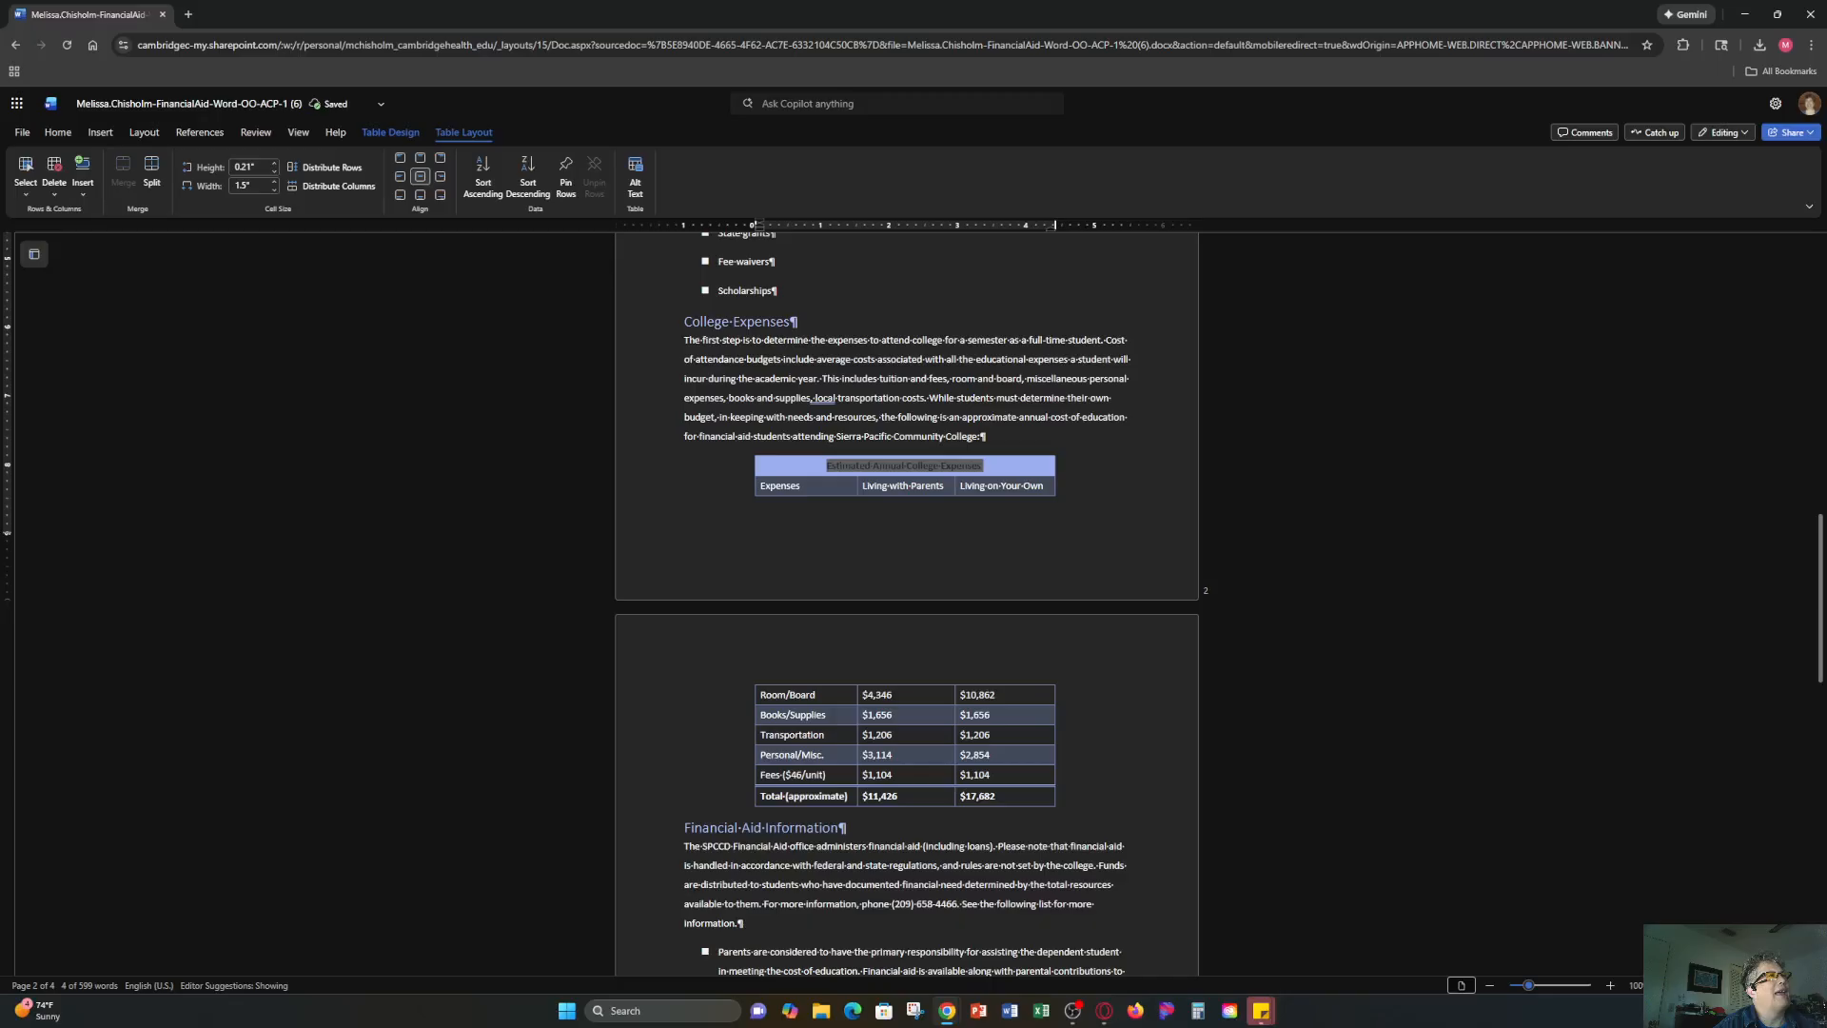
{"action": "left_click", "coordinate": [421, 163]}
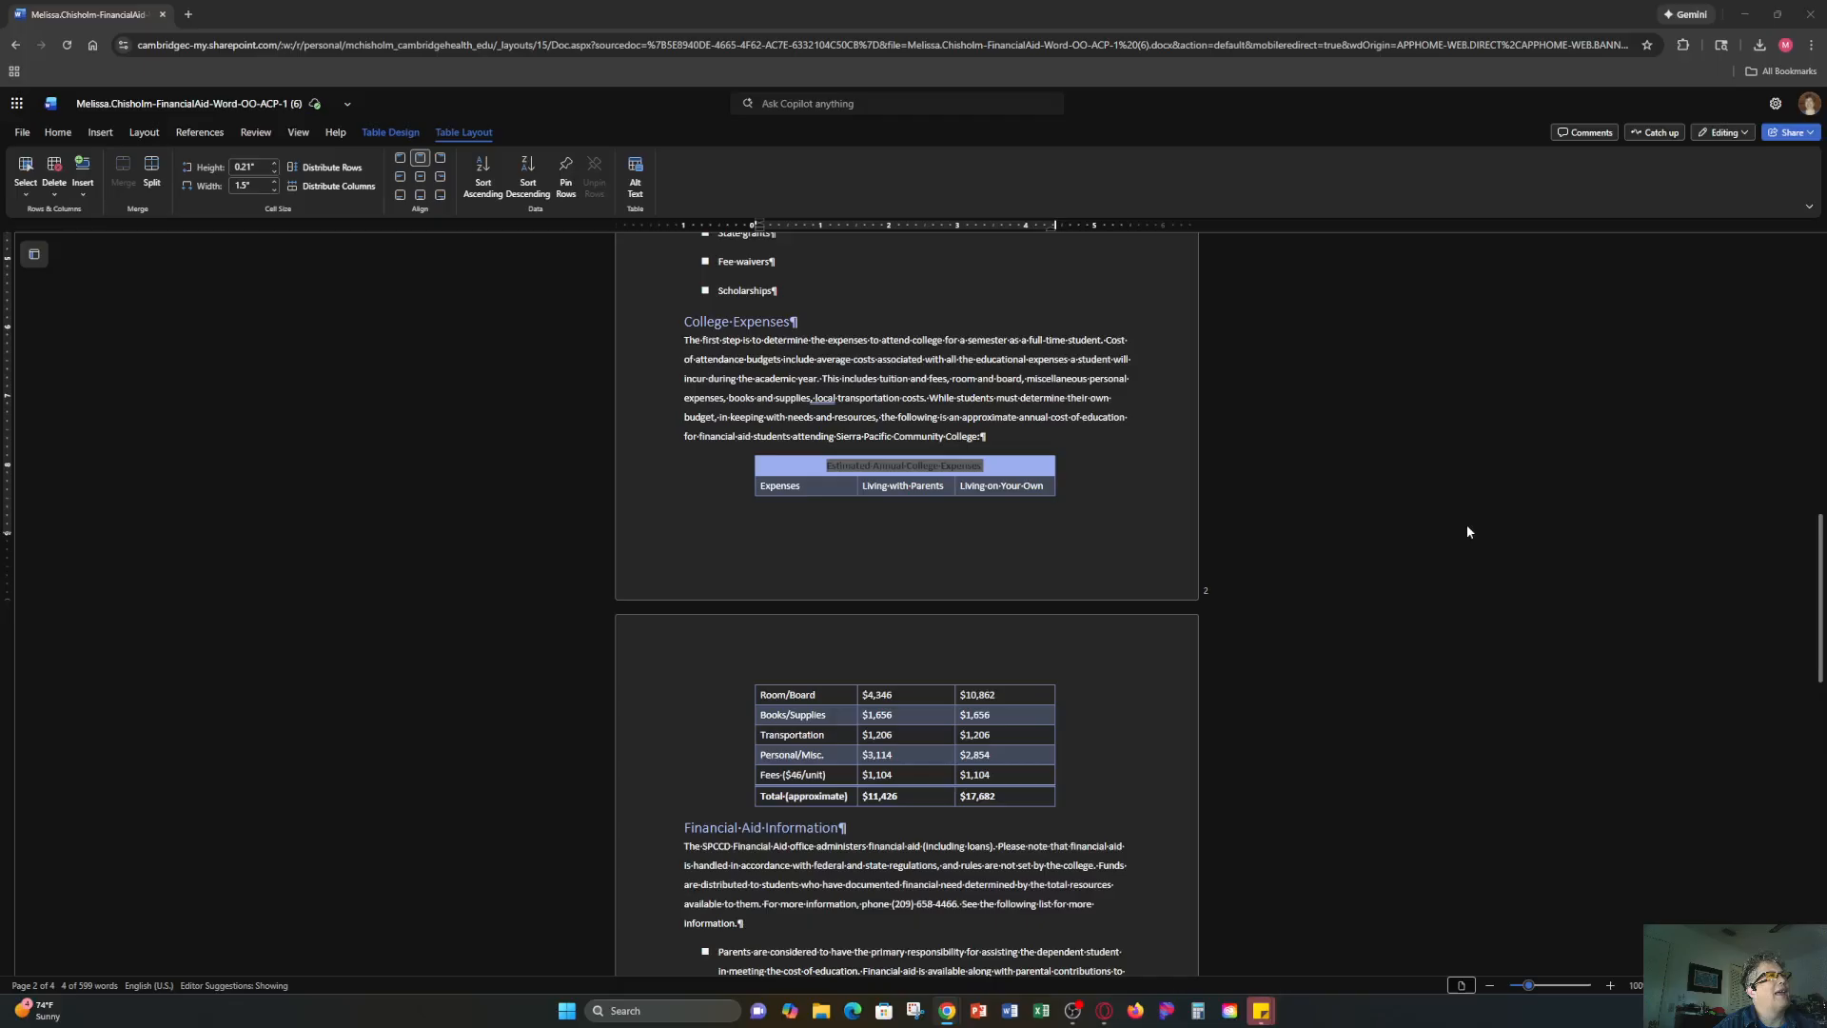
Set the cell alignment of the "Living with Parents" and "Living on Your Own" column headings to top right.
{"action": "left_click", "coordinate": [865, 486]}
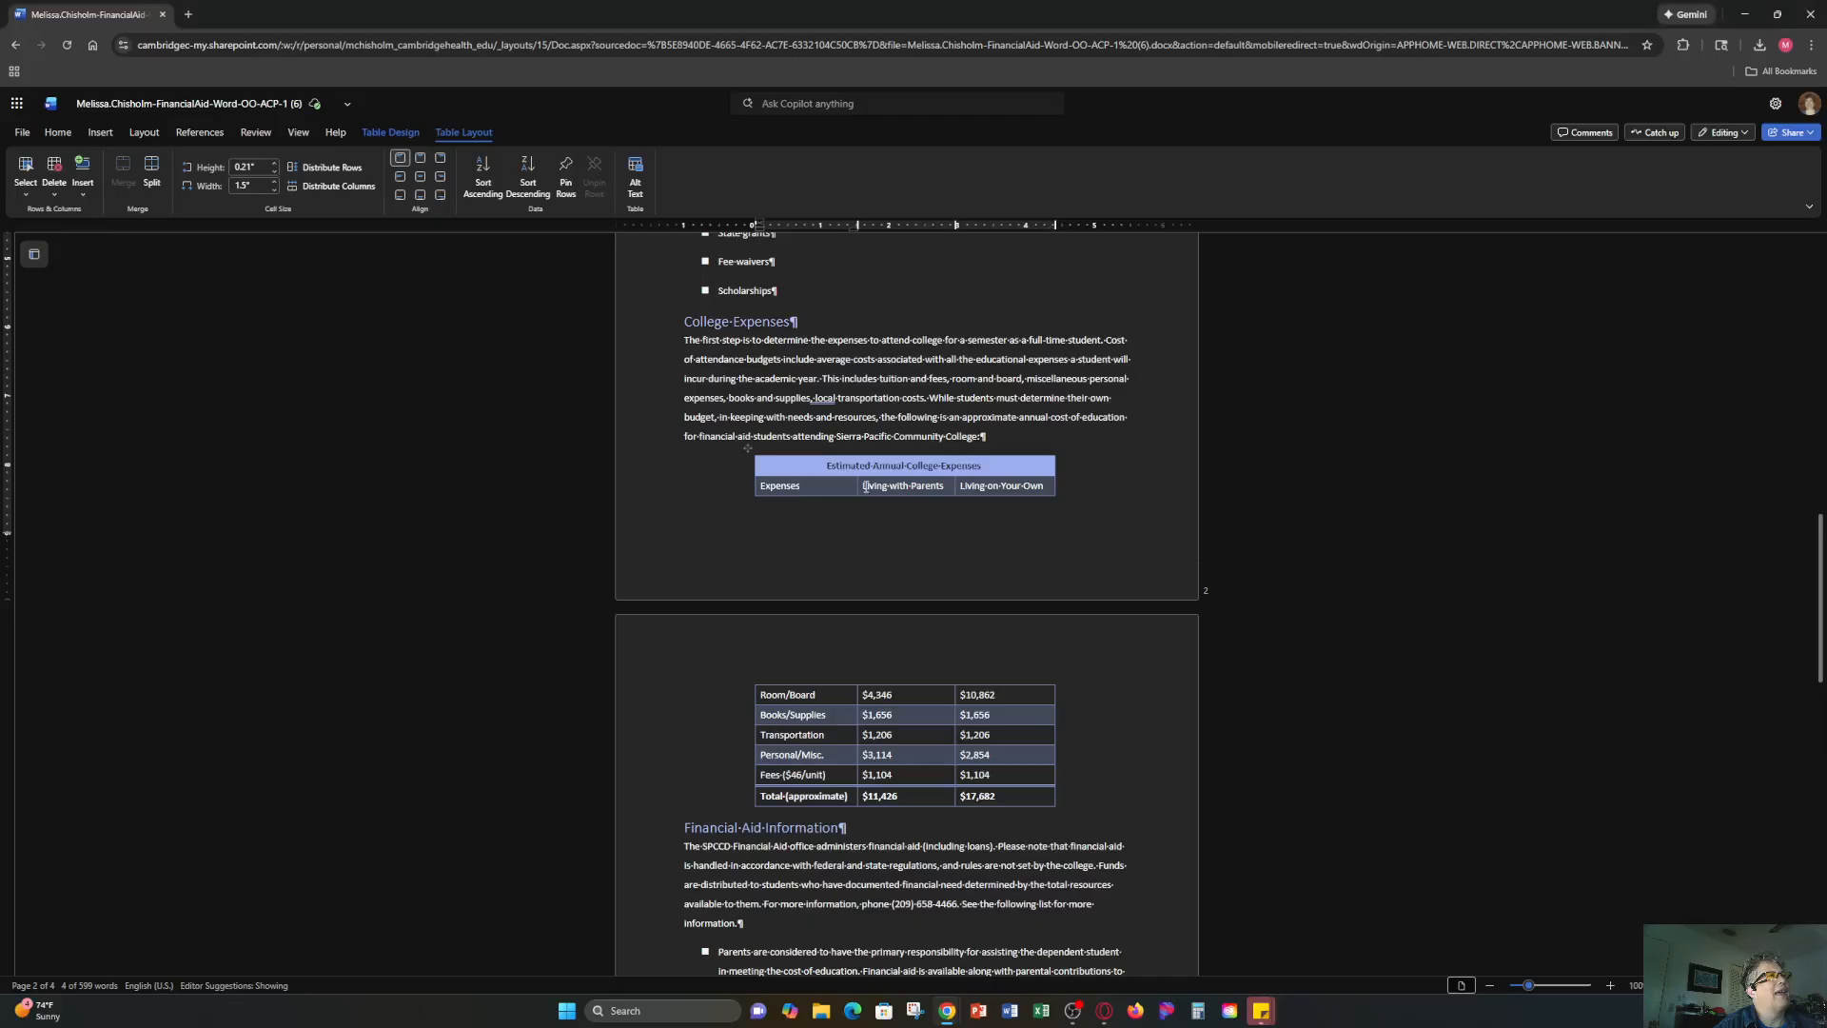
{"action": "left_click_drag", "start_coordinate": [864, 486], "coordinate": [1008, 486]}
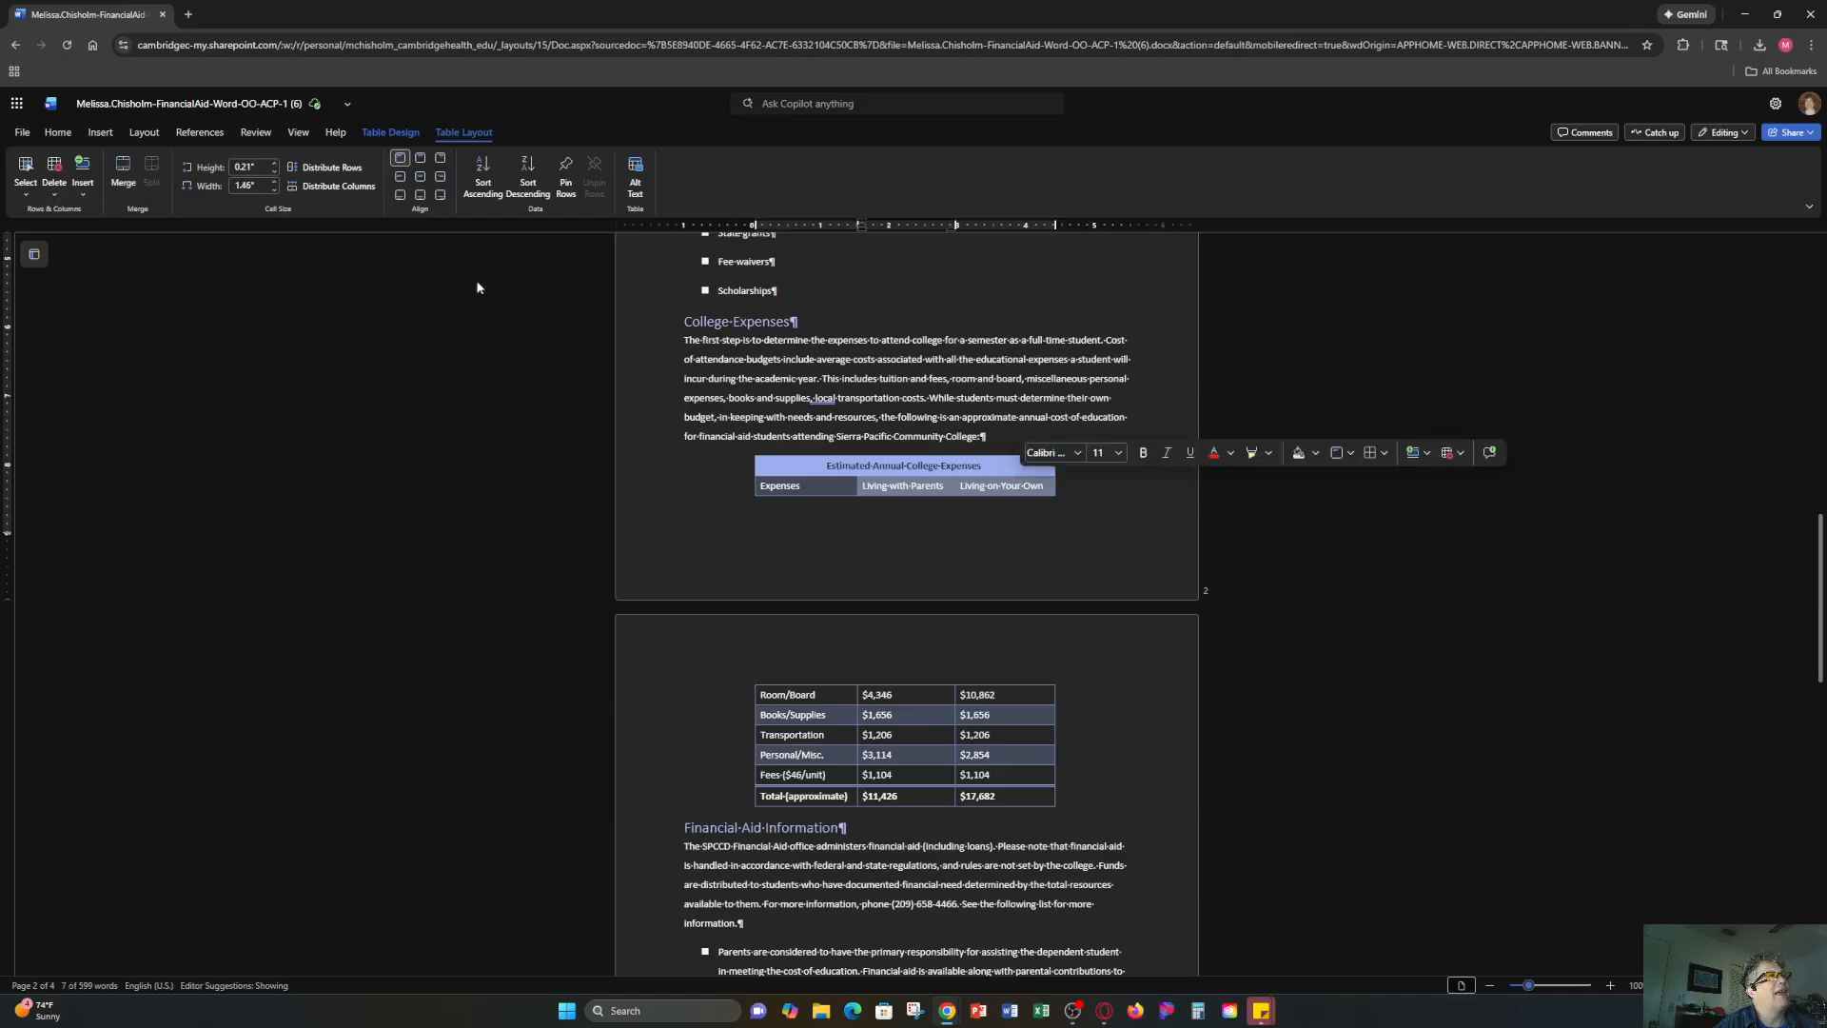
{"action": "left_click", "coordinate": [442, 159]}
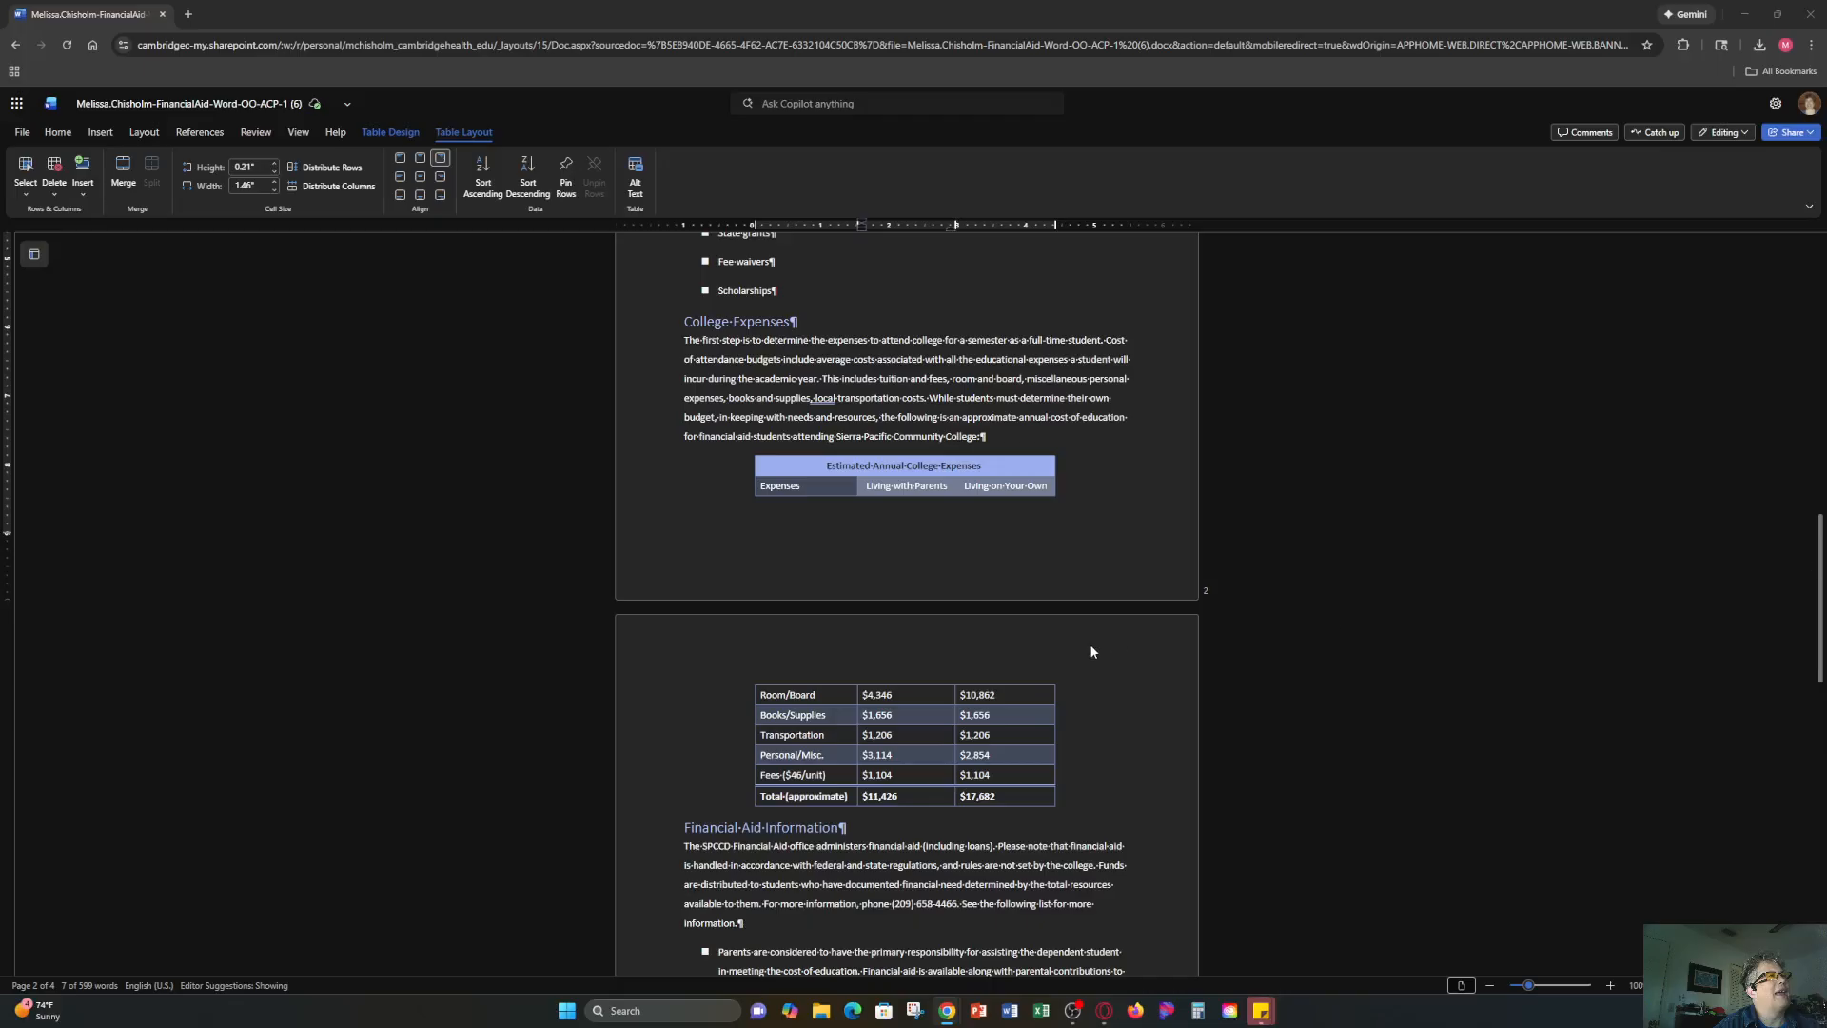
{"action": "left_click", "coordinate": [1072, 556]}
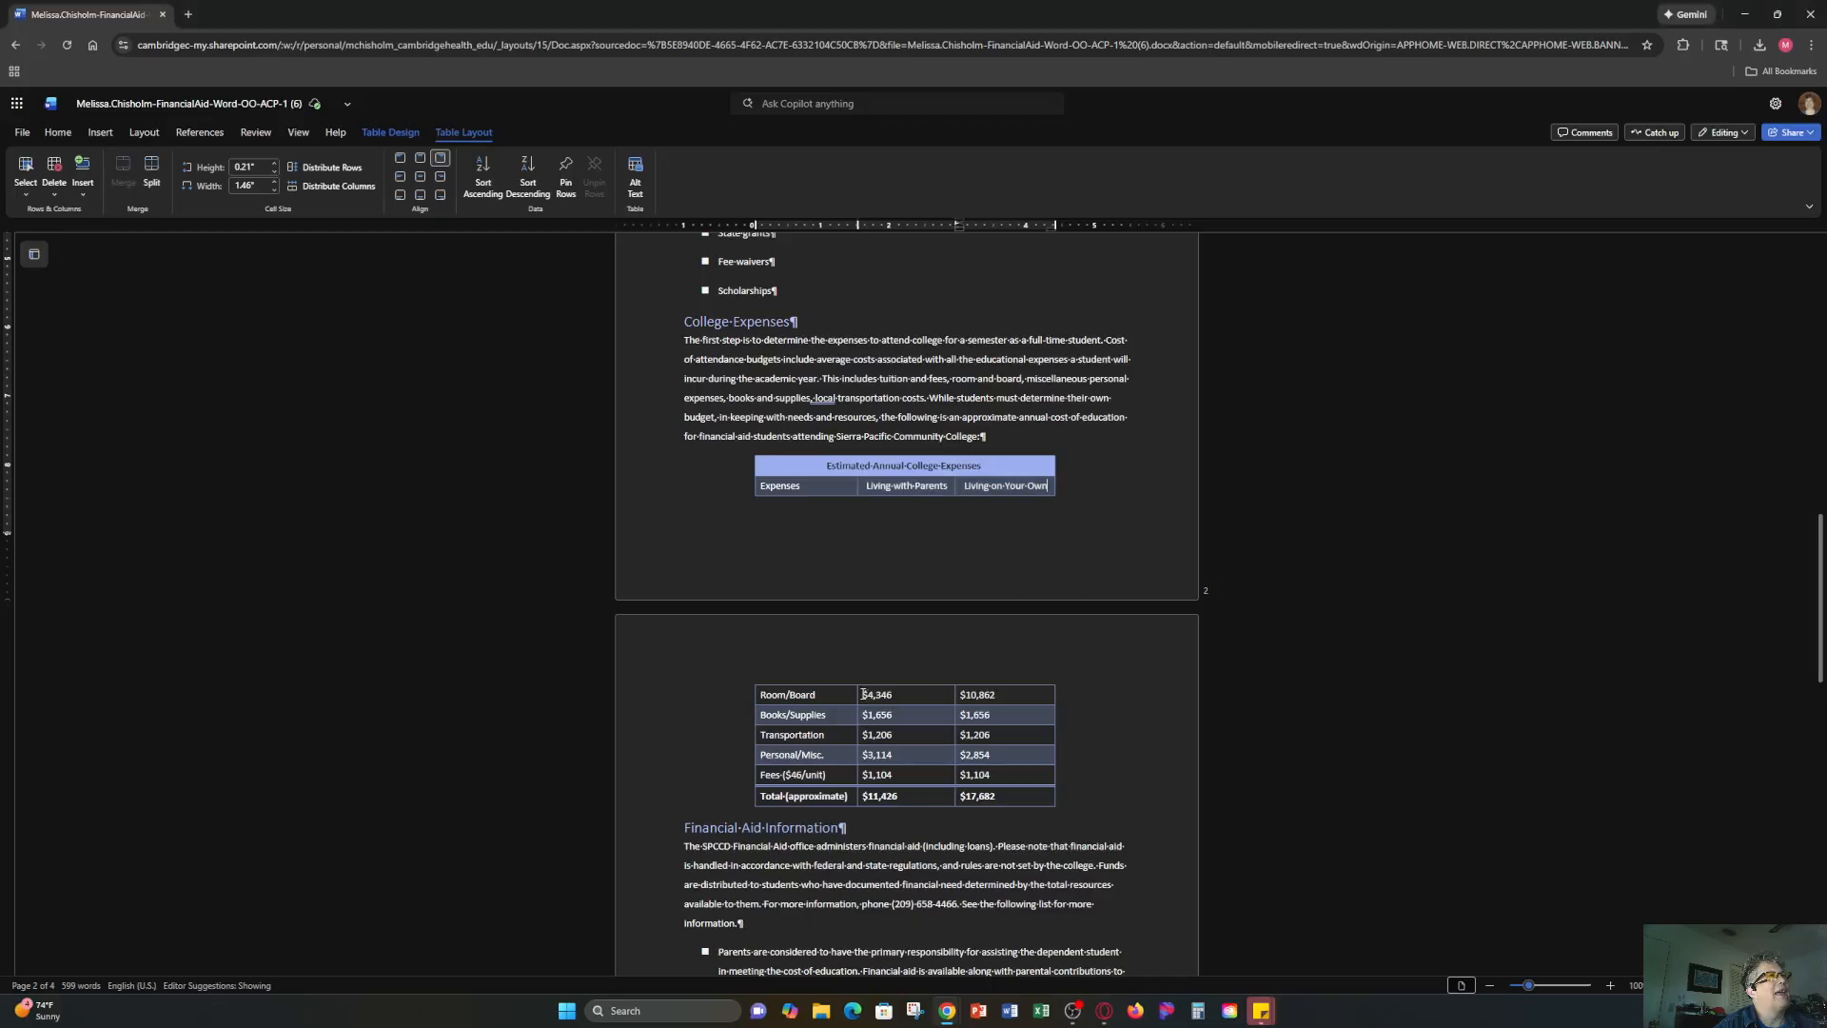
Align all dollar amounts from the Room/Board row through the Total row to the top right of their cells.
{"action": "left_click_drag", "start_coordinate": [863, 692], "coordinate": [979, 795]}
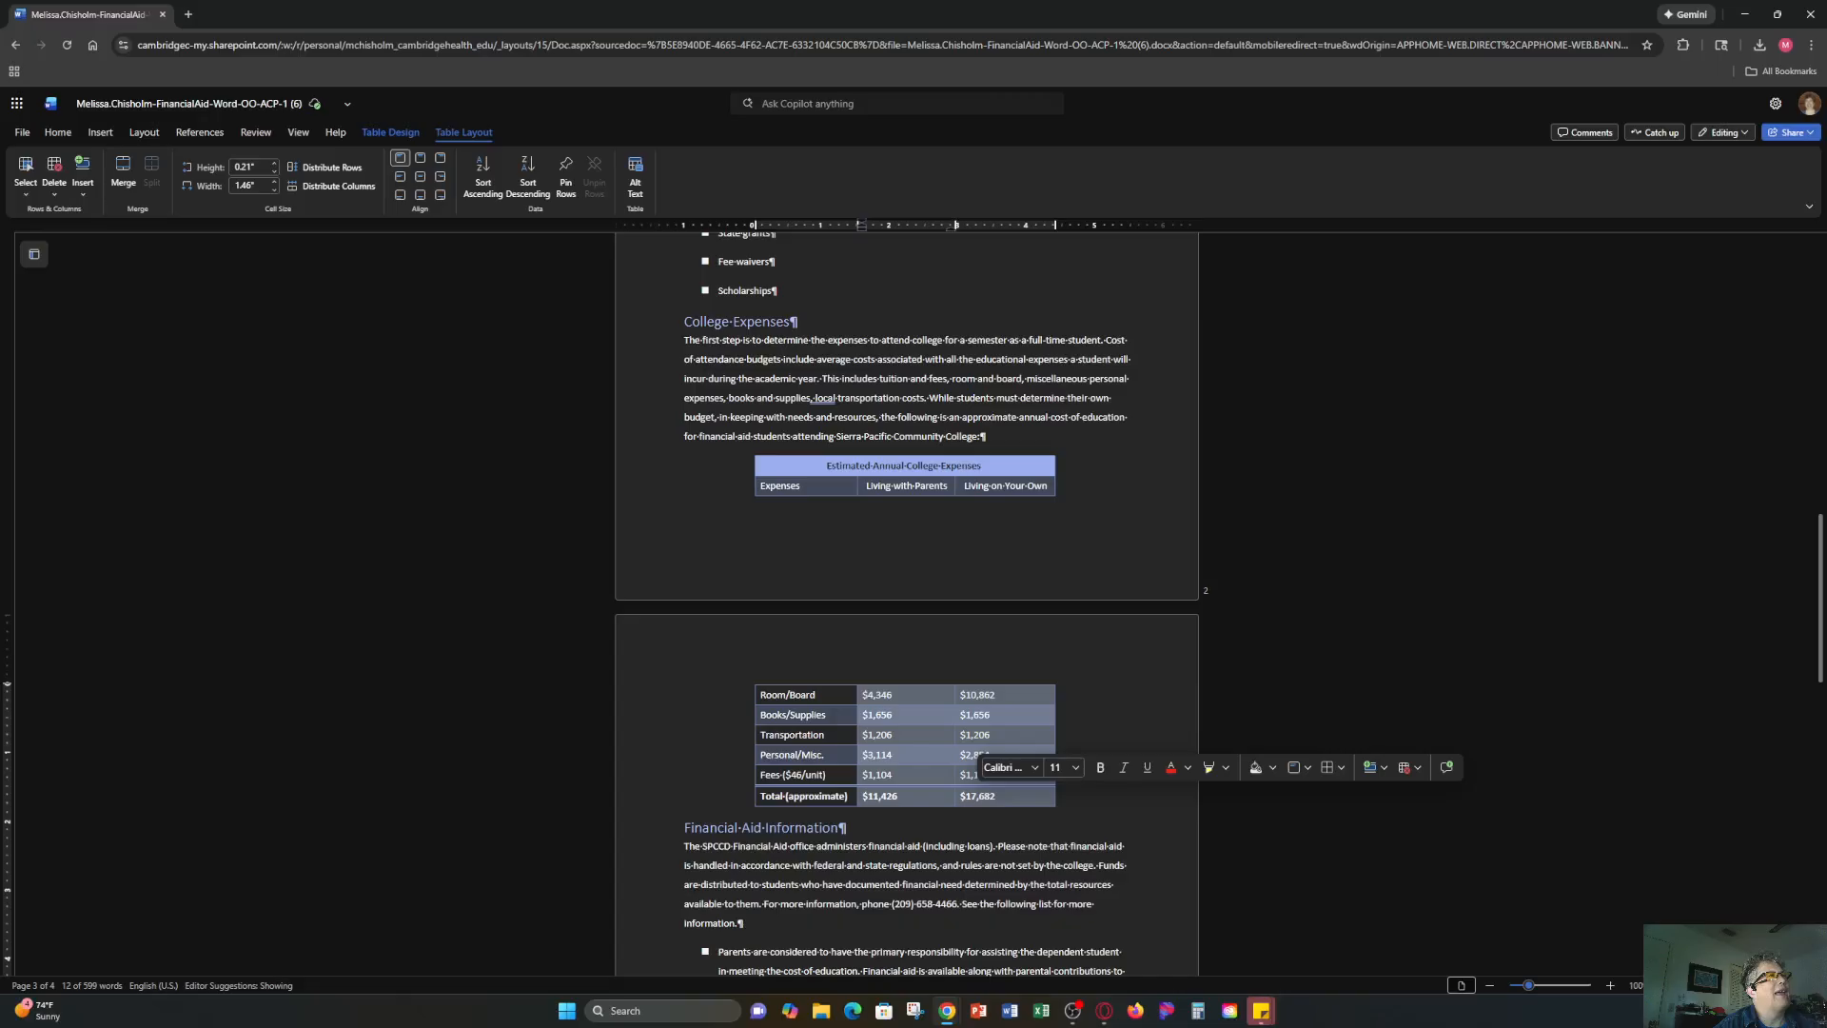
{"action": "left_click", "coordinate": [441, 159]}
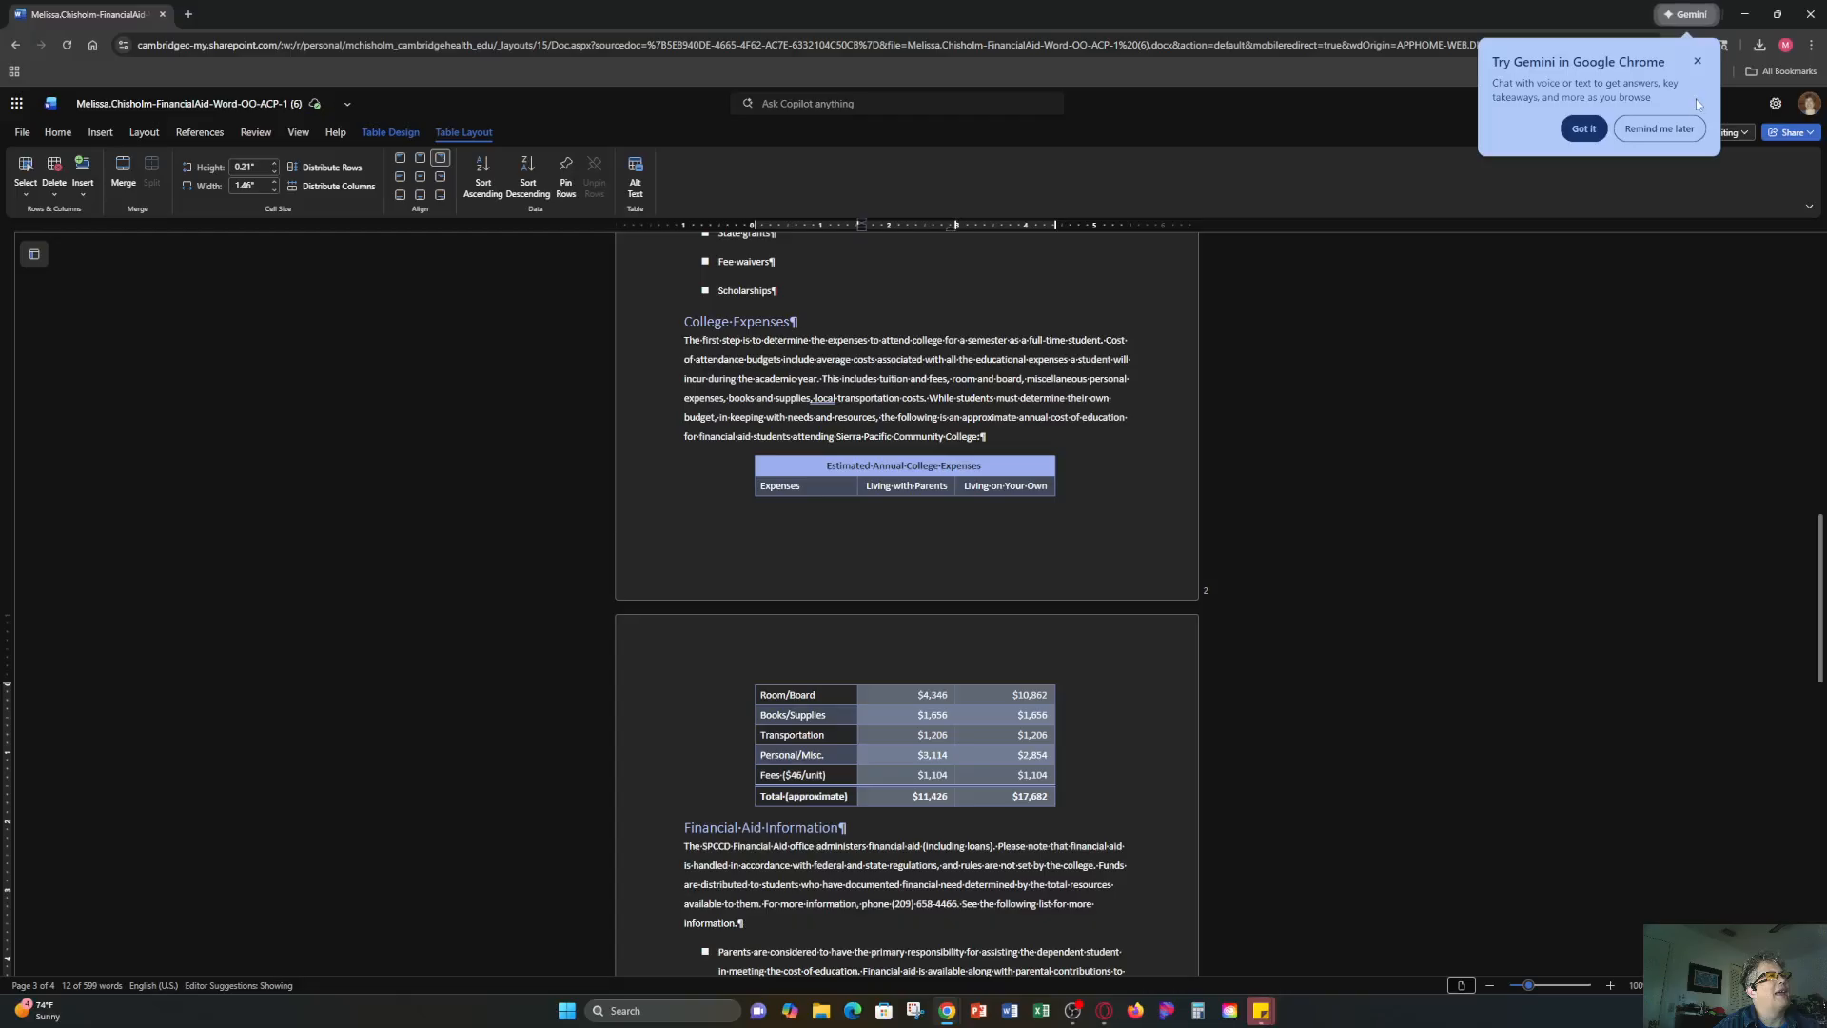
{"action": "left_click", "coordinate": [1698, 61]}
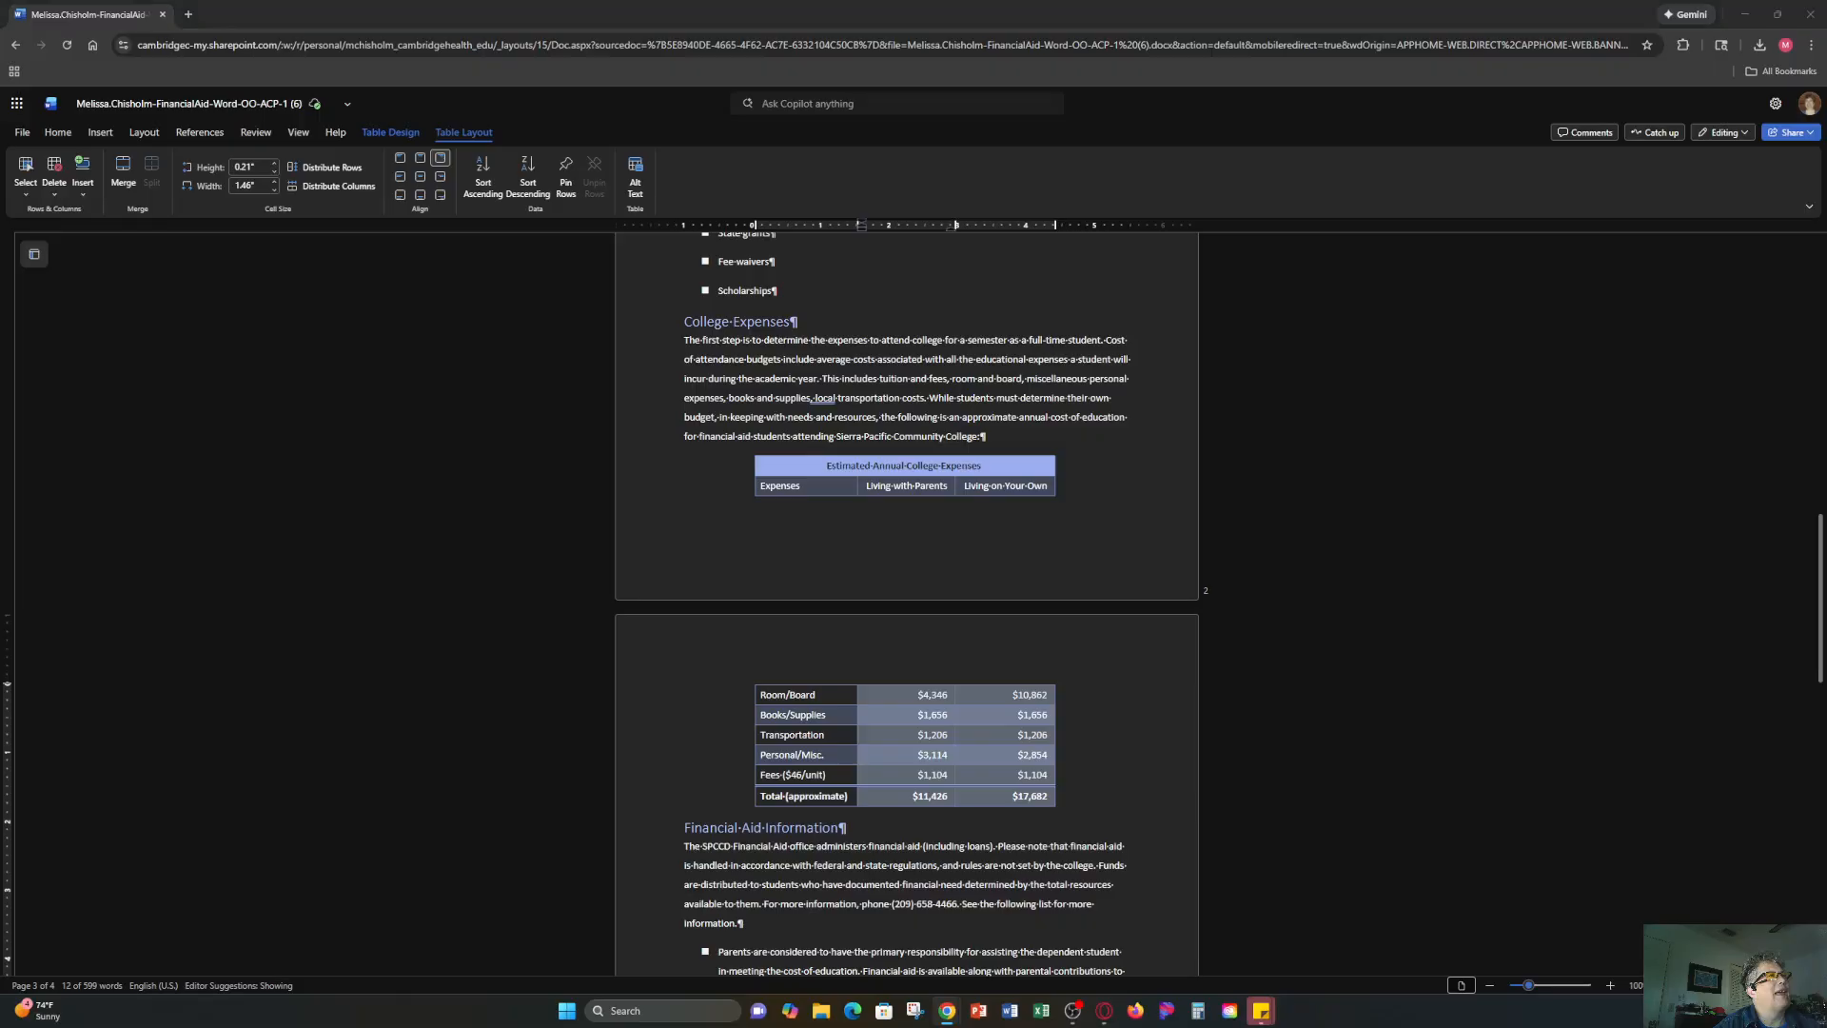
Bold the second table row containing "Expenses", "Living with Parents" and "Living on Your Own".
{"action": "left_click", "coordinate": [859, 496]}
{"action": "left_click_drag", "start_coordinate": [760, 485], "coordinate": [1047, 486]}
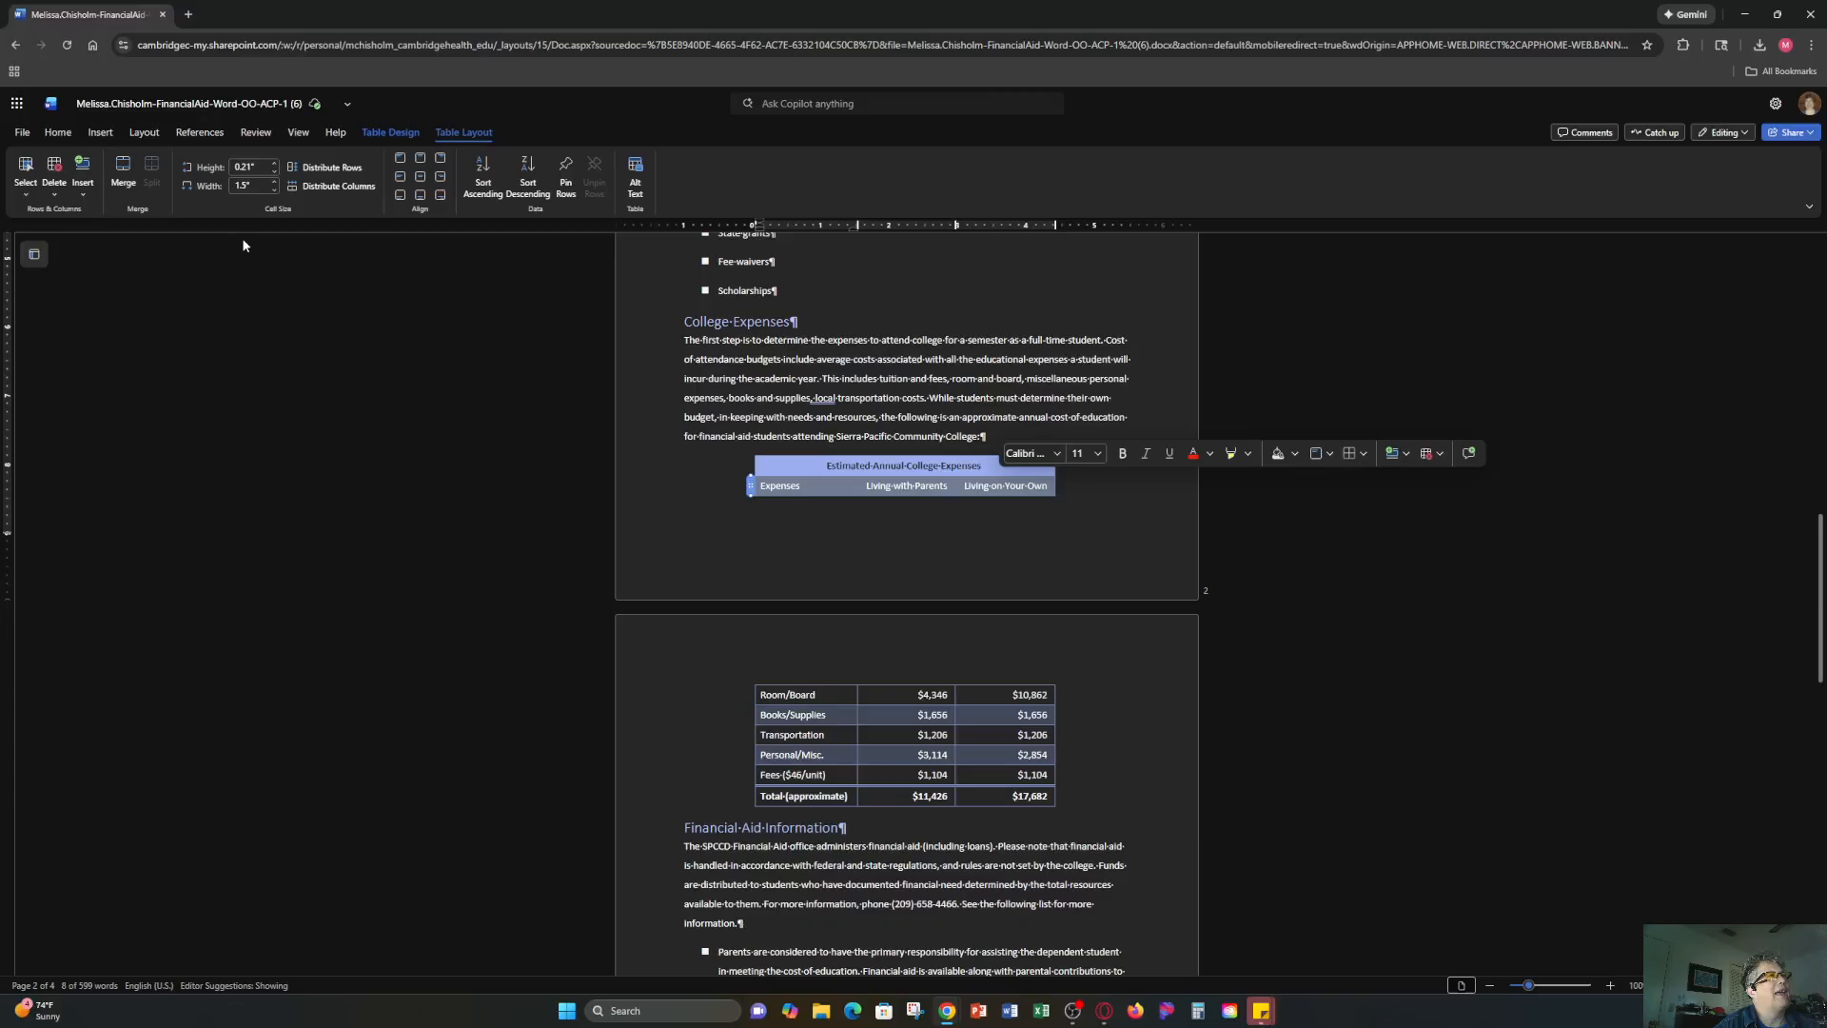
{"action": "left_click", "coordinate": [66, 135]}
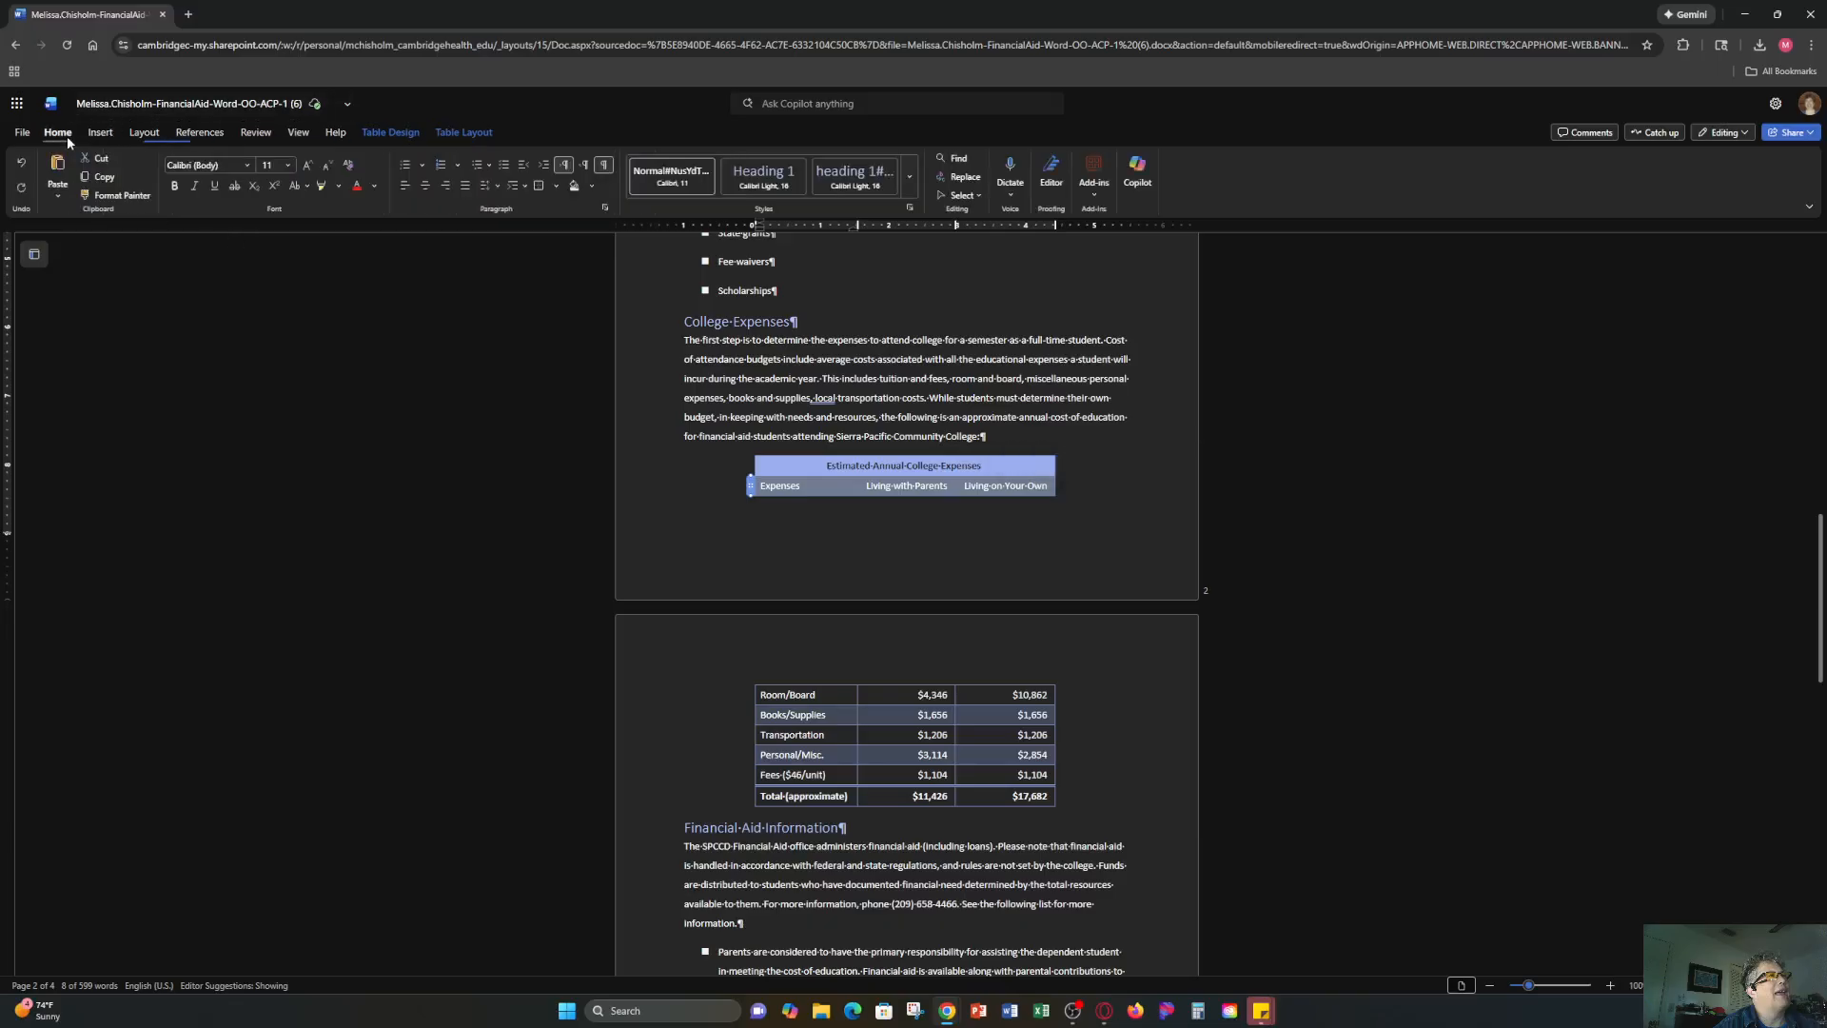
{"action": "left_click", "coordinate": [176, 189]}
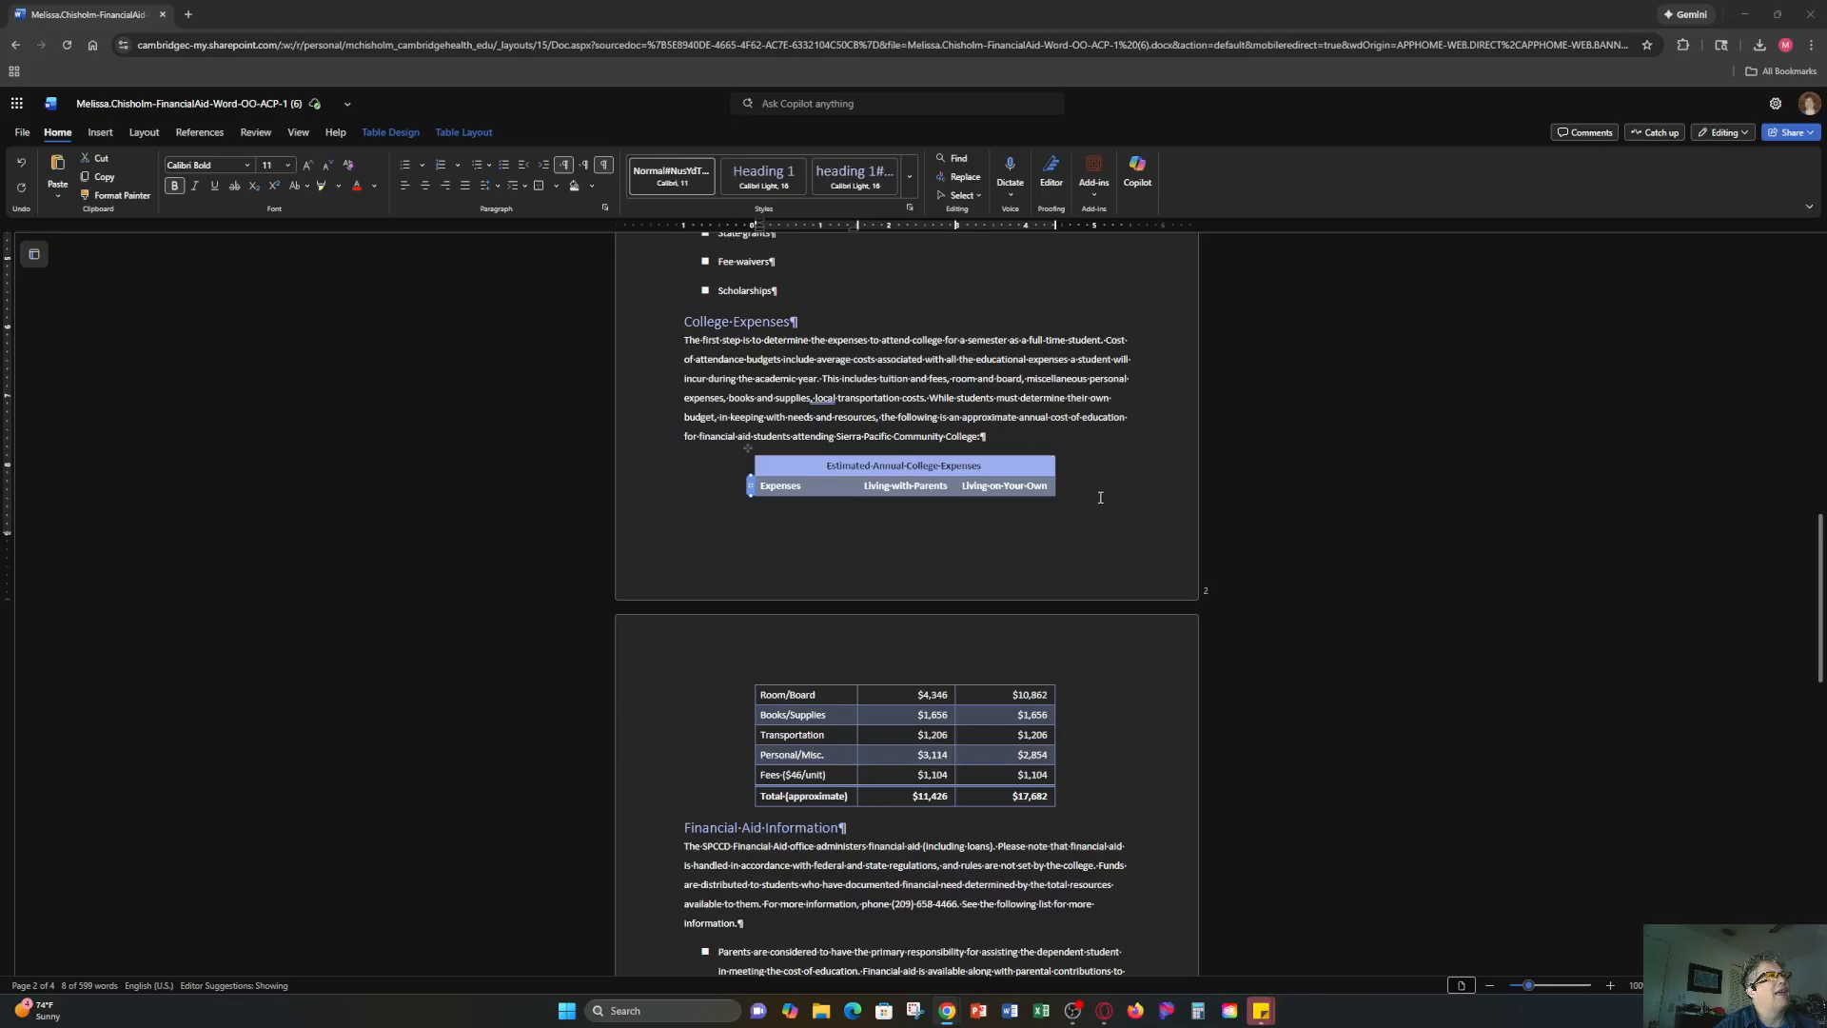
Delete the comment thread attached to "Free Application for Federal Student Aid (FAFSA)" under Financial Aid Information.
{"action": "scroll", "coordinate": [1149, 505], "scroll_direction": "down", "scroll_amount": 3}
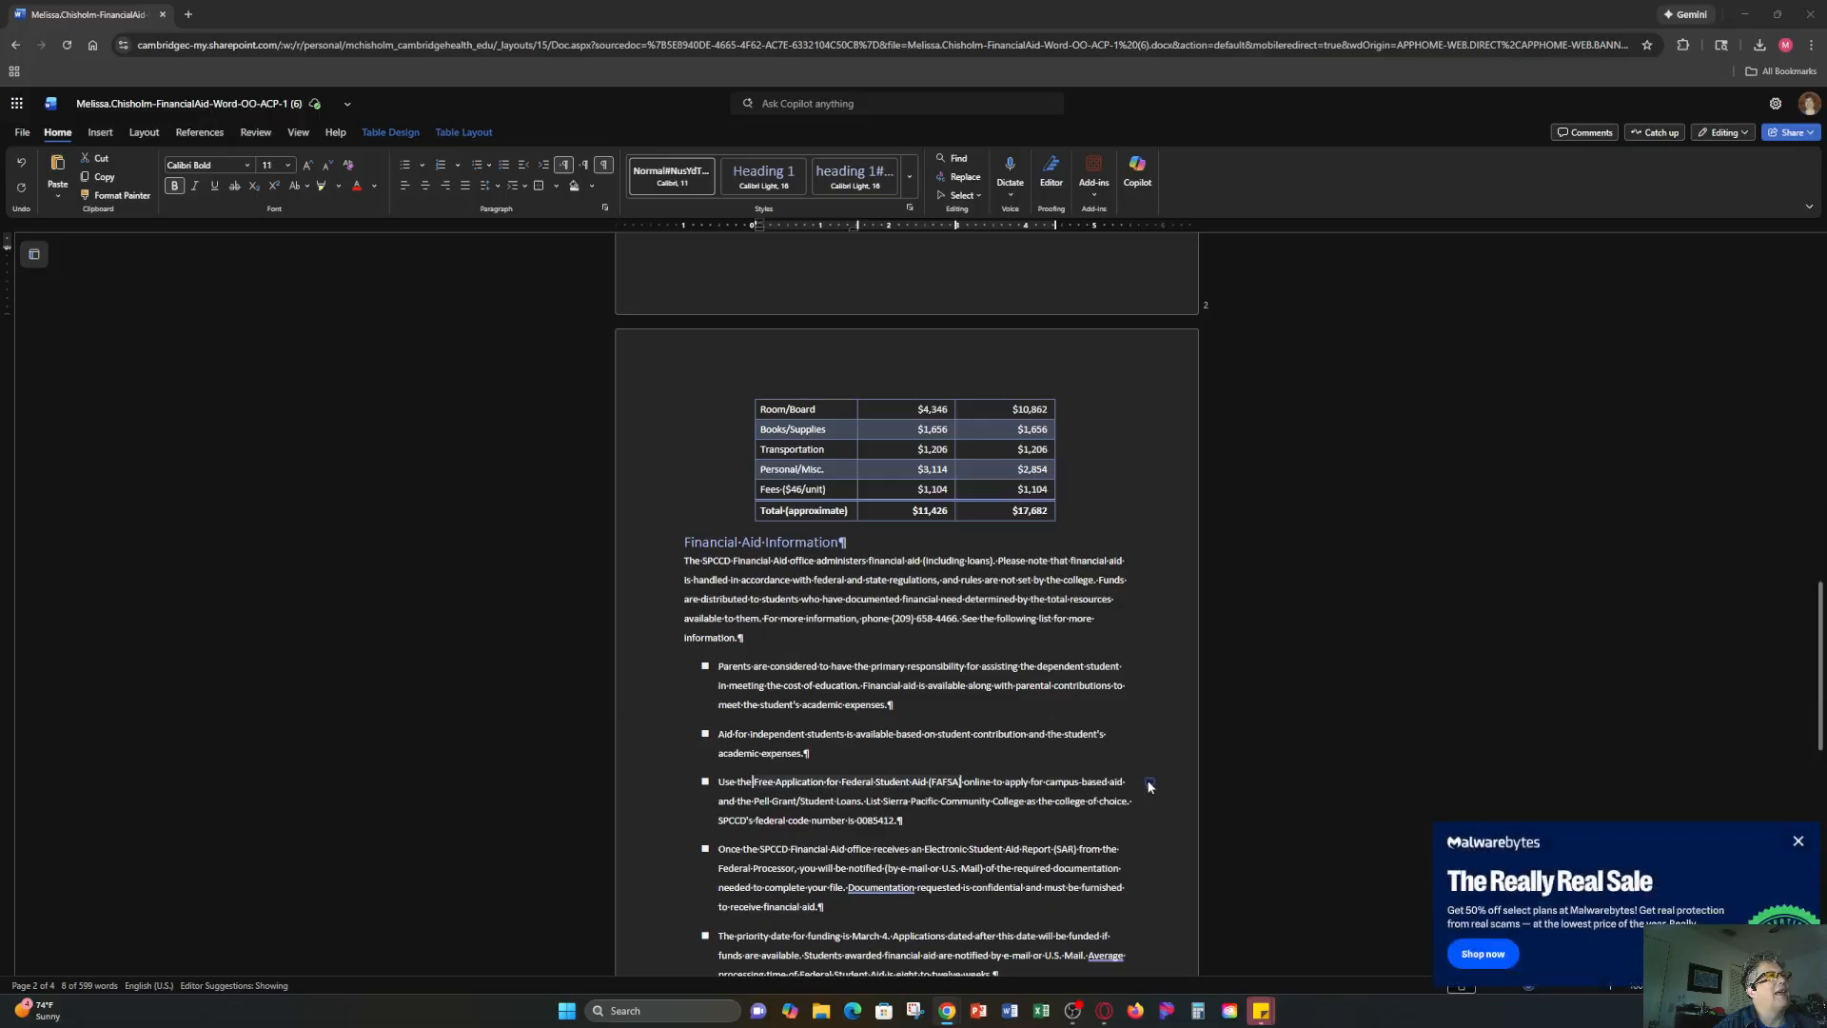
{"action": "left_click", "coordinate": [1151, 780]}
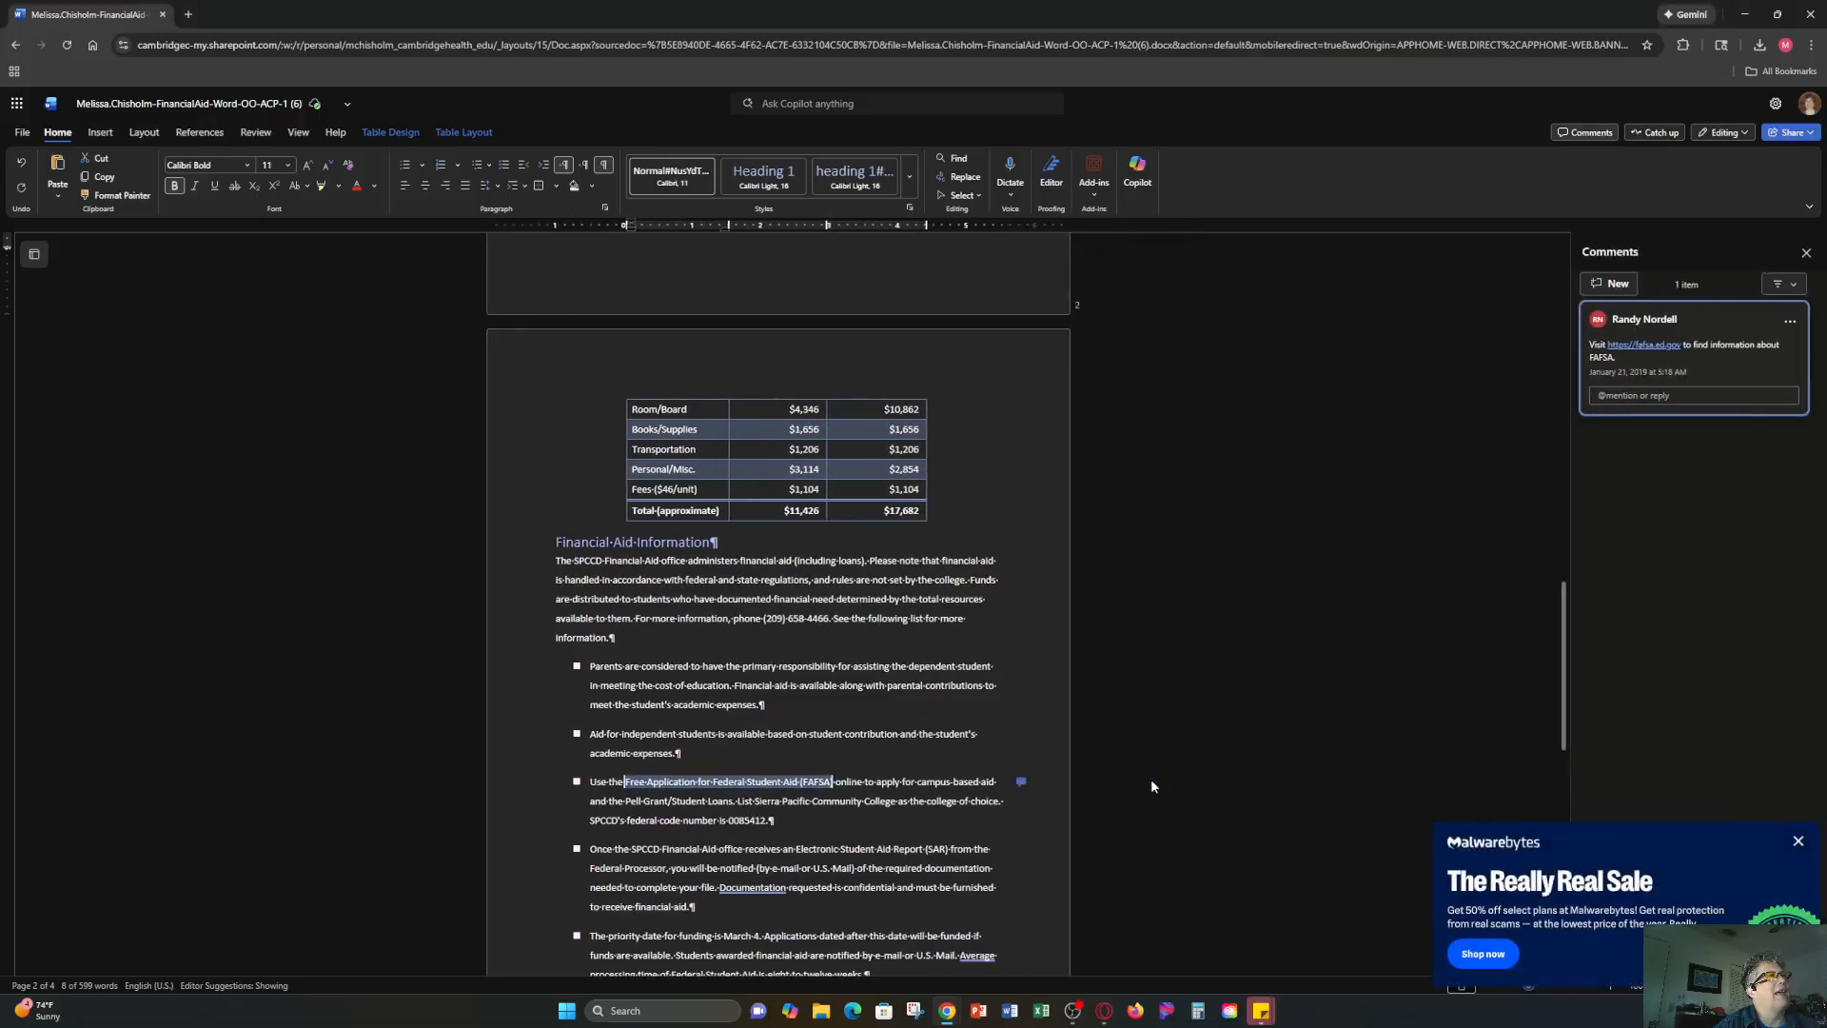
{"action": "left_click", "coordinate": [1798, 843]}
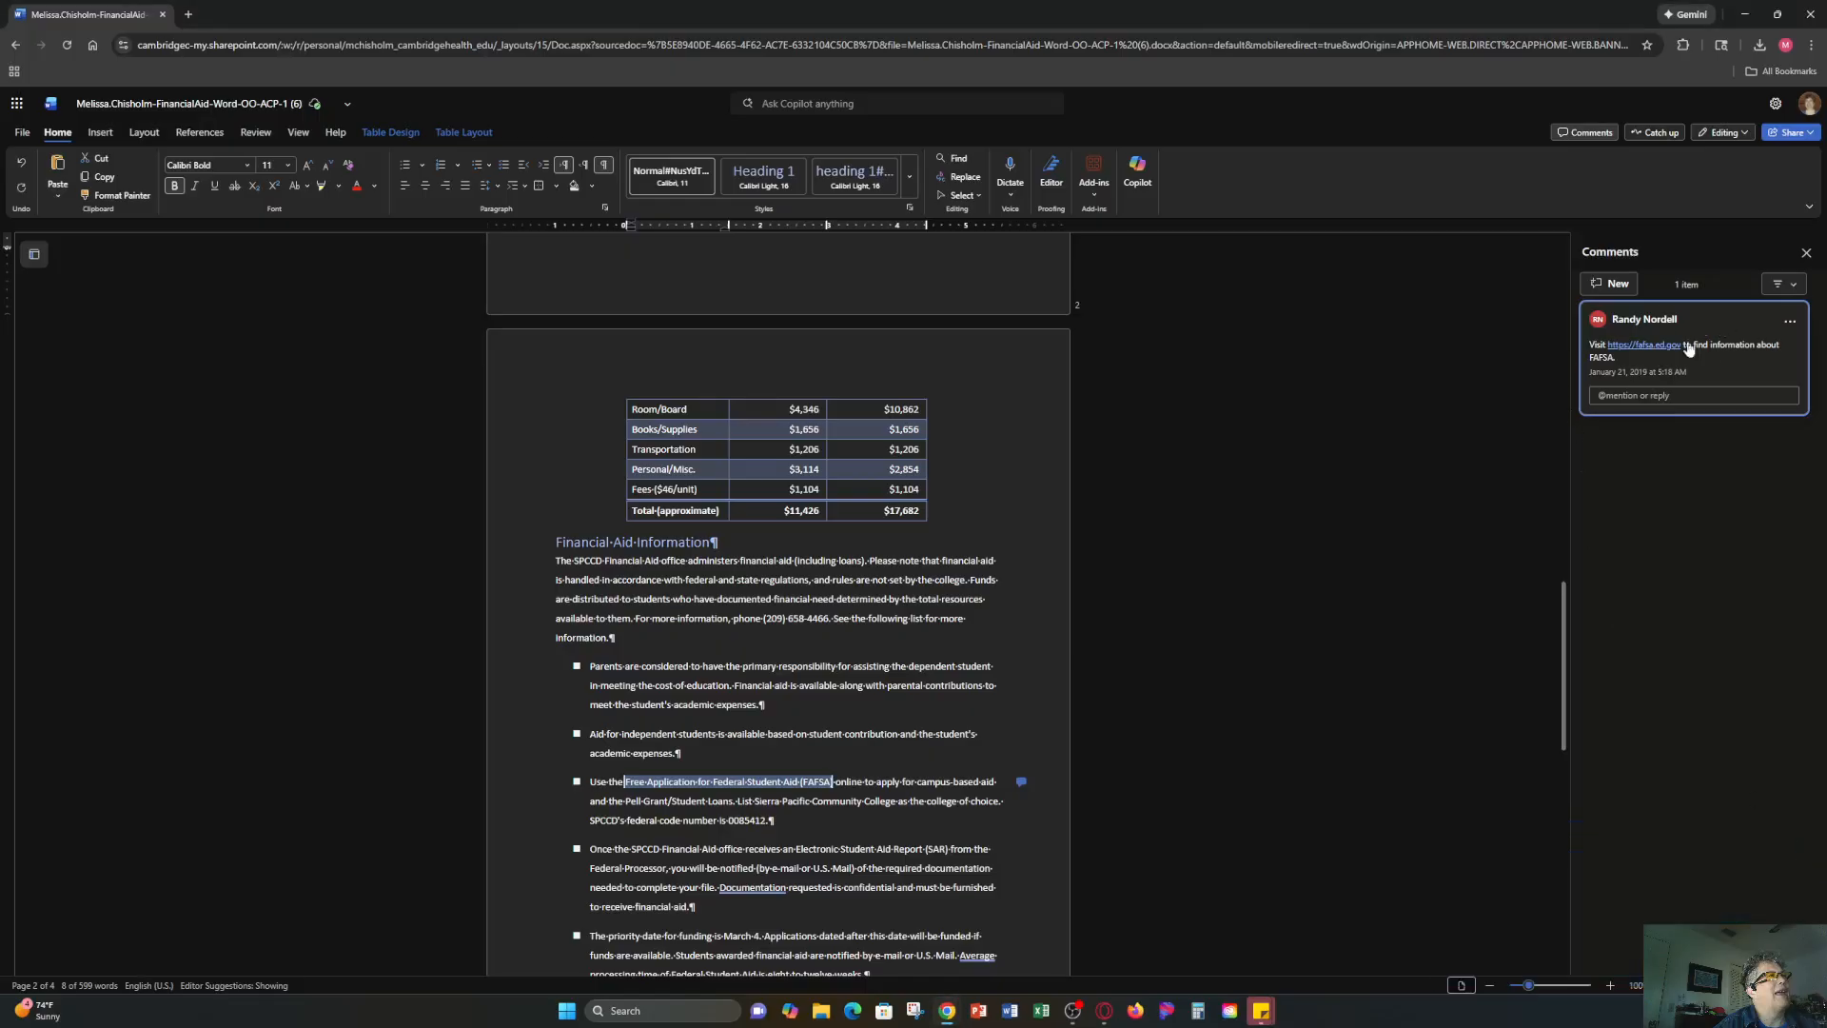
{"action": "left_click", "coordinate": [1791, 324]}
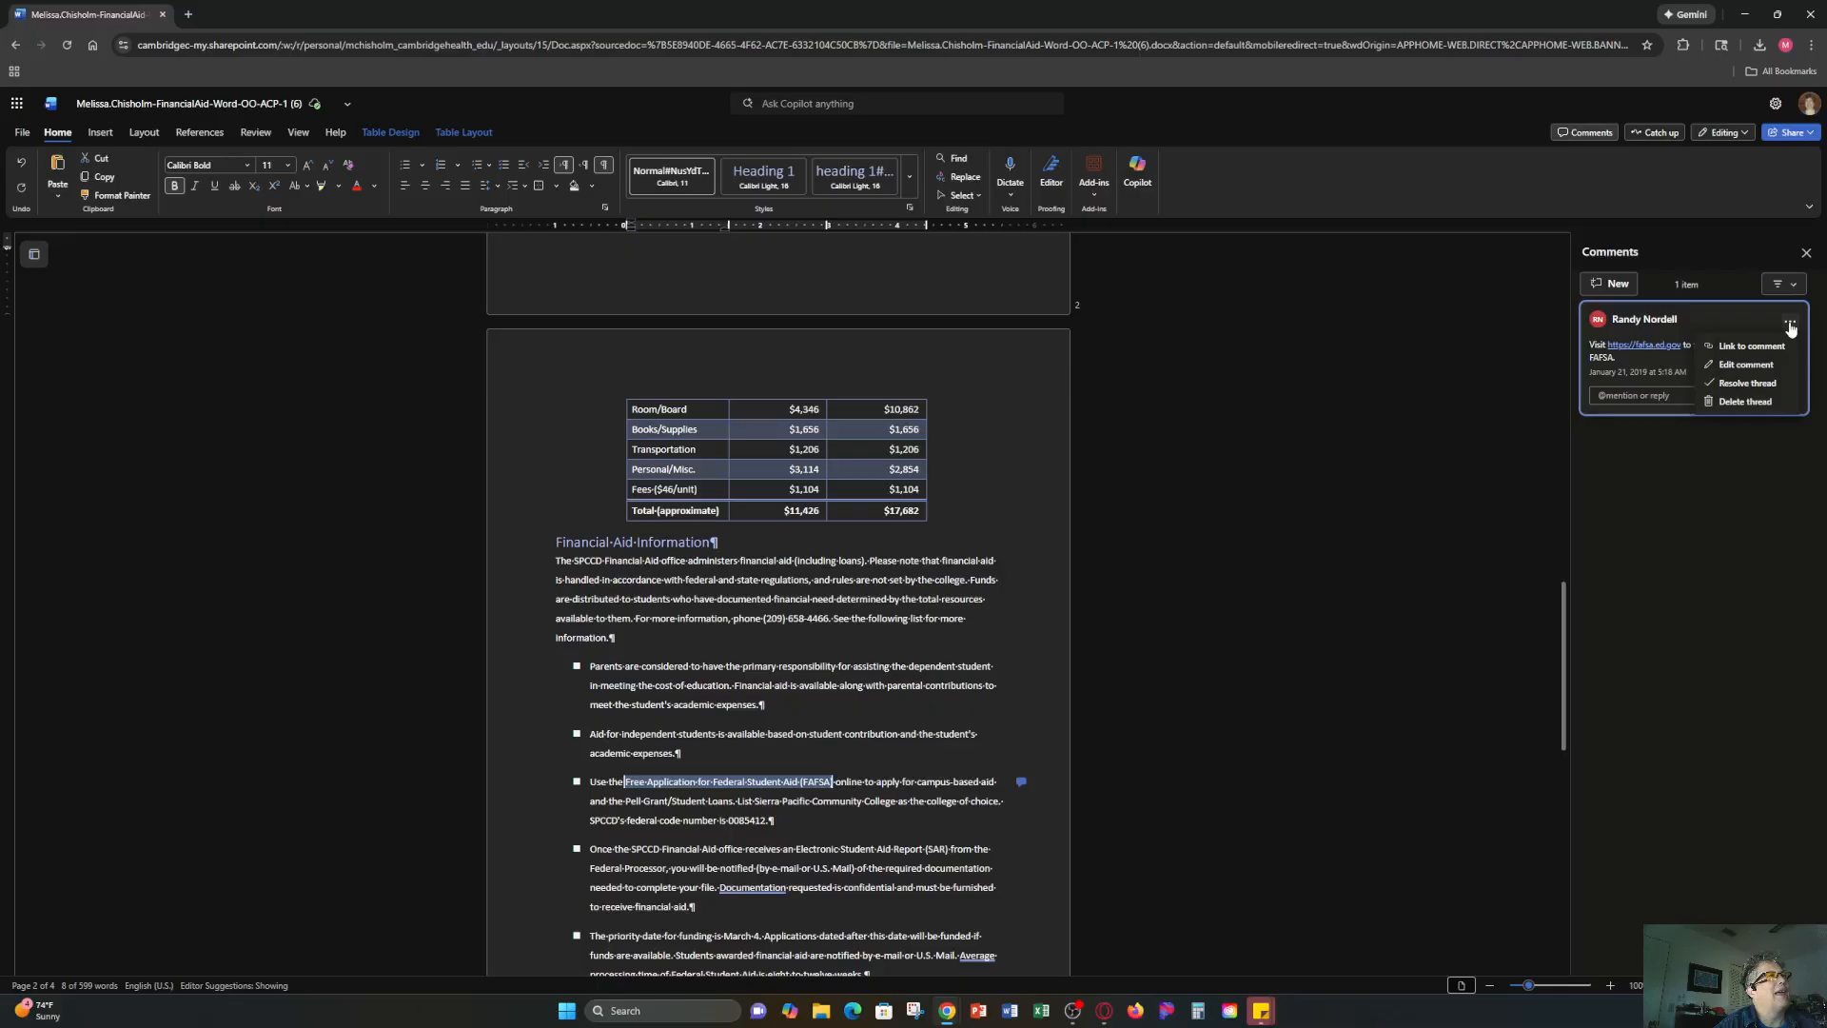
{"action": "left_click", "coordinate": [1747, 404]}
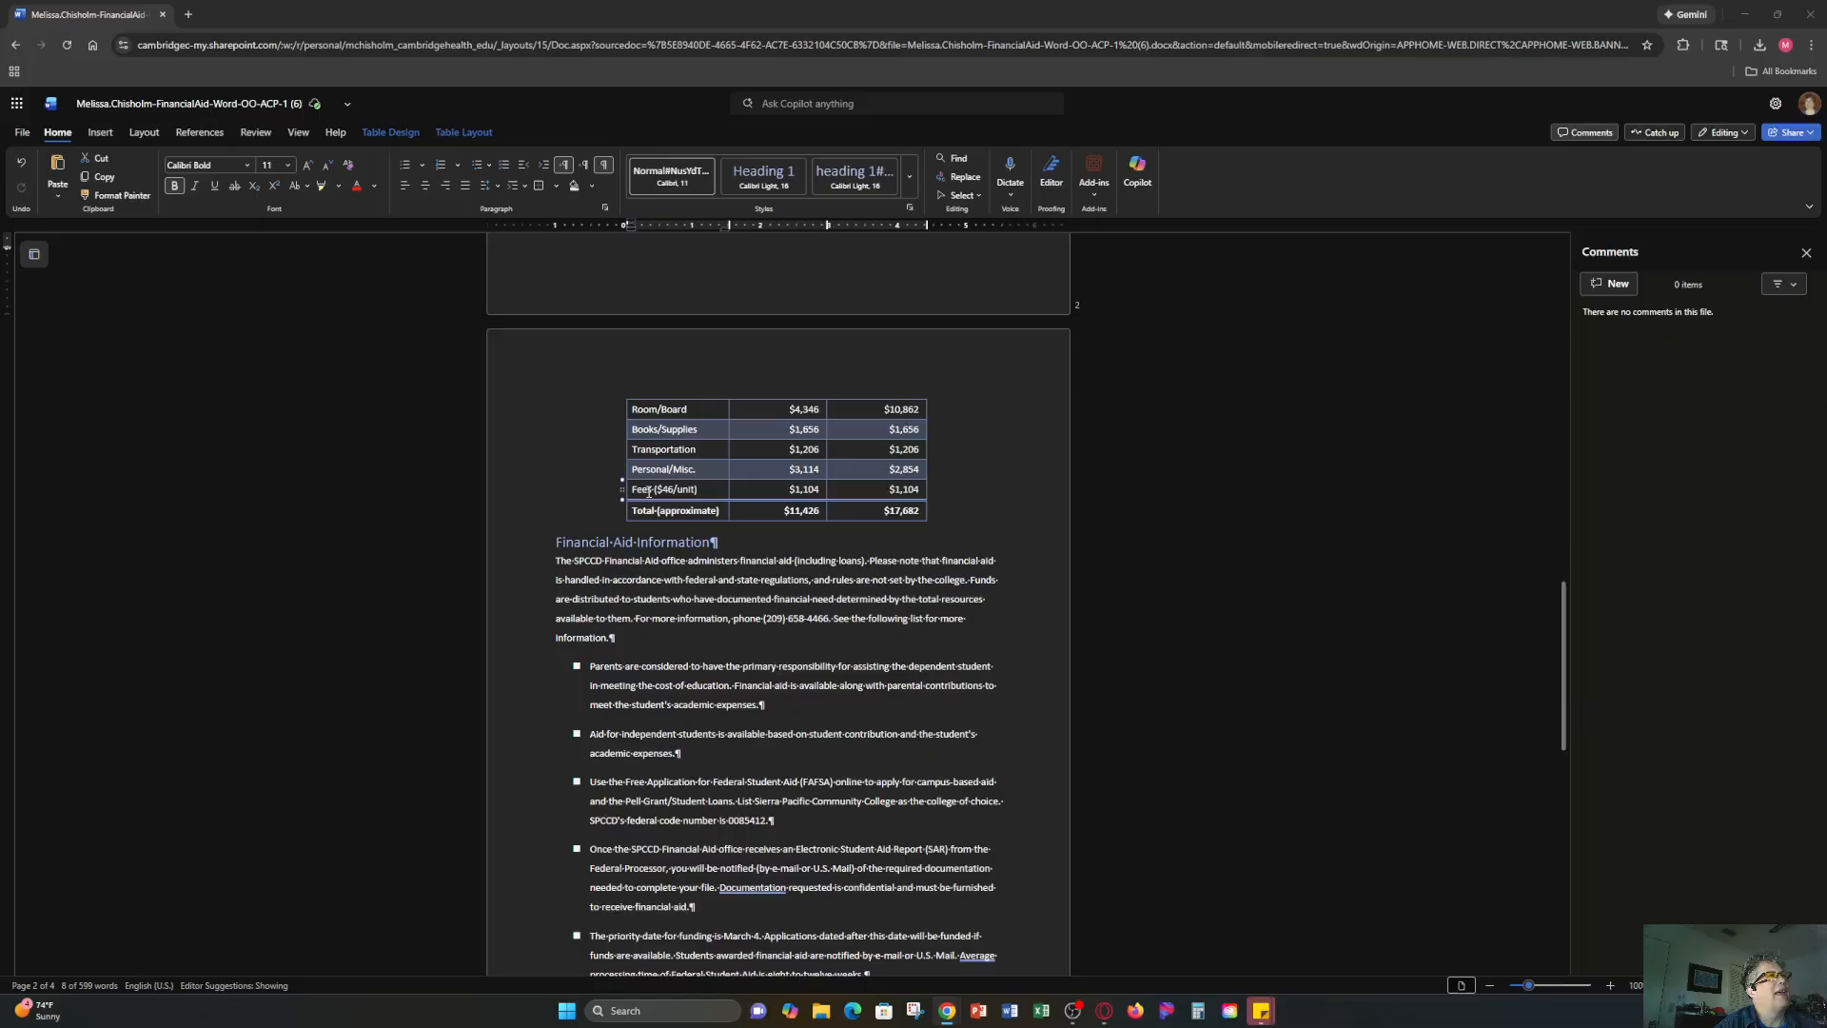
Try to insert a footnote after "Fees ($46/unit)" in the College Expenses table, and refresh the document and return to the table.
{"action": "left_click", "coordinate": [706, 488]}
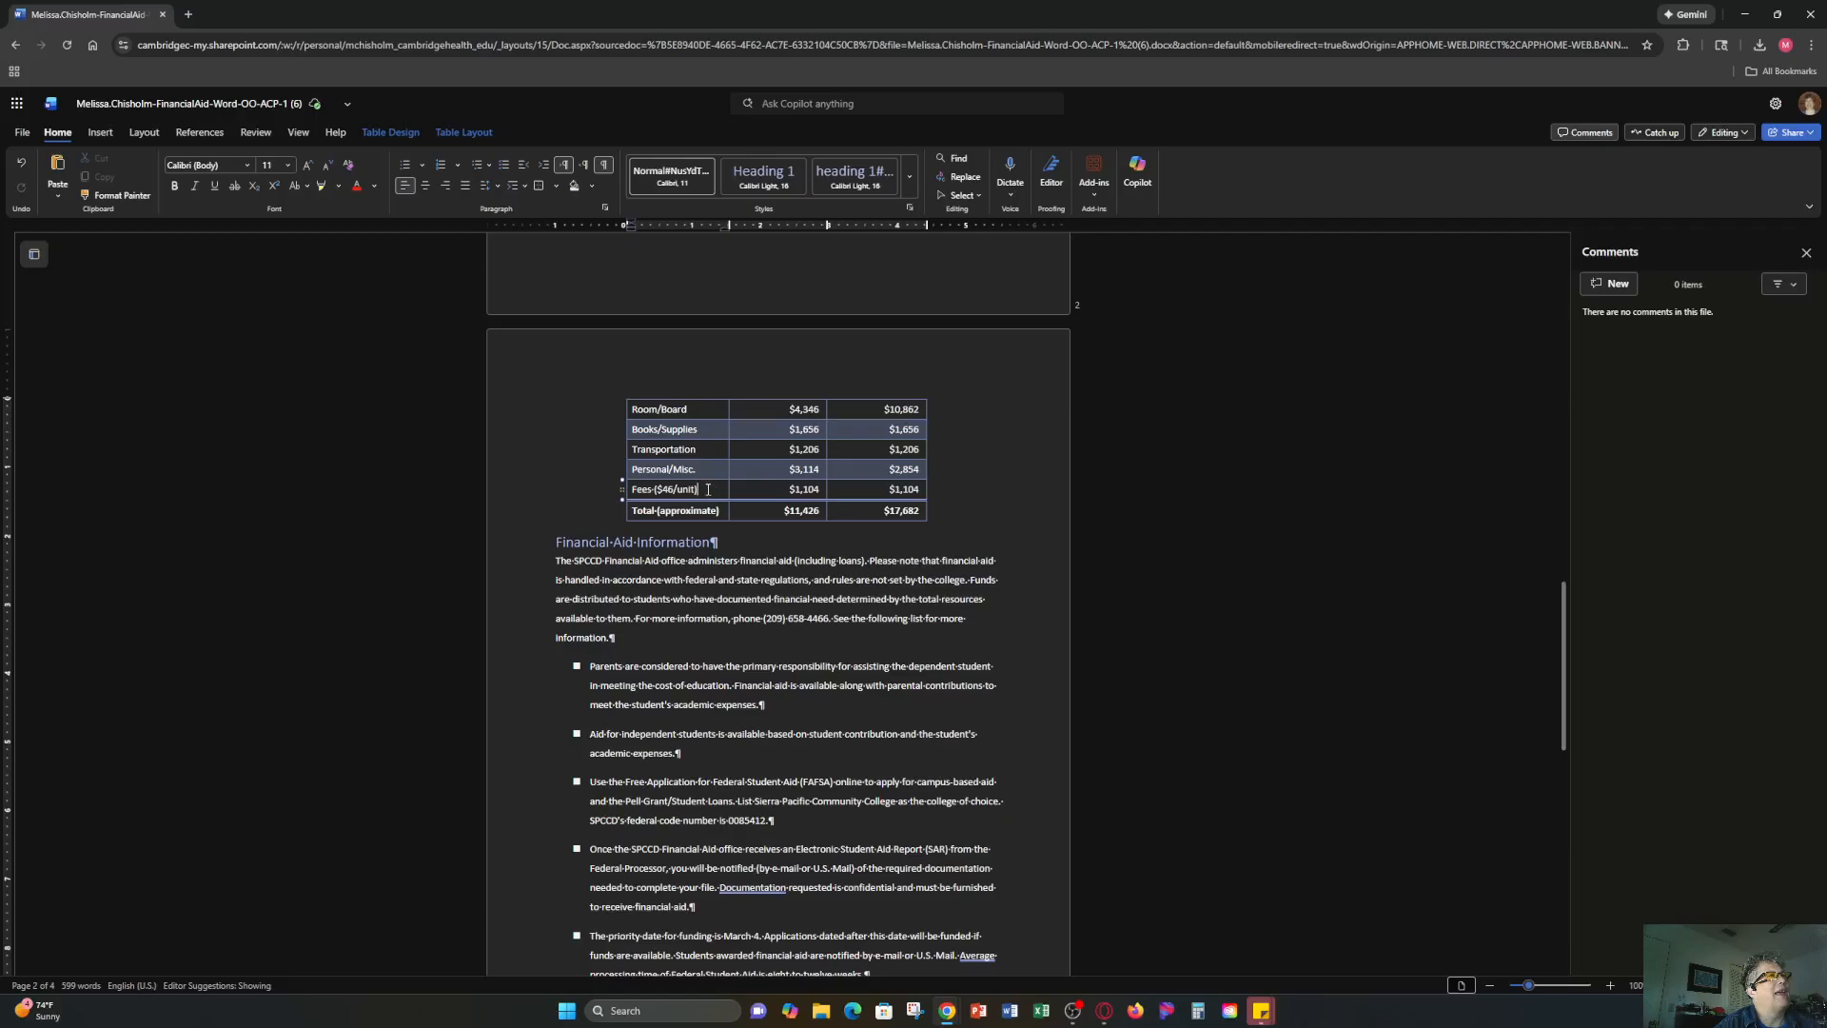
{"action": "left_click", "coordinate": [199, 132]}
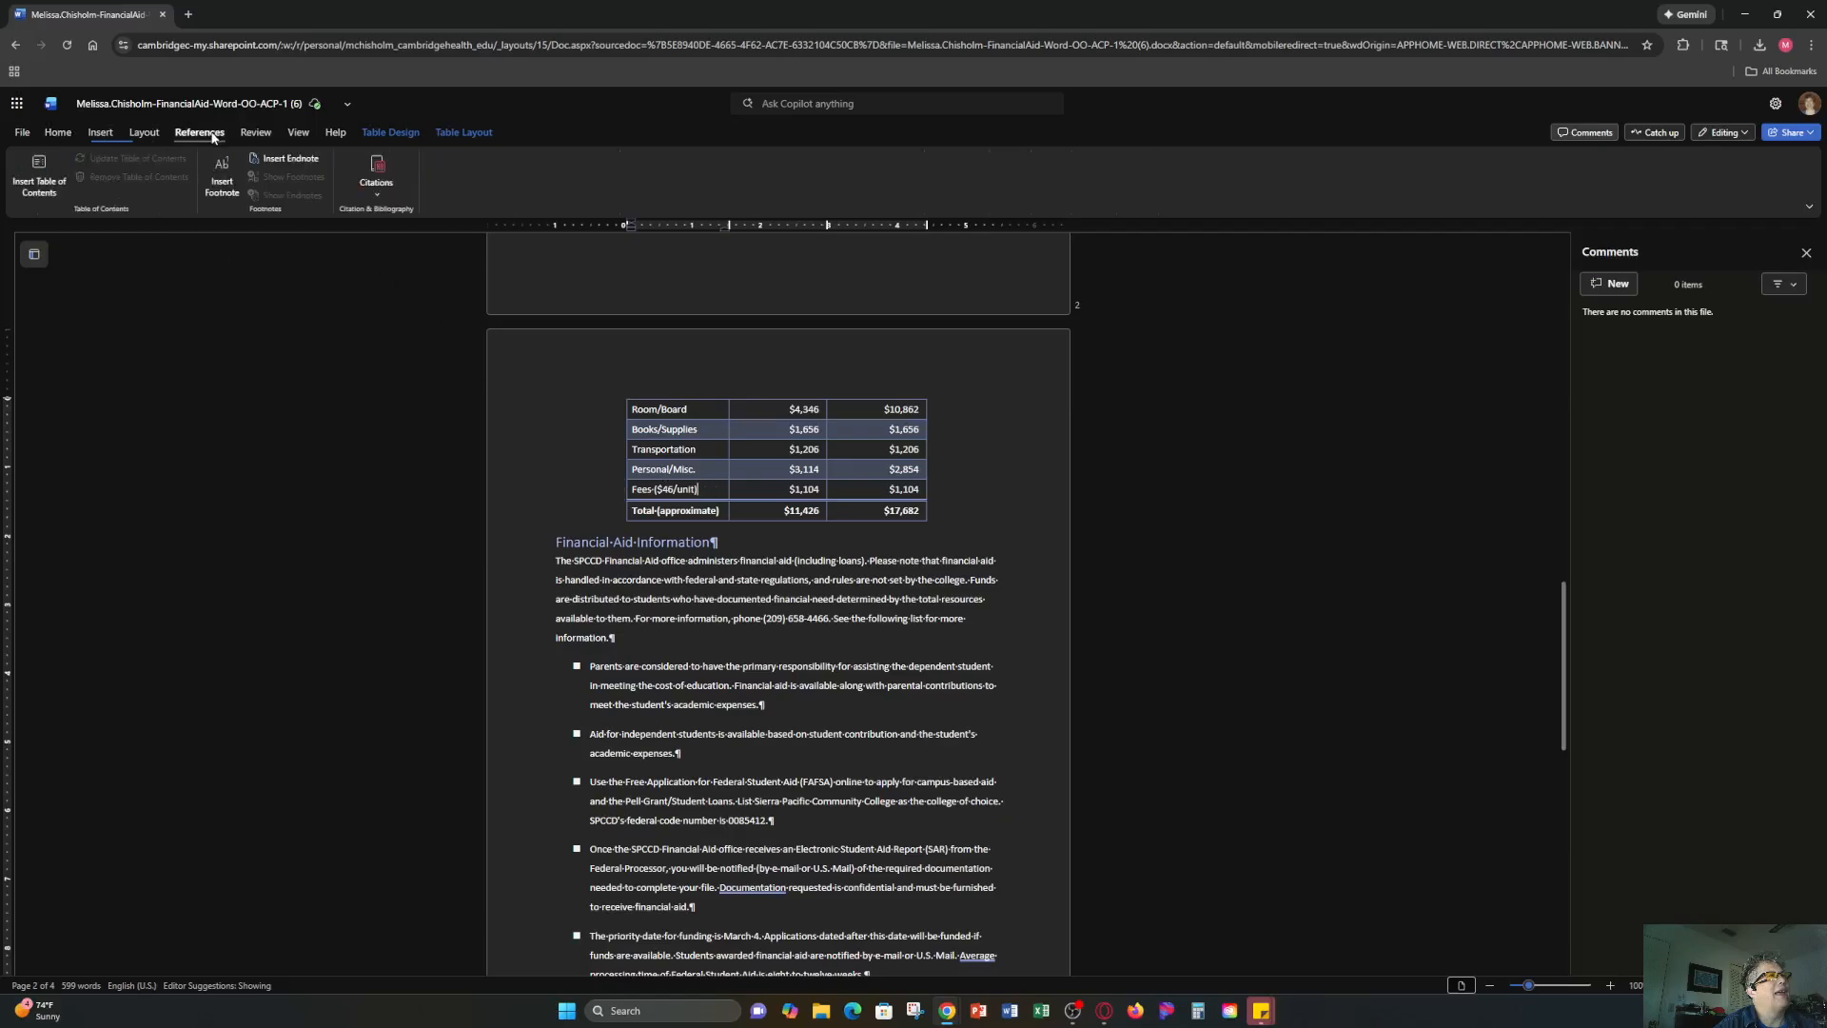
{"action": "left_click", "coordinate": [215, 190]}
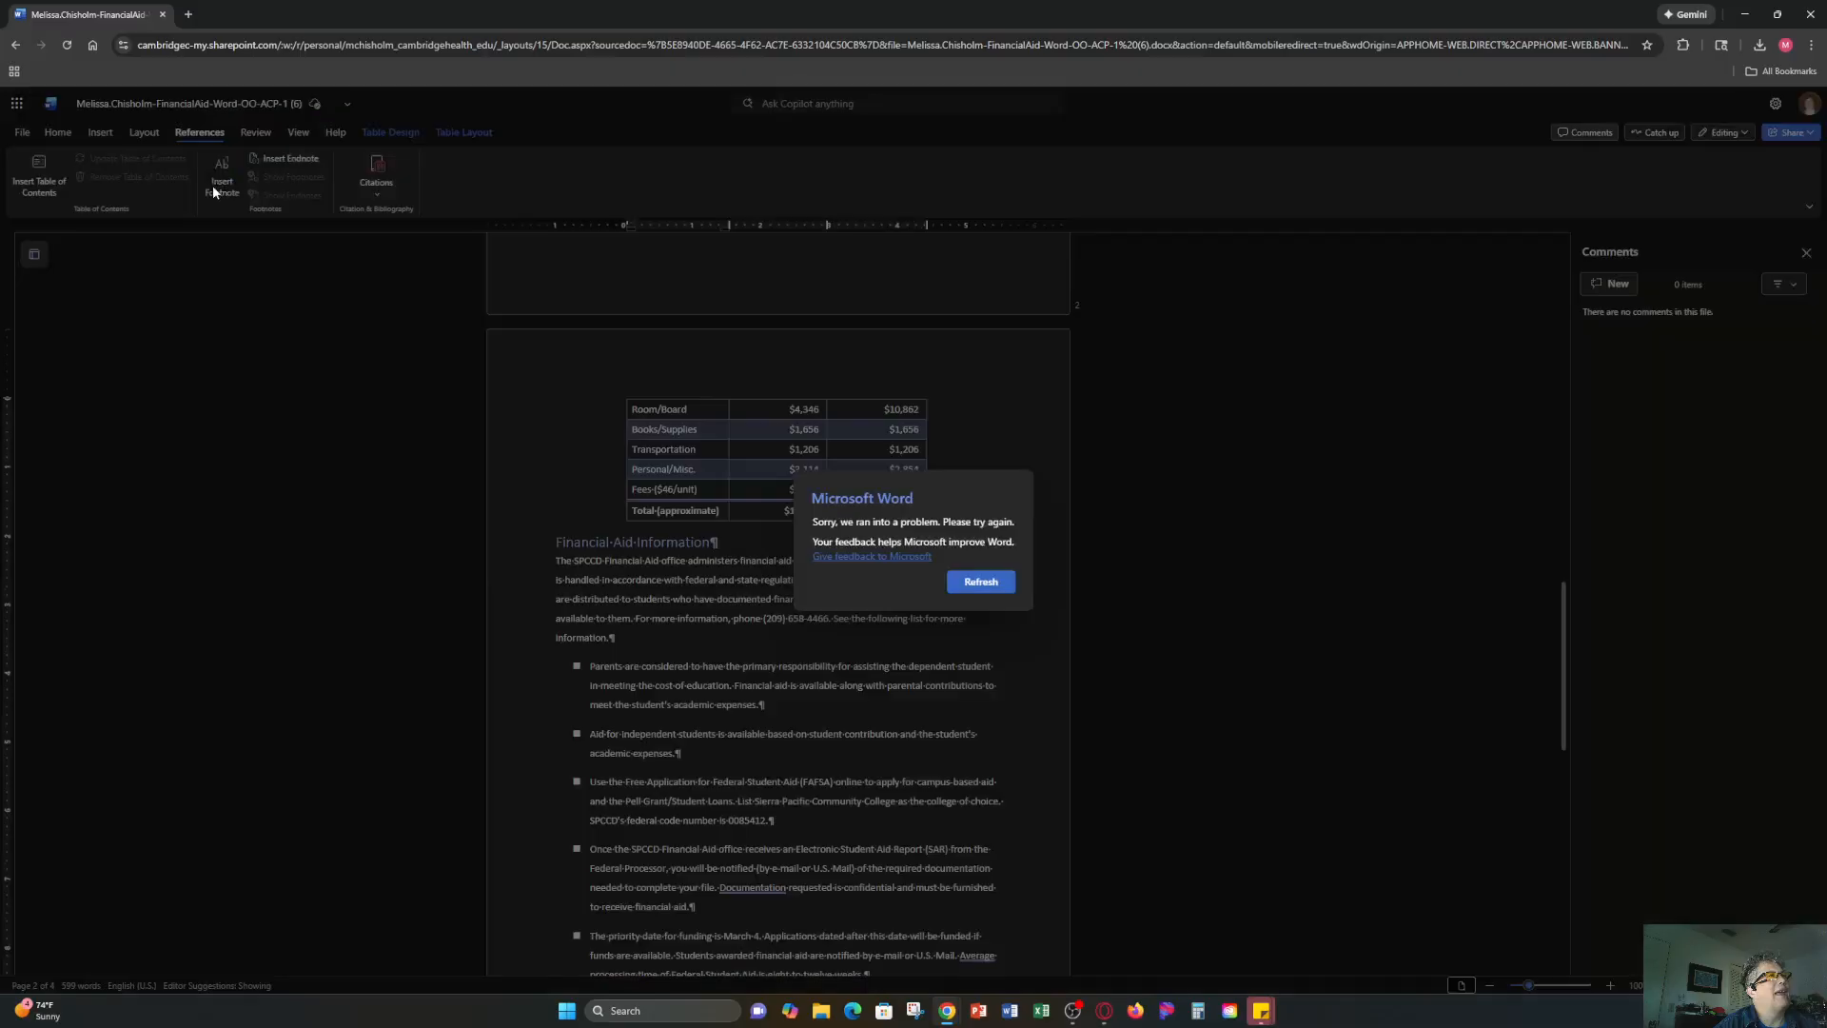
{"action": "left_click", "coordinate": [963, 583]}
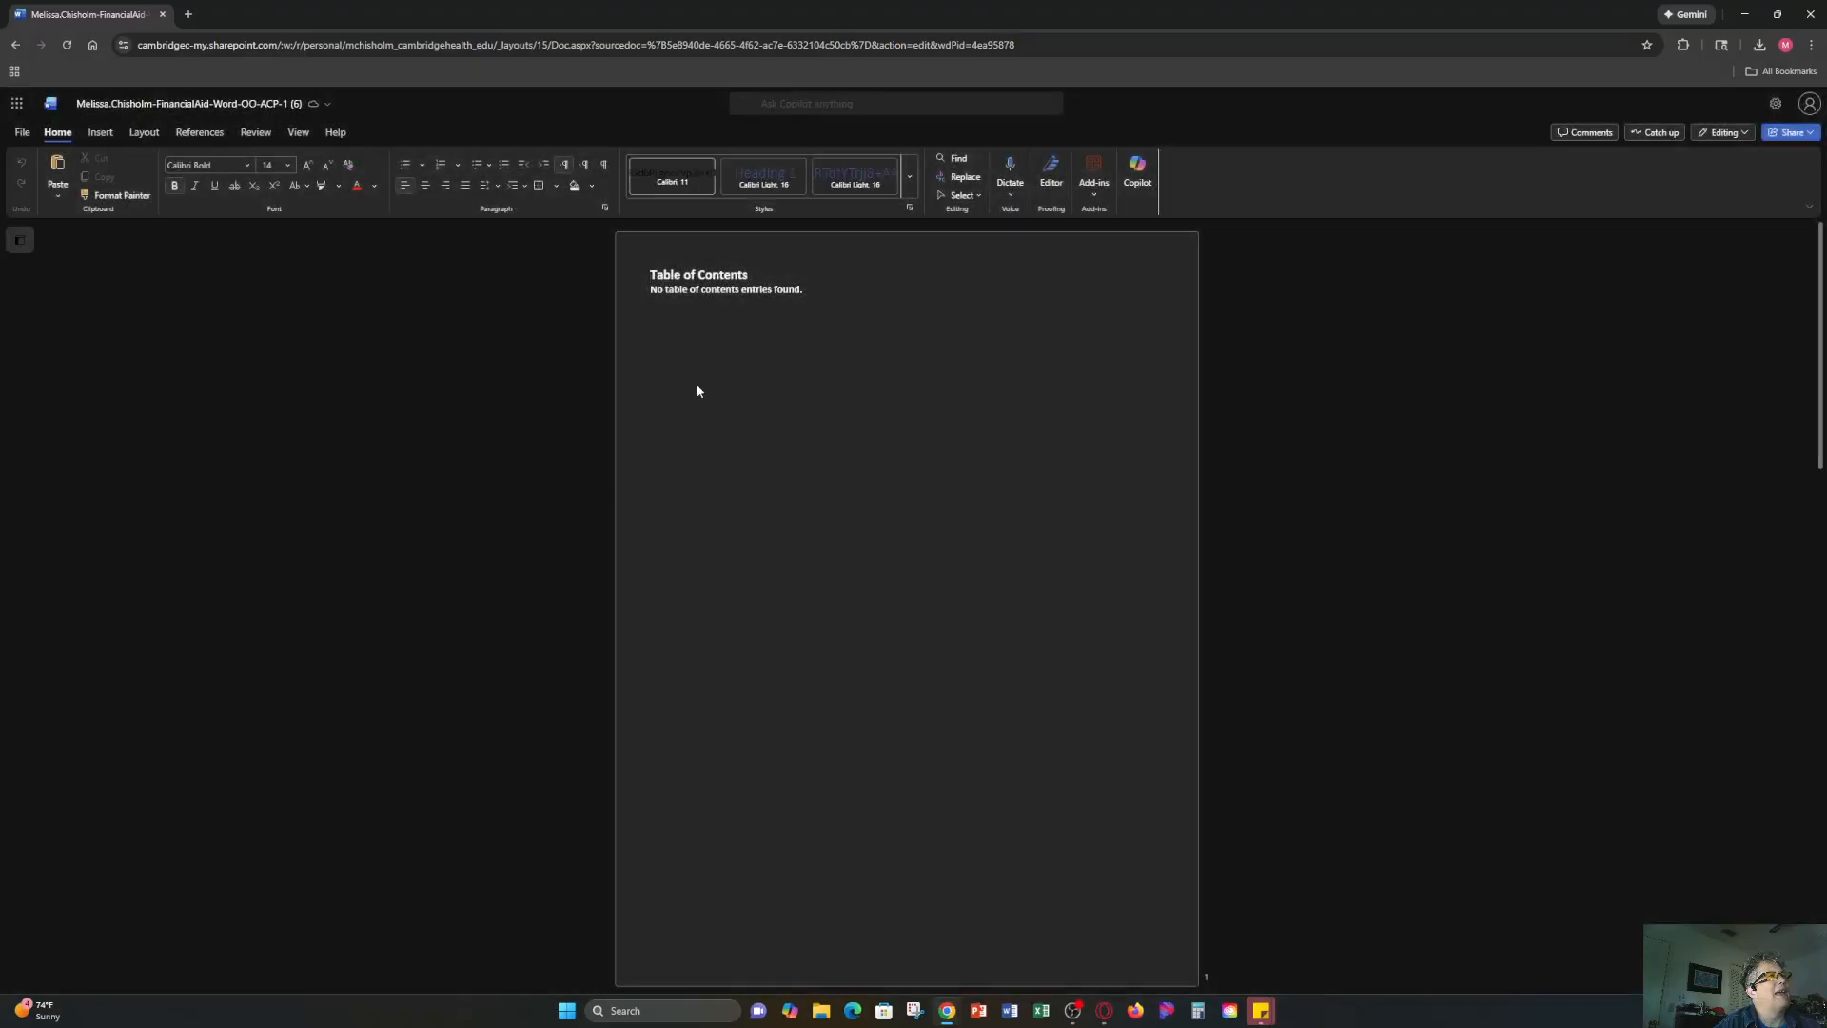
{"action": "scroll", "coordinate": [780, 356], "scroll_direction": "down", "scroll_amount": 5}
{"action": "scroll", "coordinate": [798, 490], "scroll_direction": "down", "scroll_amount": 10}
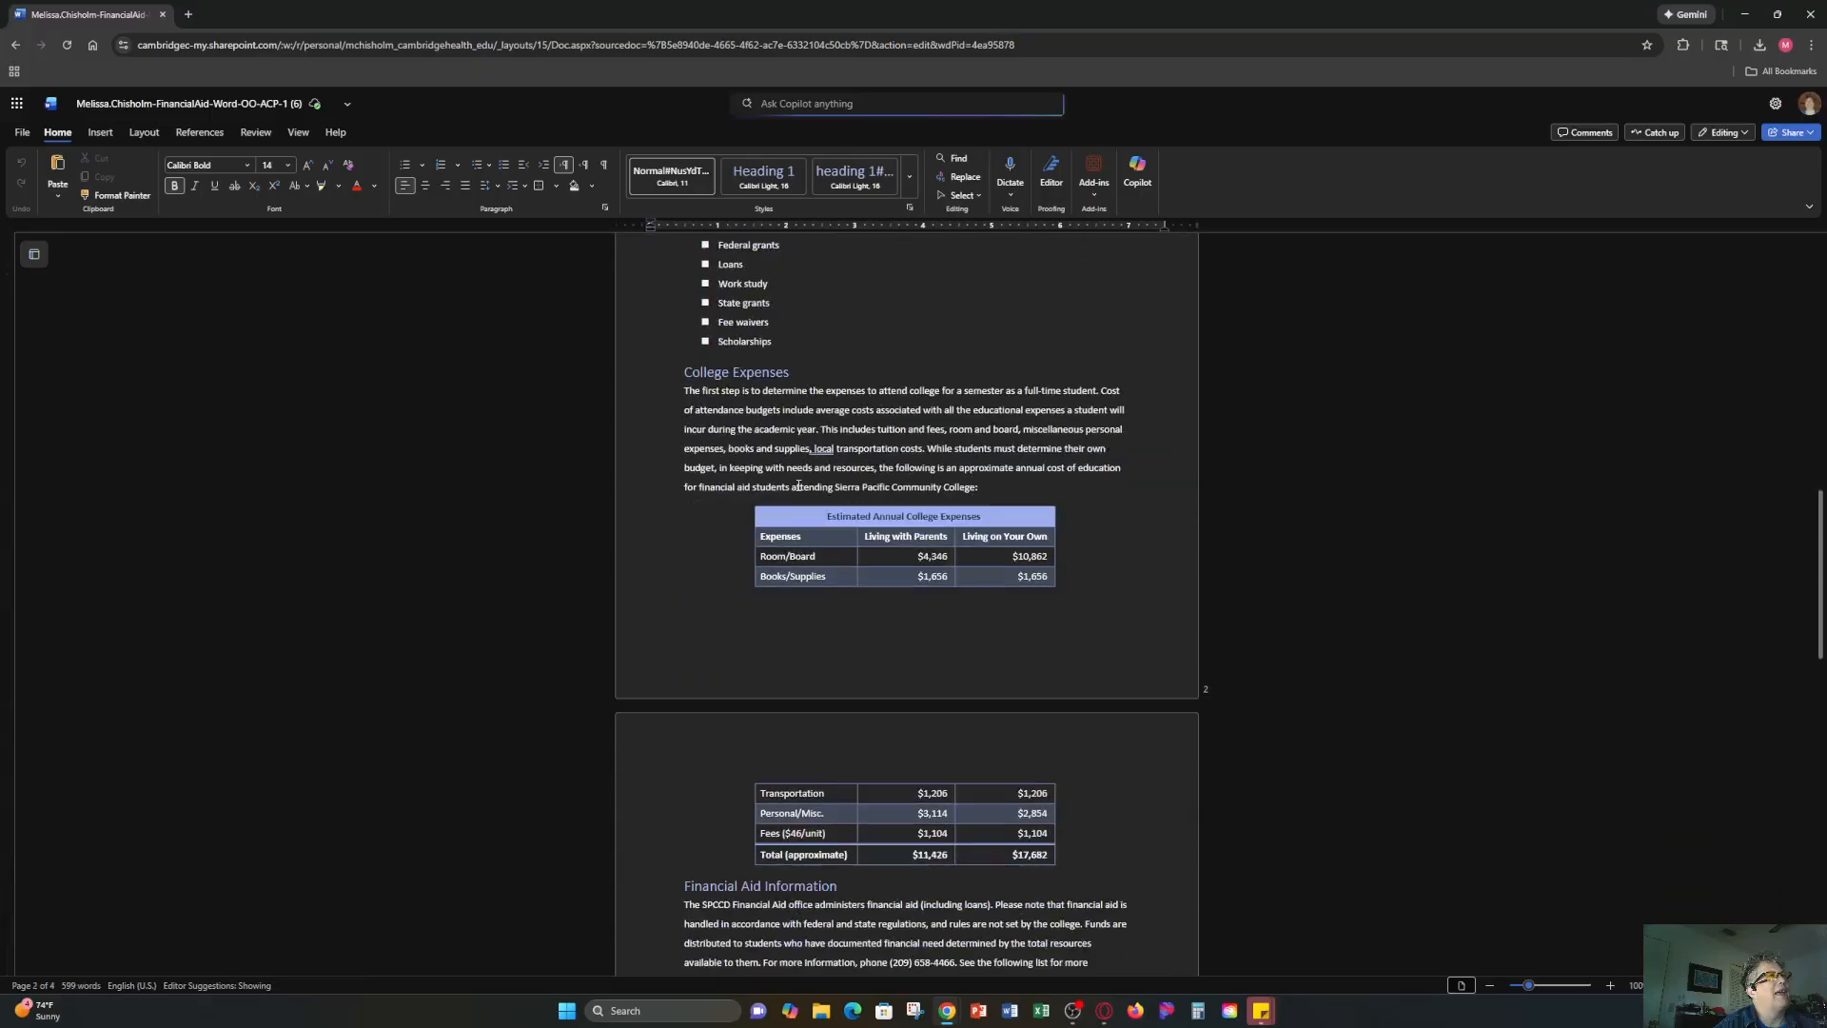
Footnote "Fees ($46/unit)" with "The estimated fees are based on the average units for a full-time student (12 units x $46 per unit).".
{"action": "left_click", "coordinate": [833, 620]}
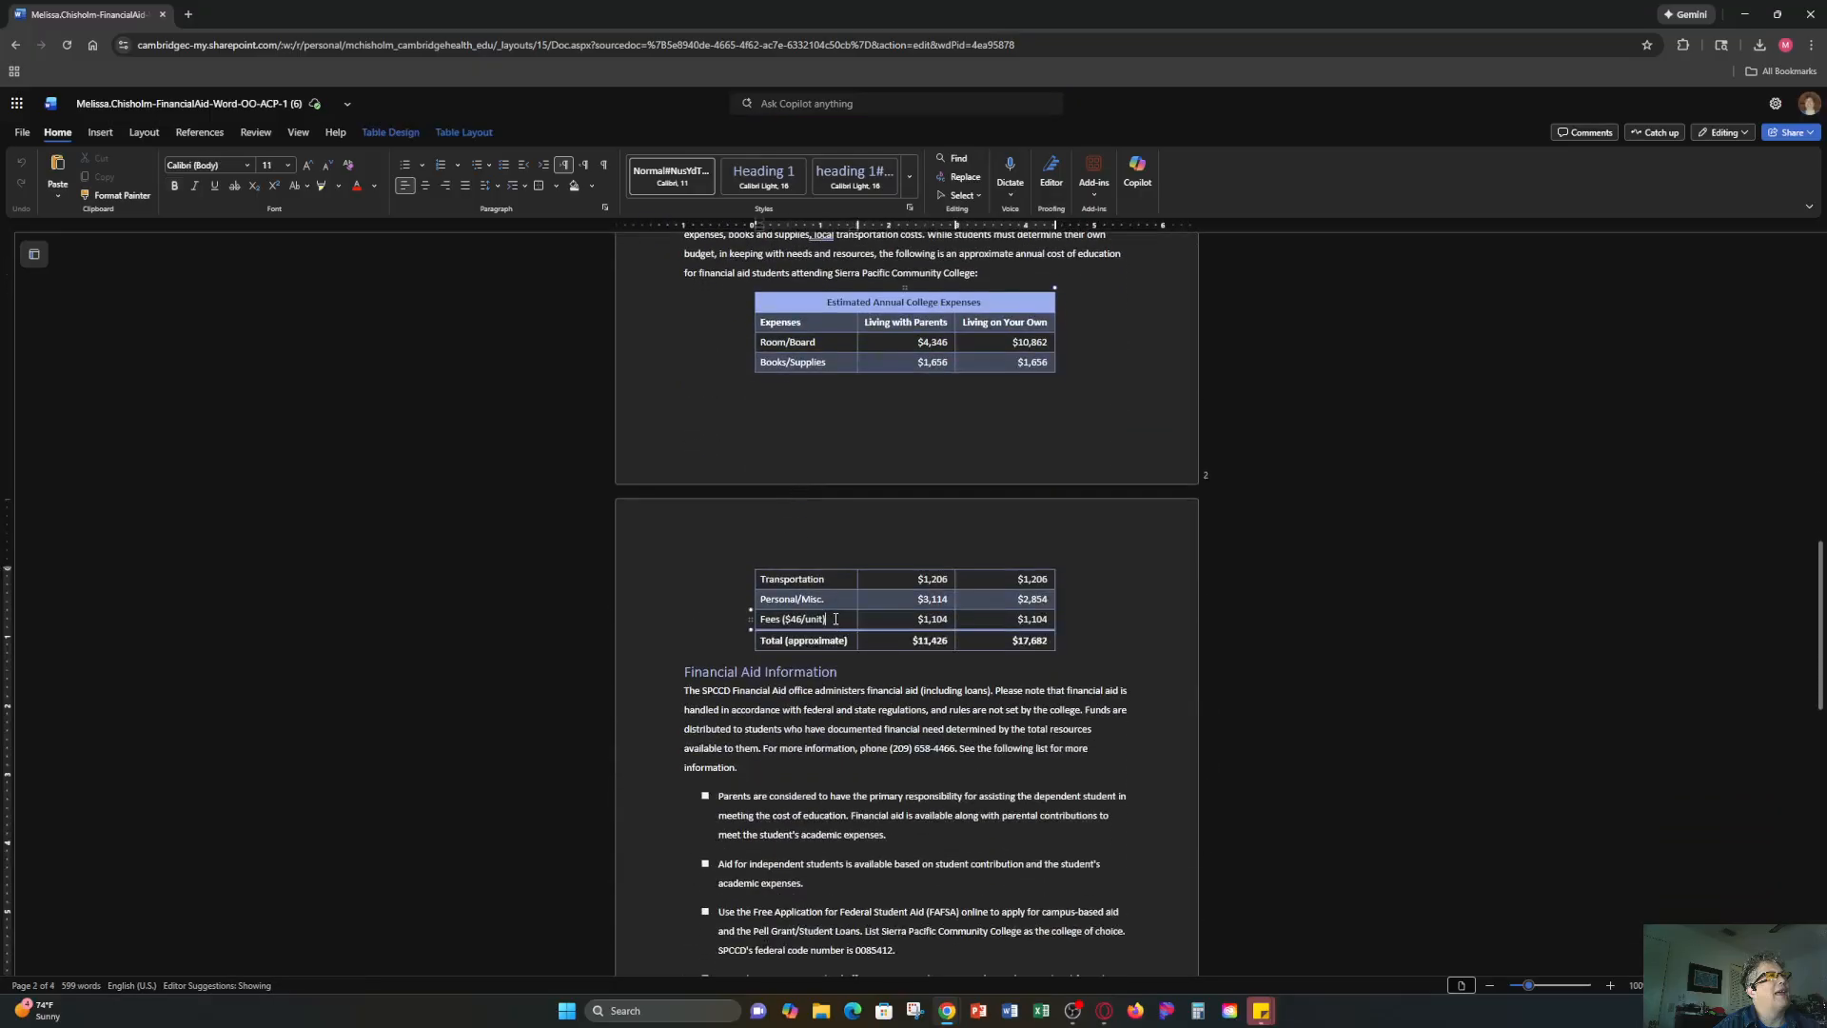
{"action": "left_click", "coordinate": [197, 132]}
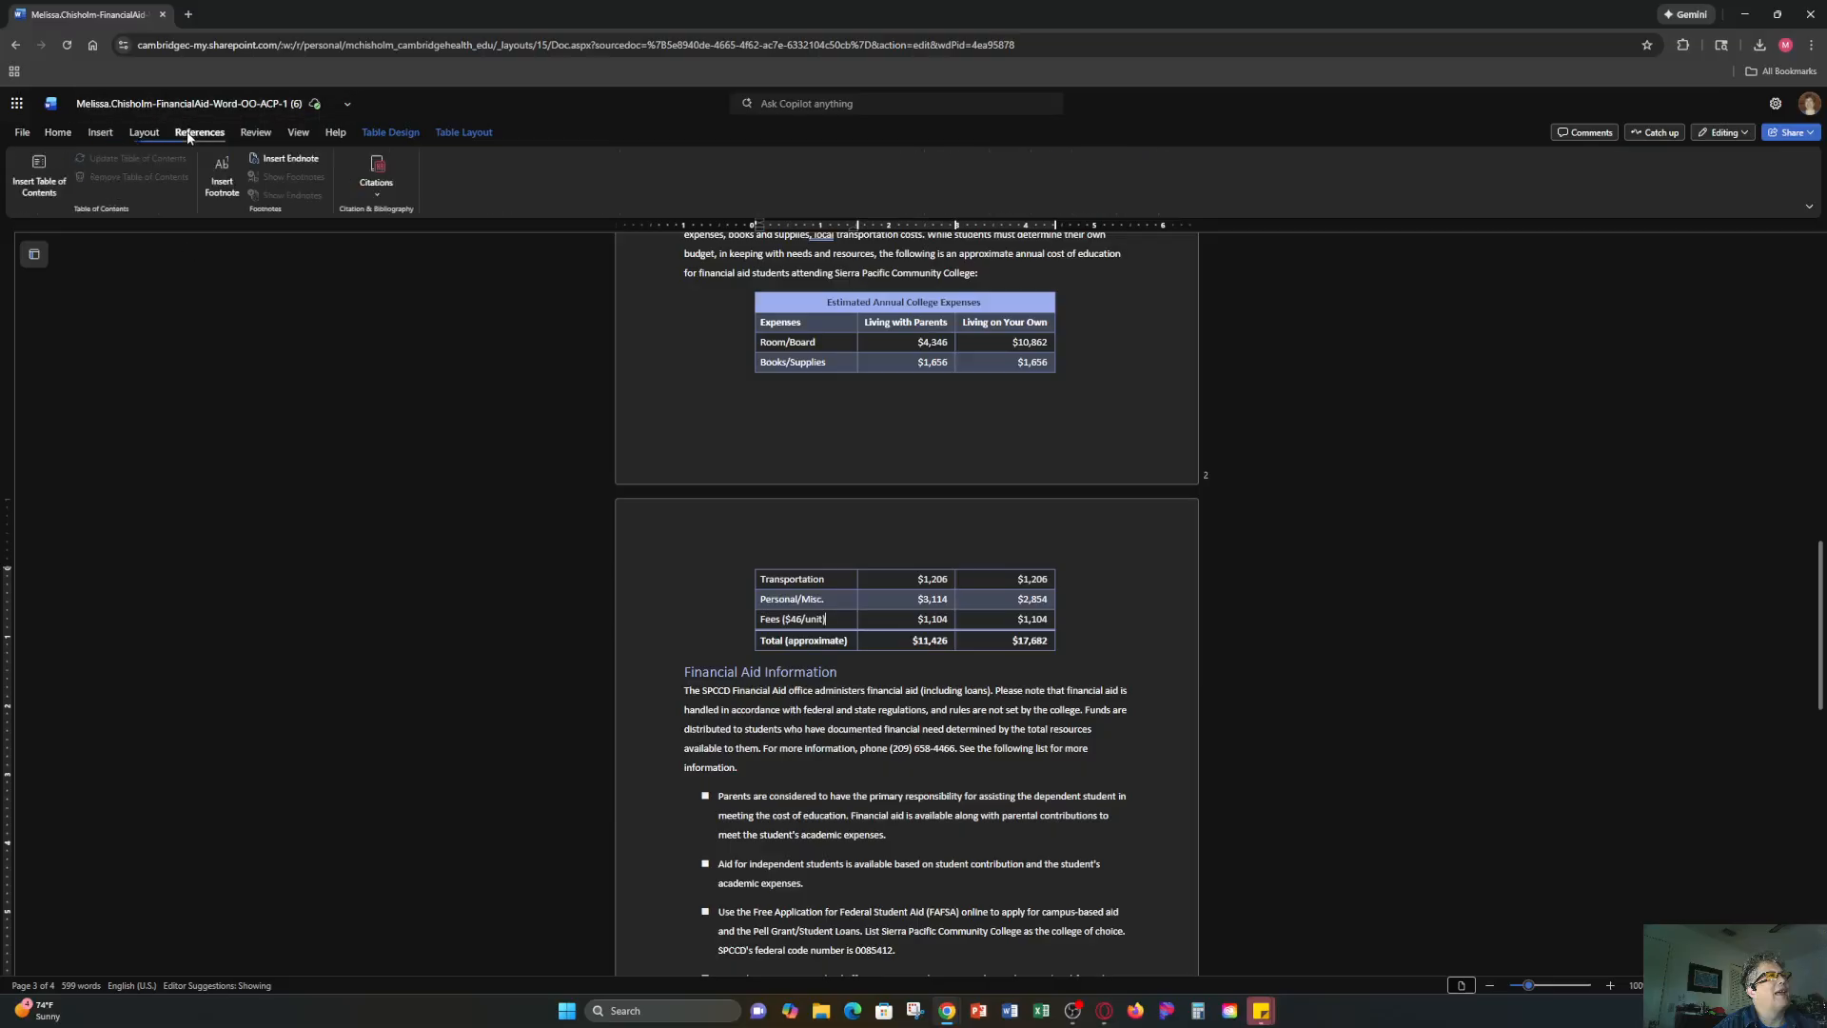
{"action": "left_click", "coordinate": [220, 185]}
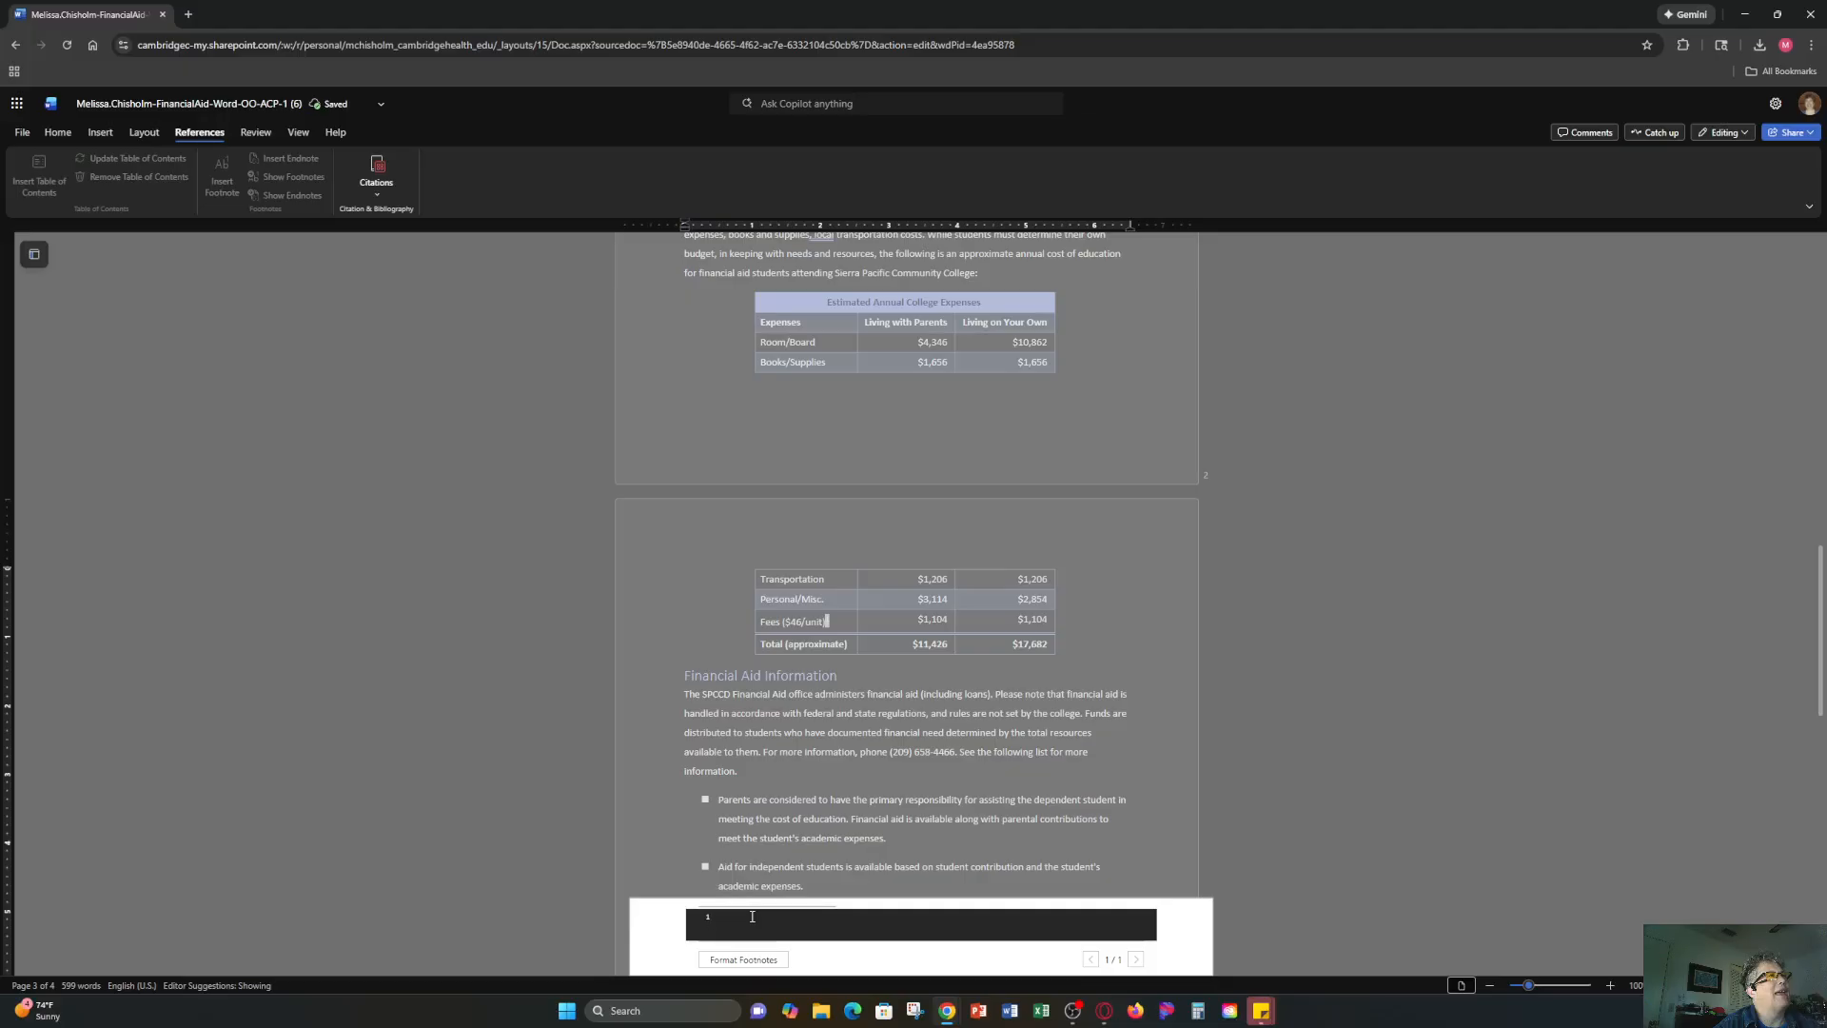
{"action": "type", "text": "The estimated fees are based on the average units for a full-time student"}
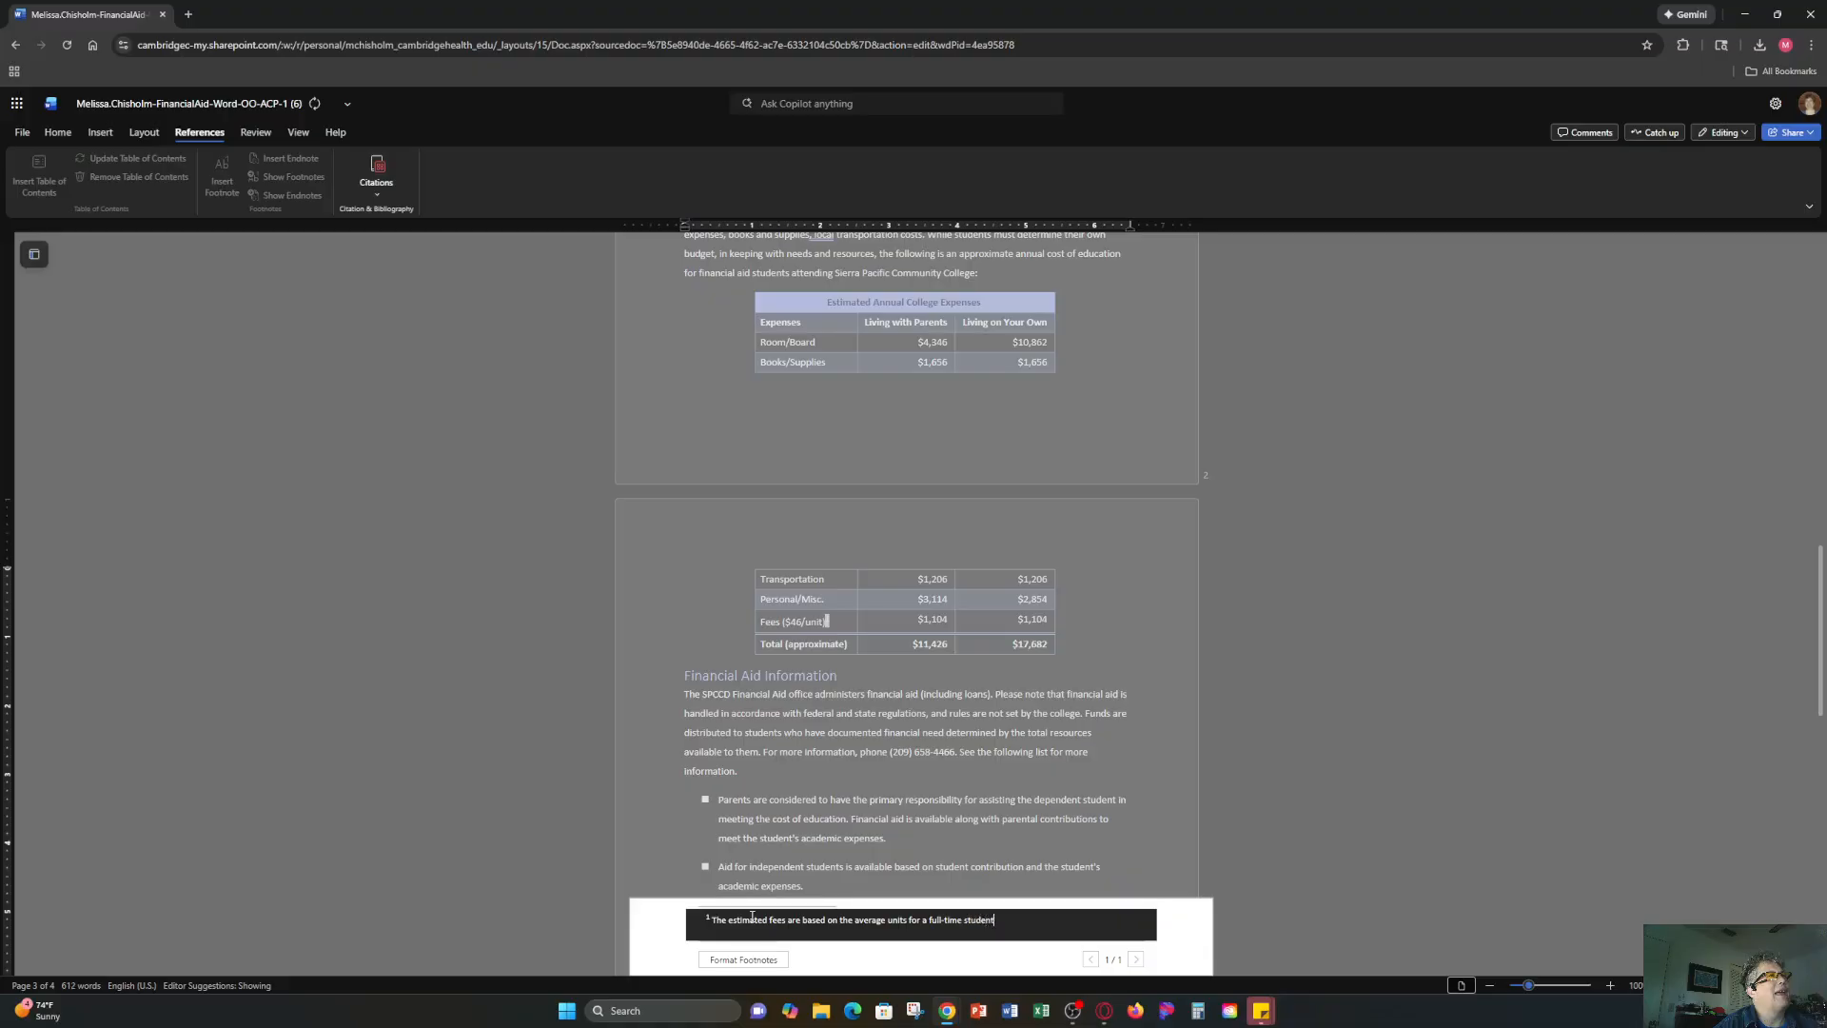
{"action": "type", "text": " *12 un"}
{"action": "type", "text": "2 units x $46 per unit)."}
{"action": "key", "text": "Escape"}
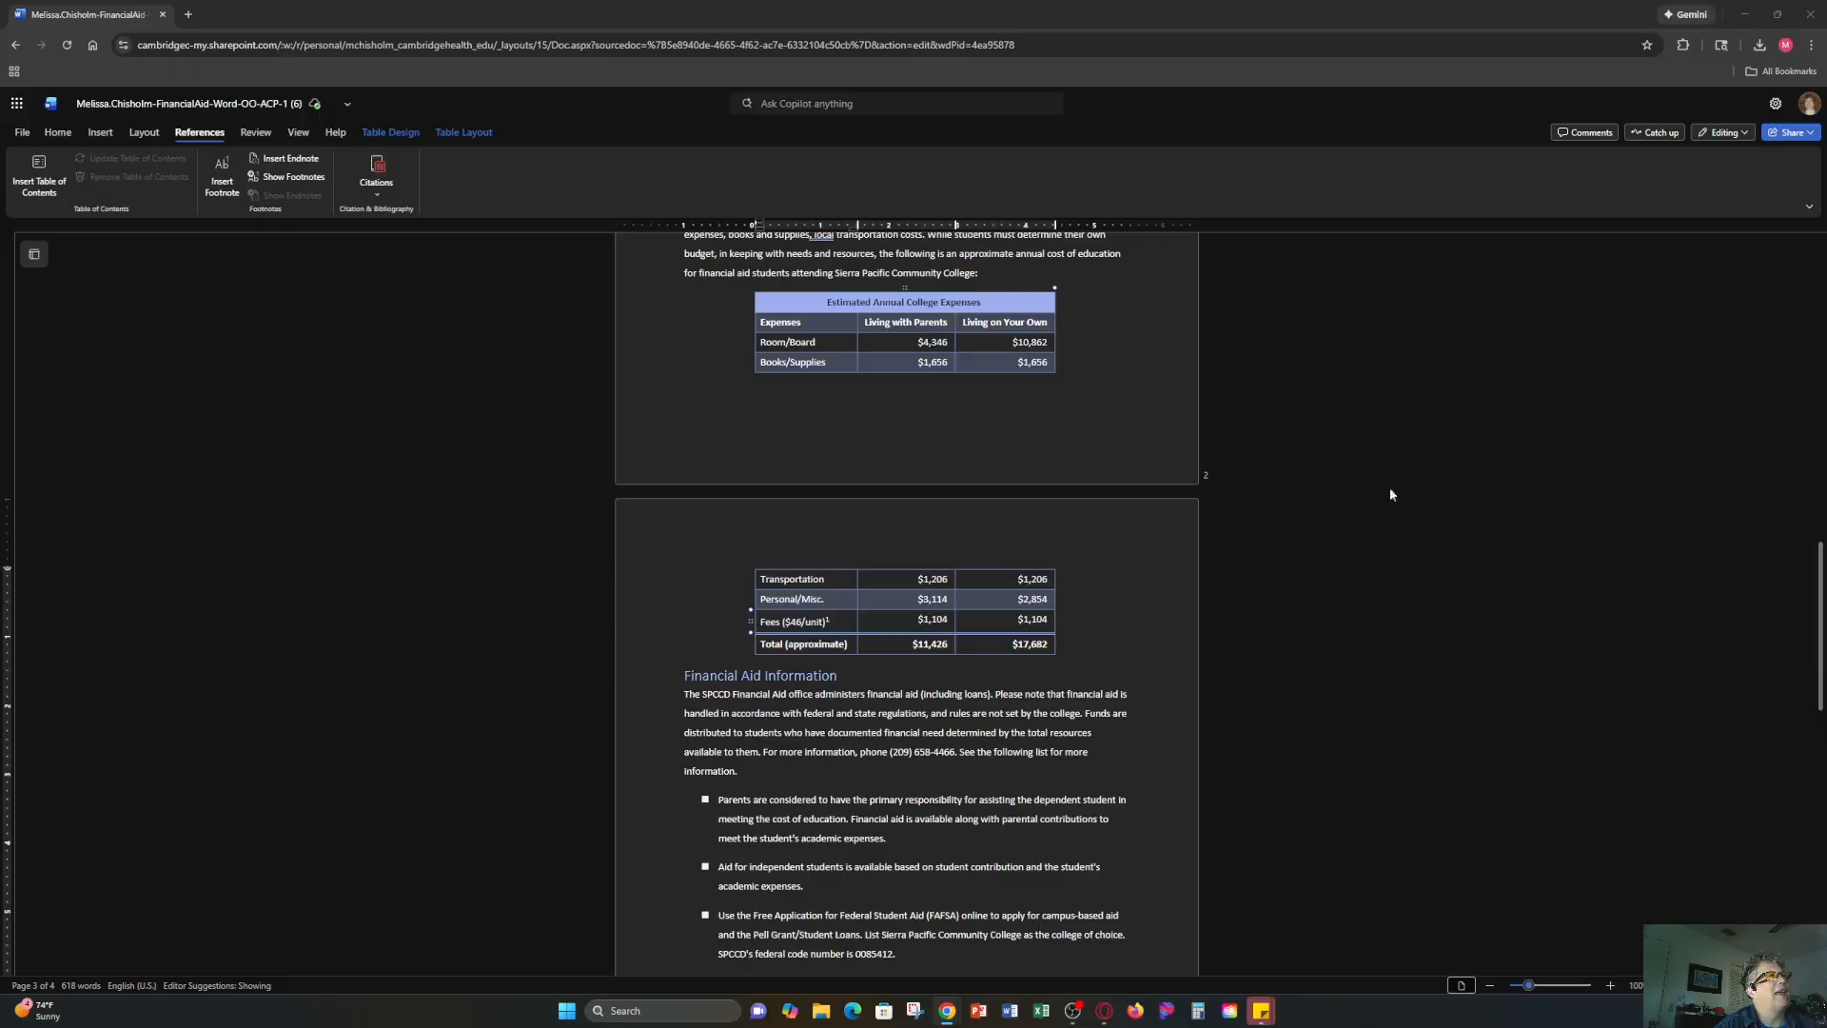
Update the table of contents on the first page so it lists the document's headings.
{"action": "scroll", "coordinate": [989, 440], "scroll_direction": "up", "scroll_amount": 15}
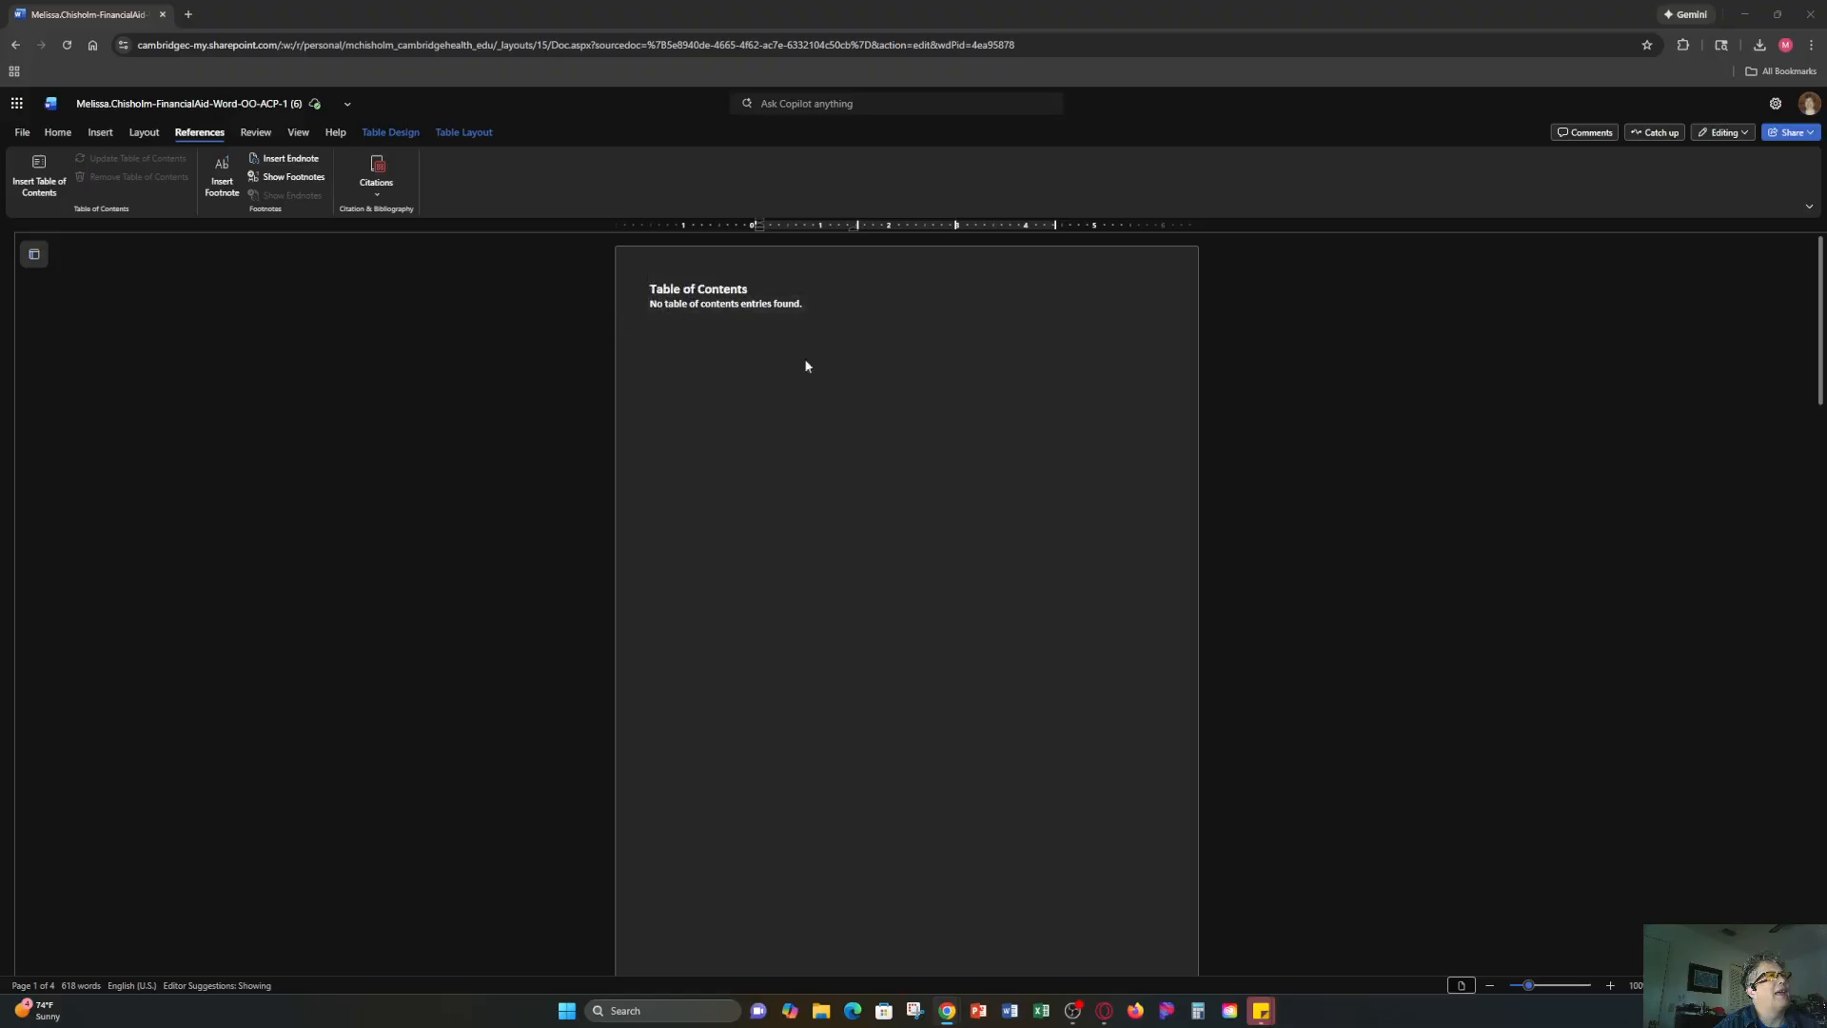
{"action": "left_click", "coordinate": [725, 307]}
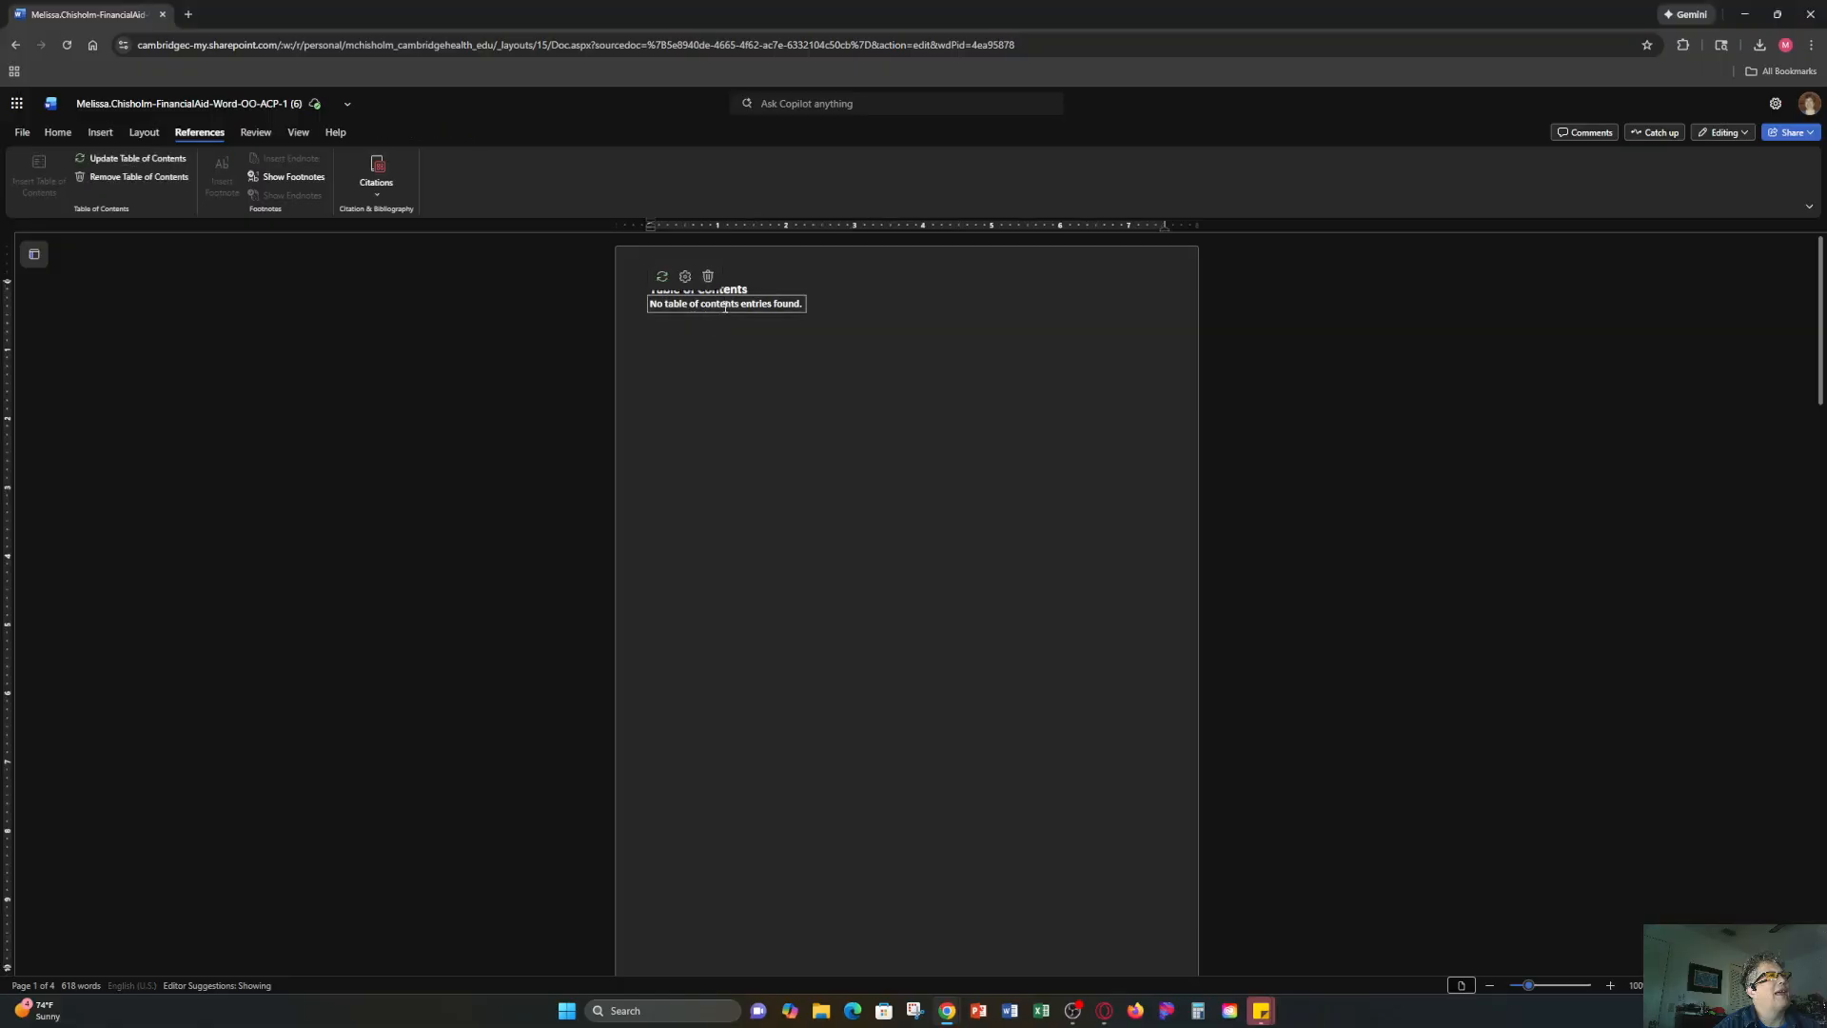
{"action": "left_click", "coordinate": [125, 159]}
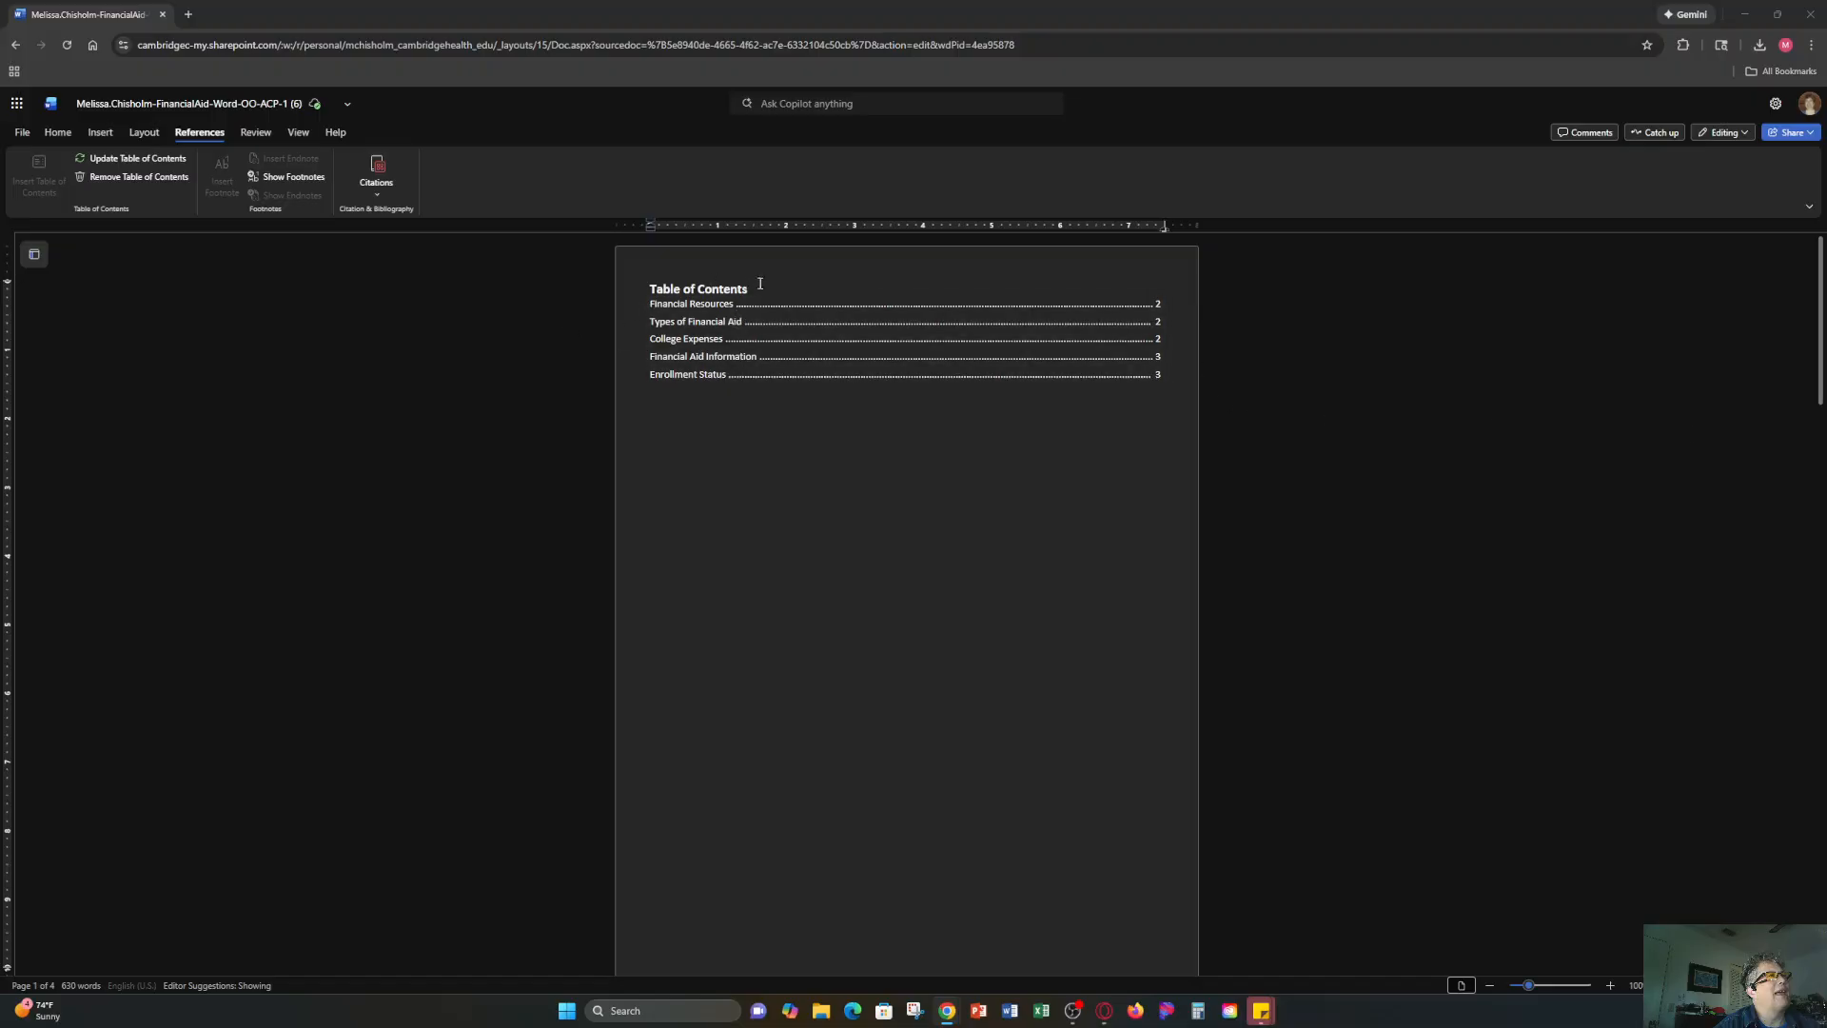
Center the "Table of Contents" title and set its font color to the darkest shade in the fifth color column.
{"action": "left_click_drag", "start_coordinate": [756, 289], "coordinate": [649, 289]}
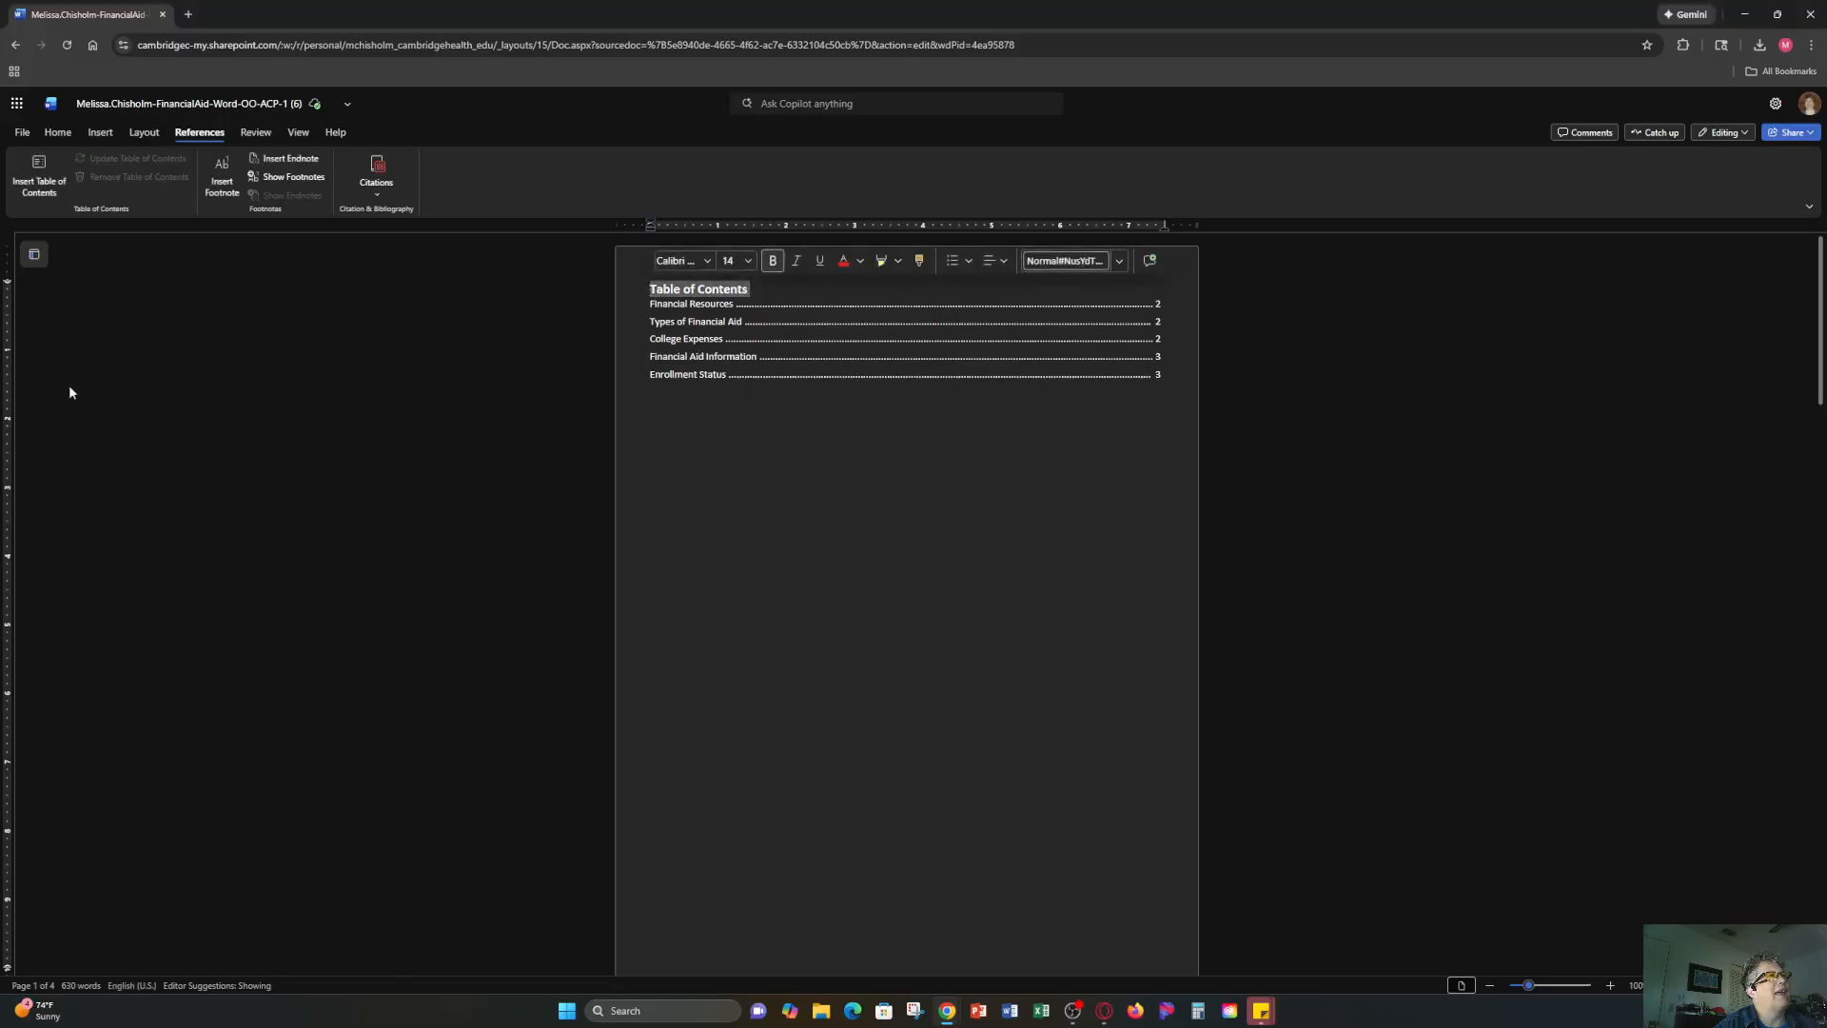
{"action": "left_click", "coordinate": [57, 133]}
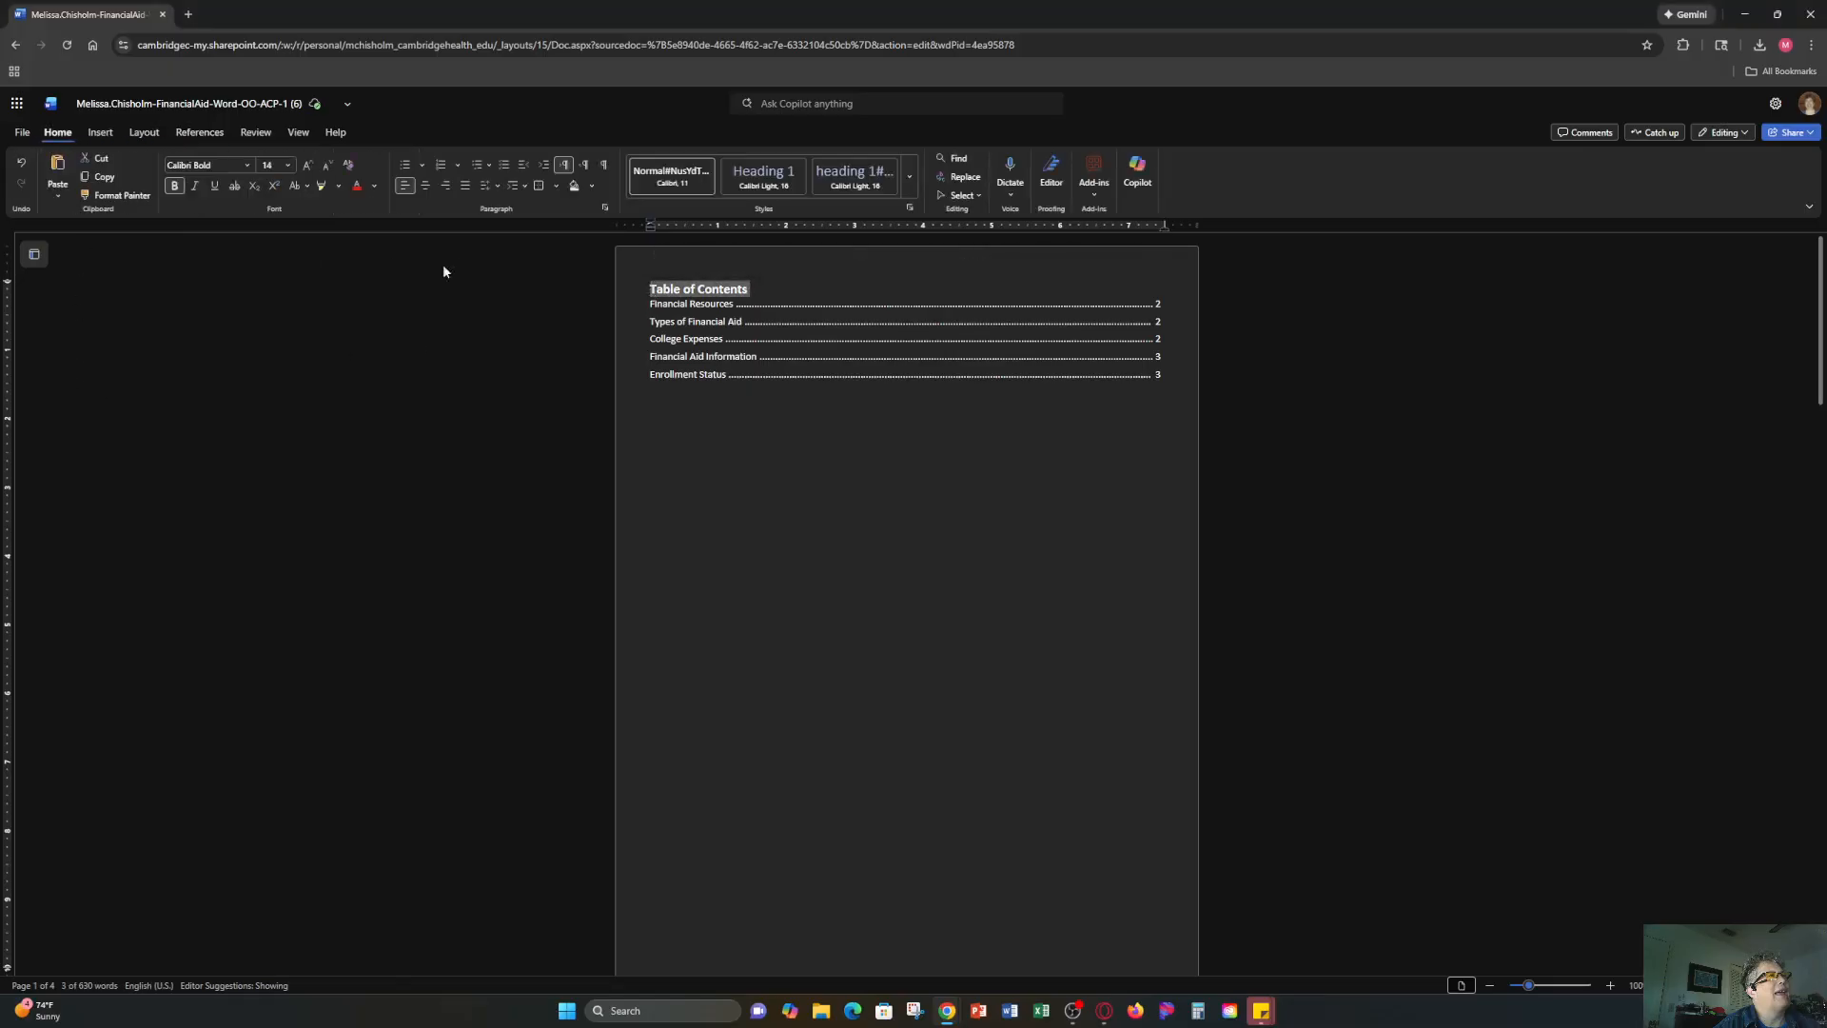
{"action": "left_click", "coordinate": [427, 187]}
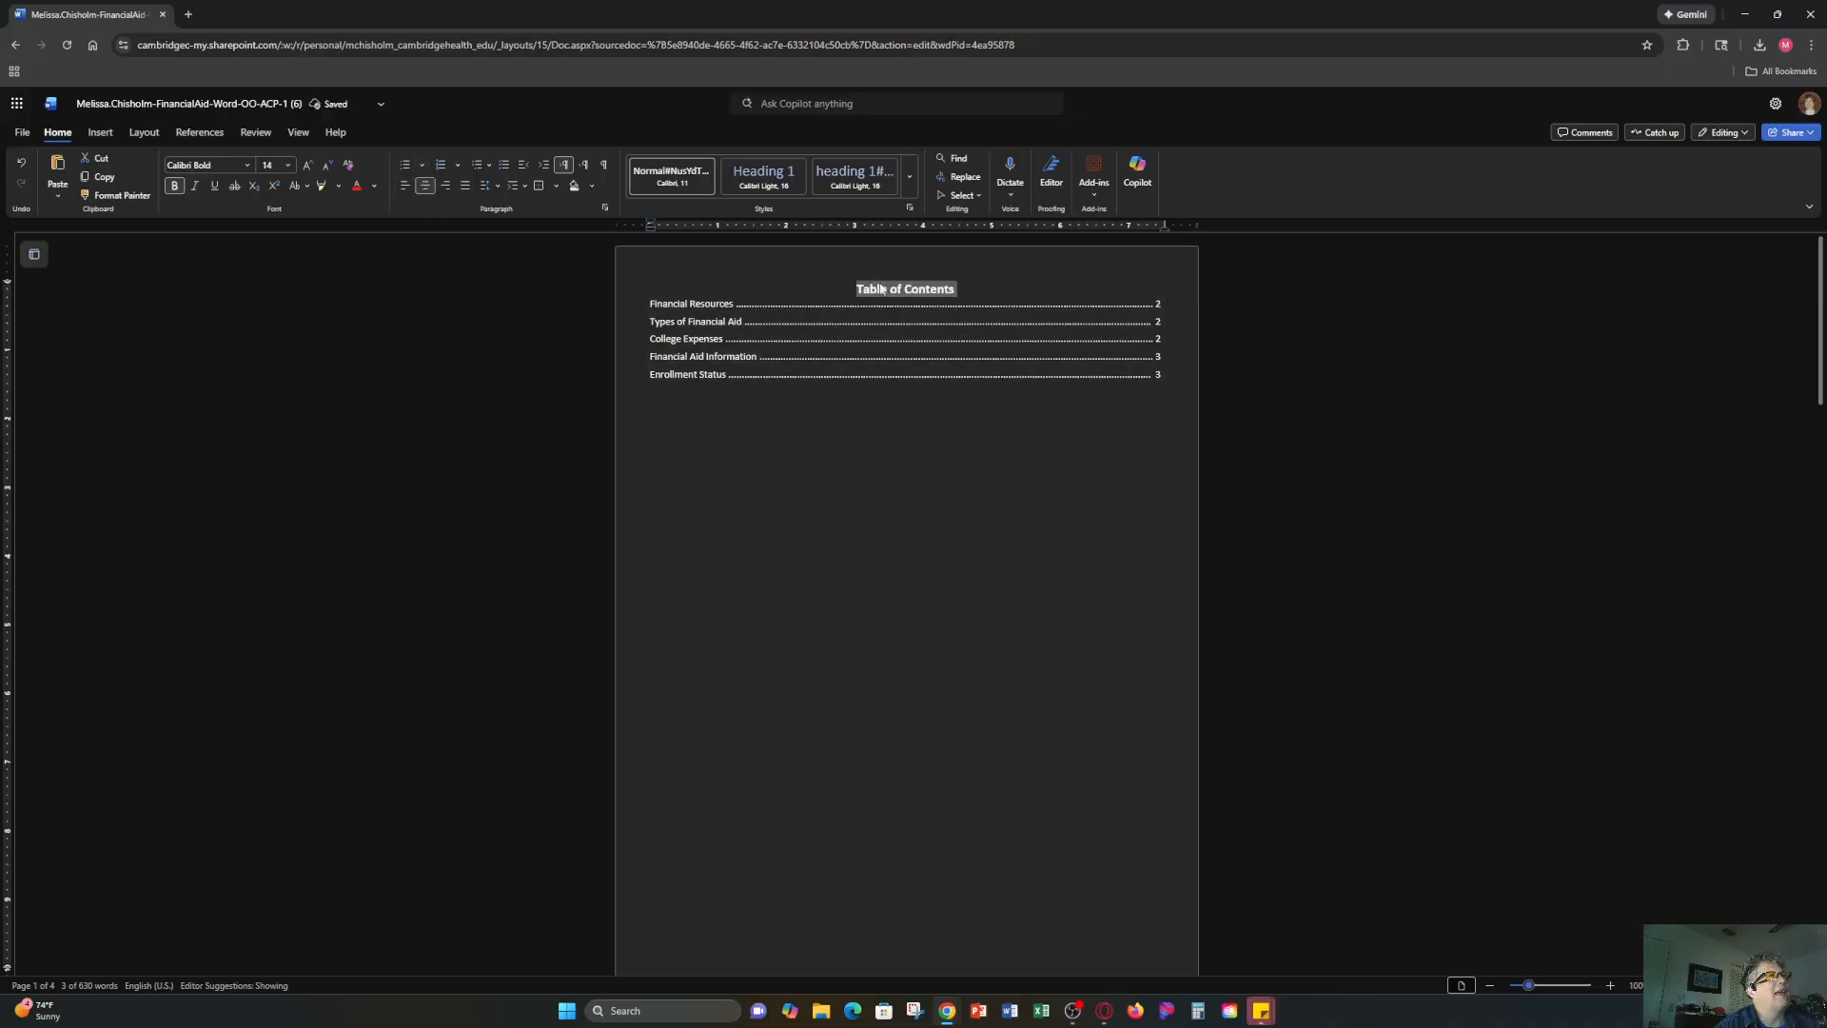
{"action": "left_click", "coordinate": [374, 187]}
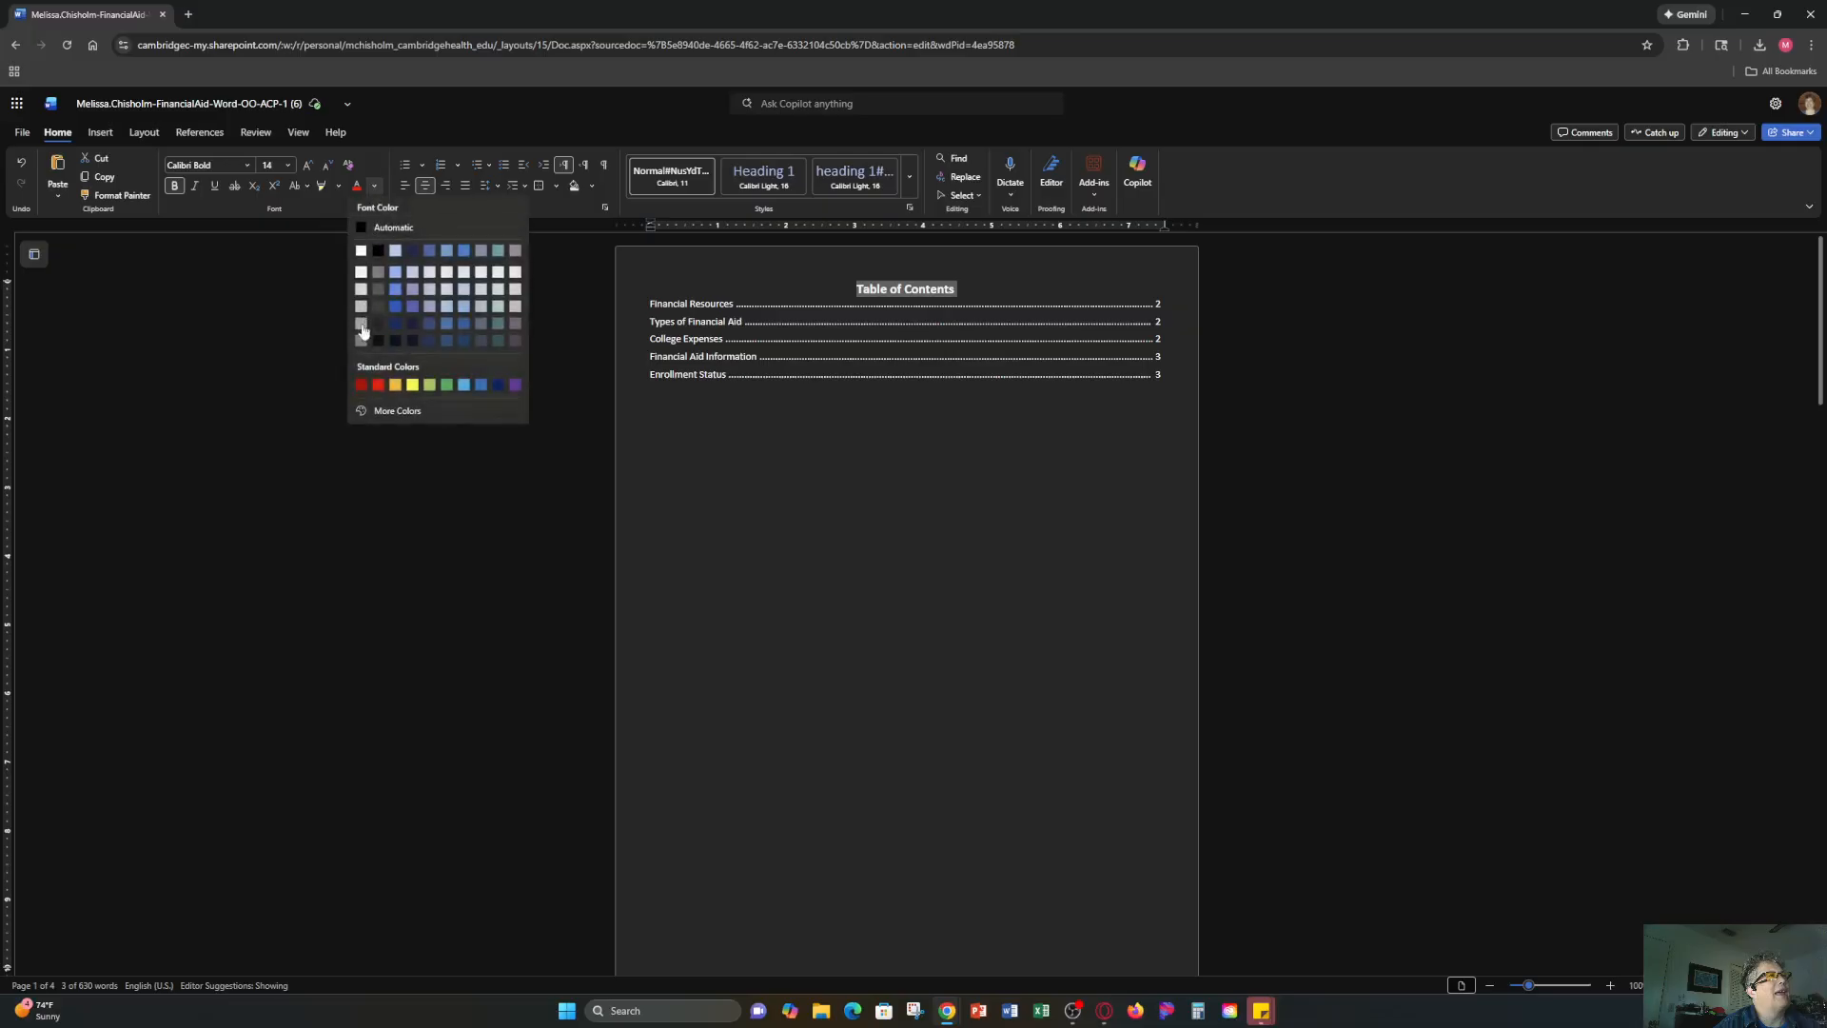
{"action": "left_click", "coordinate": [426, 345]}
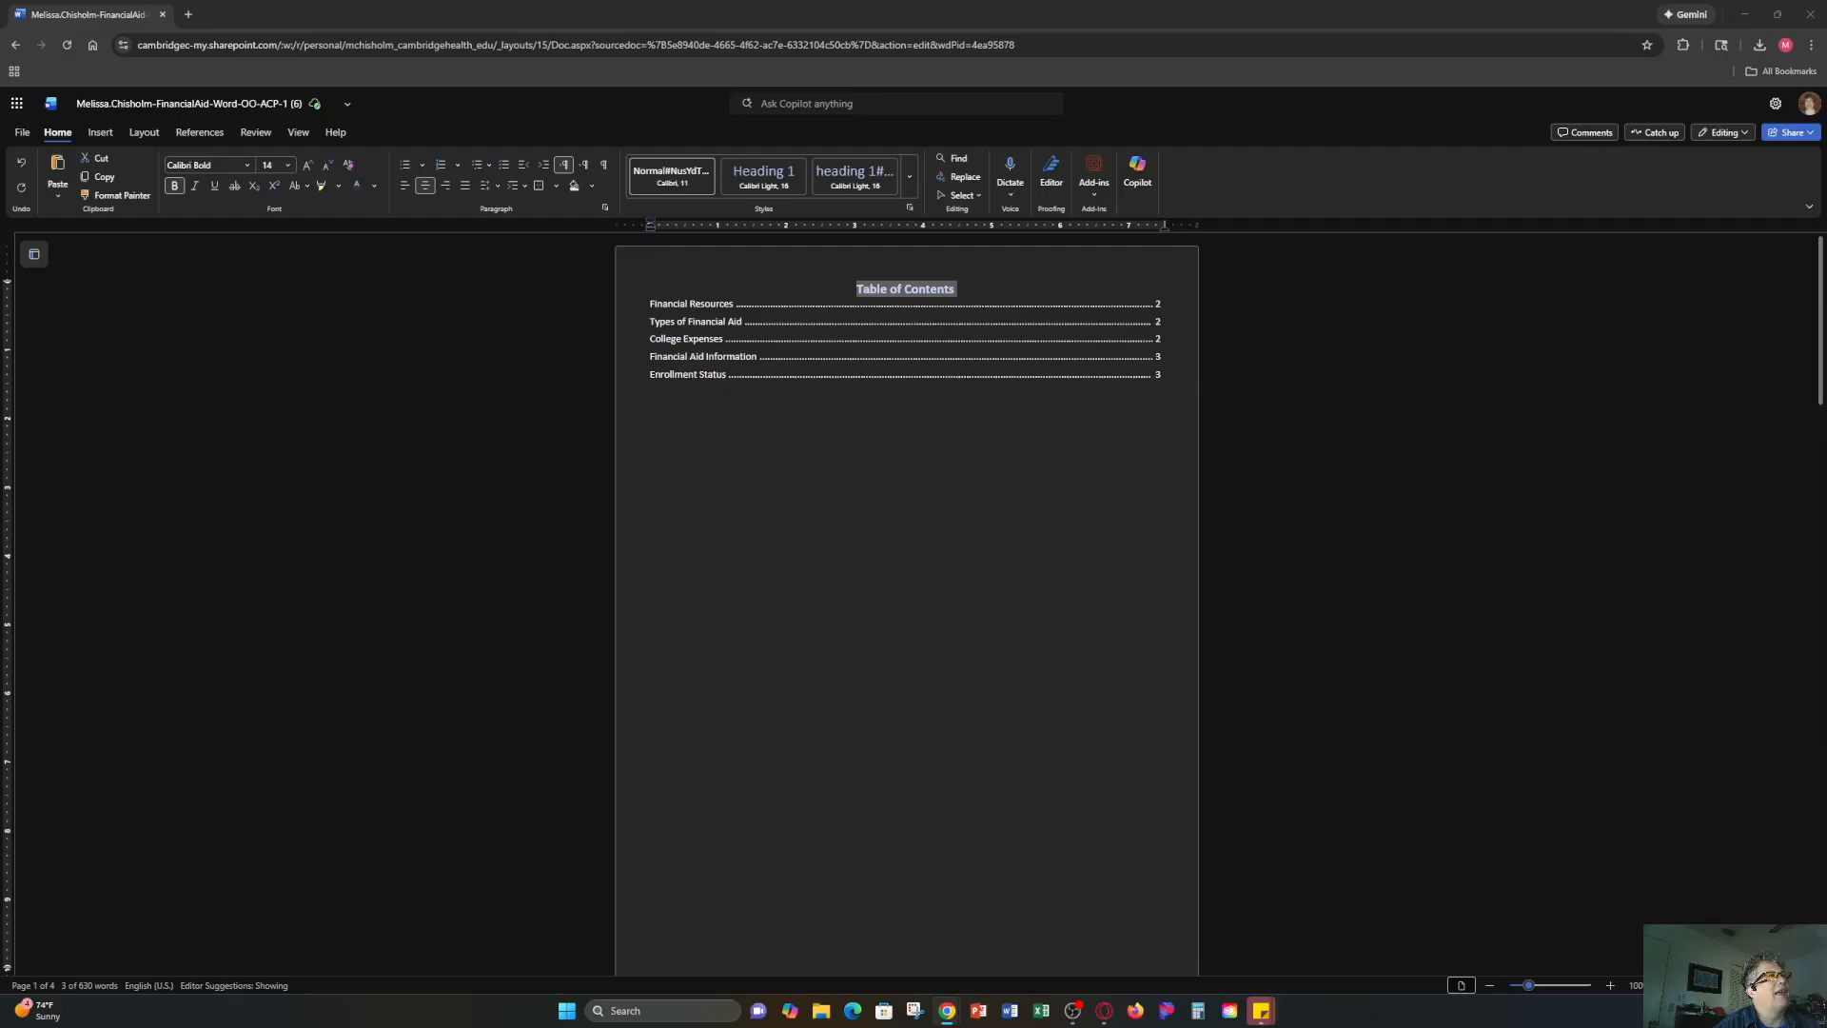
Show the formatting marks and insert the picture SPCCD-logo (5).png from this device in the empty paragraph below the table of contents.
{"action": "mouse_move", "coordinate": [1040, 371]}
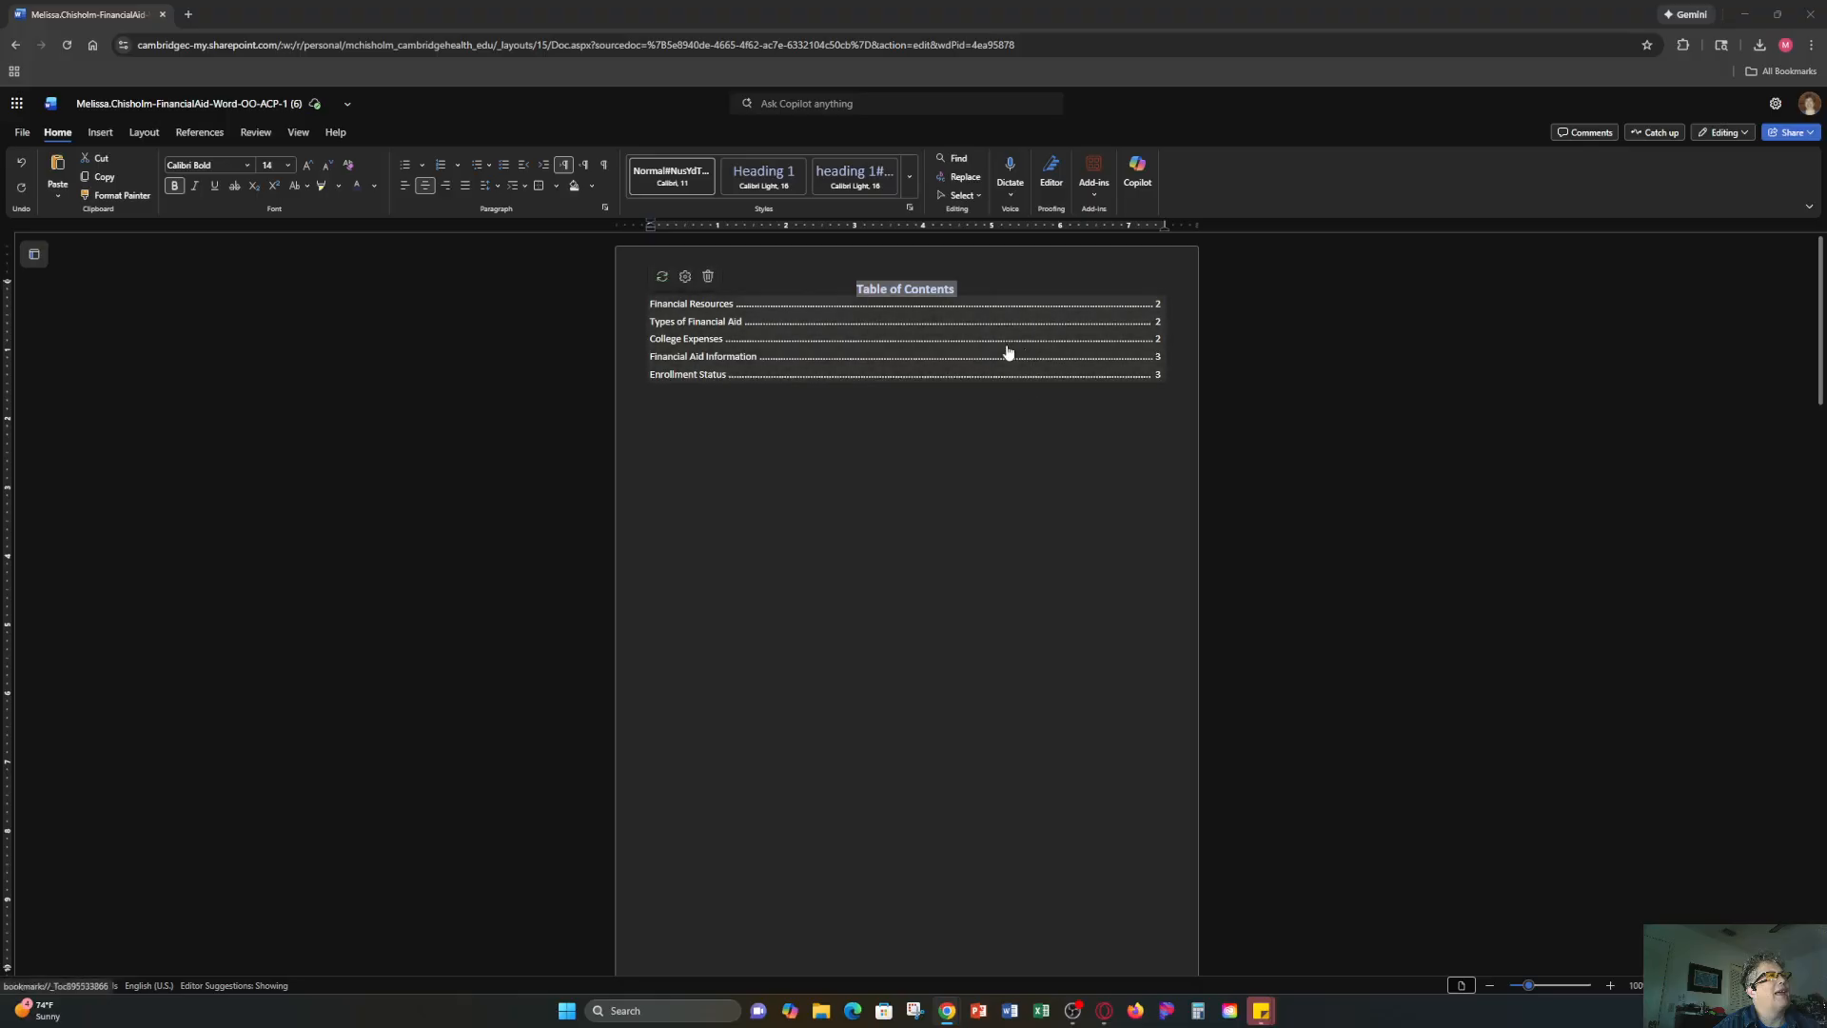
{"action": "left_click", "coordinate": [908, 398]}
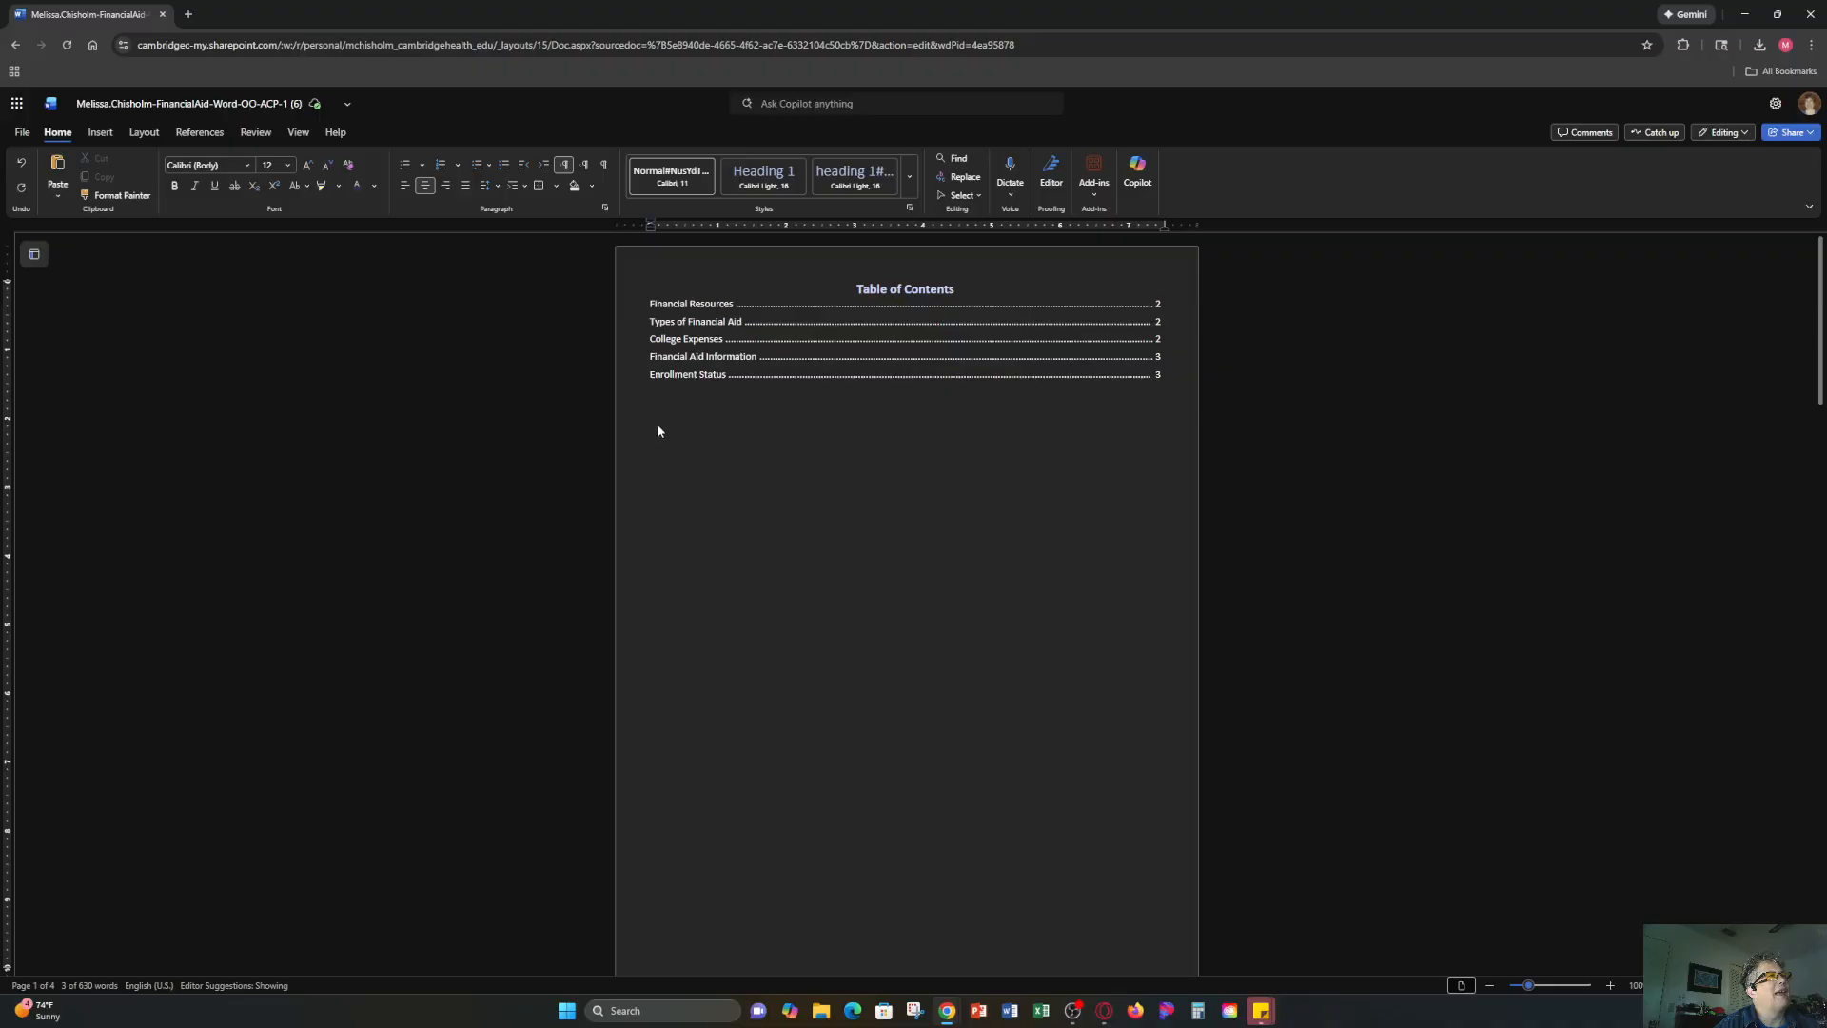
{"action": "left_click", "coordinate": [606, 168]}
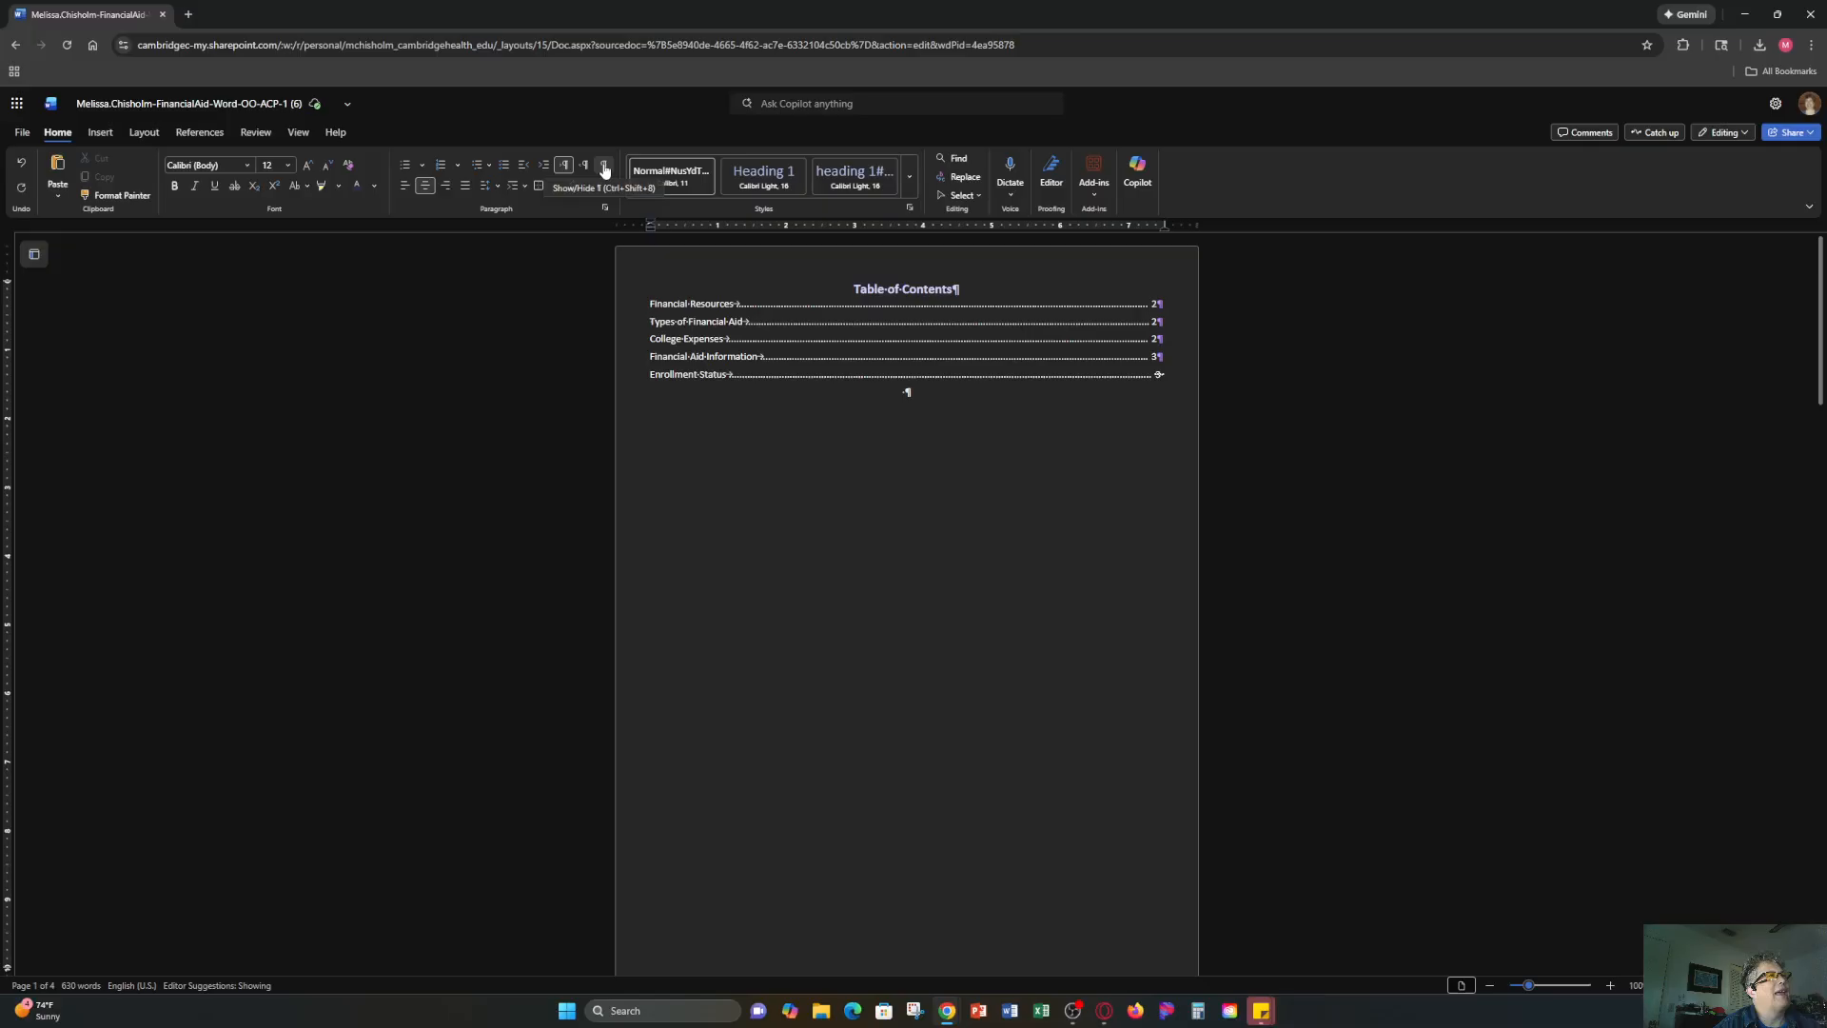
{"action": "left_click", "coordinate": [905, 389]}
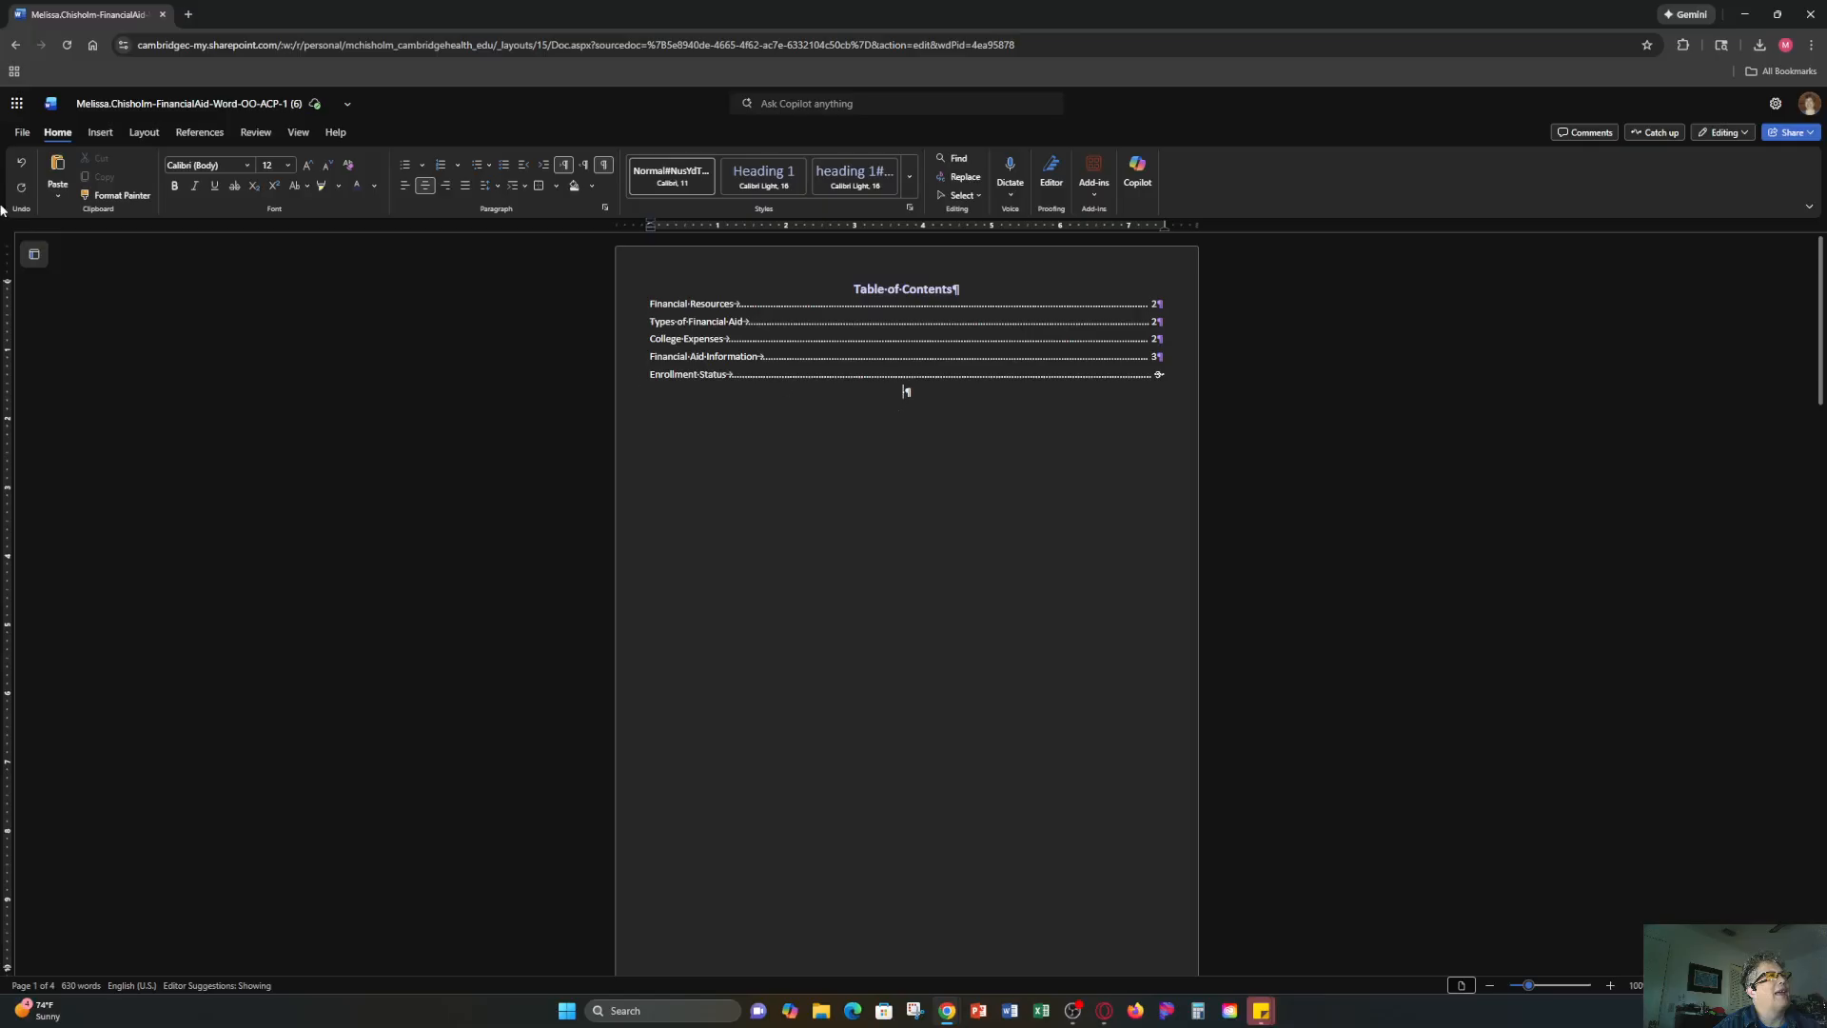
{"action": "left_click", "coordinate": [99, 133]}
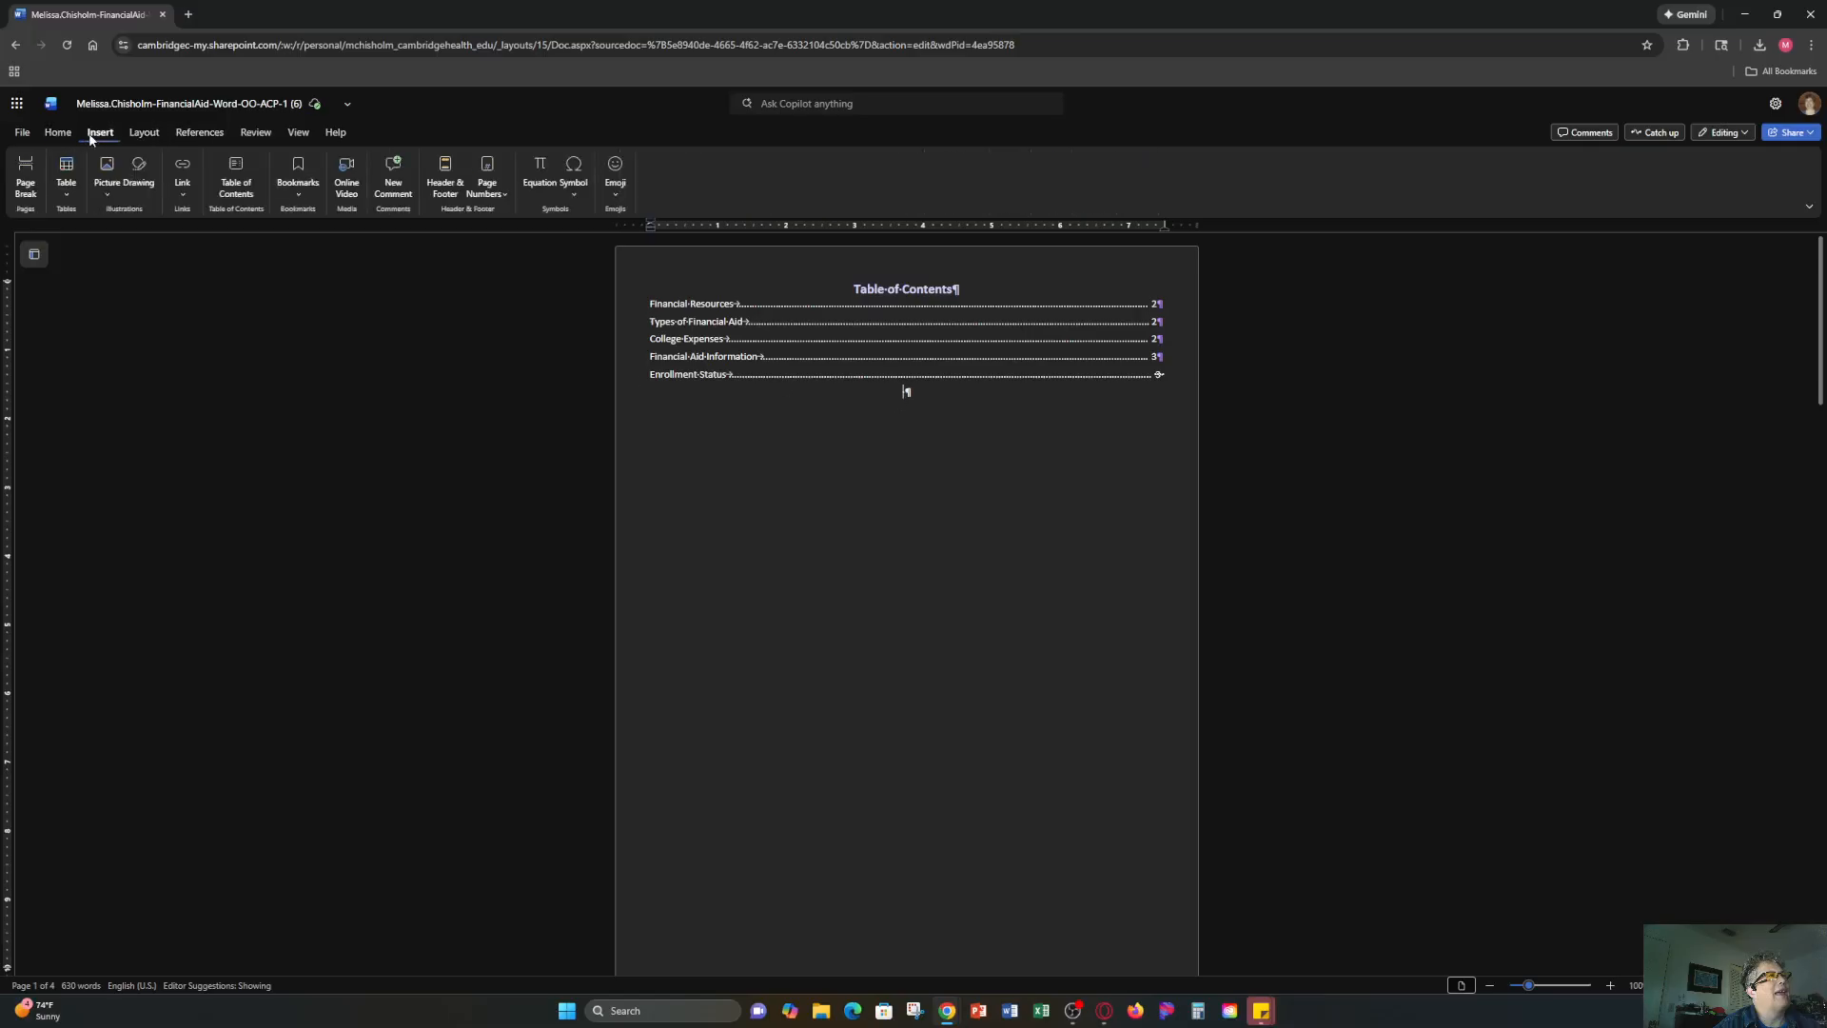
{"action": "left_click", "coordinate": [105, 189]}
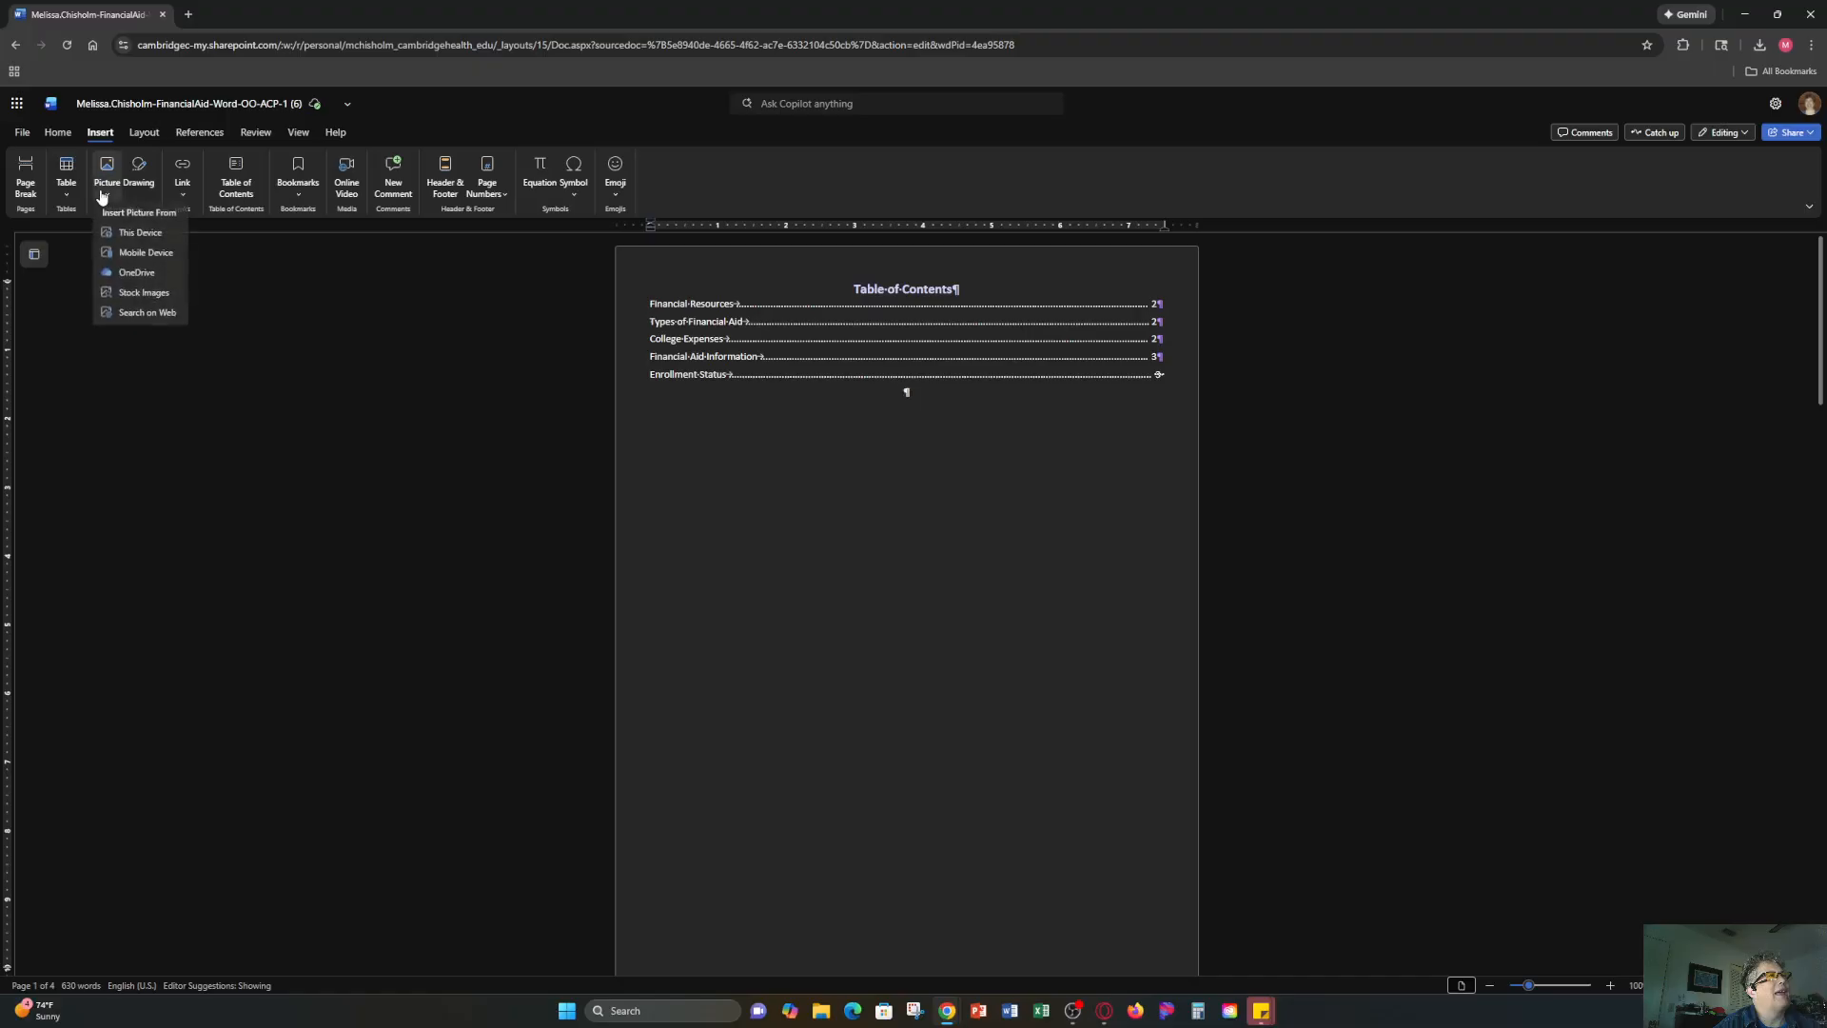
{"action": "left_click", "coordinate": [133, 236]}
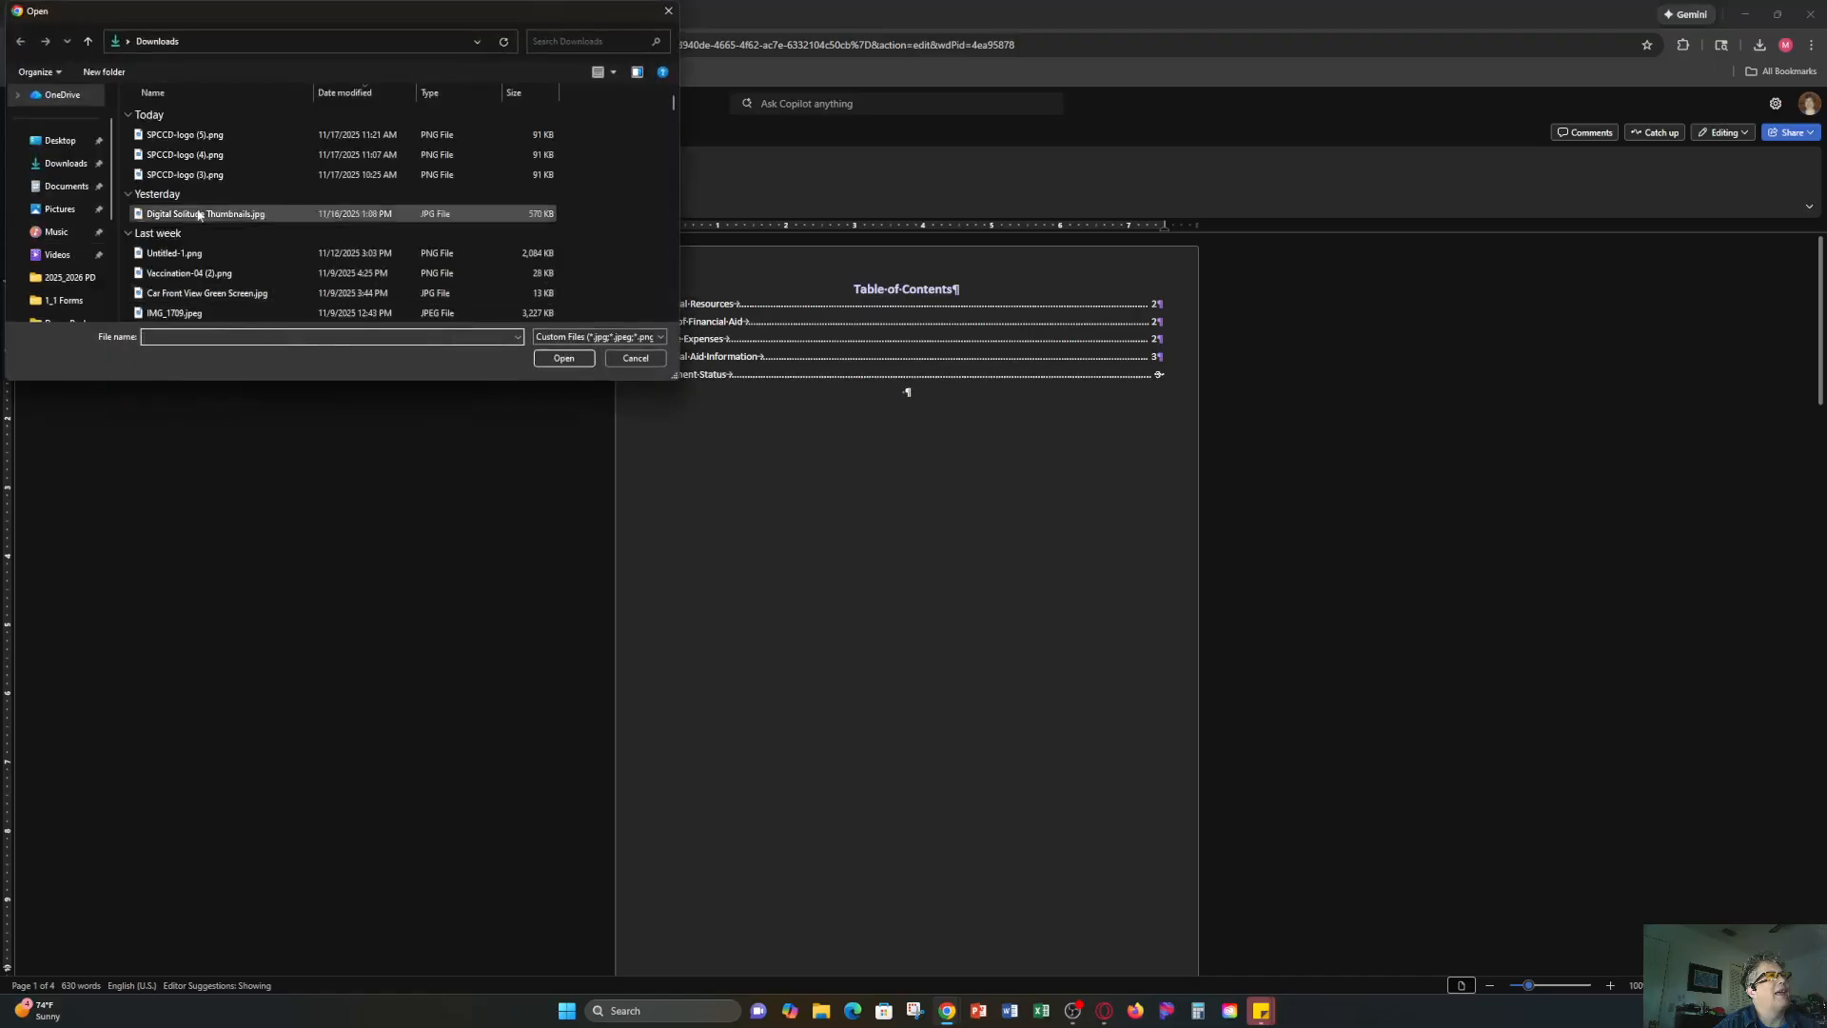
{"action": "left_click", "coordinate": [162, 136]}
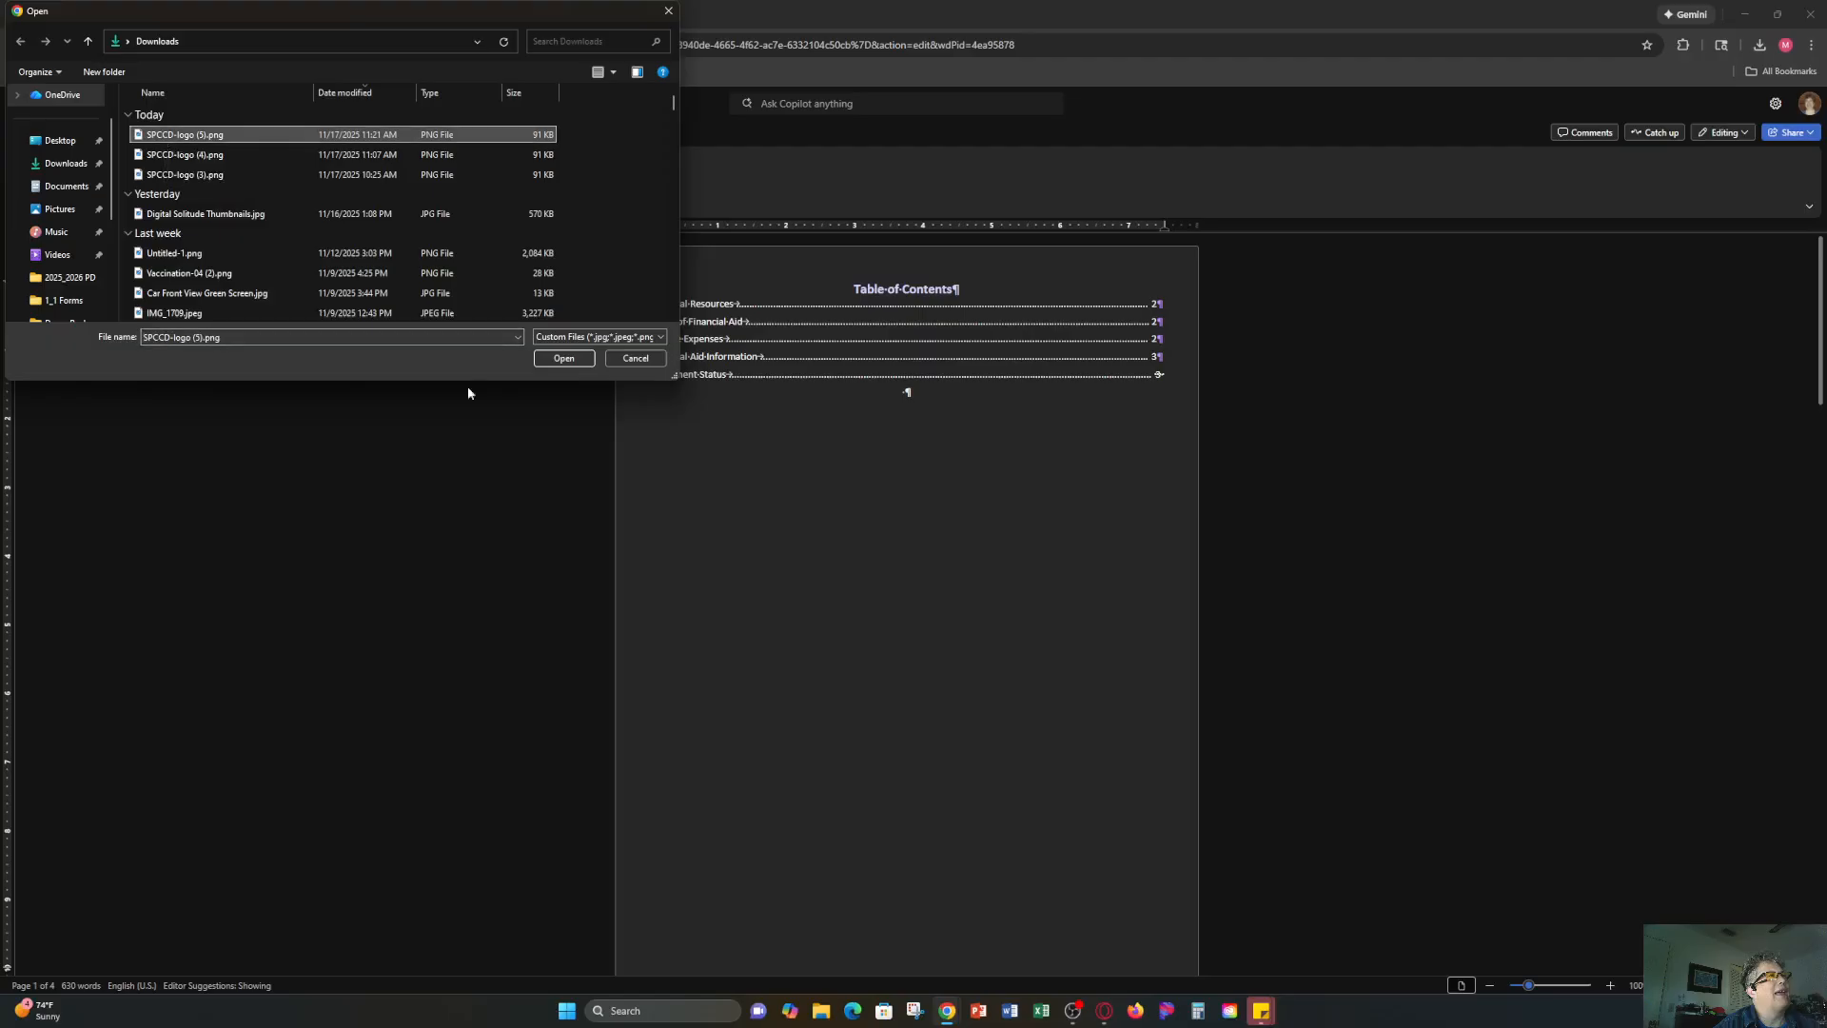
{"action": "left_click", "coordinate": [560, 357]}
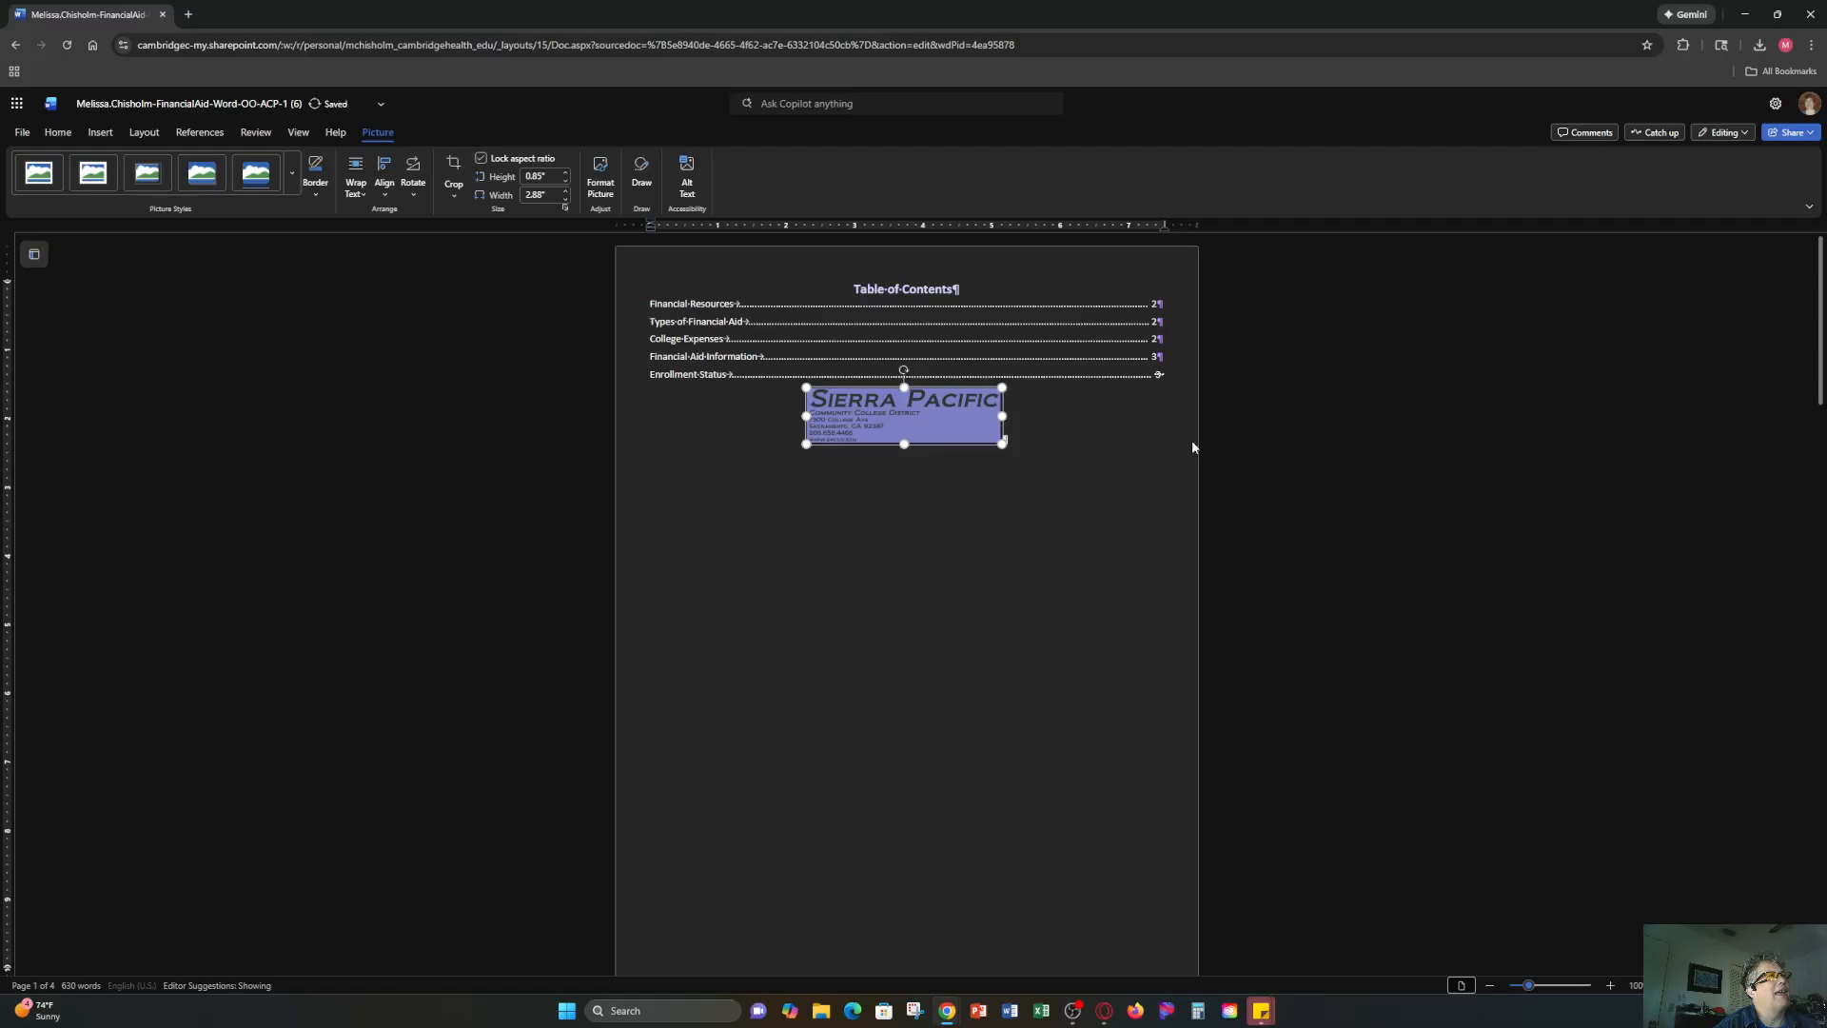
Set the logo's text wrapping to Square Left and its height to 1" with the aspect ratio locked.
{"action": "left_click", "coordinate": [361, 191]}
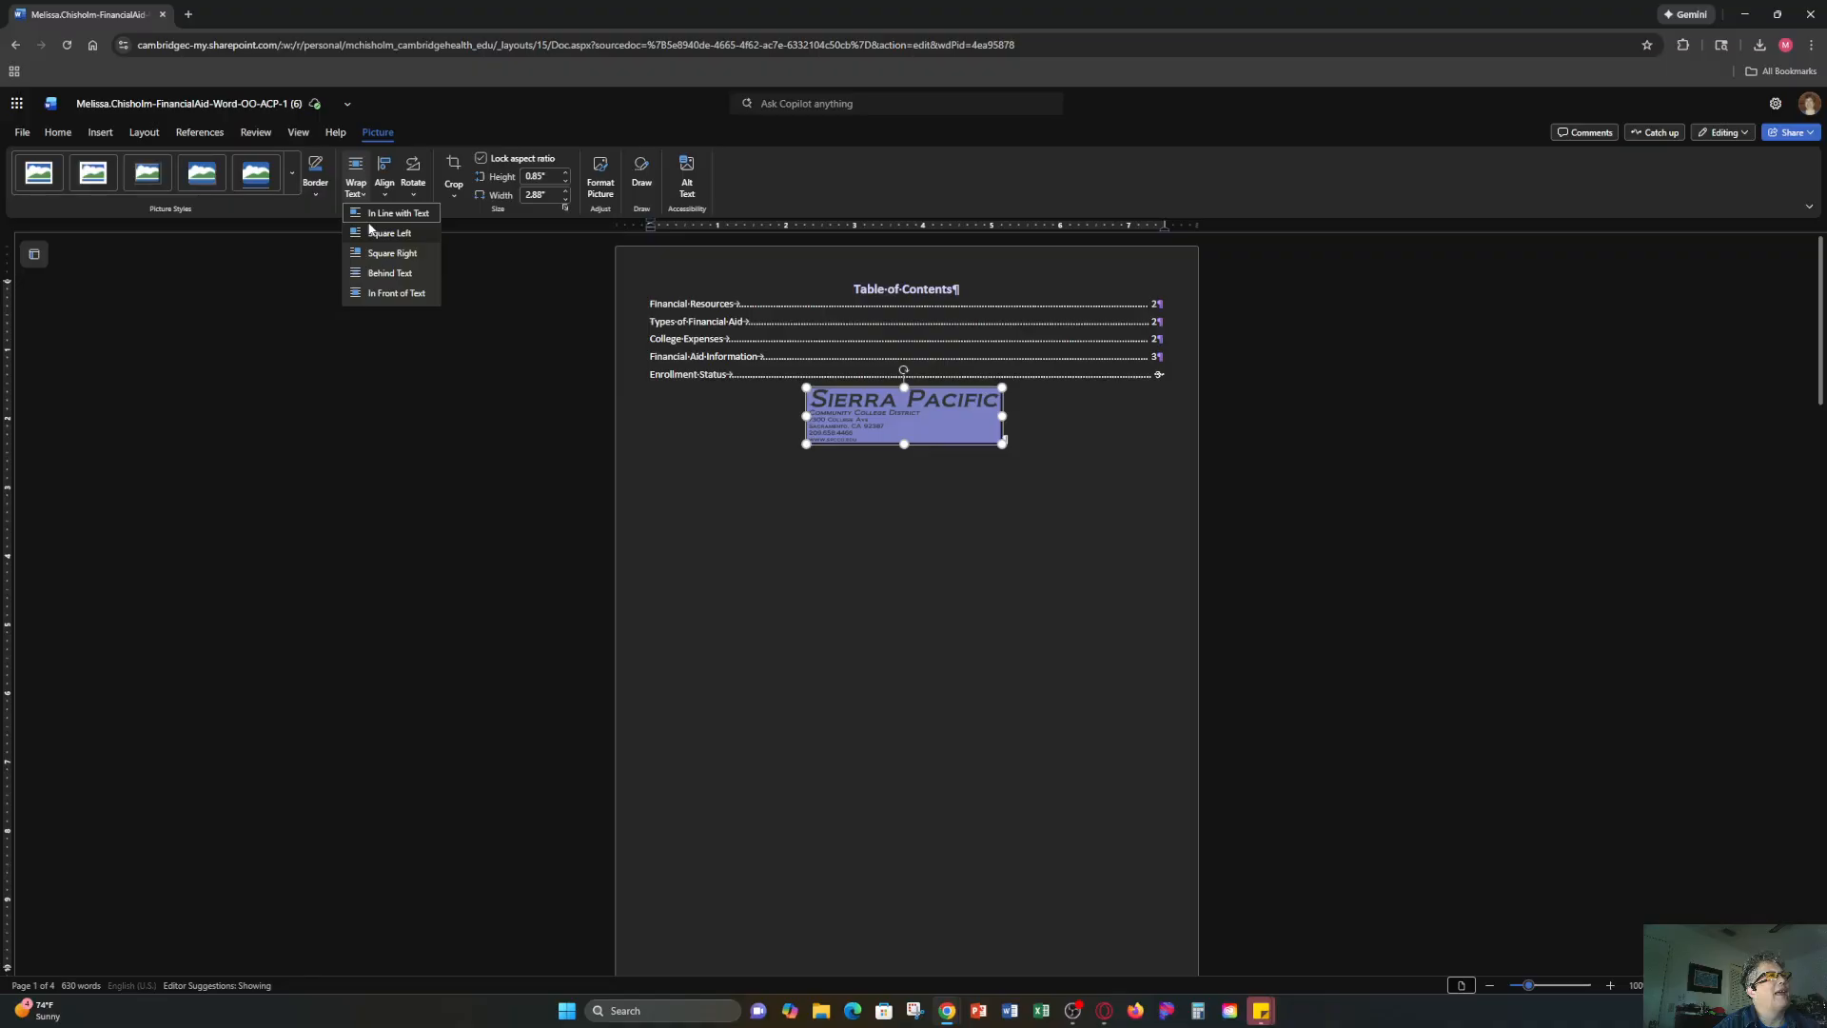
{"action": "left_click", "coordinate": [397, 236]}
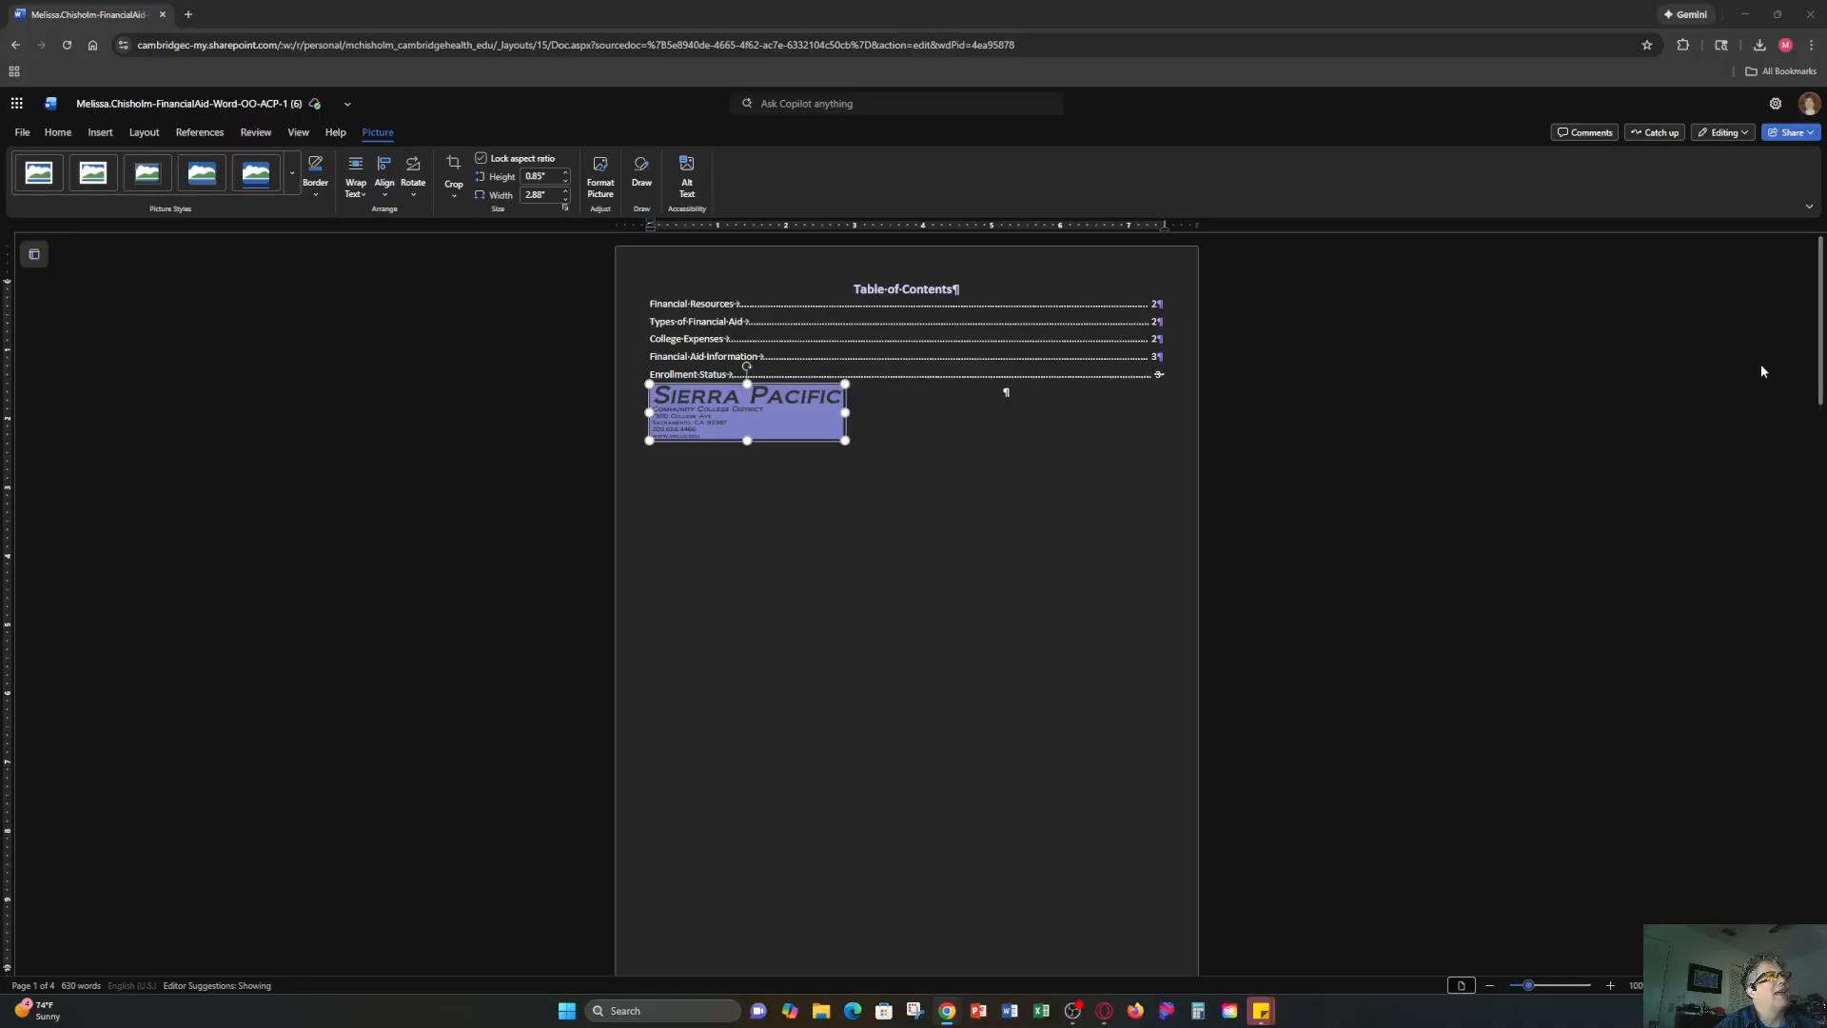
{"action": "left_click", "coordinate": [480, 158]}
{"action": "left_click", "coordinate": [566, 173]}
{"action": "left_click", "coordinate": [567, 173]}
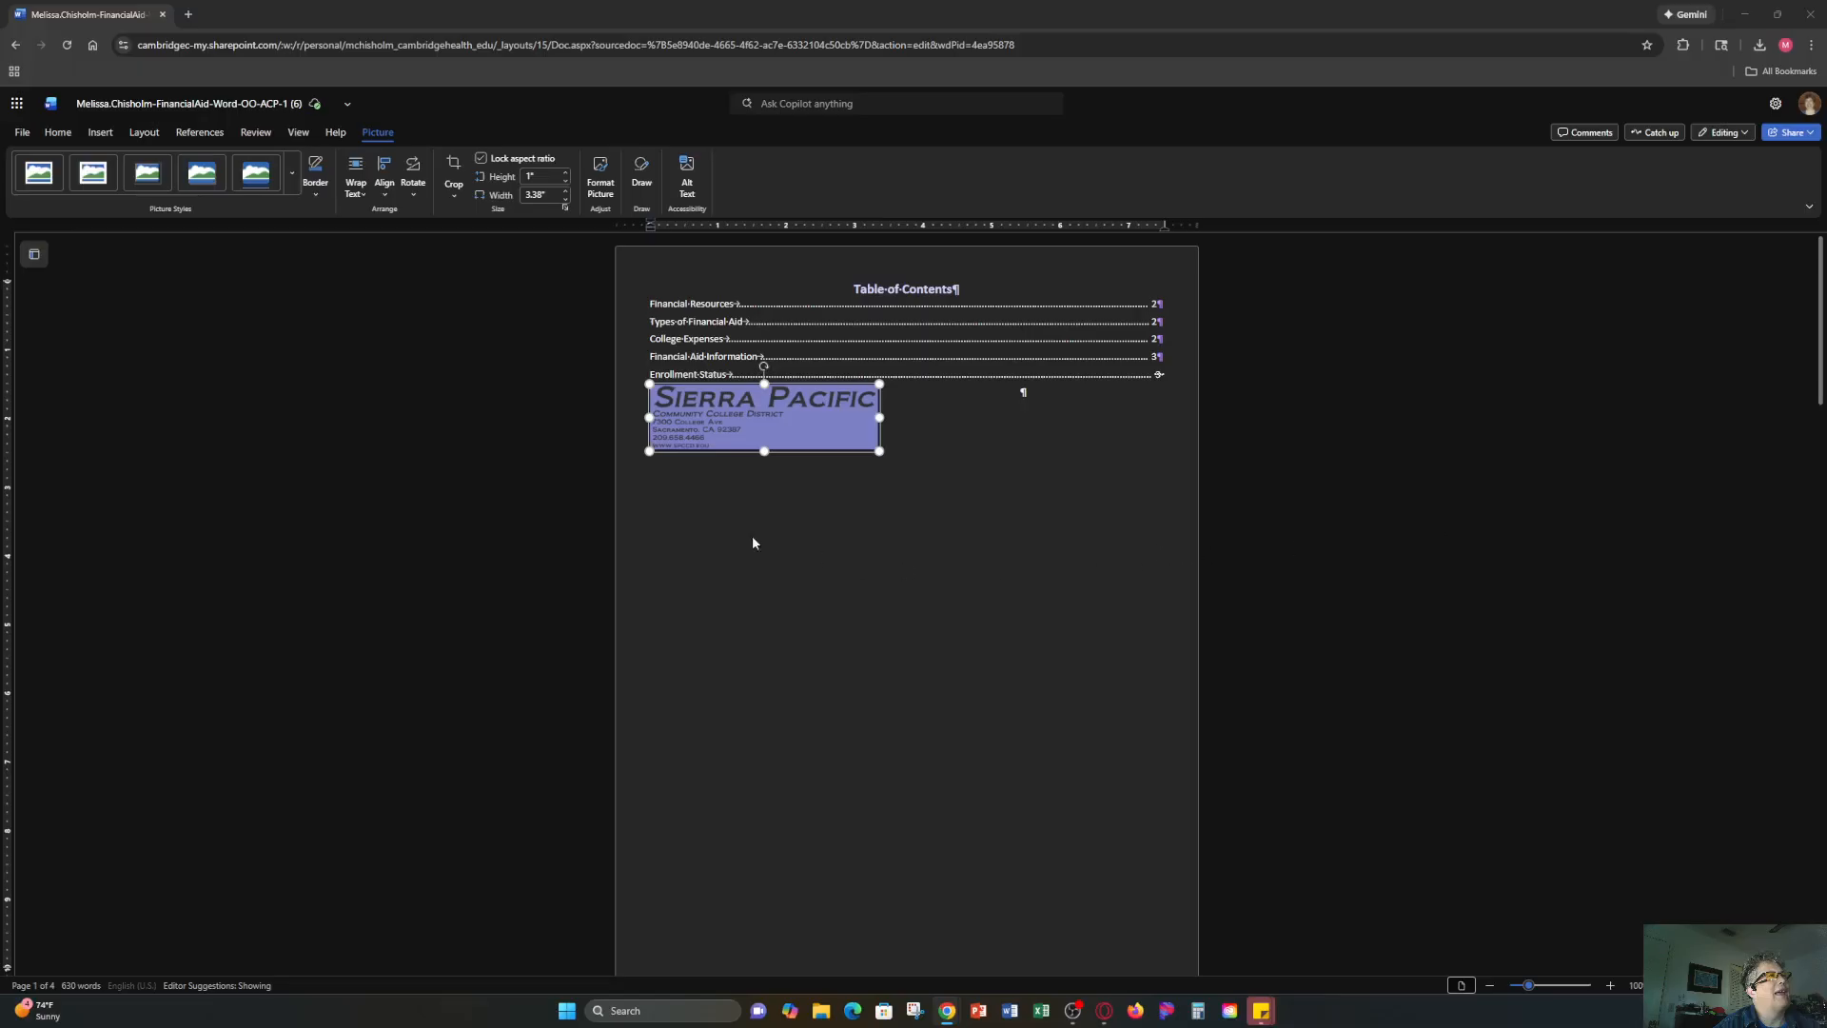
{"action": "scroll", "coordinate": [704, 523], "scroll_direction": "down", "scroll_amount": 10}
{"action": "scroll", "coordinate": [717, 514], "scroll_direction": "down", "scroll_amount": 7}
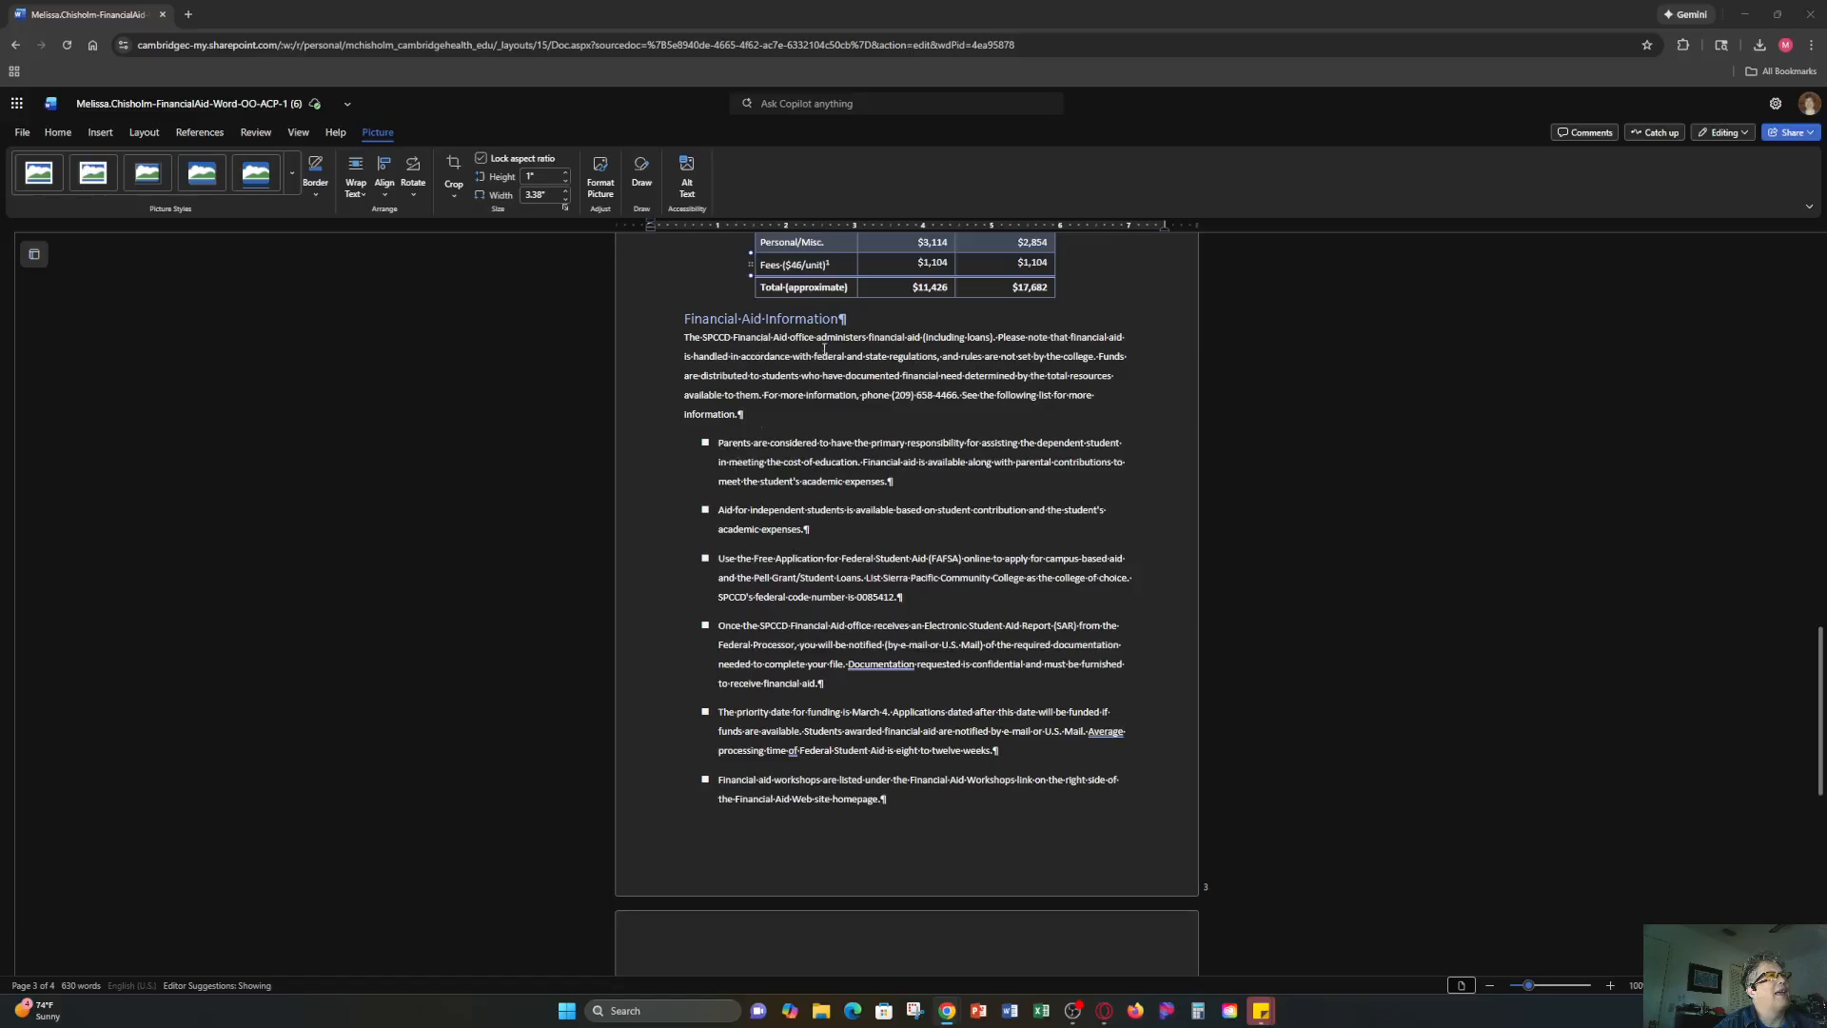
{"action": "left_click", "coordinate": [756, 559]}
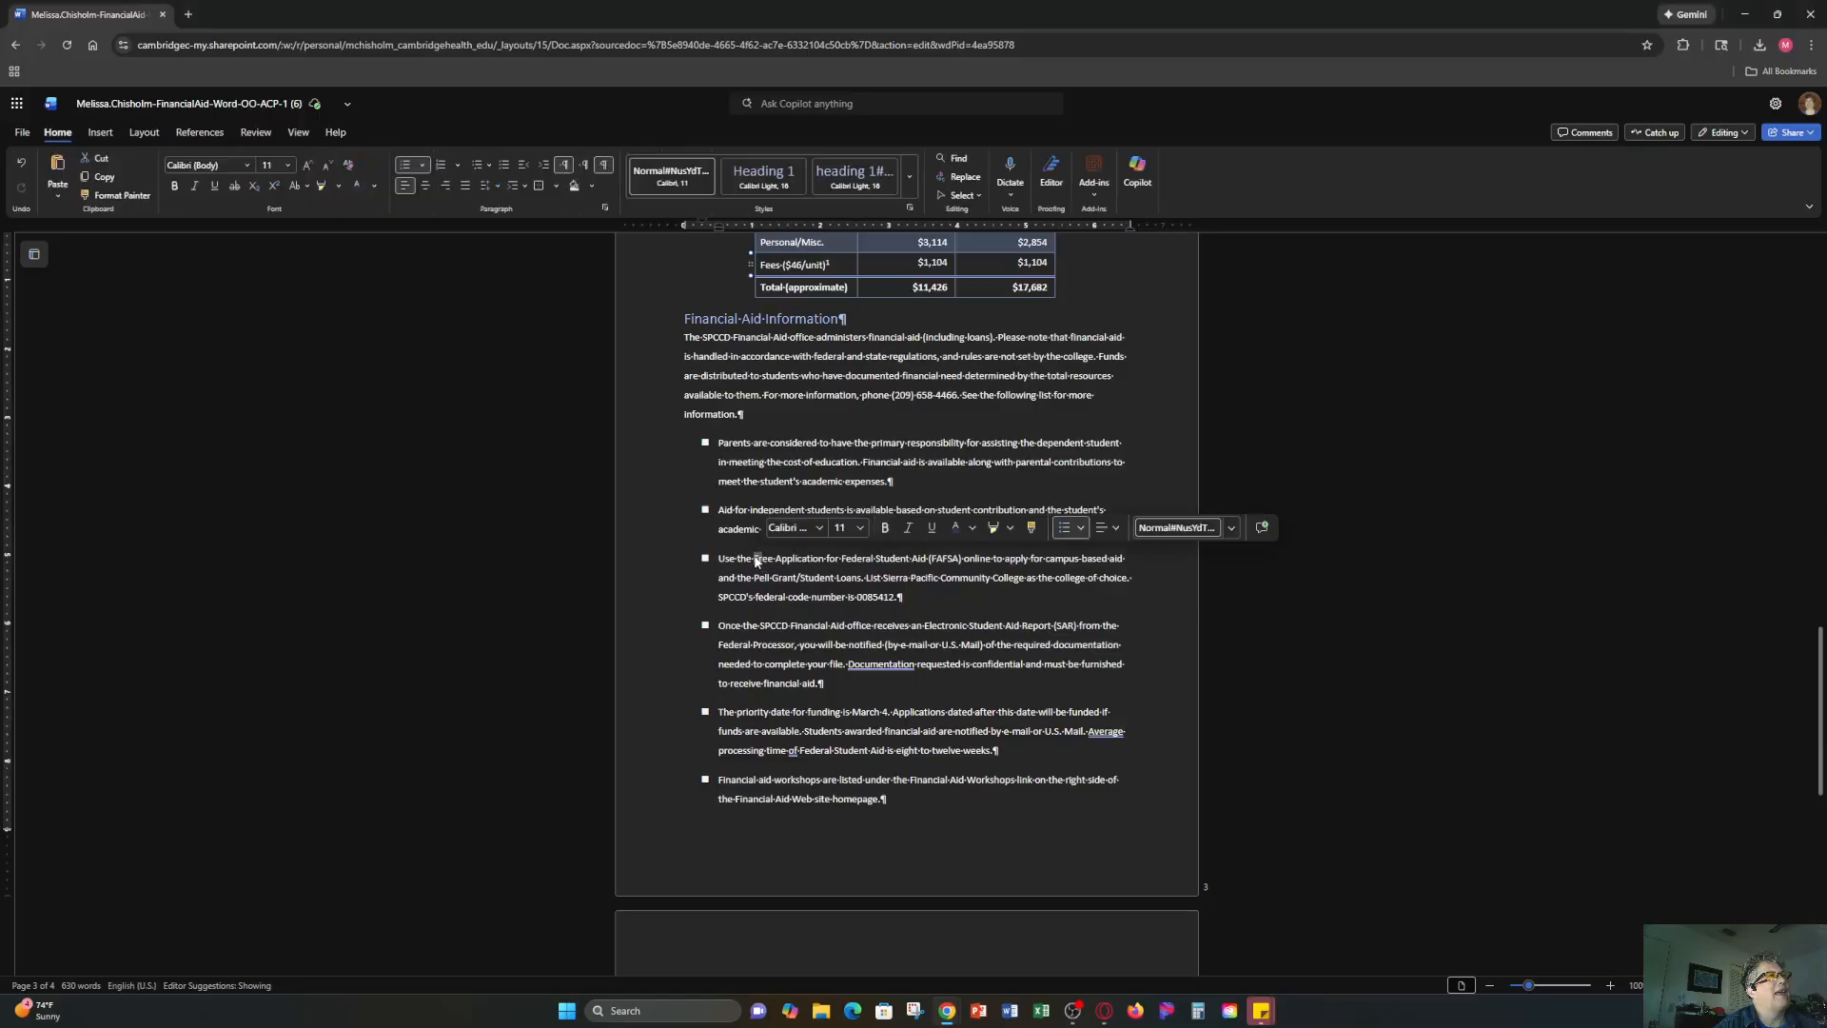
{"action": "left_click_drag", "start_coordinate": [754, 558], "coordinate": [964, 562]}
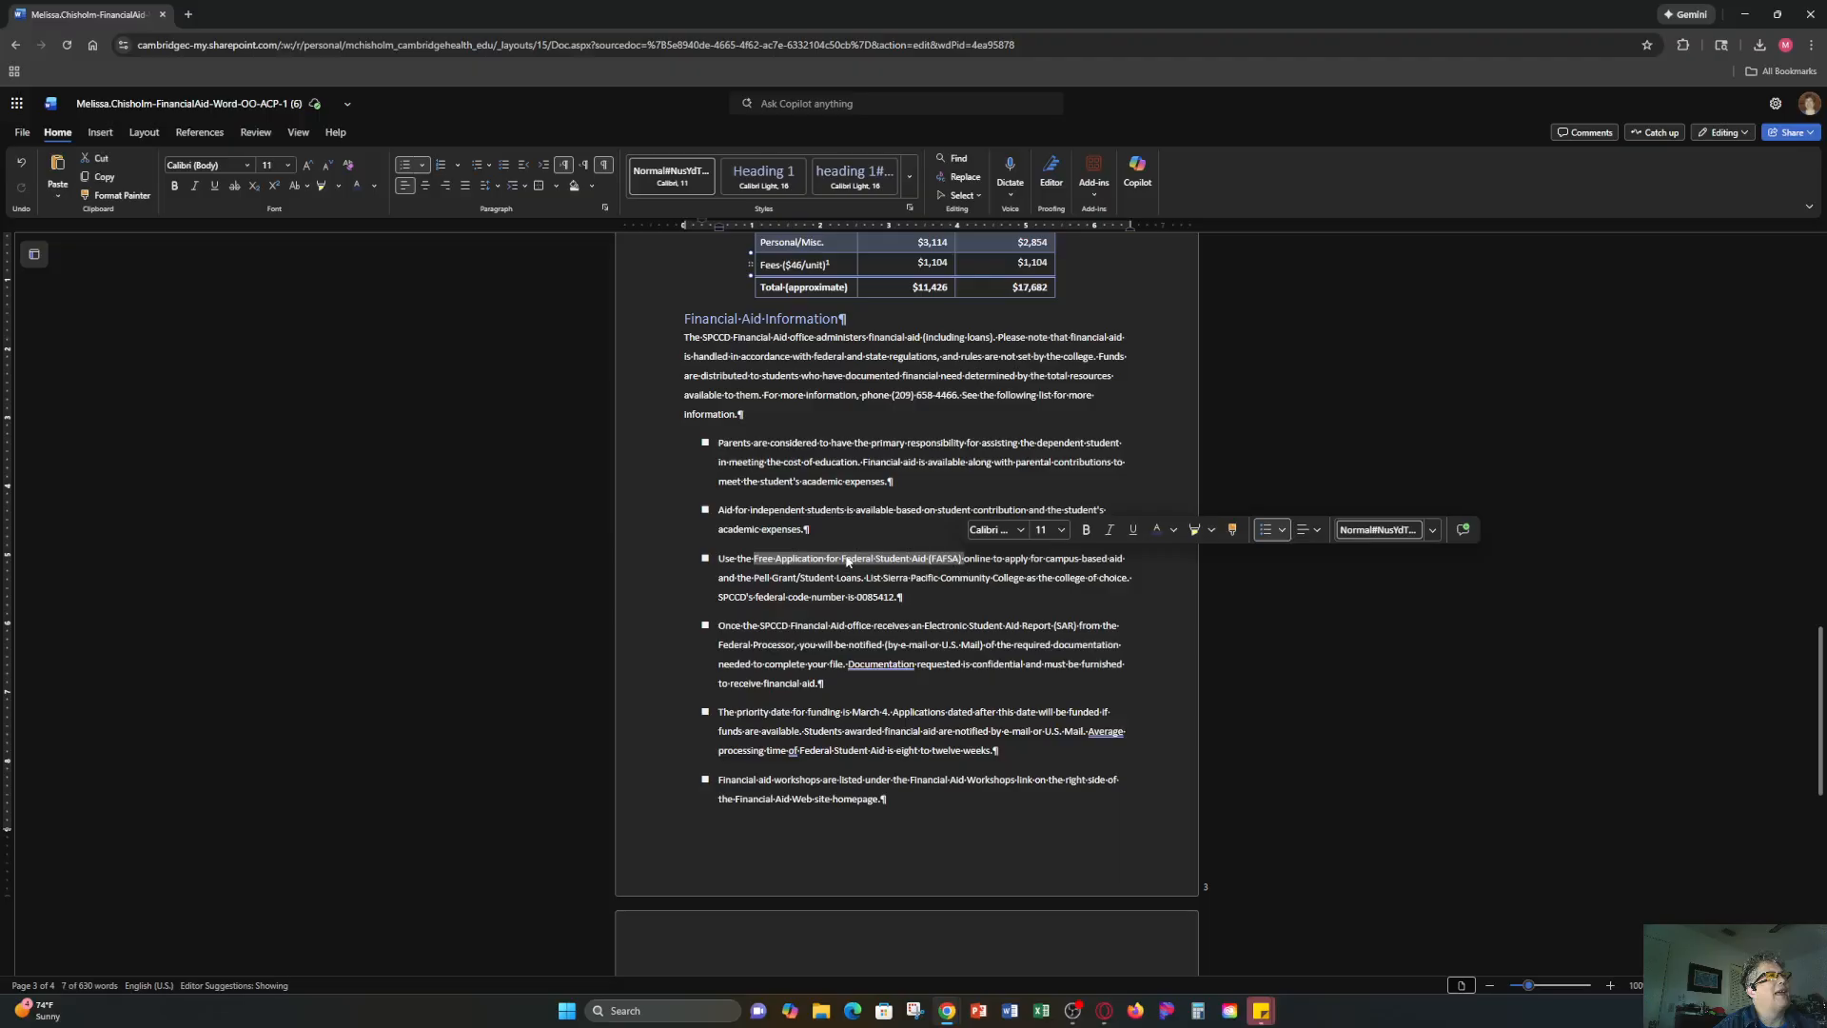
{"action": "right_click", "coordinate": [858, 562]}
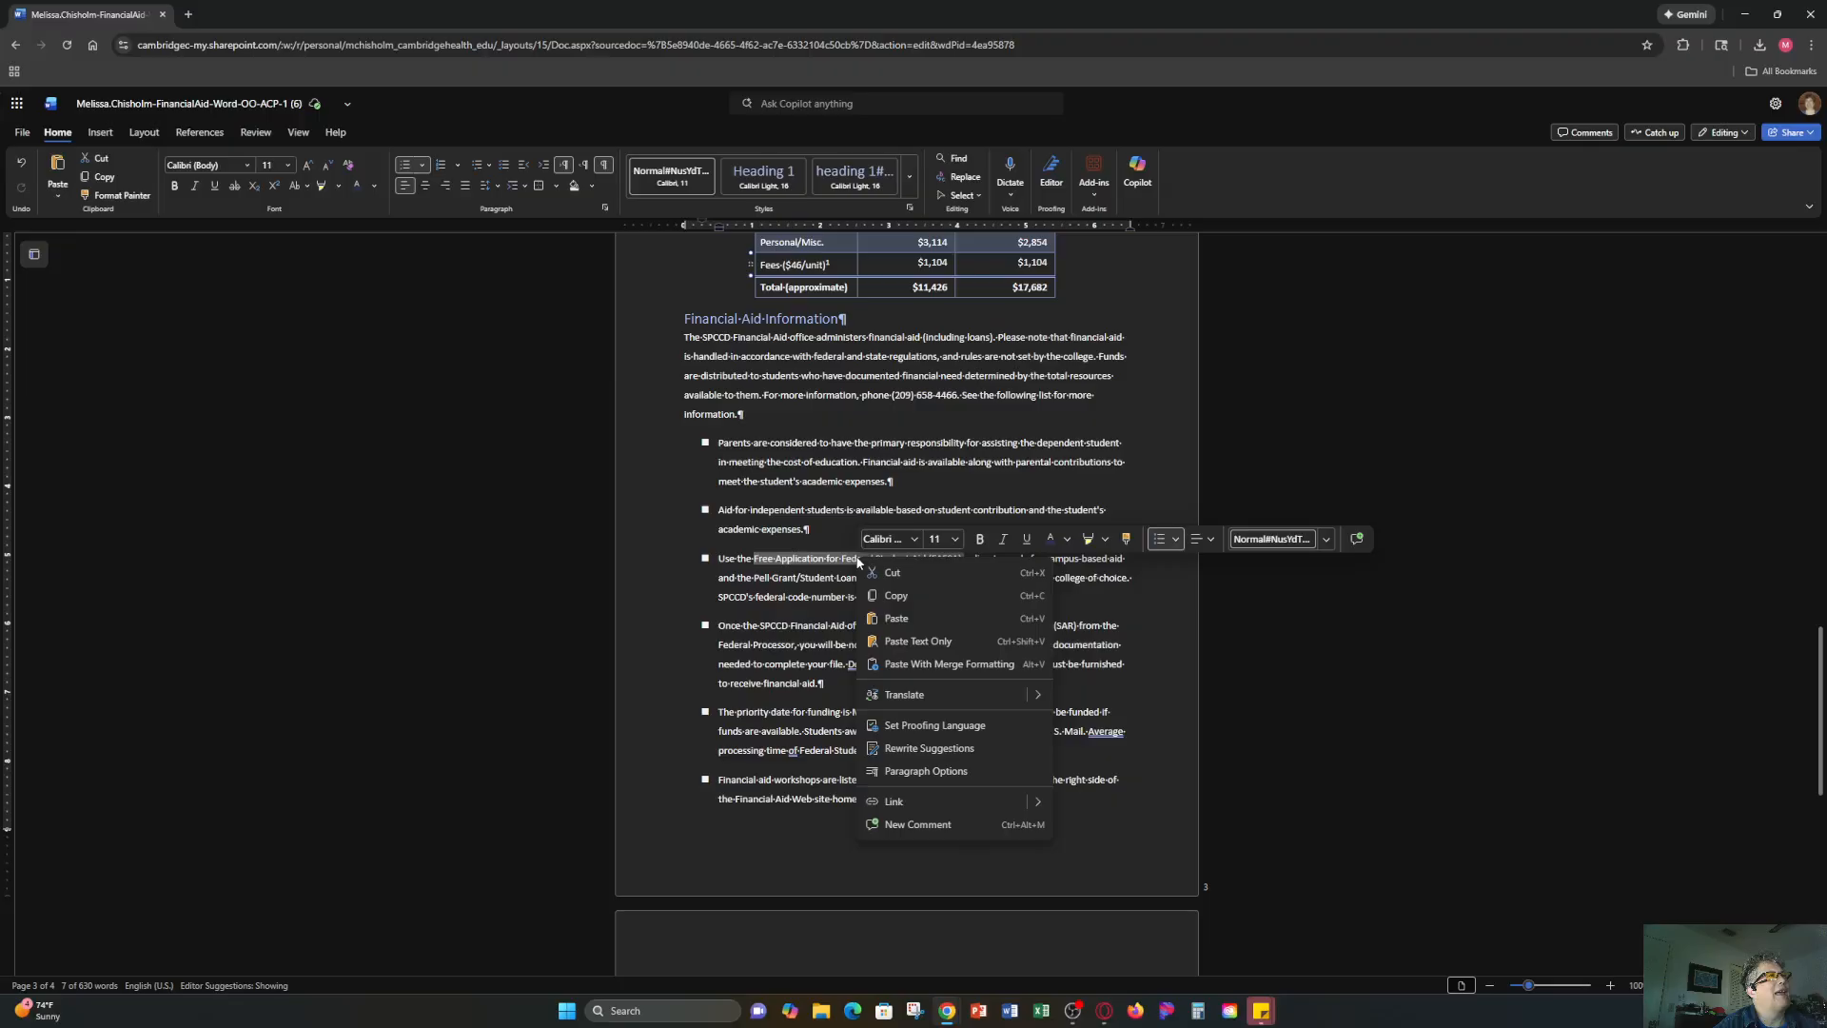
{"action": "left_click", "coordinate": [931, 805]}
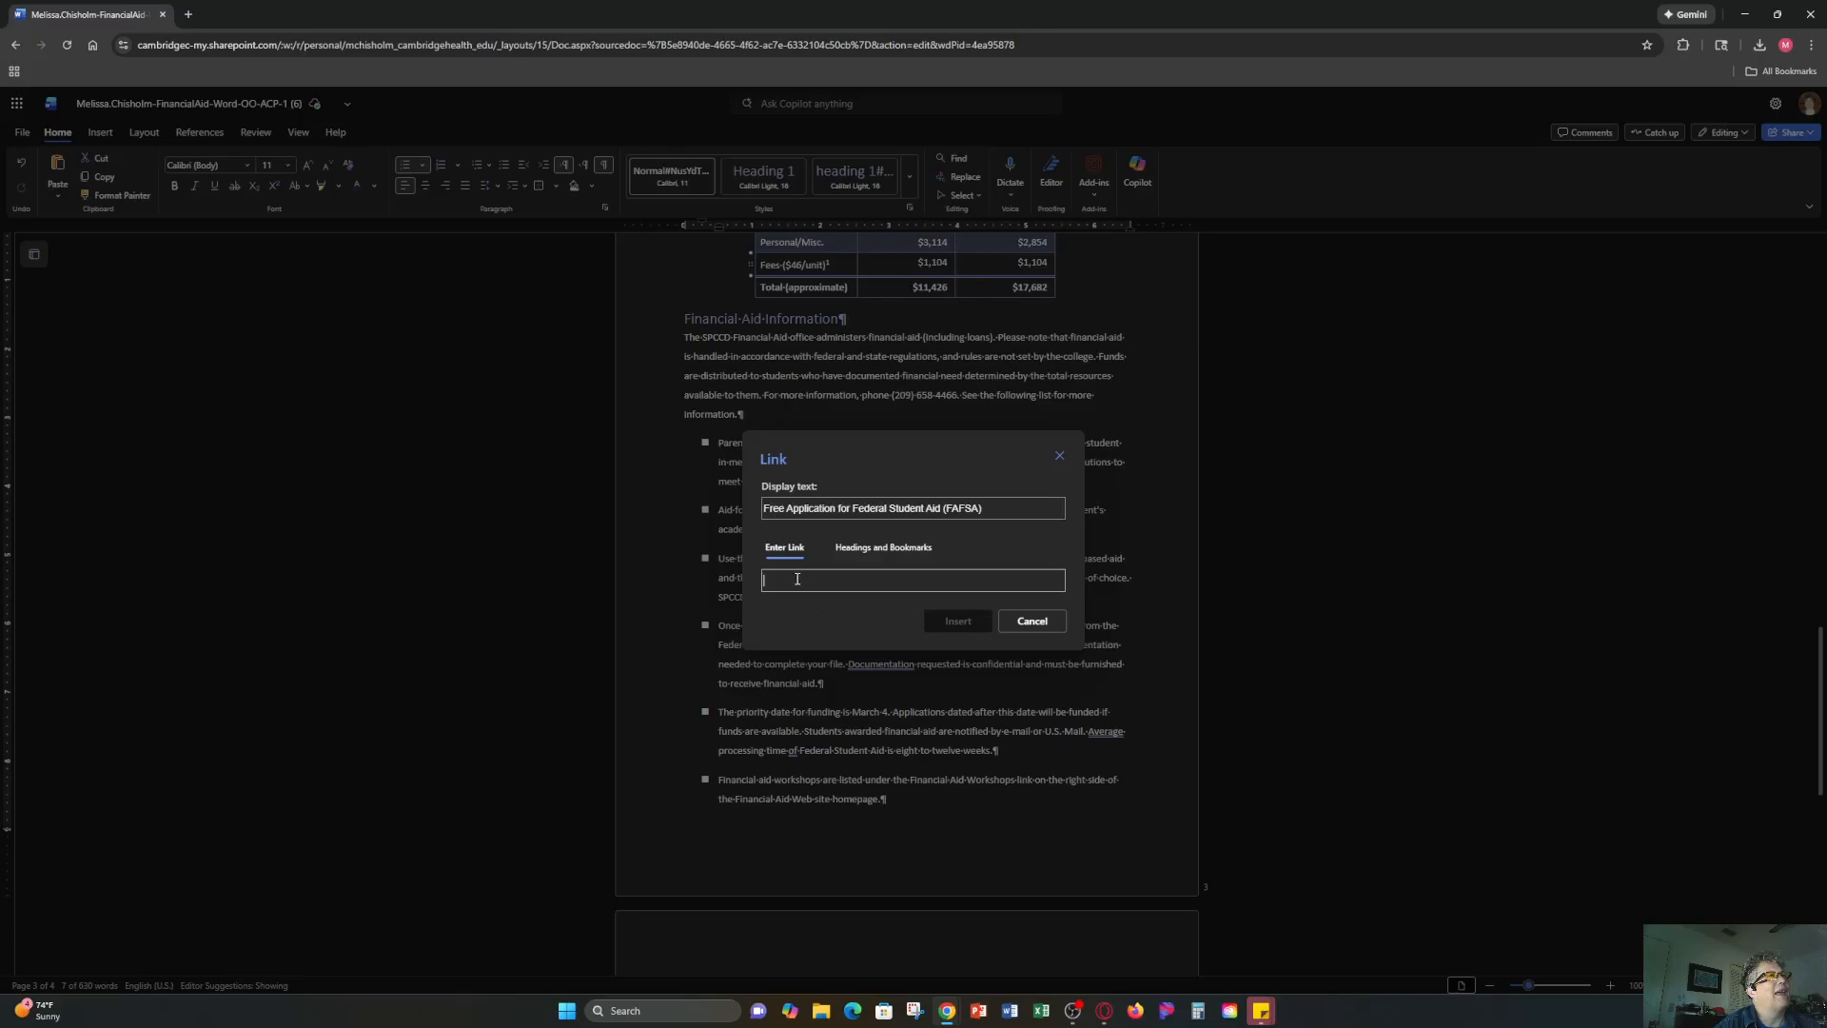
{"action": "type", "text": "https:/"}
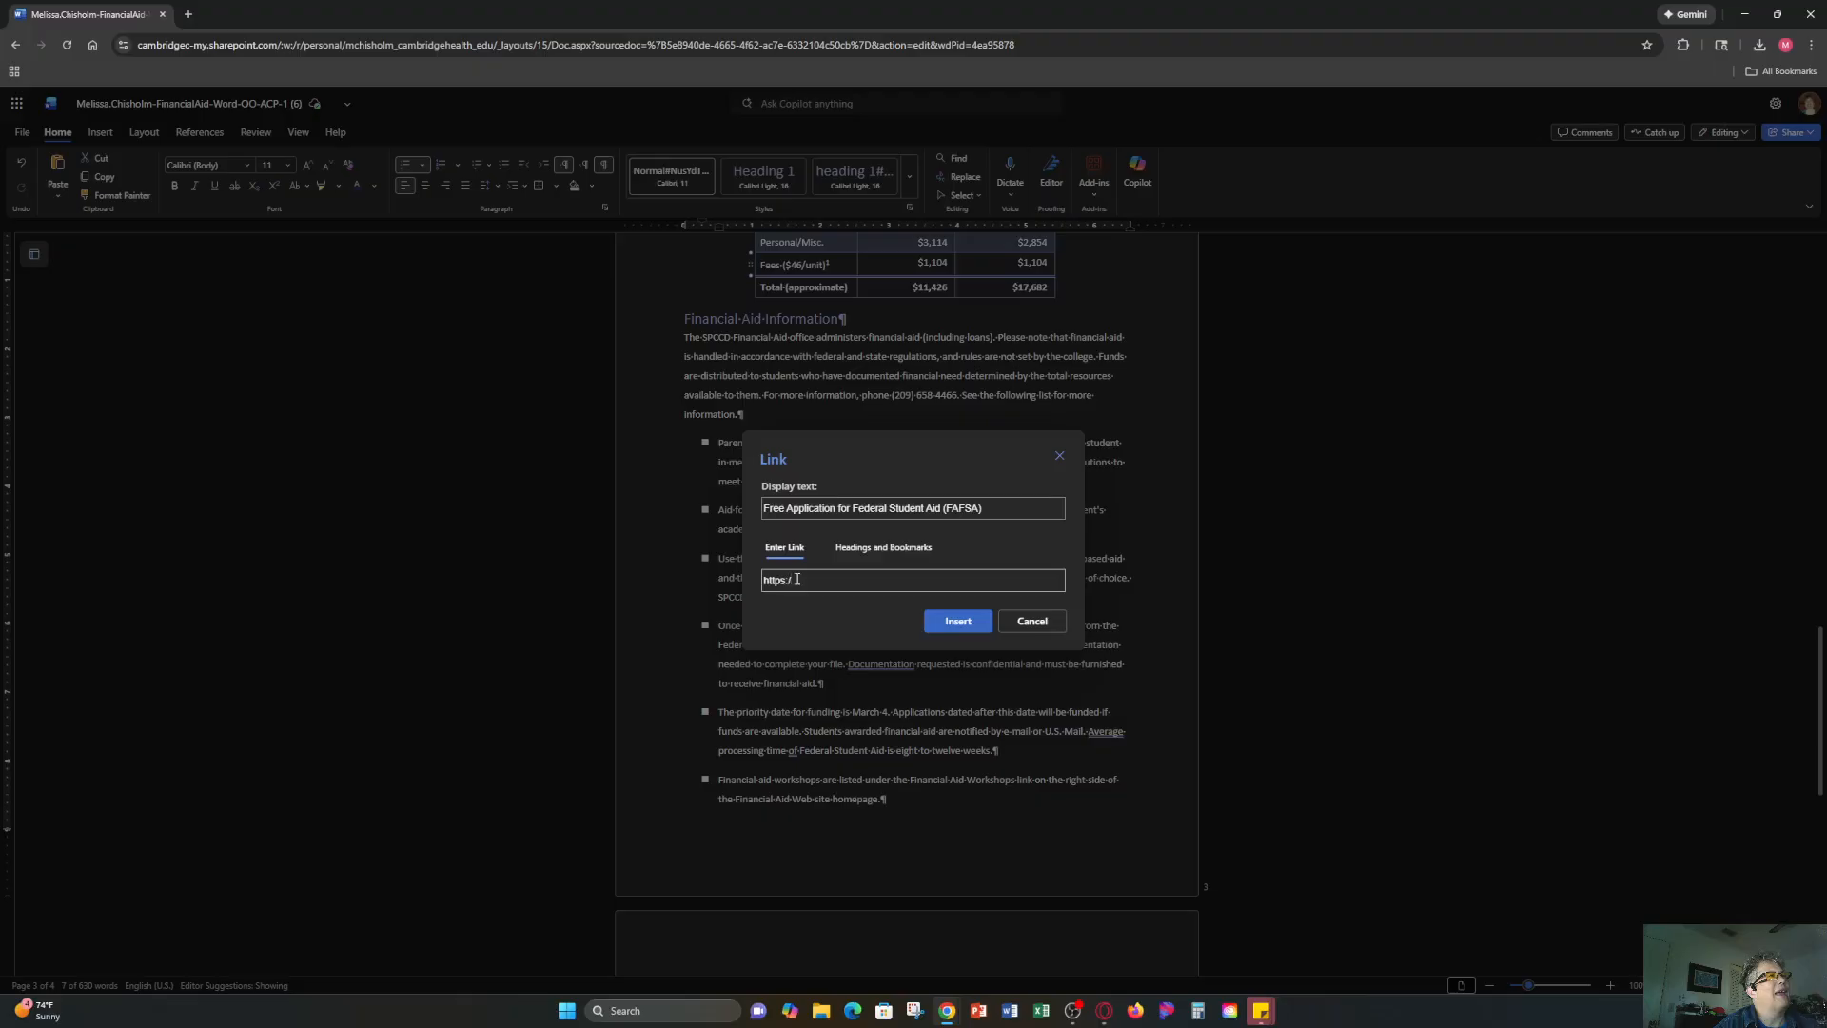
{"action": "type", "text": "/fafsa.ed.gov"}
{"action": "left_click", "coordinate": [958, 622]}
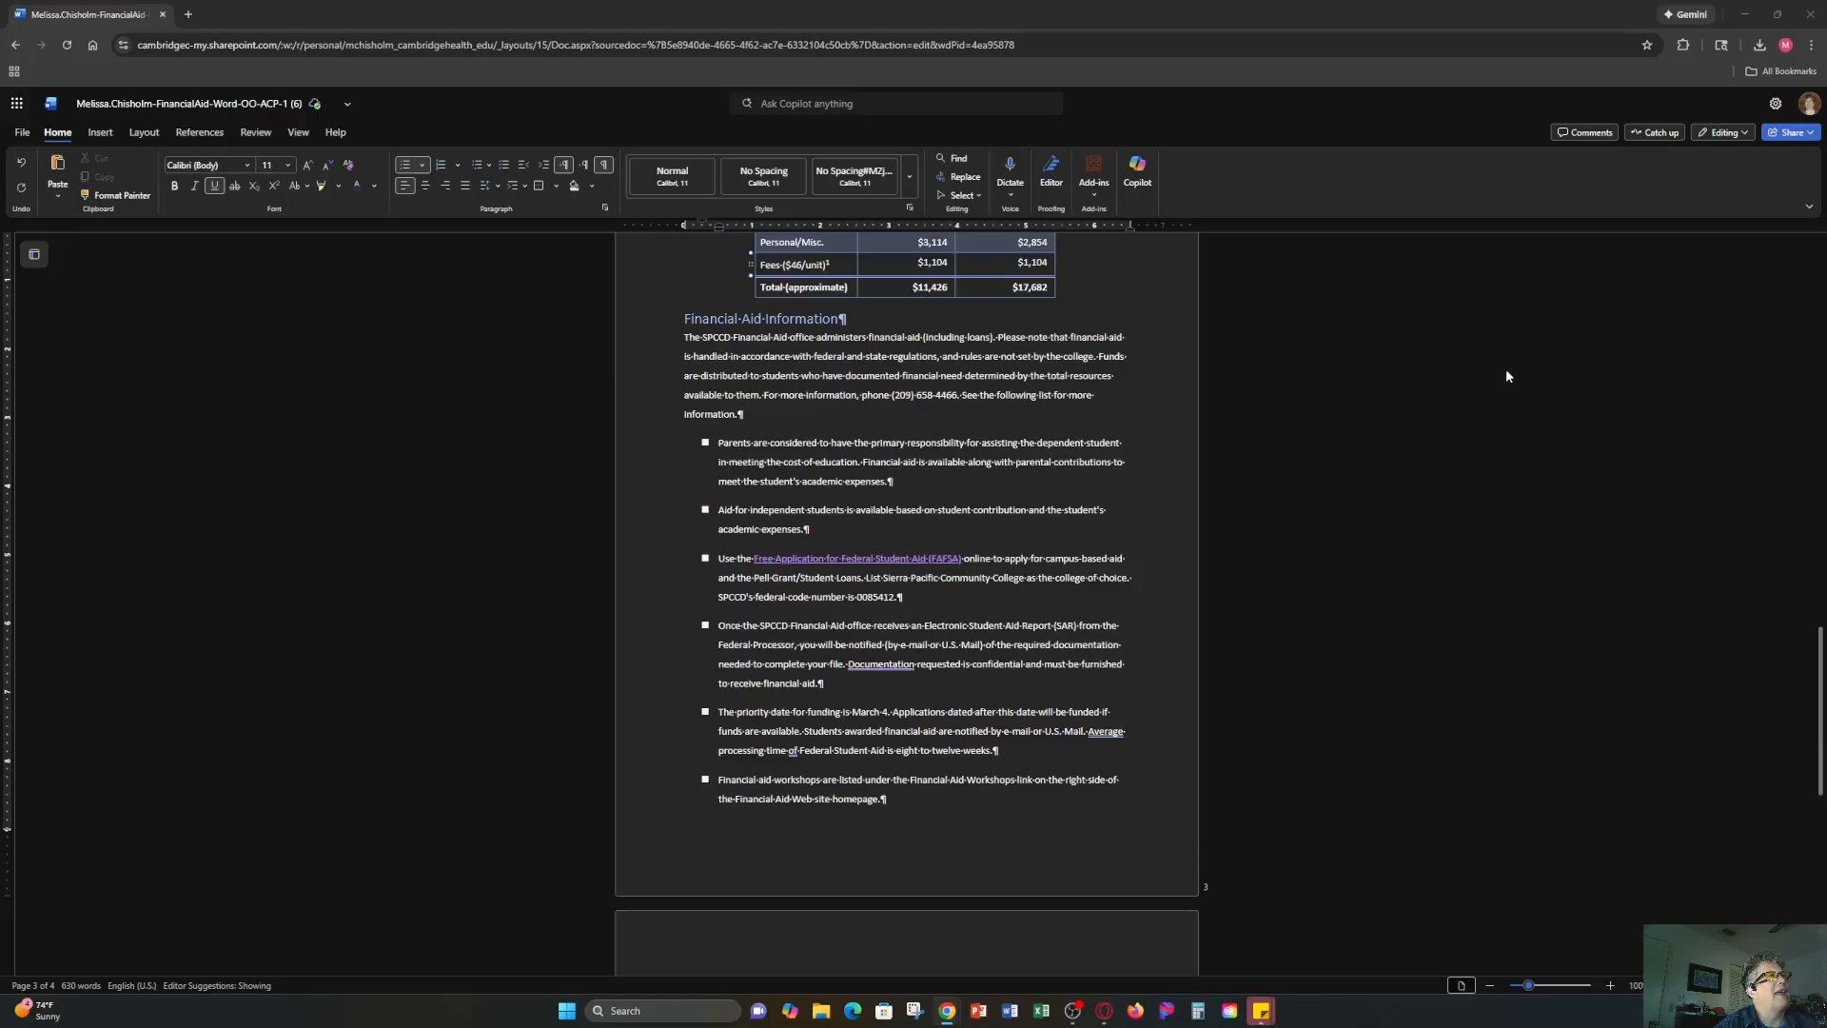
Download a copy of the finished financial aid report to work offline.
{"action": "scroll", "coordinate": [1495, 498], "scroll_direction": "up", "scroll_amount": 8}
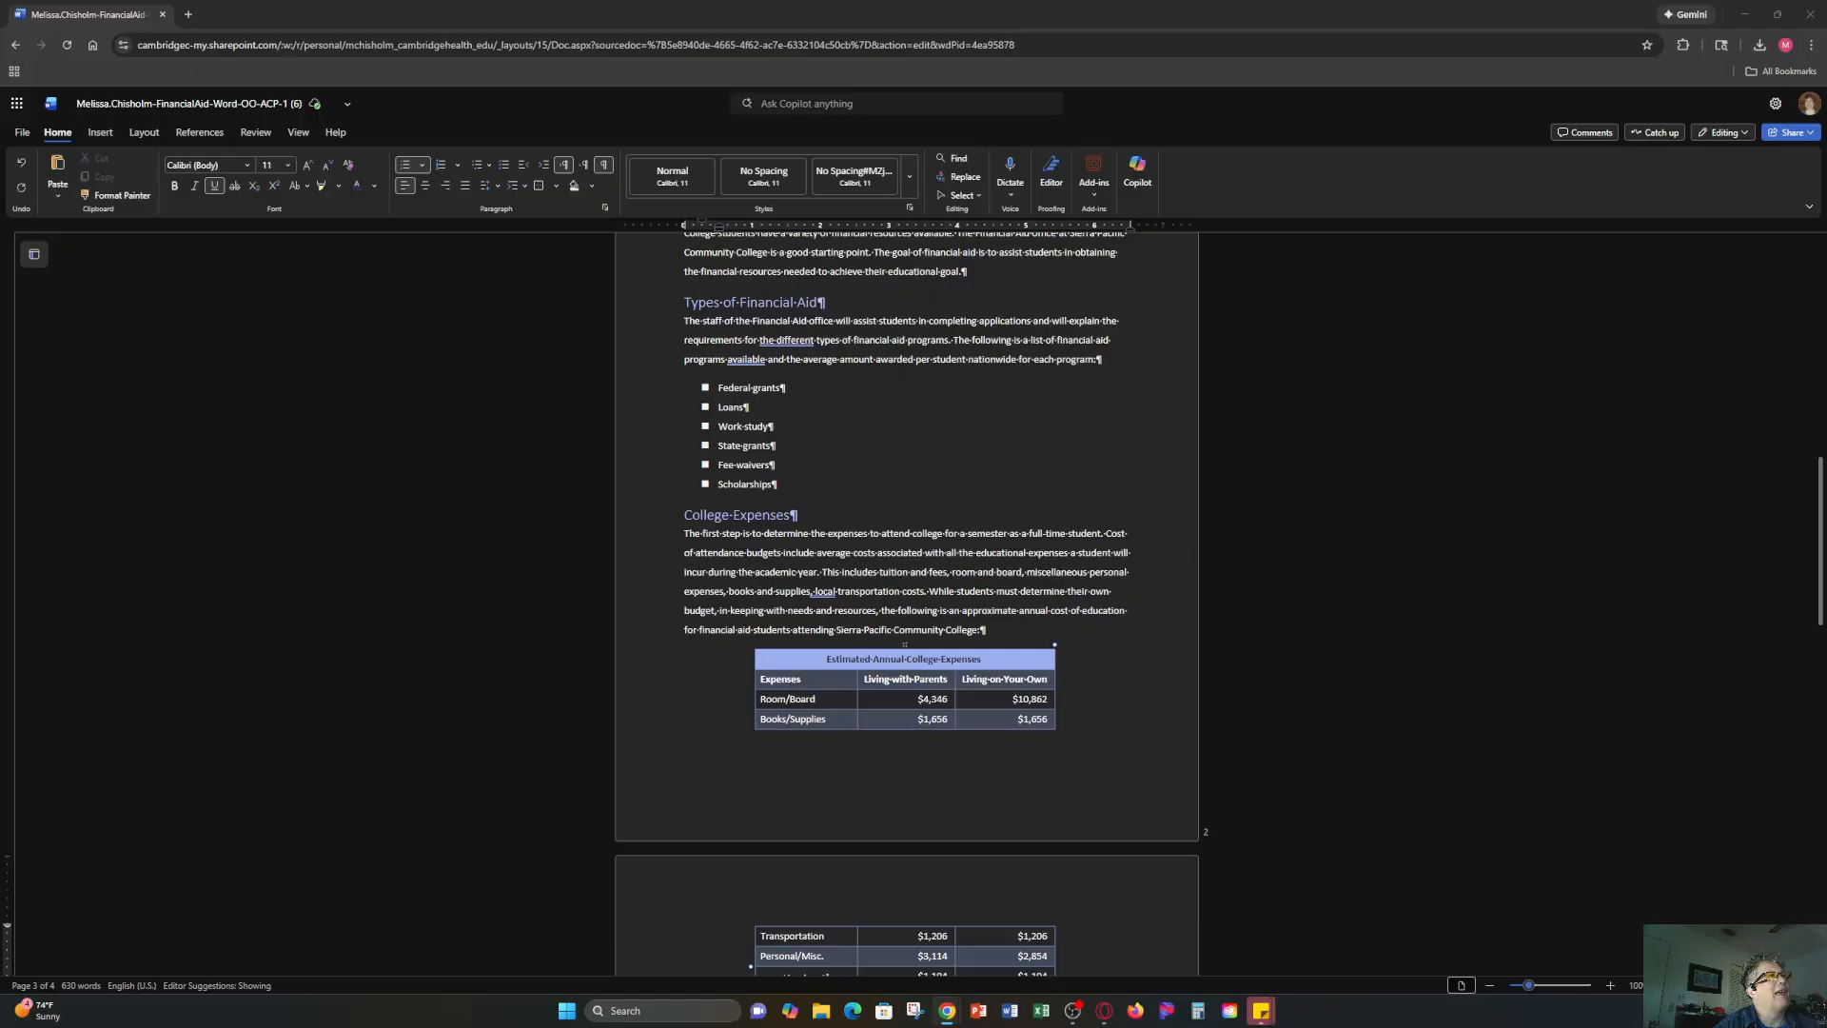
{"action": "left_click", "coordinate": [23, 136]}
{"action": "mouse_move", "coordinate": [160, 260]}
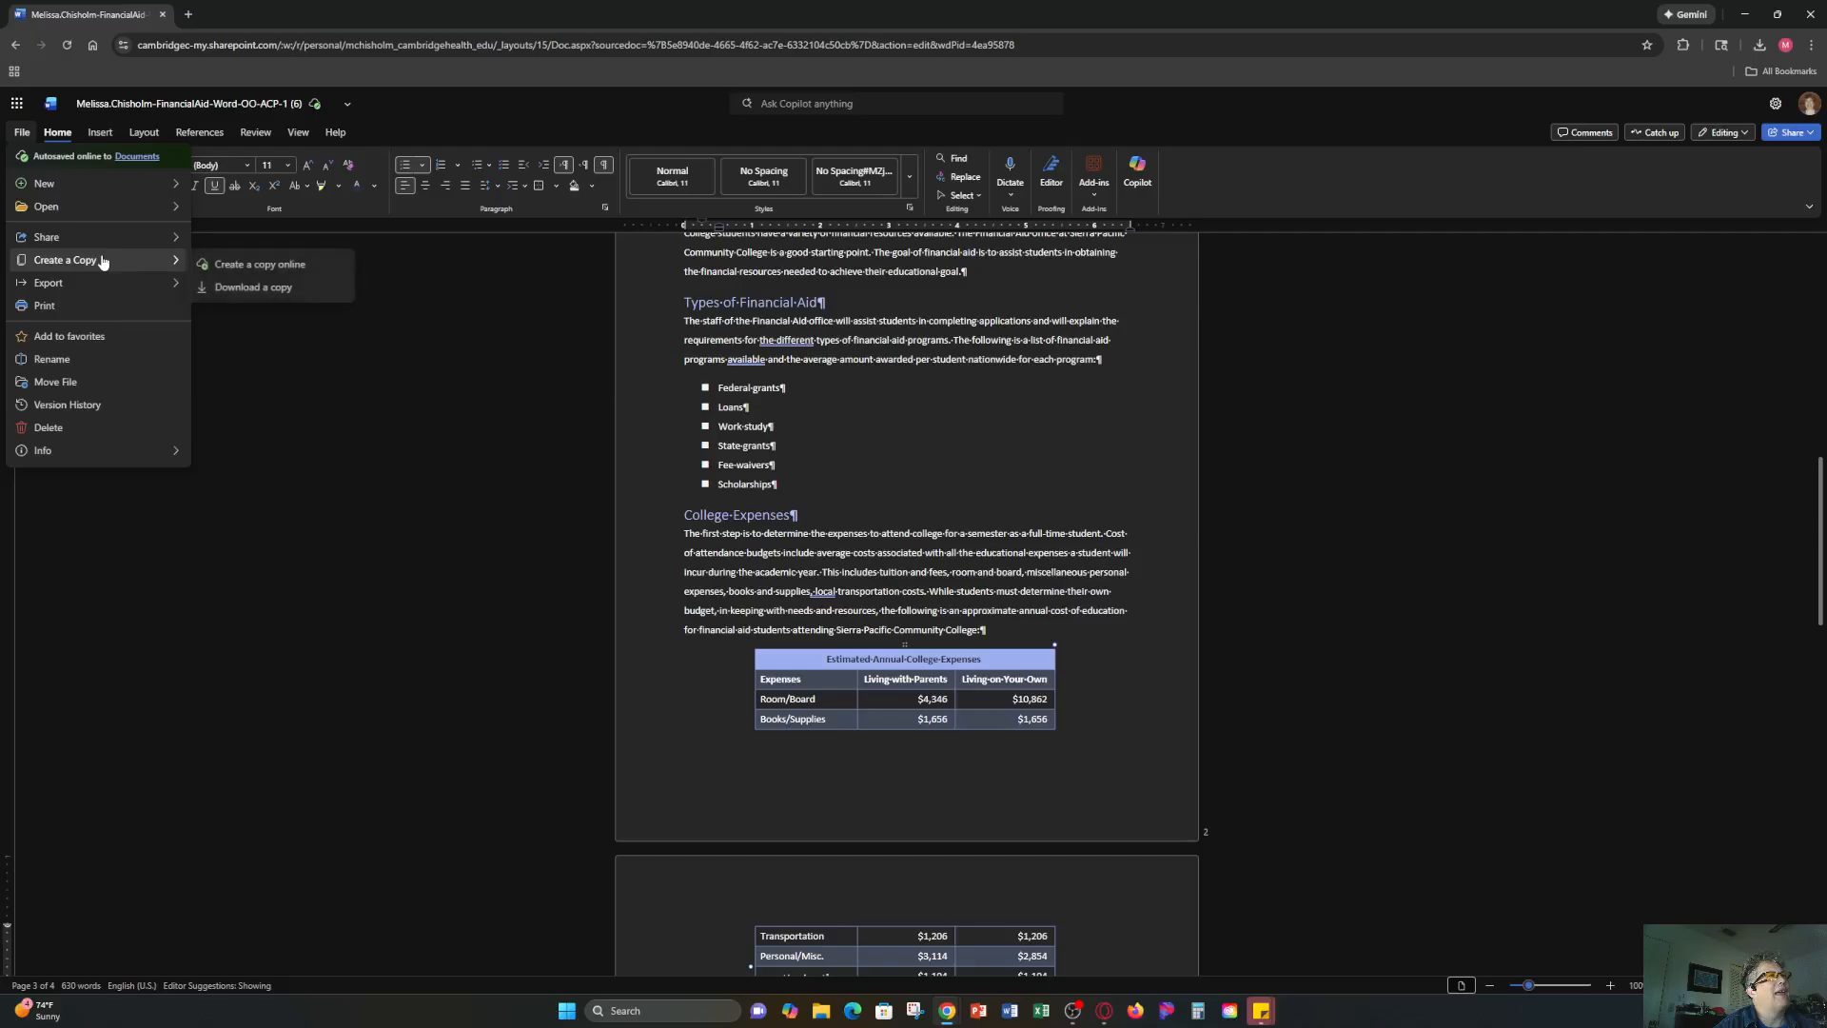
{"action": "left_click", "coordinate": [254, 287]}
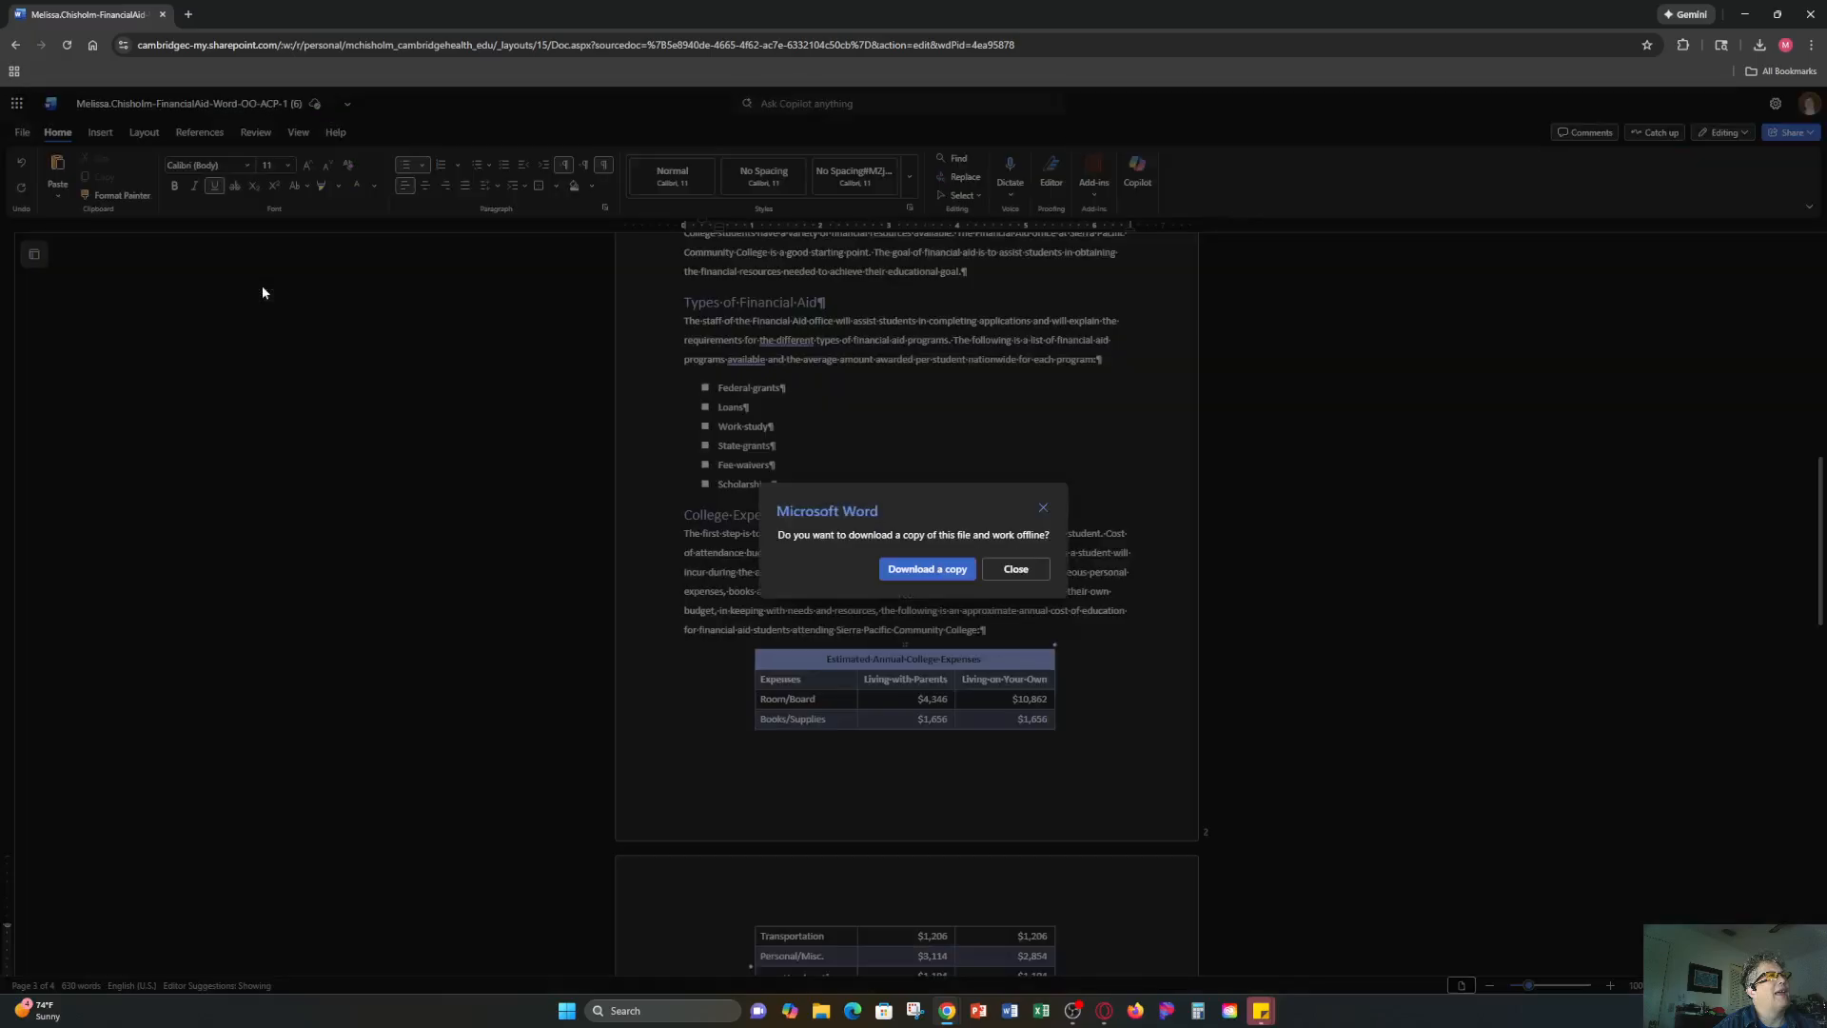
{"action": "left_click", "coordinate": [928, 570]}
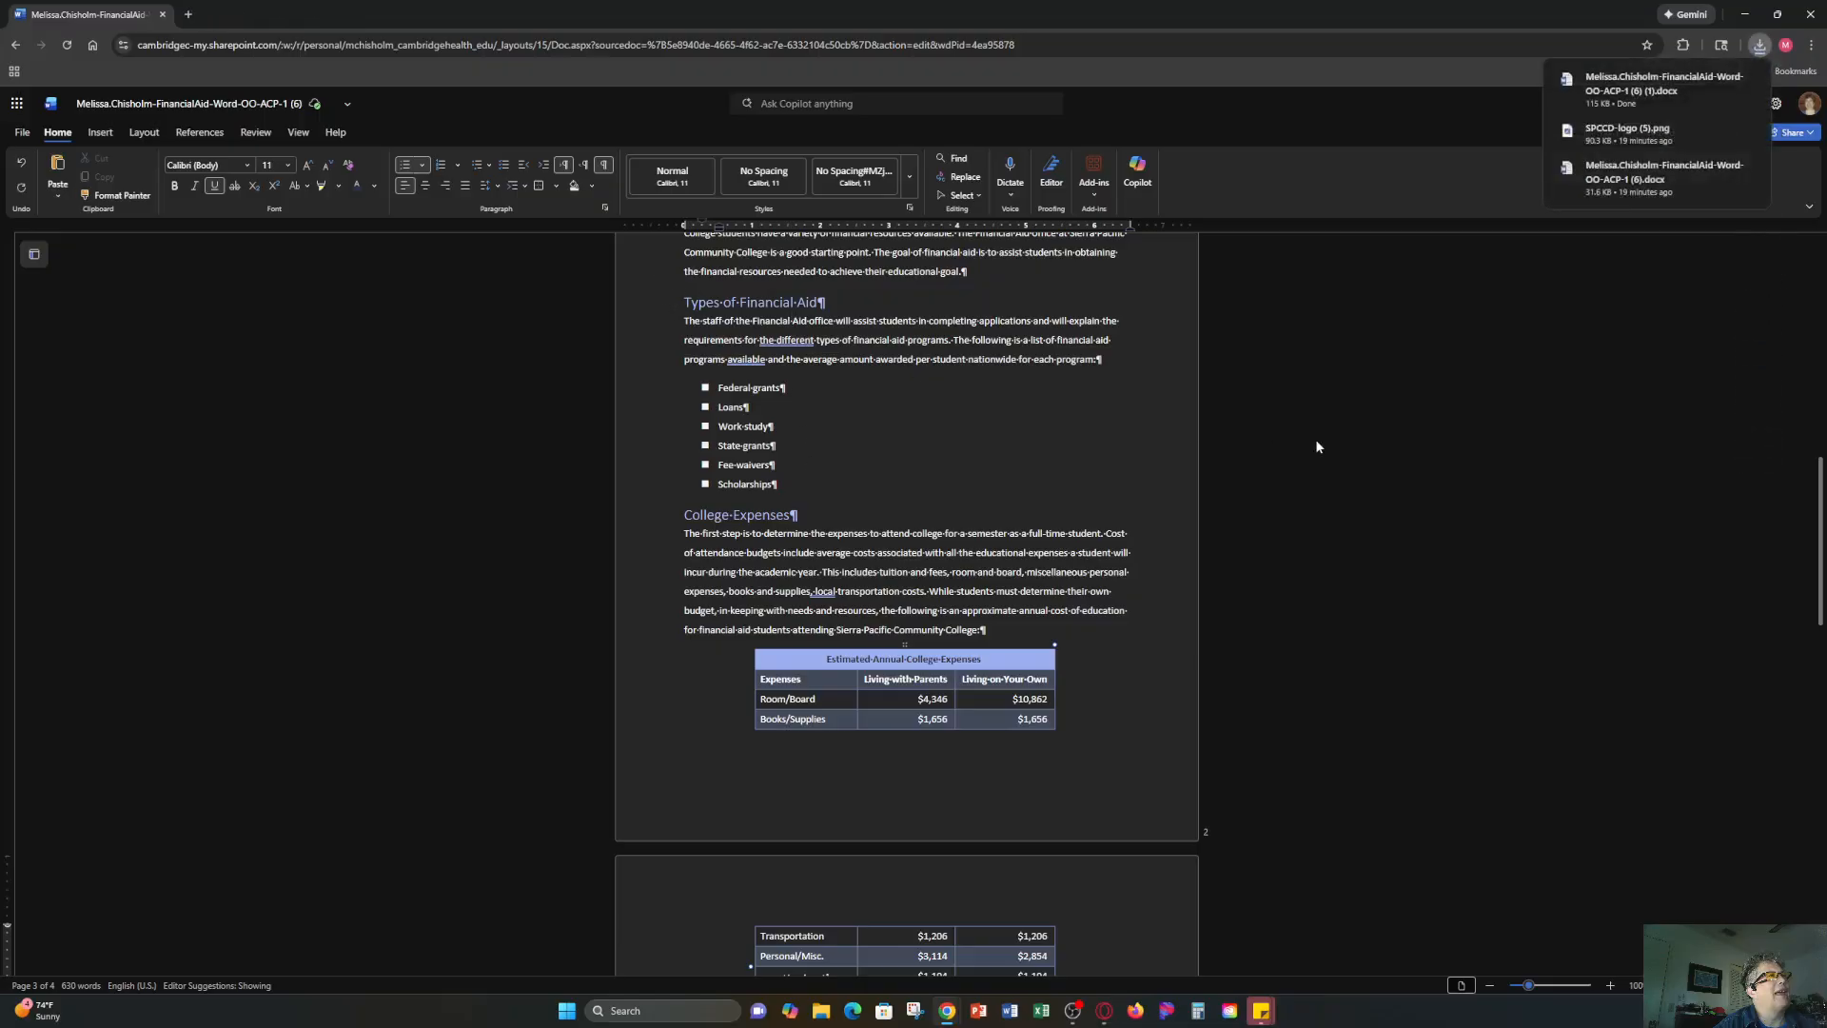
Switch to the SIMnet project page, upload the newest downloaded FinancialAid-Word-OO-ACP-1 document from Downloads, and submit it for grading.
{"action": "left_click_drag", "start_coordinate": [1826, 202], "coordinate": [715, 222]}
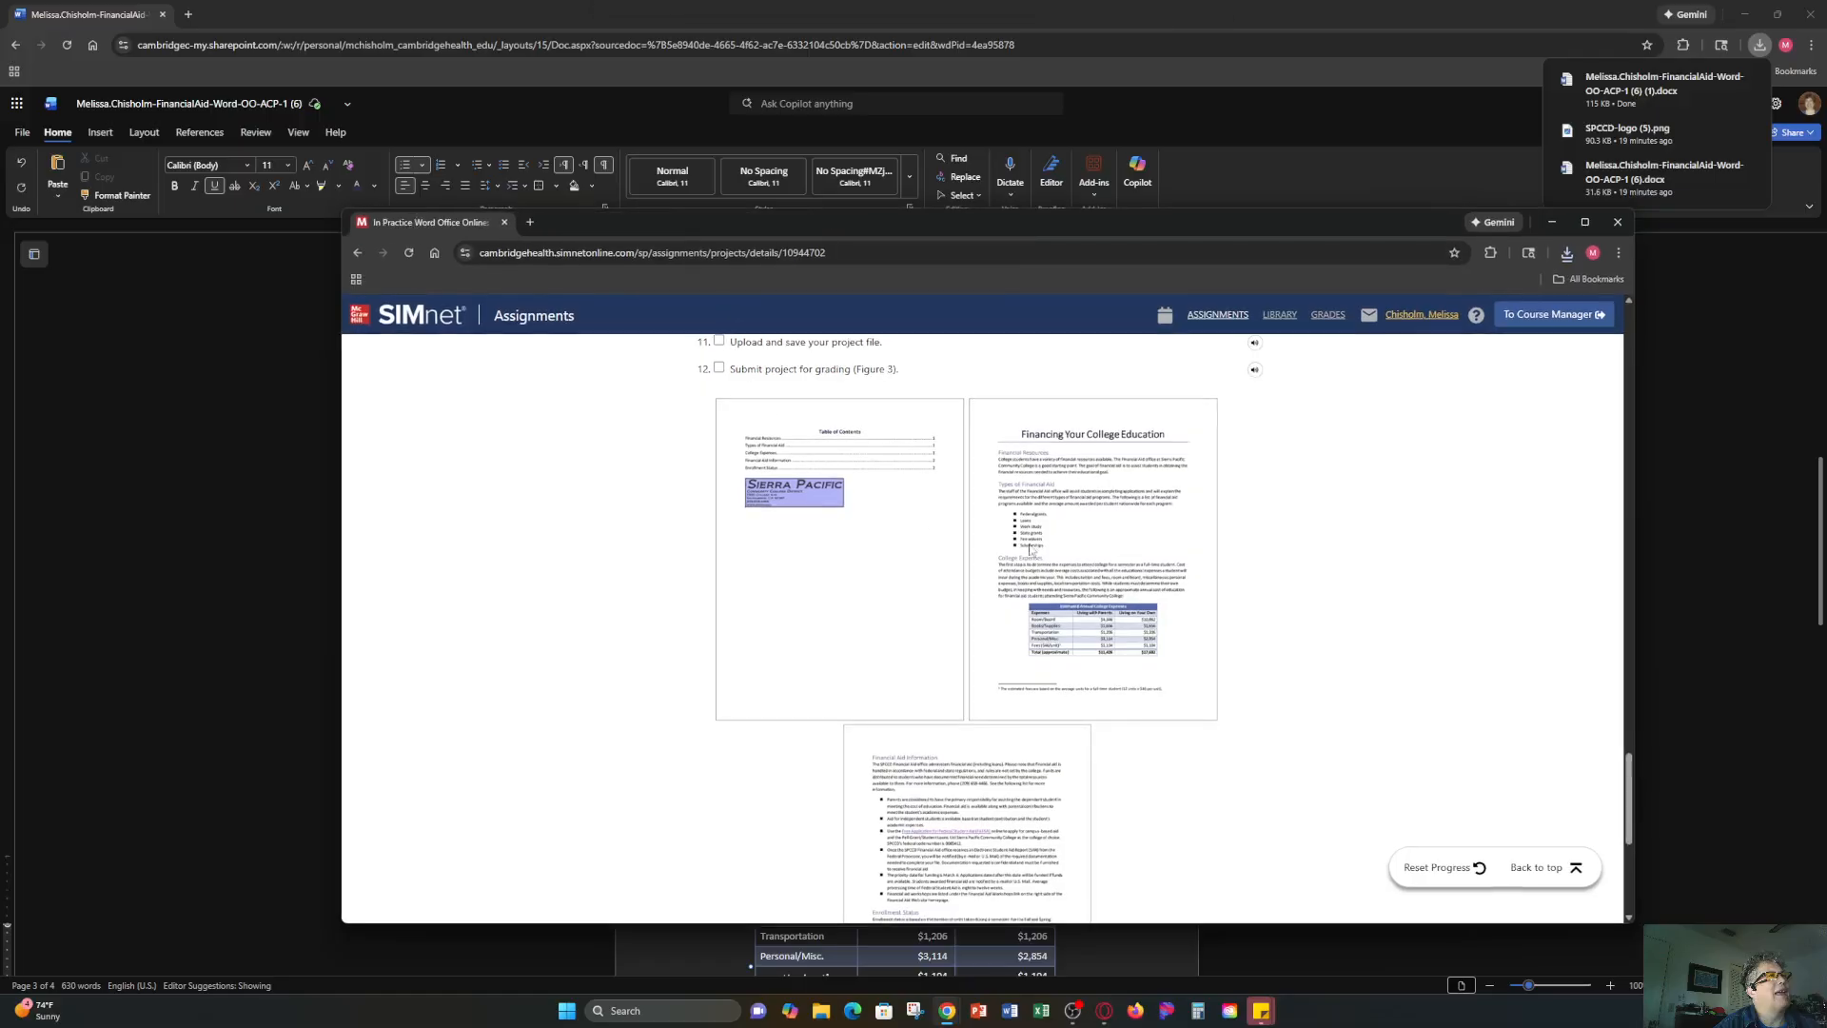
{"action": "scroll", "coordinate": [1034, 403], "scroll_direction": "up", "scroll_amount": 10}
{"action": "scroll", "coordinate": [1035, 402], "scroll_direction": "up", "scroll_amount": 15}
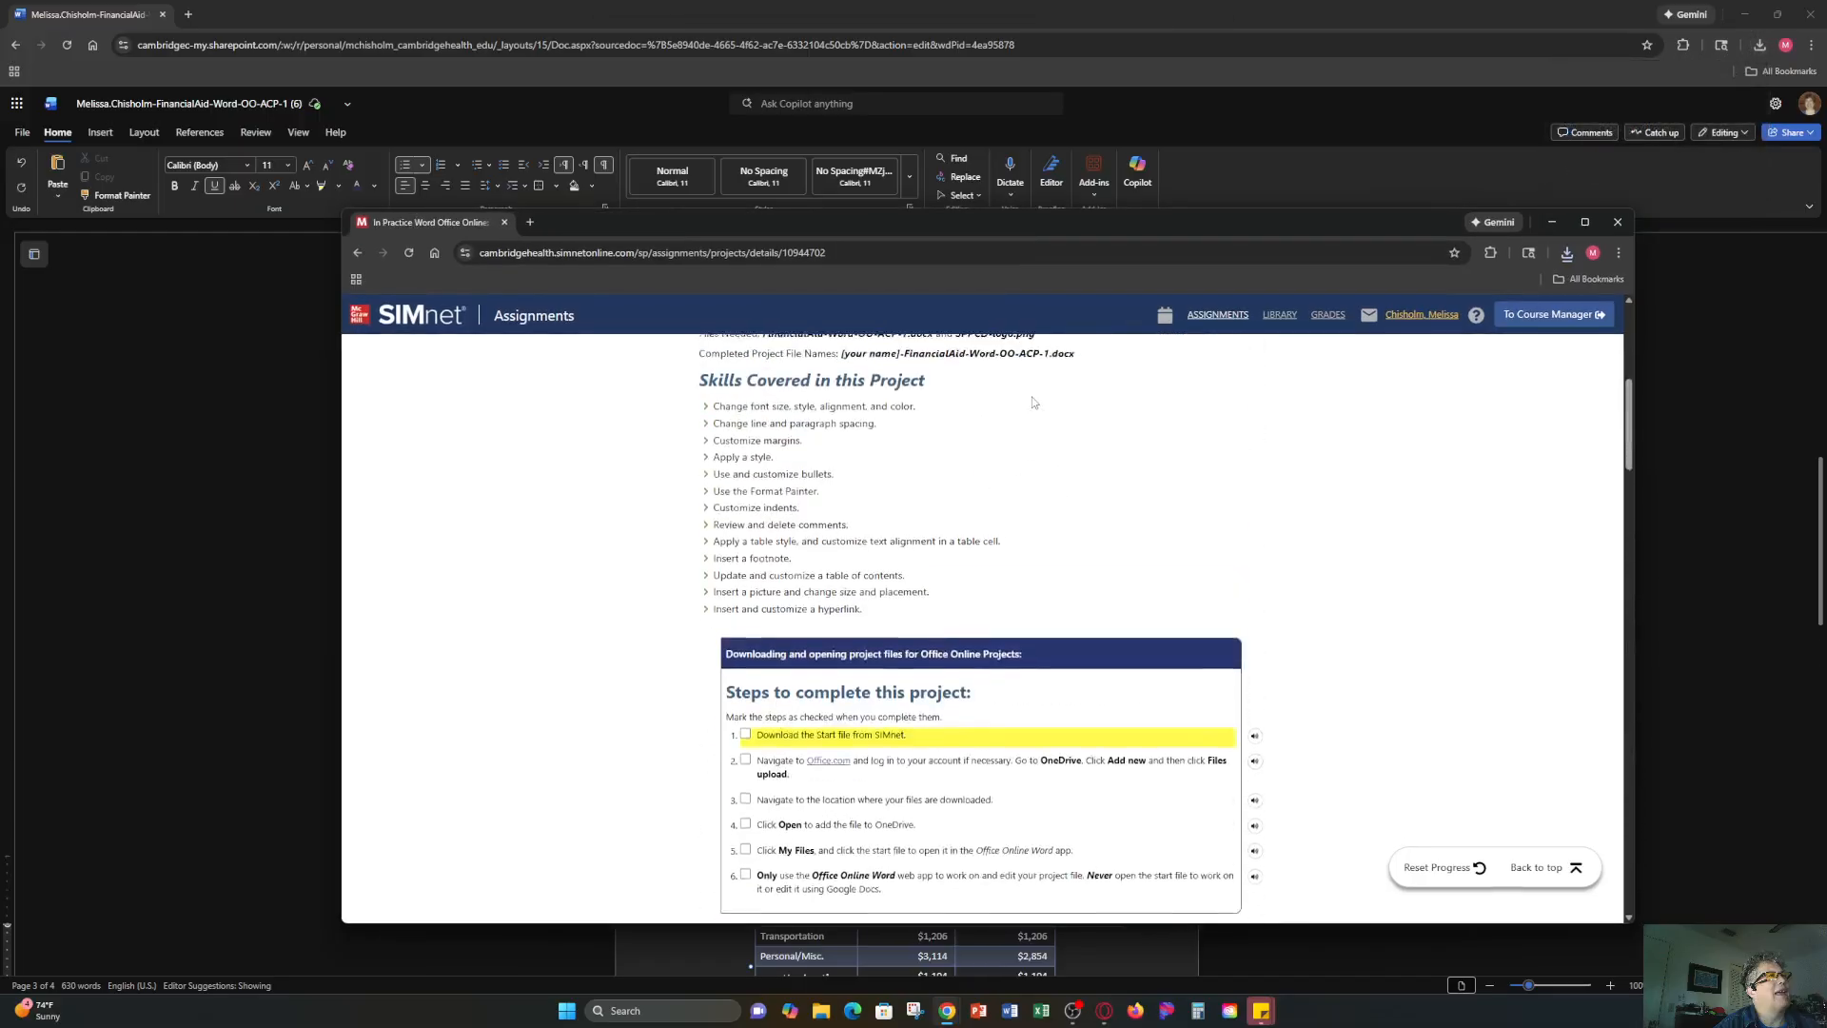
{"action": "left_click", "coordinate": [1148, 462]}
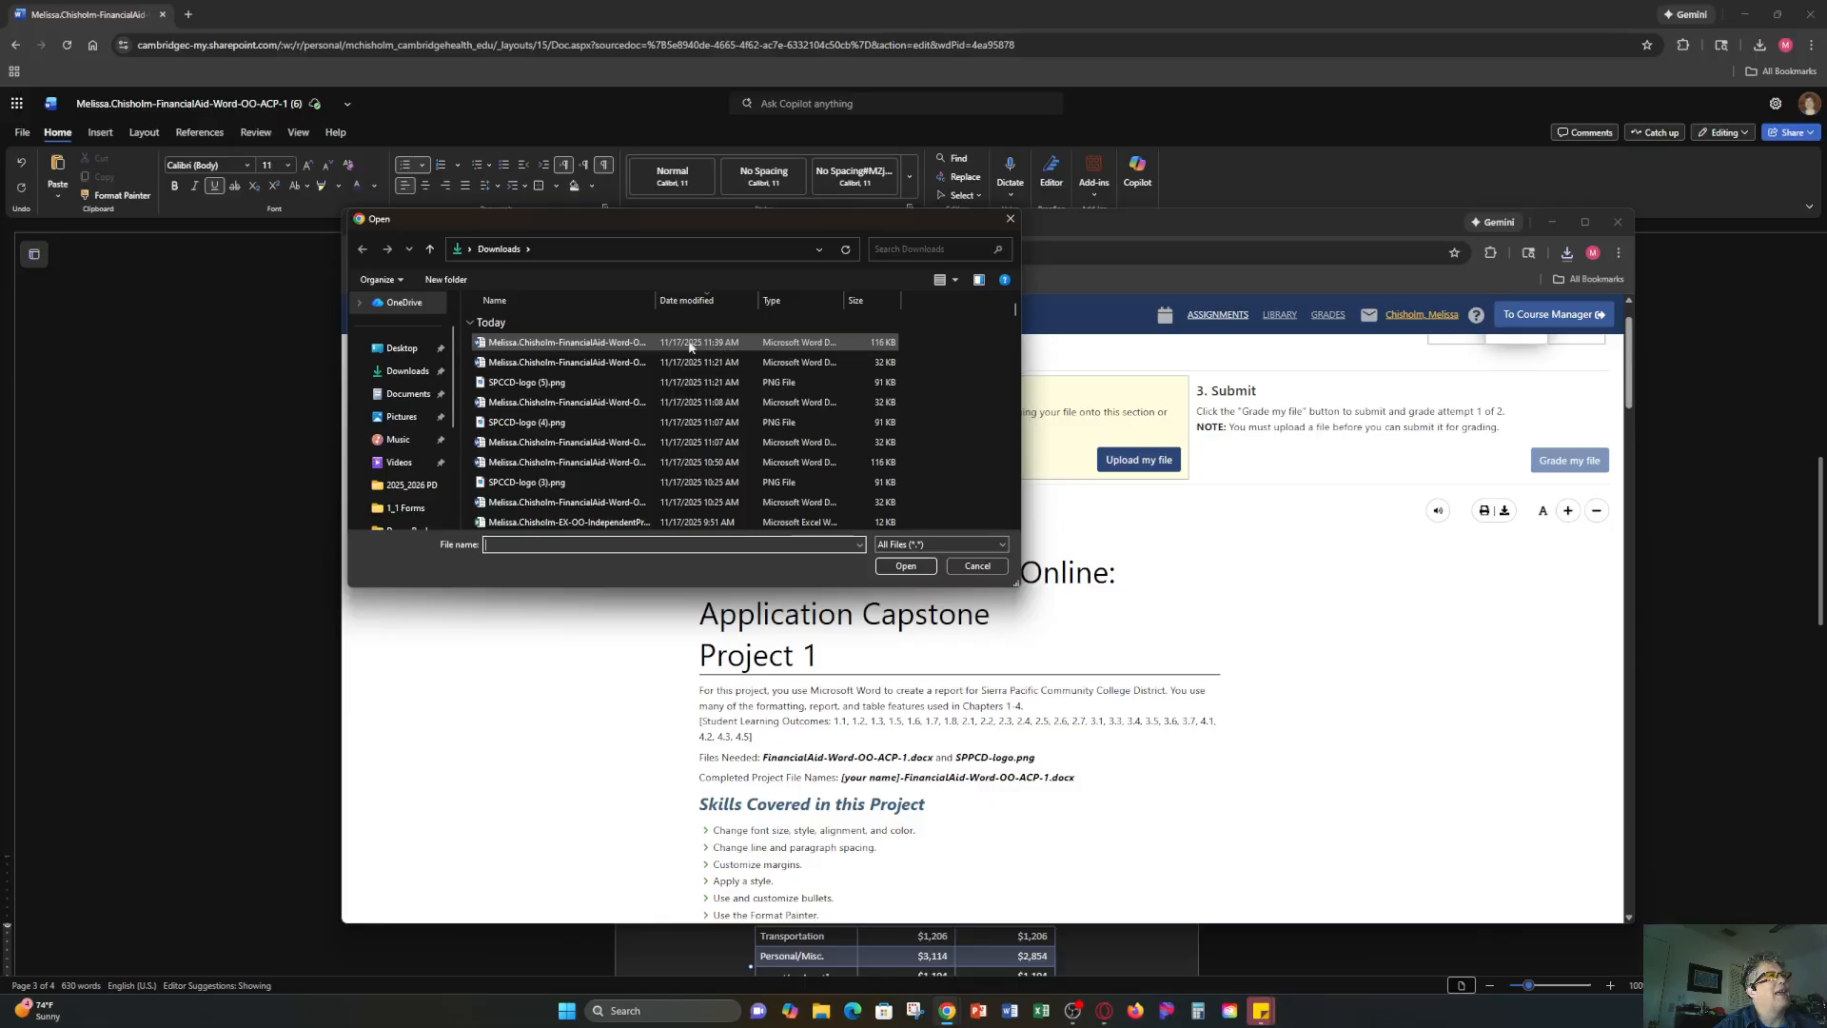
{"action": "left_click", "coordinate": [574, 343]}
{"action": "left_click", "coordinate": [909, 568]}
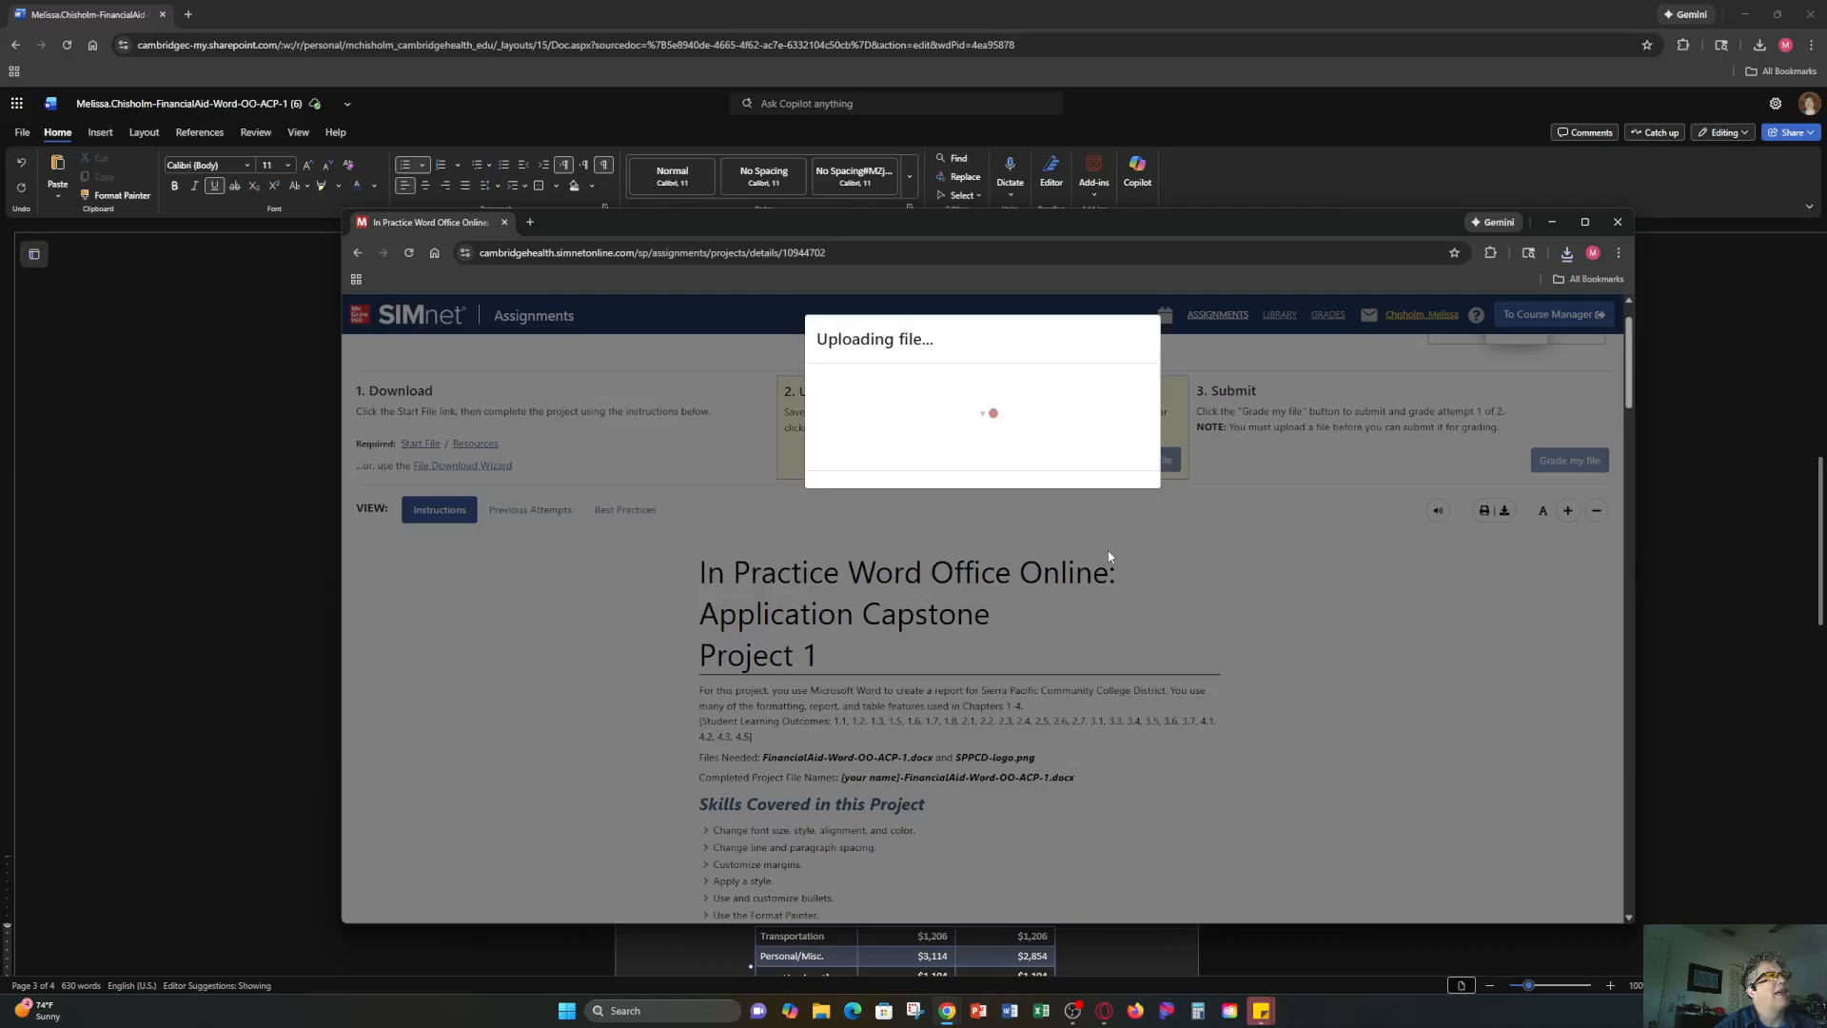
{"action": "left_click", "coordinate": [990, 493]}
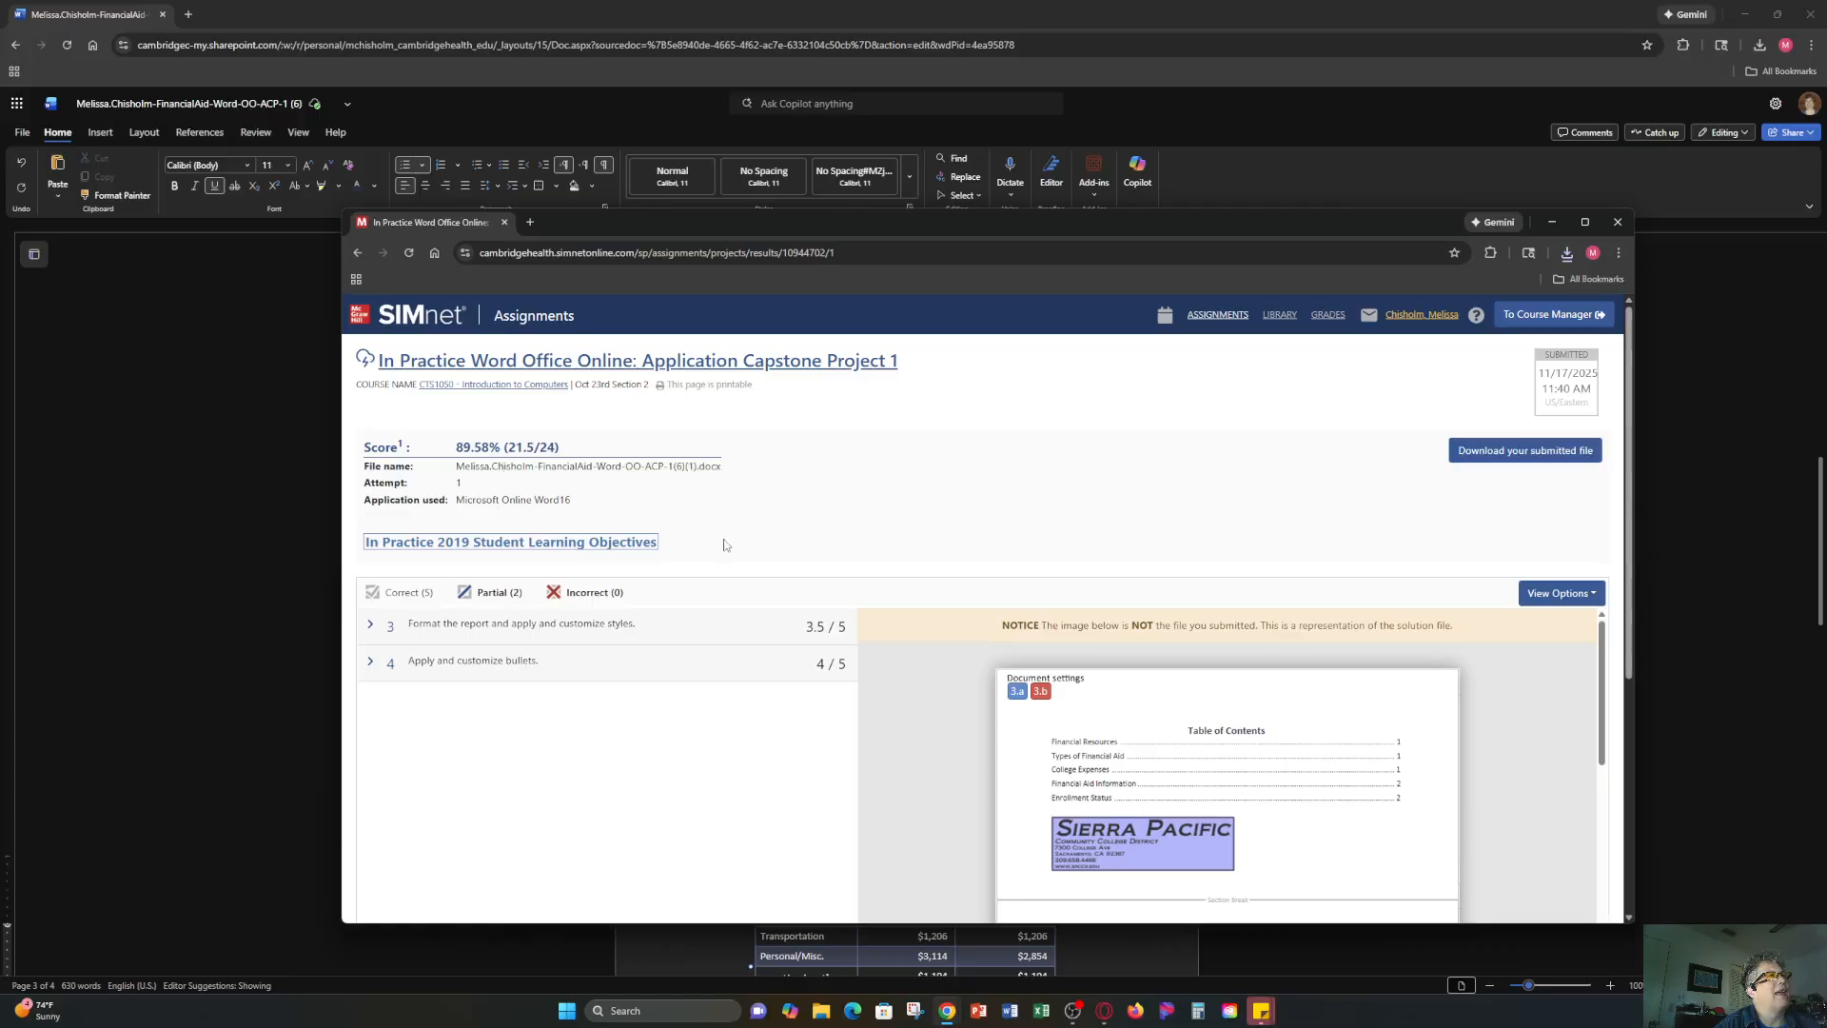
Expand the partially correct items "Apply and customize bullets" and "Format the report and apply and customize styles" and examine their feedback.
{"action": "left_click", "coordinate": [371, 672]}
{"action": "scroll", "coordinate": [517, 592], "scroll_direction": "down", "scroll_amount": 5}
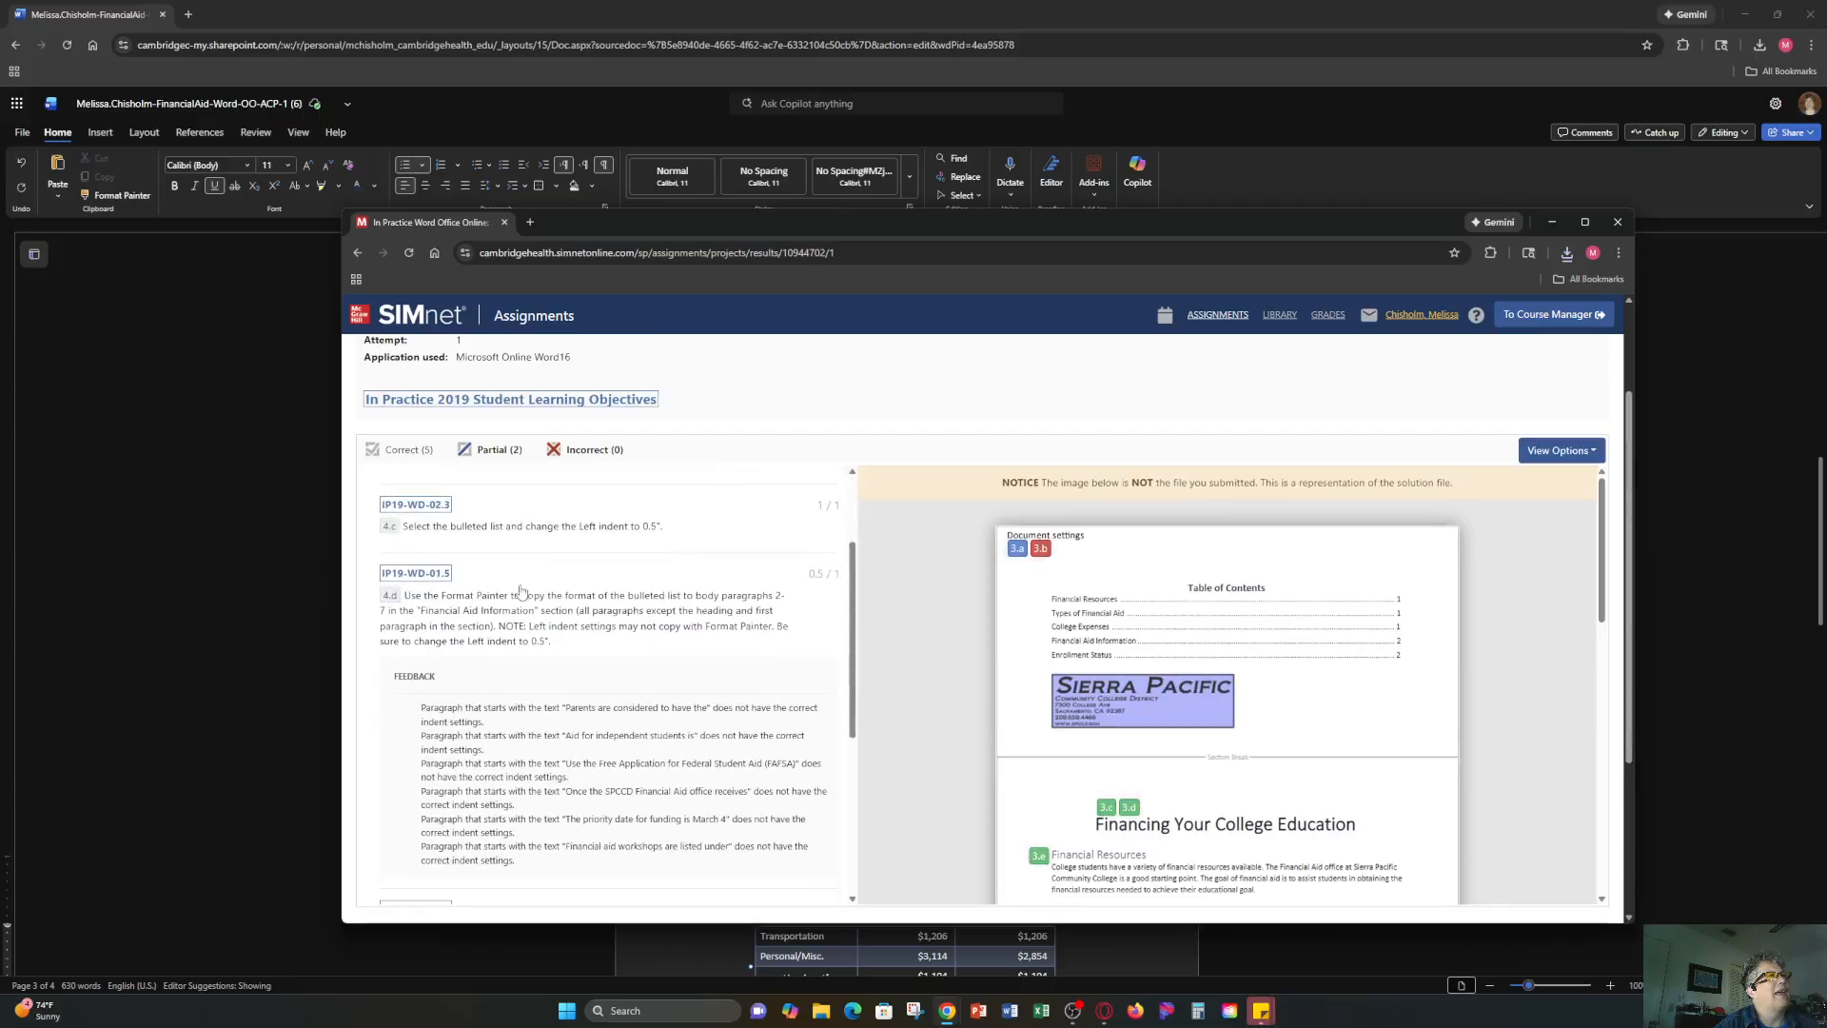
{"action": "scroll", "coordinate": [580, 600], "scroll_direction": "up", "scroll_amount": 2}
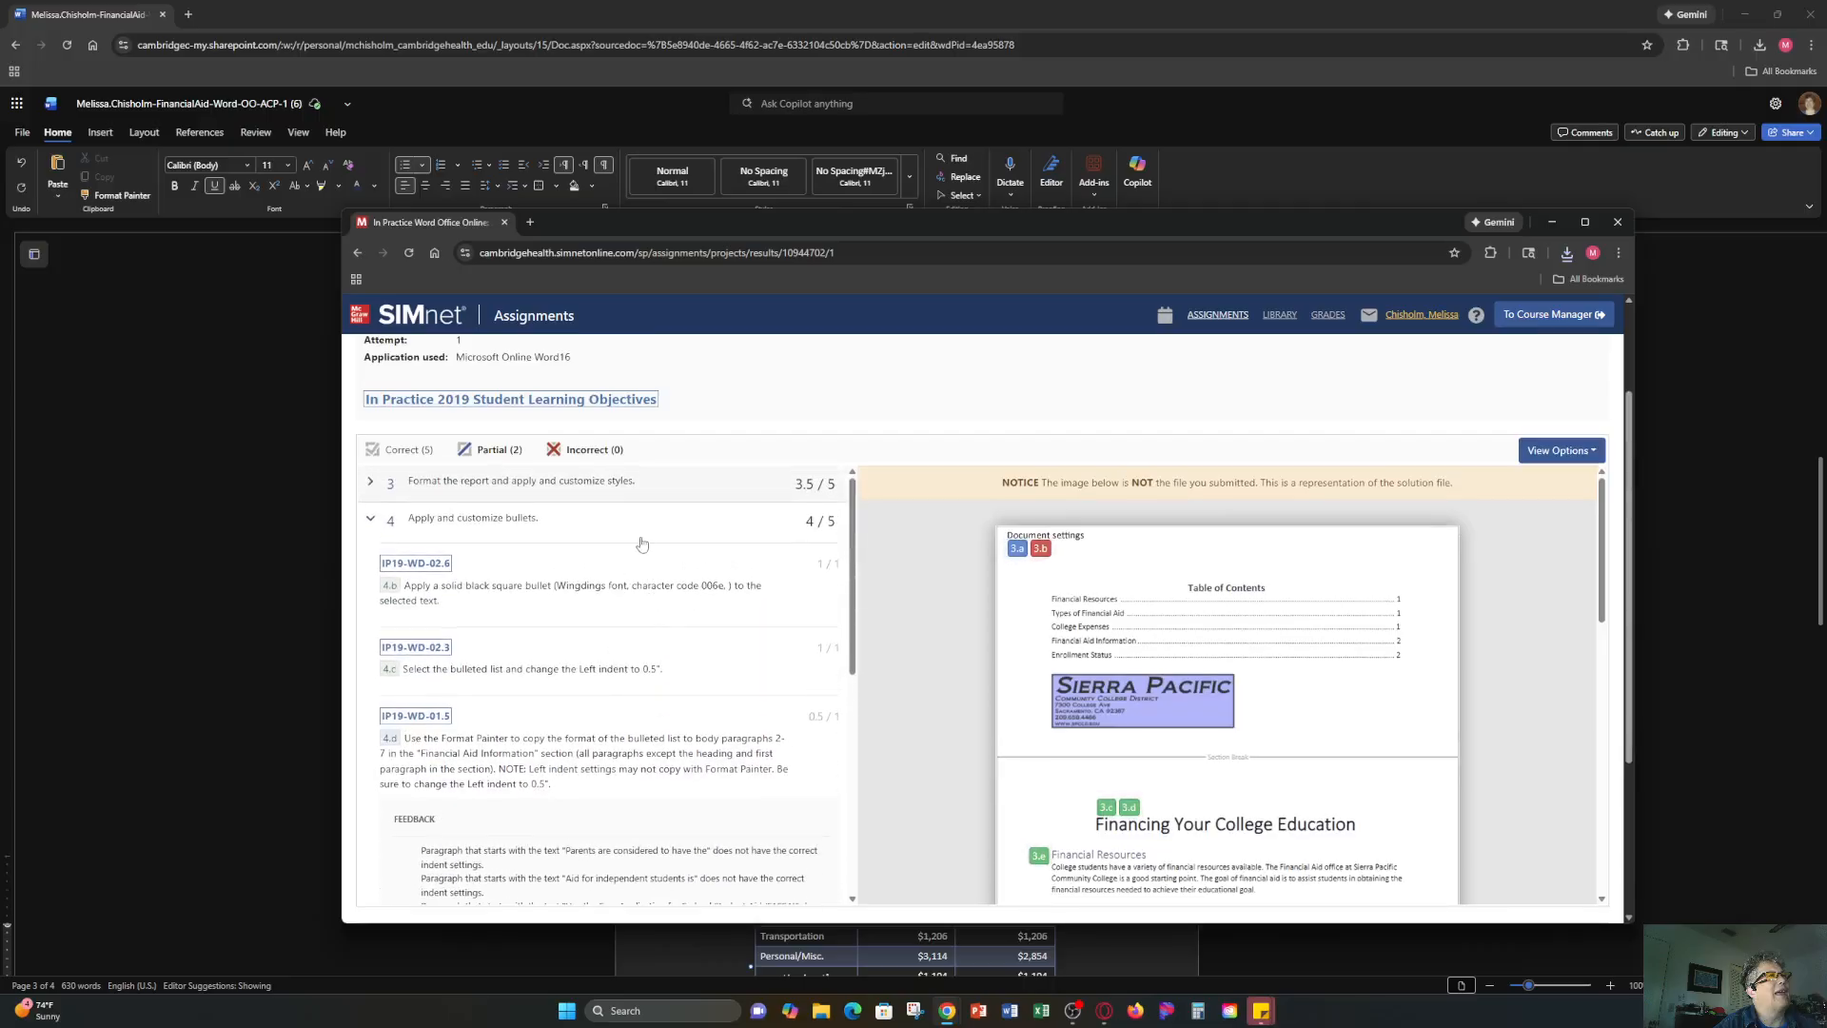
{"action": "left_click", "coordinate": [822, 484]}
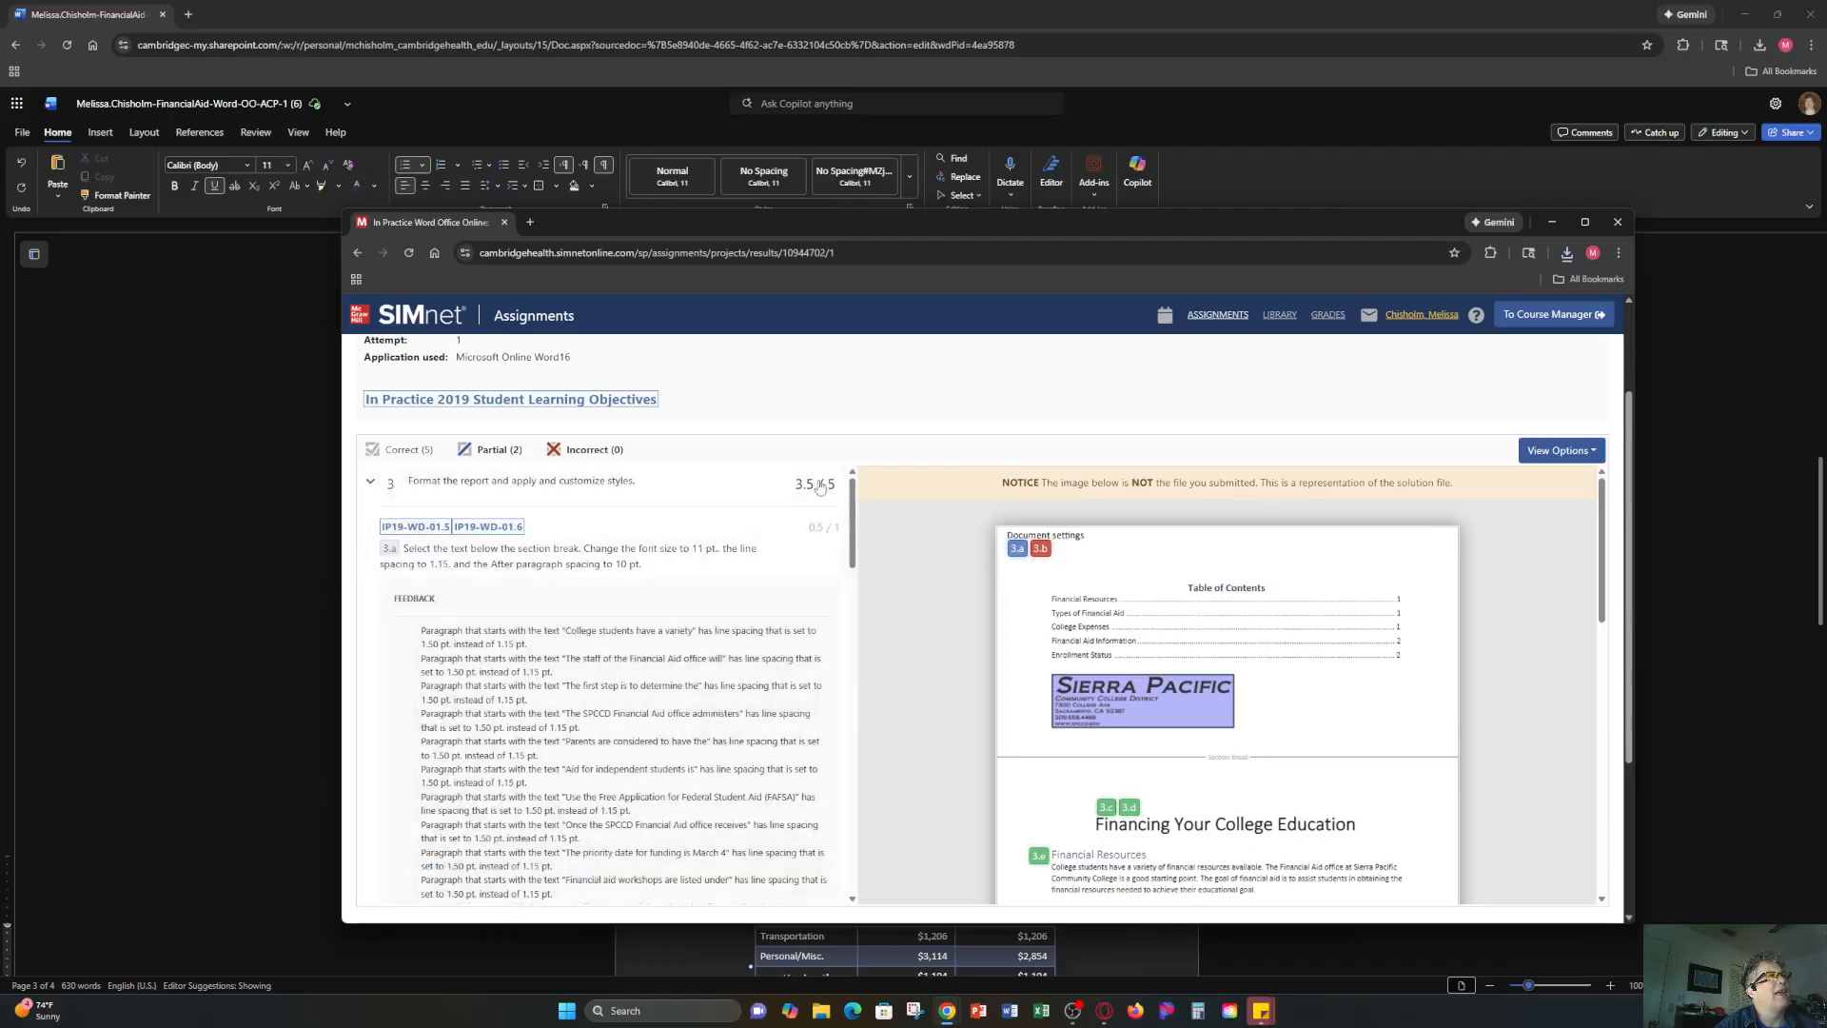
{"action": "scroll", "coordinate": [688, 617], "scroll_direction": "down", "scroll_amount": 10}
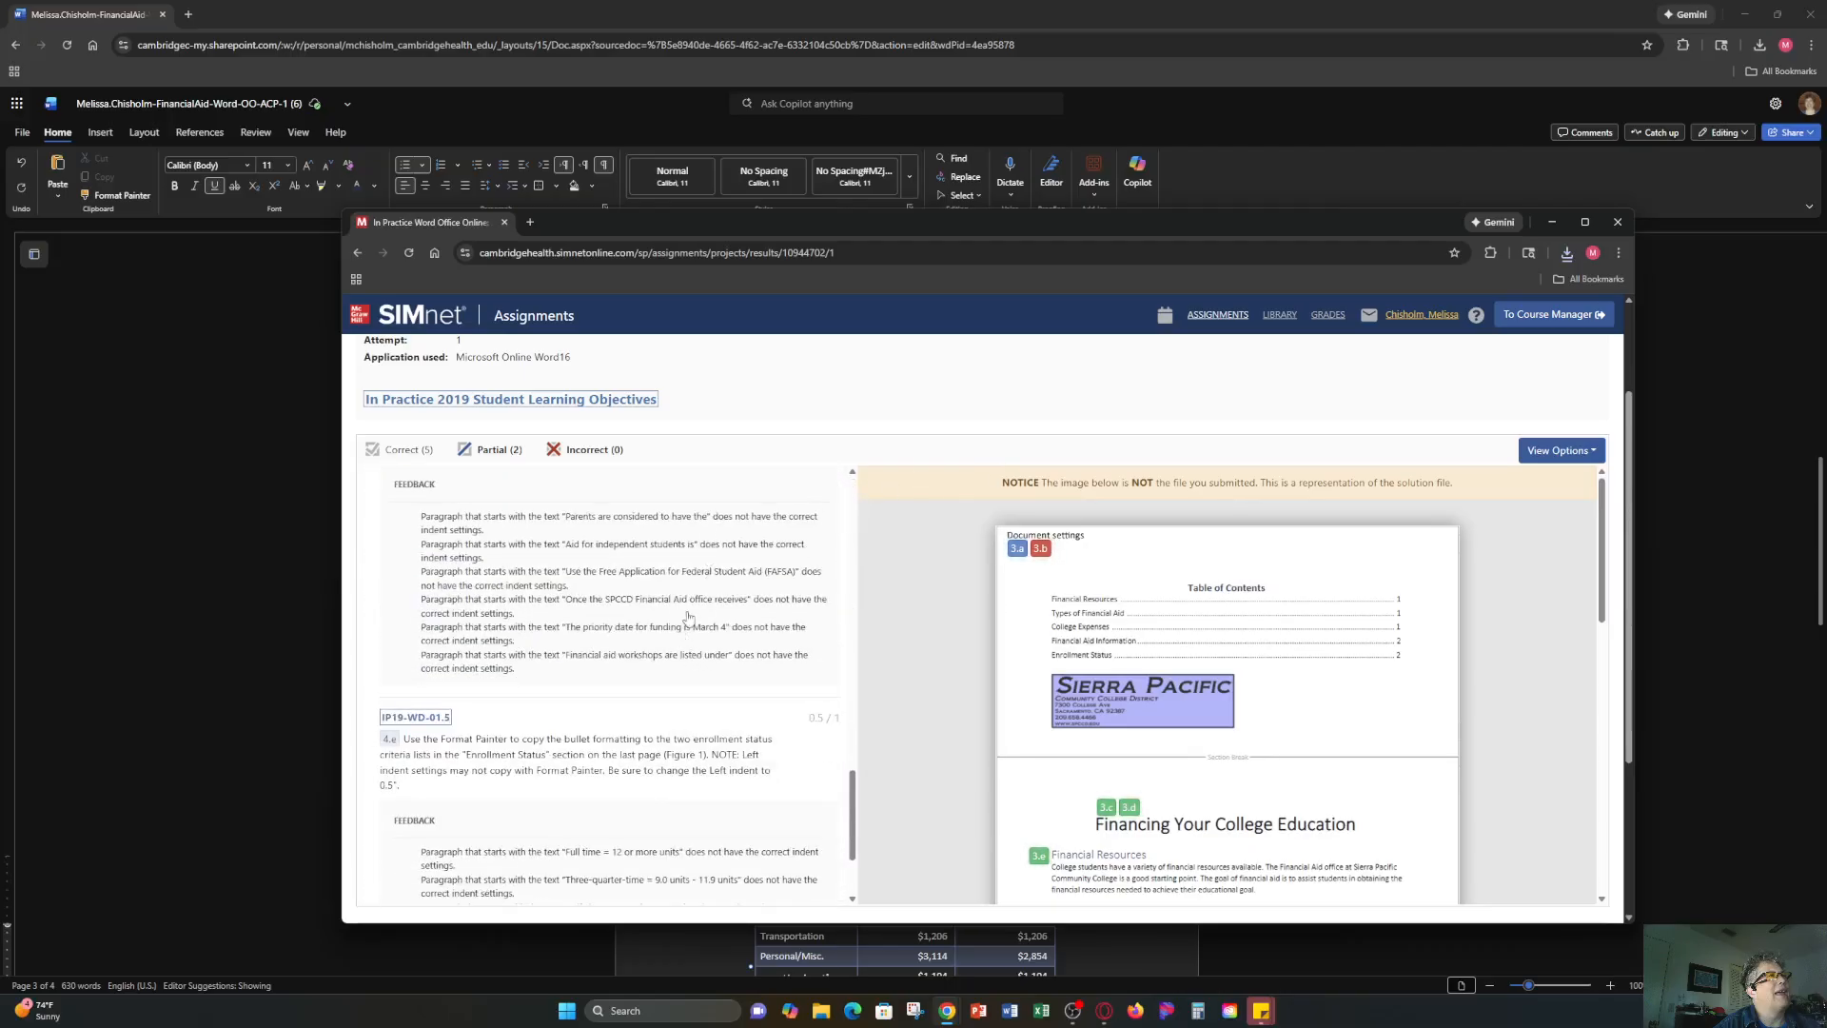
{"action": "scroll", "coordinate": [688, 616], "scroll_direction": "down", "scroll_amount": 2}
{"action": "scroll", "coordinate": [688, 616], "scroll_direction": "up", "scroll_amount": 12}
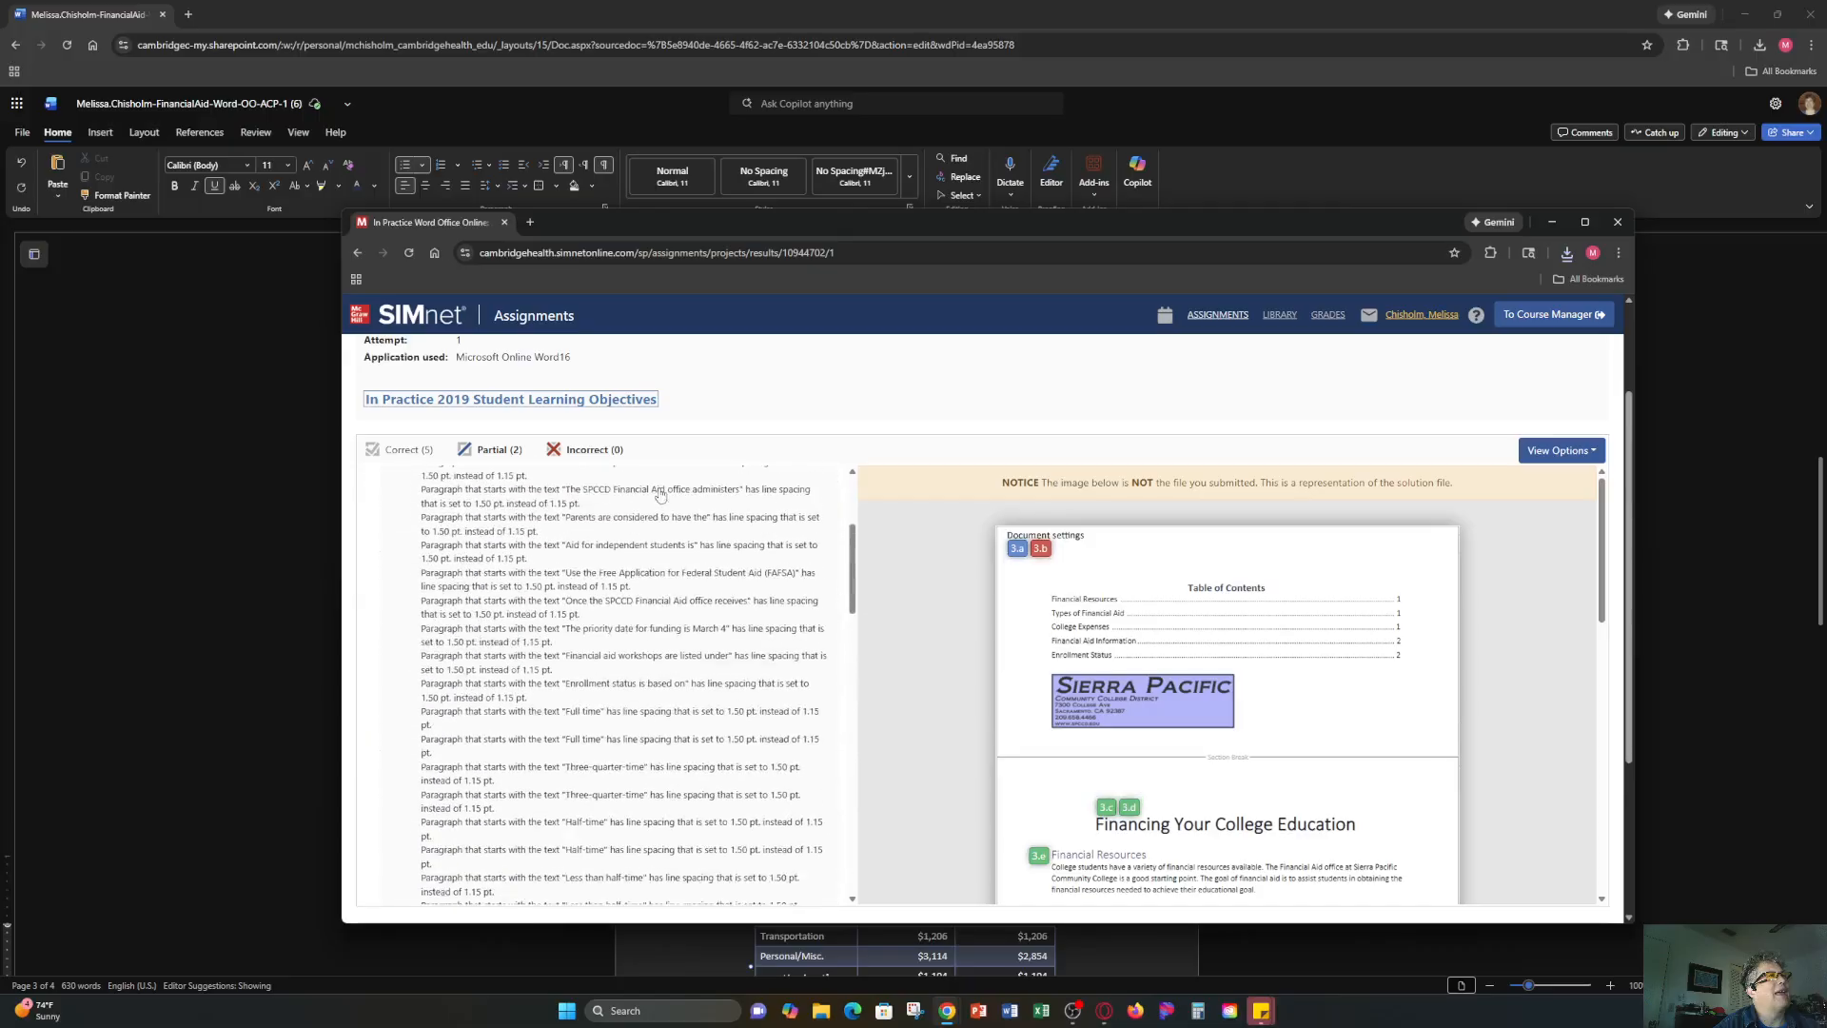
{"action": "scroll", "coordinate": [759, 437], "scroll_direction": "up", "scroll_amount": 1}
{"action": "scroll", "coordinate": [759, 440], "scroll_direction": "up", "scroll_amount": 1}
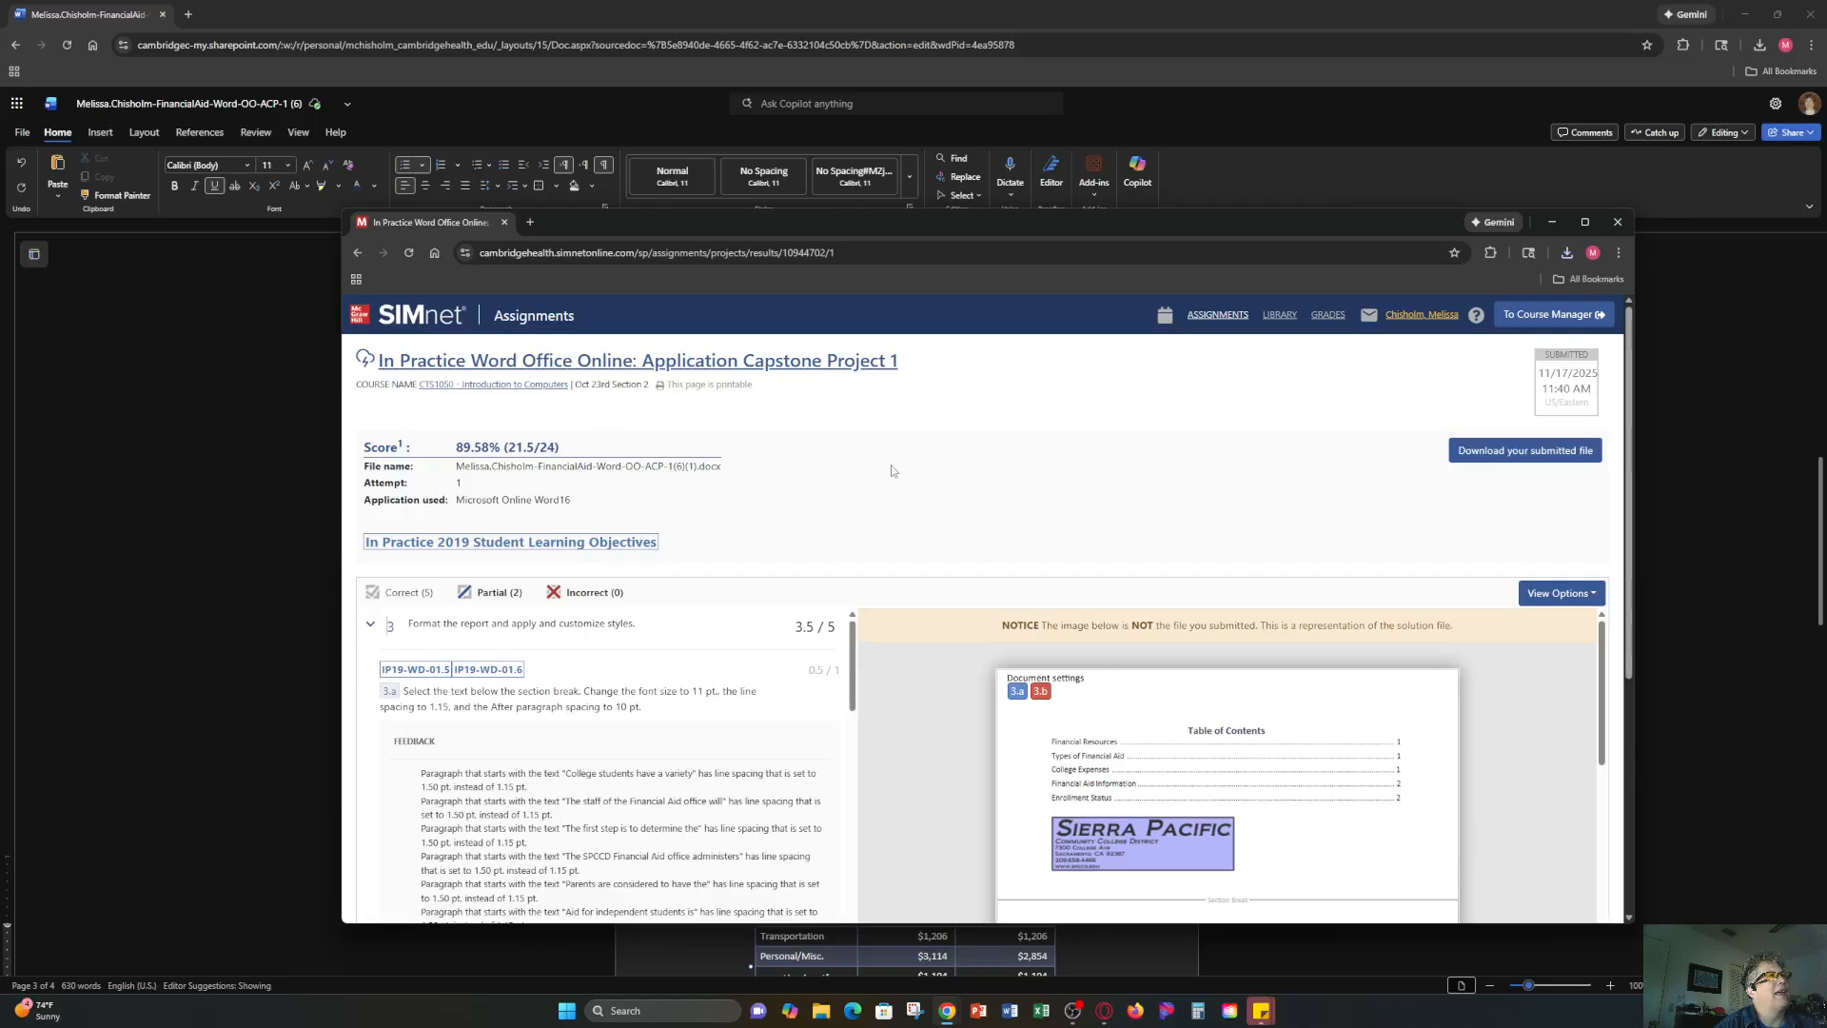
Review the feedback on the document margins and on the left indents of the Financial Aid Information and Enrollment Status lists.
{"action": "scroll", "coordinate": [827, 499], "scroll_direction": "down", "scroll_amount": 1}
{"action": "scroll", "coordinate": [827, 498], "scroll_direction": "down", "scroll_amount": 2}
{"action": "scroll", "coordinate": [691, 564], "scroll_direction": "down", "scroll_amount": 6}
{"action": "scroll", "coordinate": [690, 564], "scroll_direction": "down", "scroll_amount": 8}
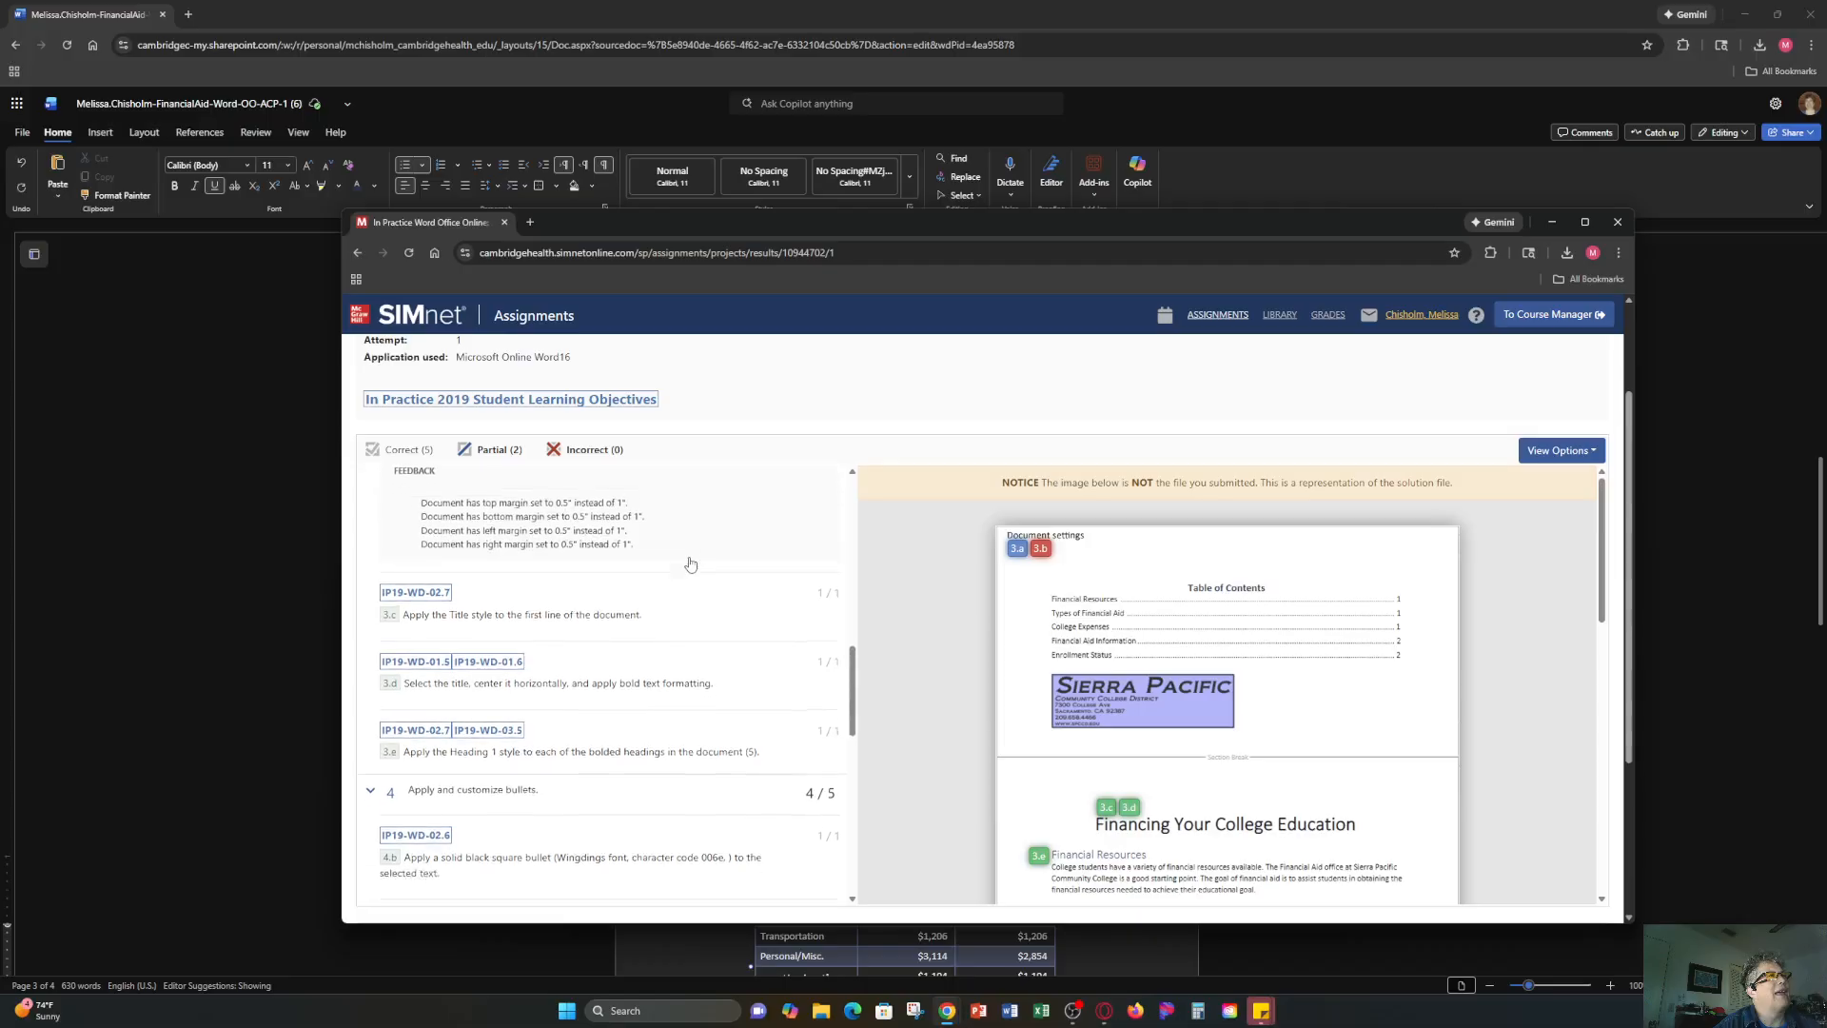
{"action": "scroll", "coordinate": [655, 630], "scroll_direction": "down", "scroll_amount": 4}
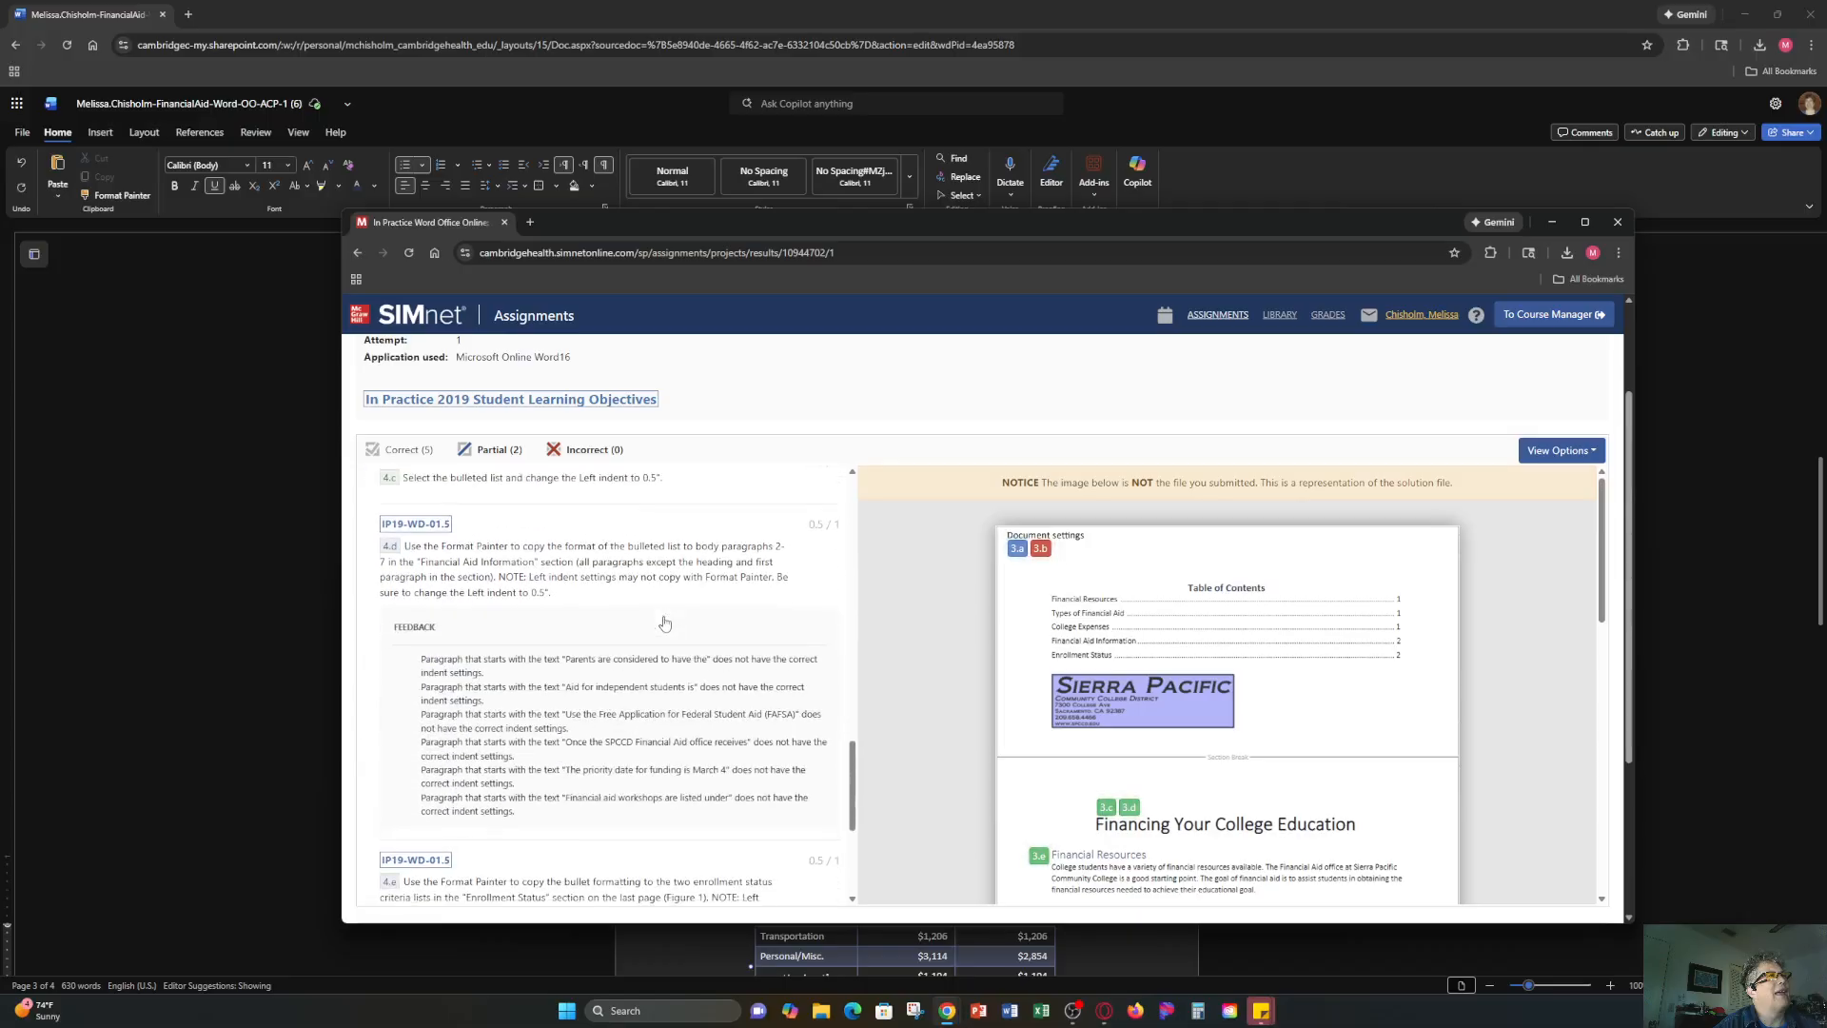
{"action": "scroll", "coordinate": [656, 621], "scroll_direction": "down", "scroll_amount": 1}
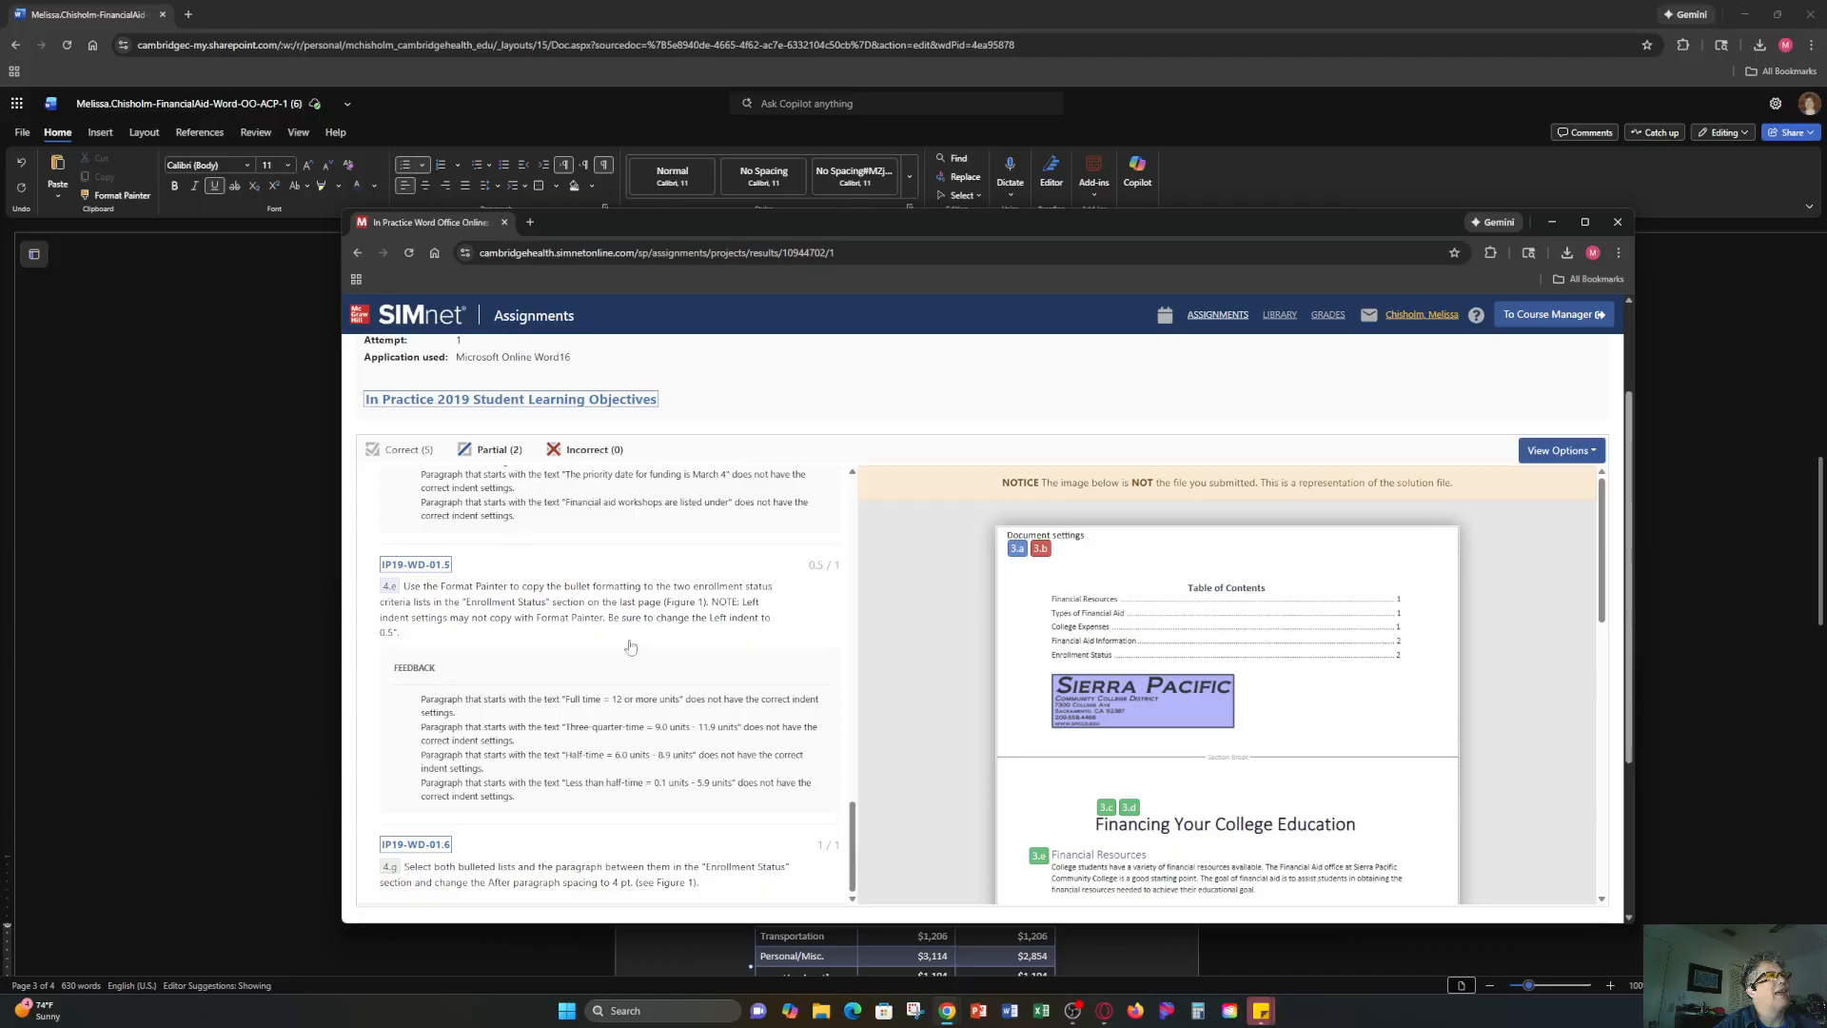
{"action": "scroll", "coordinate": [599, 628], "scroll_direction": "down", "scroll_amount": 3}
{"action": "scroll", "coordinate": [609, 628], "scroll_direction": "down", "scroll_amount": 6}
{"action": "scroll", "coordinate": [863, 569], "scroll_direction": "up", "scroll_amount": 4}
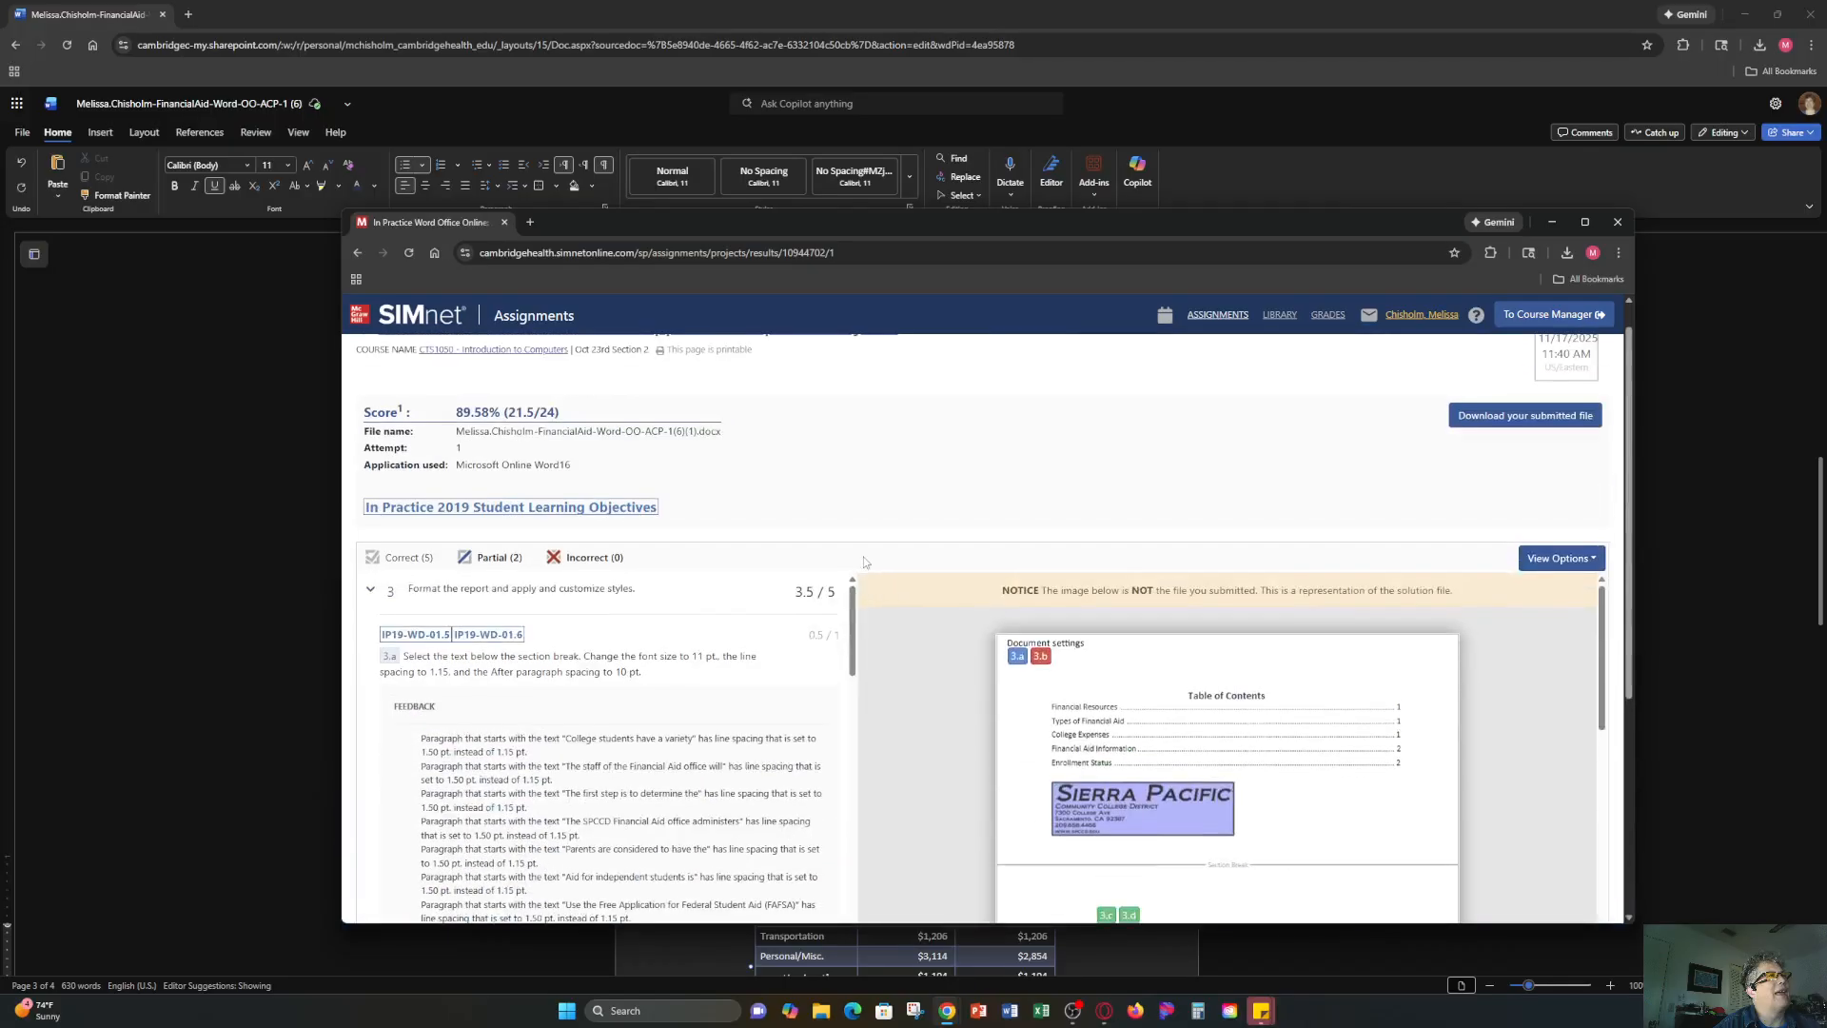